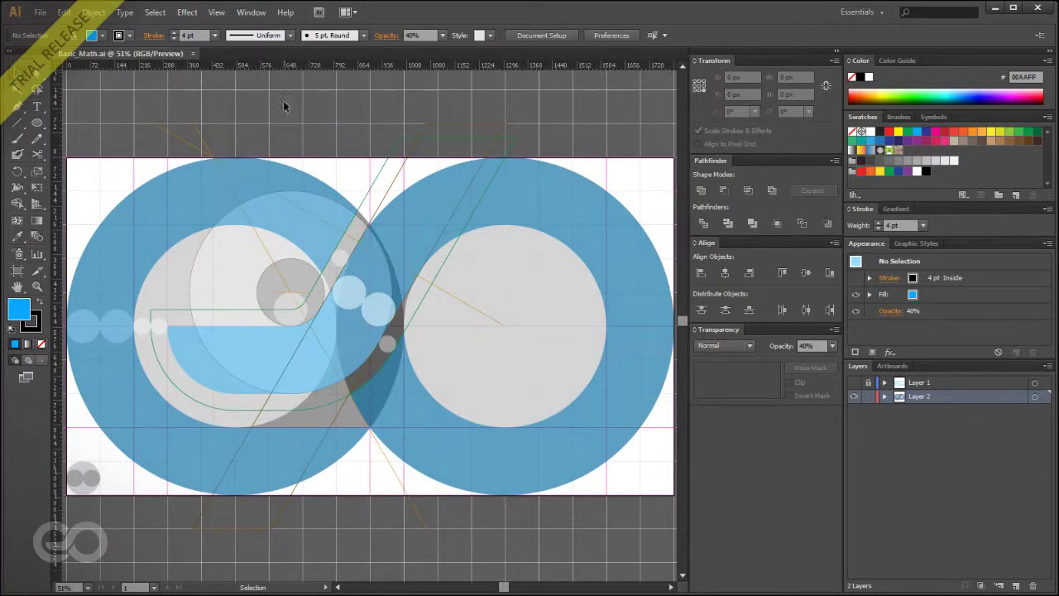
# Create a new 180 × 100 px RGB document named Logo.
pyautogui.scroll(-2, 360, 185)
pyautogui.scroll(2, 356, 189)
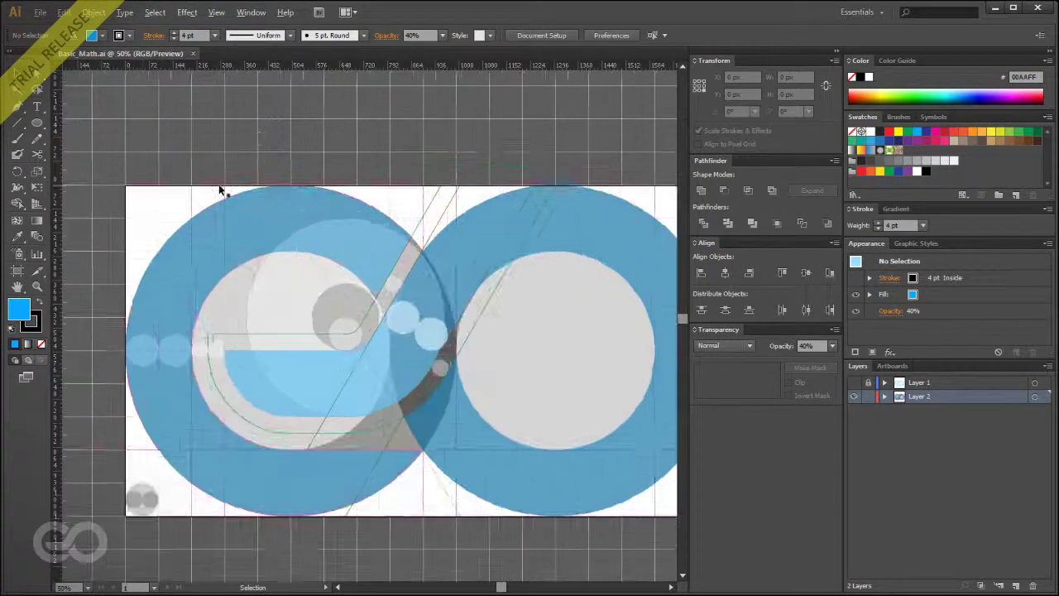
pyautogui.scroll(-1, 96, 219)
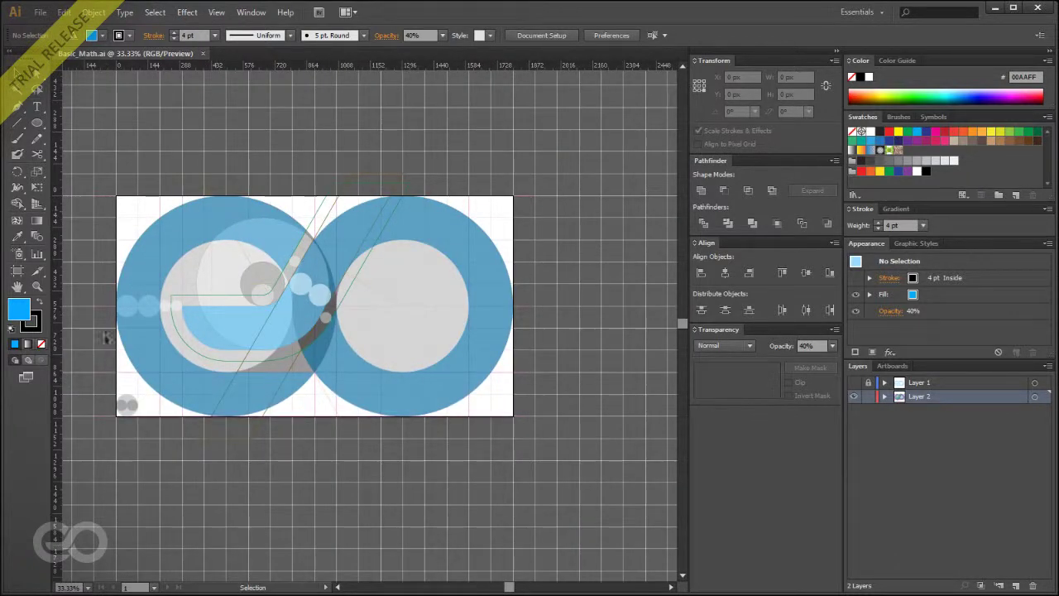
pyautogui.scroll(-1, 506, 469)
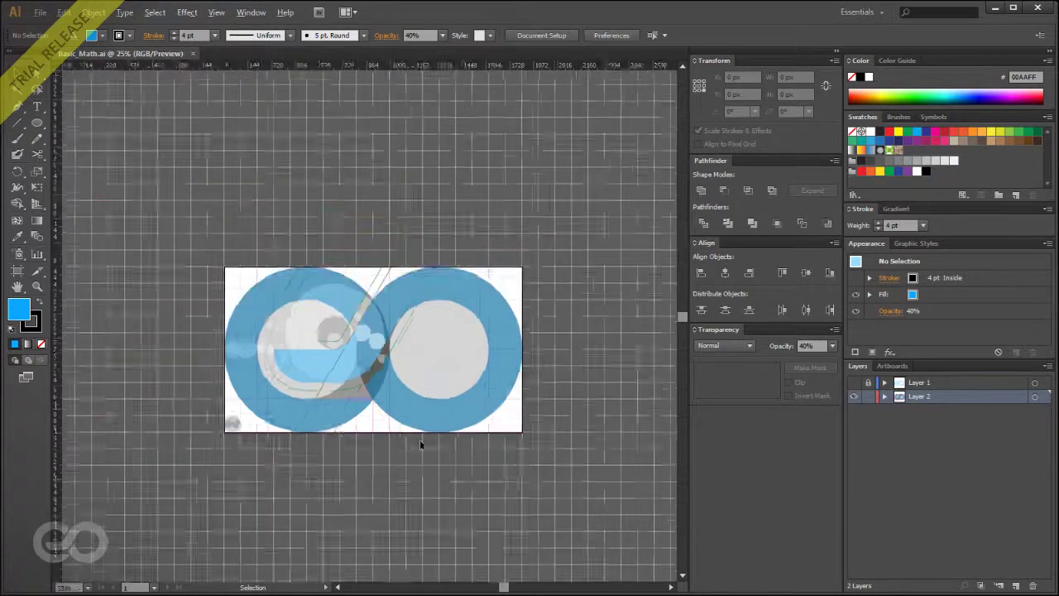
pyautogui.scroll(1, 403, 442)
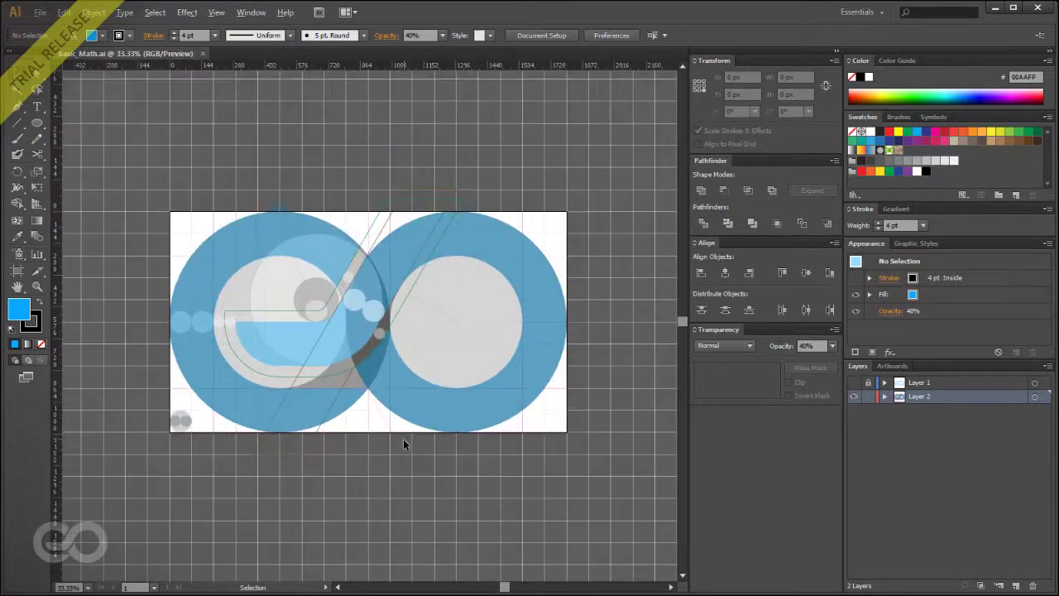
pyautogui.click(36, 18)
pyautogui.click(37, 25)
pyautogui.moveTo(558, 153); pyautogui.dragTo(393, 132)
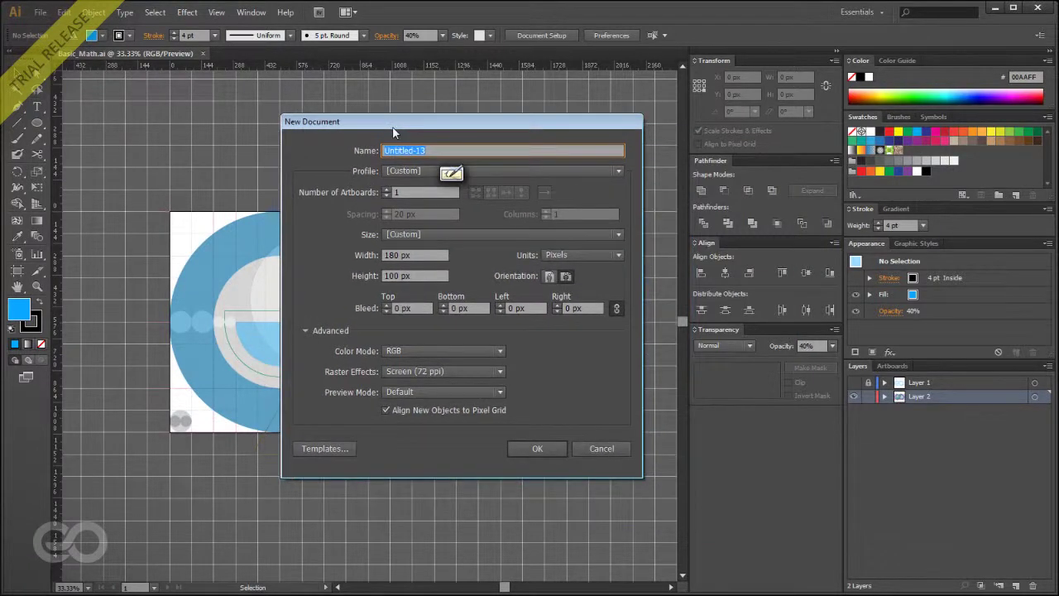
pyautogui.write('Logo')
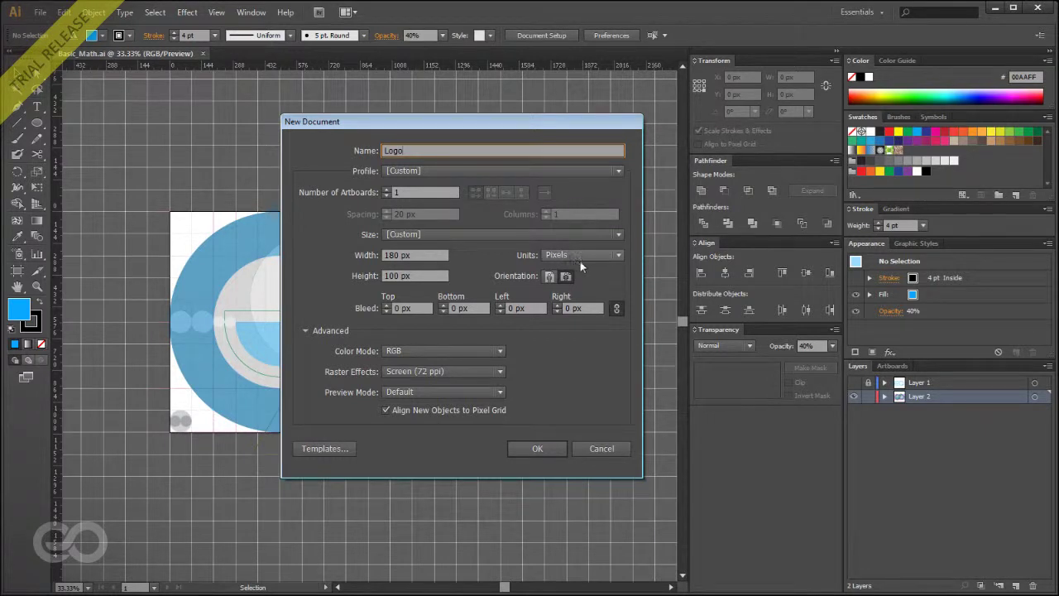
pyautogui.click(389, 255)
pyautogui.click(395, 272)
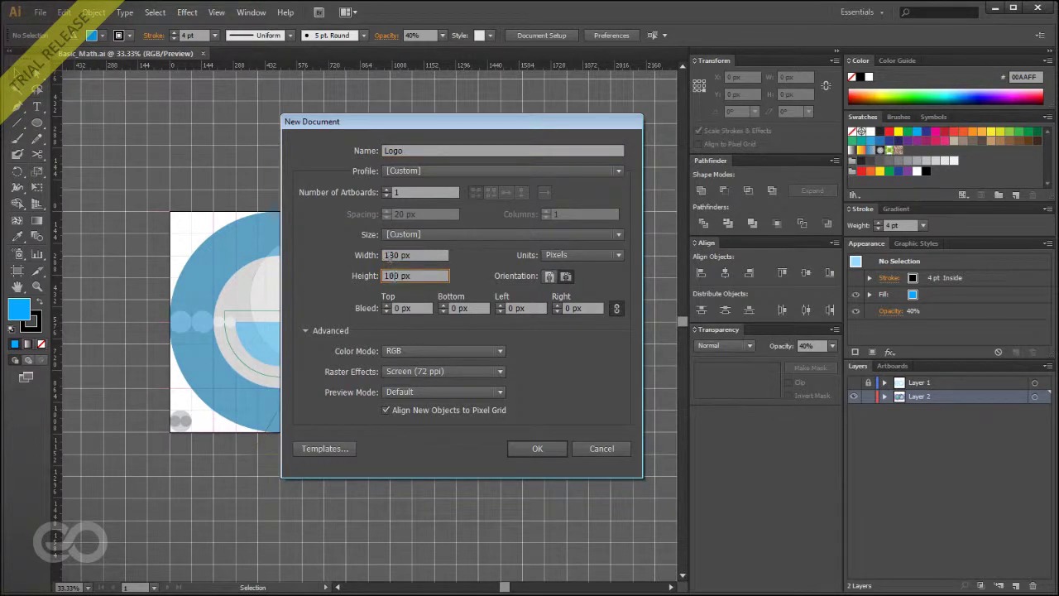
pyautogui.click(393, 256)
pyautogui.click(394, 275)
pyautogui.click(521, 449)
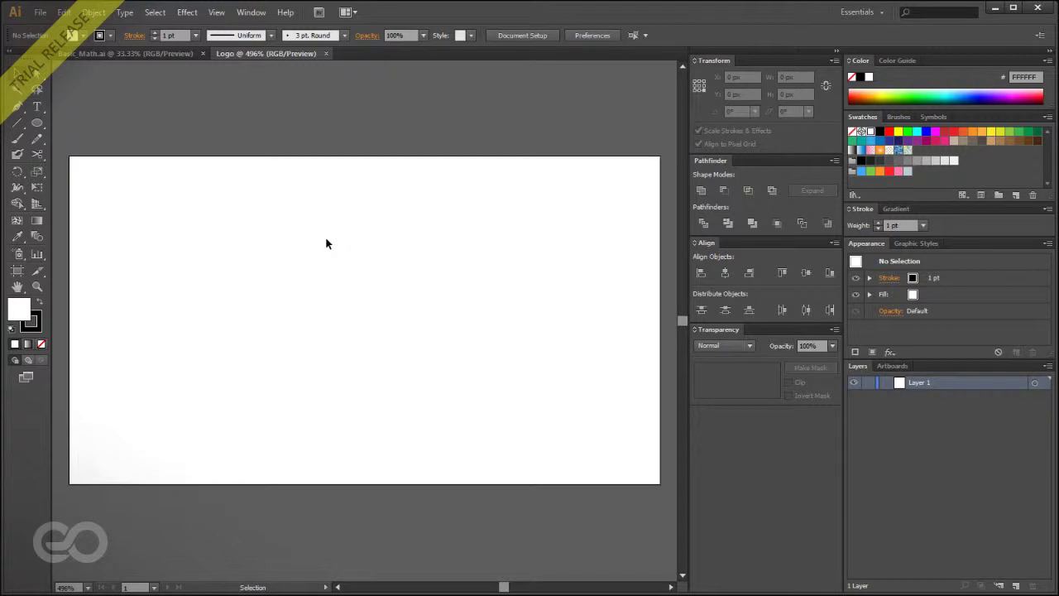
# Turn on Show Grid and zoom to frame the blank Logo artboard.
pyautogui.click(216, 12)
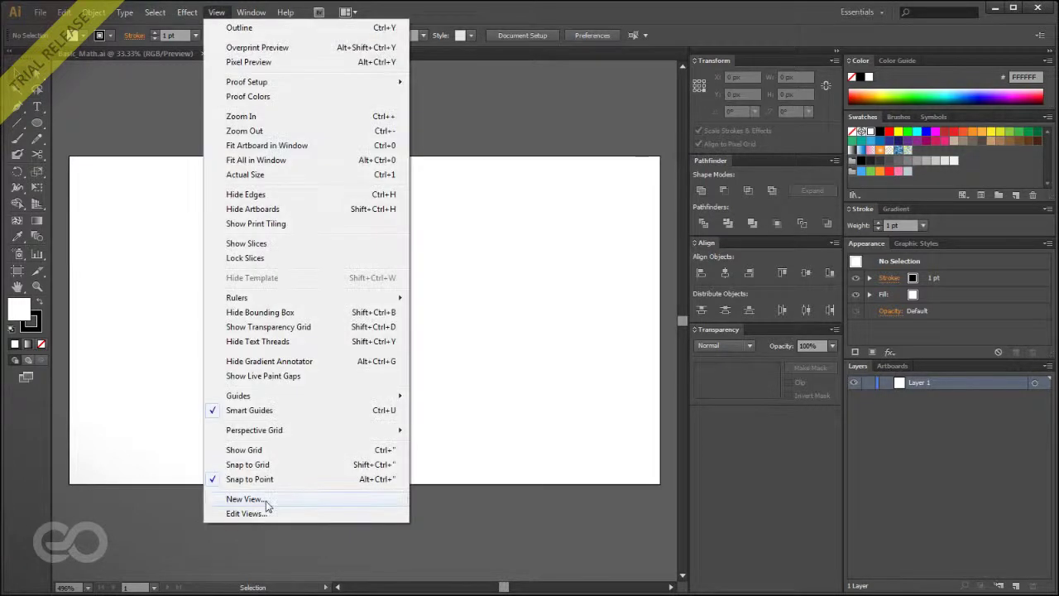
pyautogui.click(258, 452)
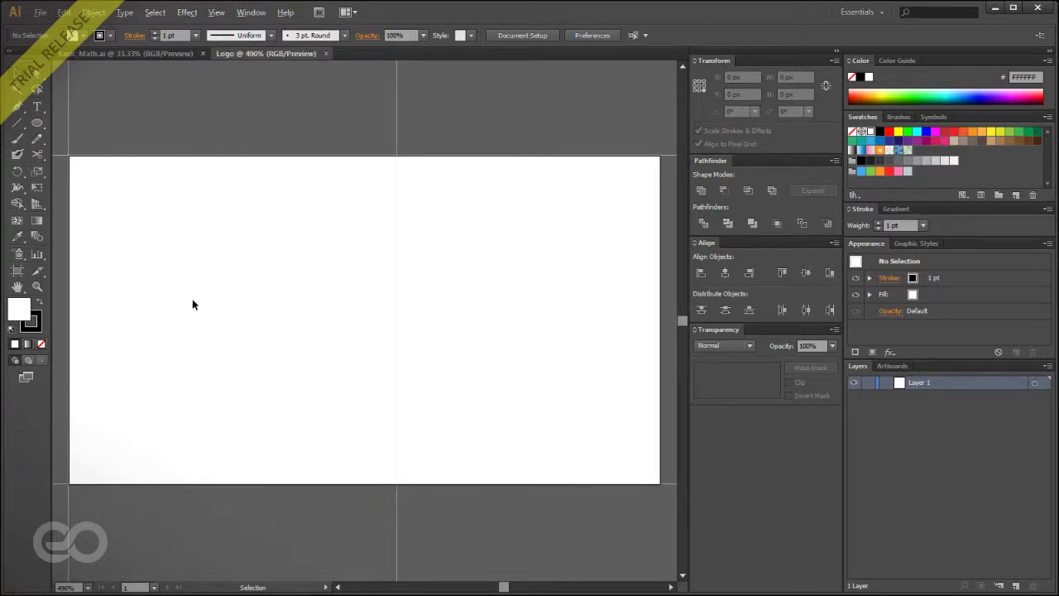
pyautogui.scroll(-8, 194, 306)
pyautogui.scroll(4, 163, 281)
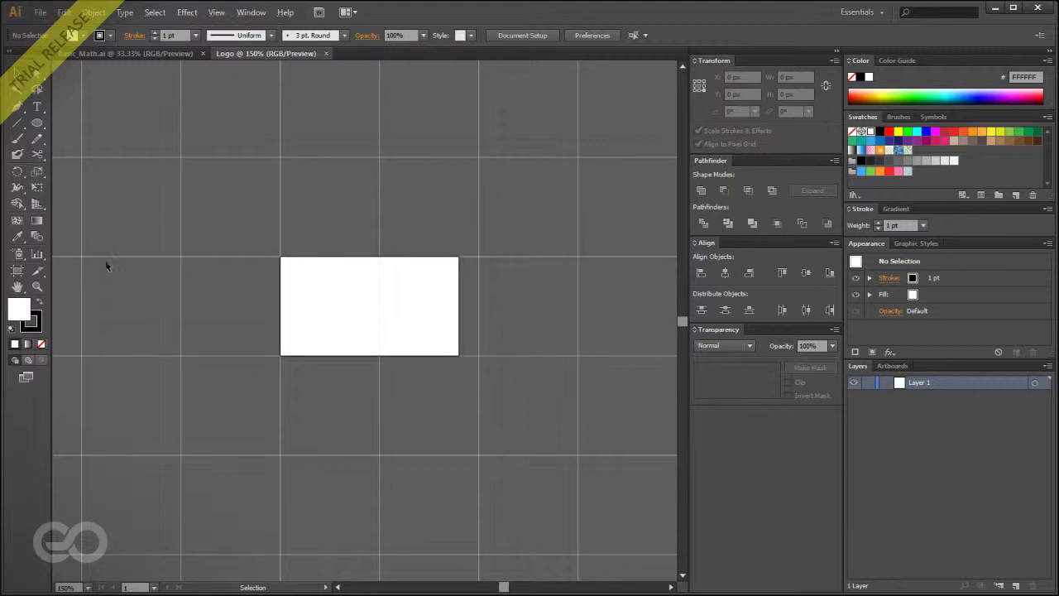
pyautogui.scroll(-2, 104, 263)
pyautogui.scroll(3, 251, 262)
pyautogui.scroll(3, 276, 273)
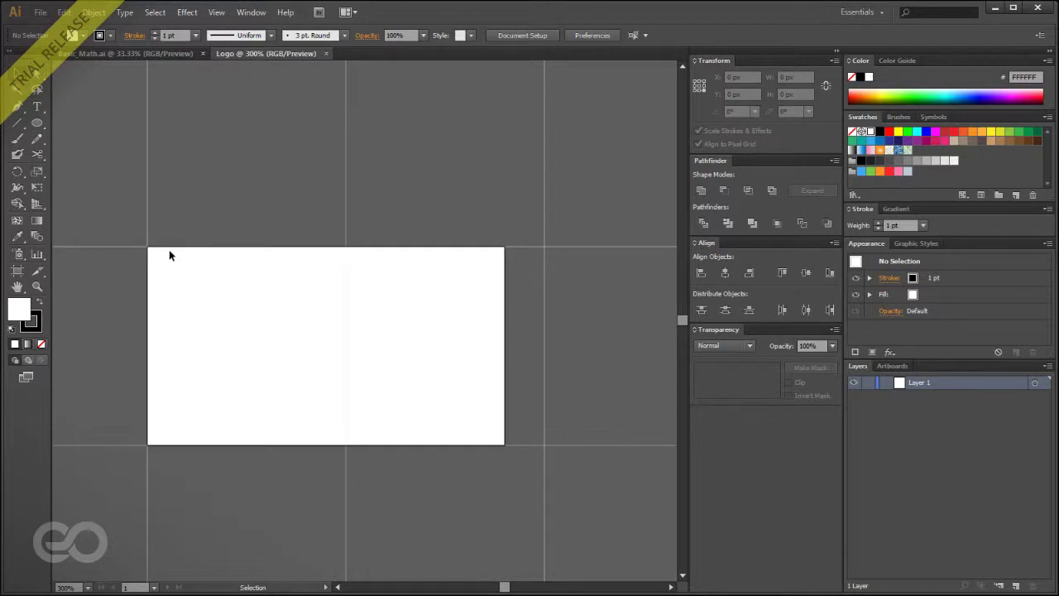
# Set the Guides & Grid preference to a gridline every 10 px.
pyautogui.click(64, 12)
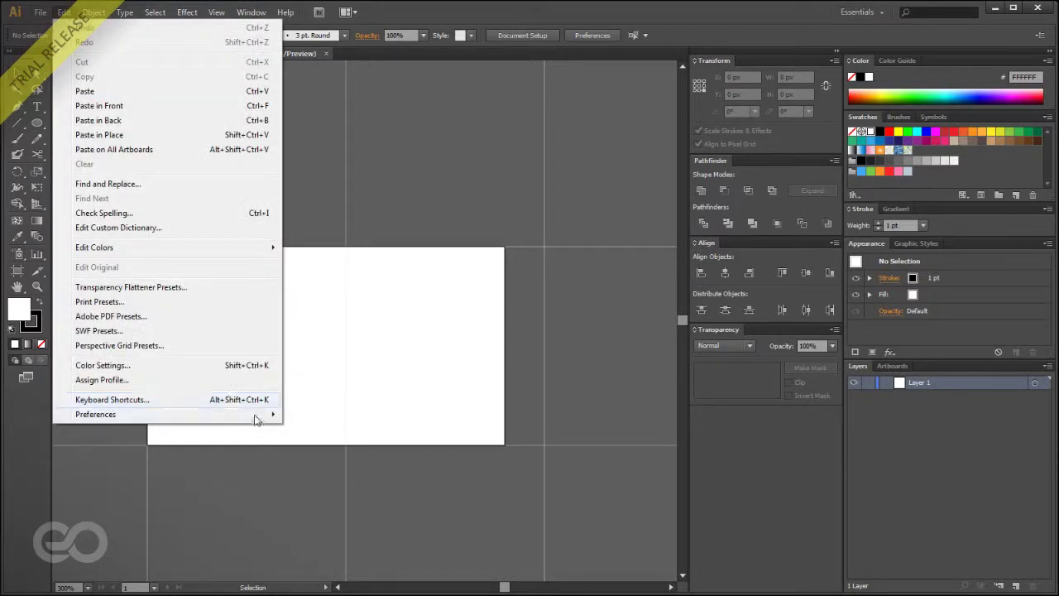
pyautogui.moveTo(255, 422)
pyautogui.click(347, 469)
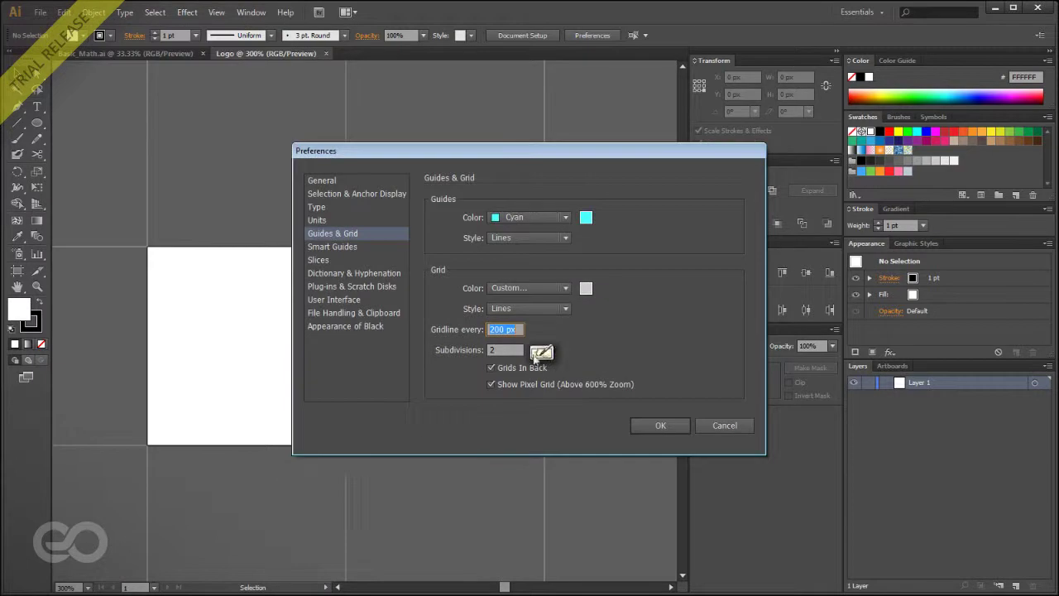
pyautogui.write('10')
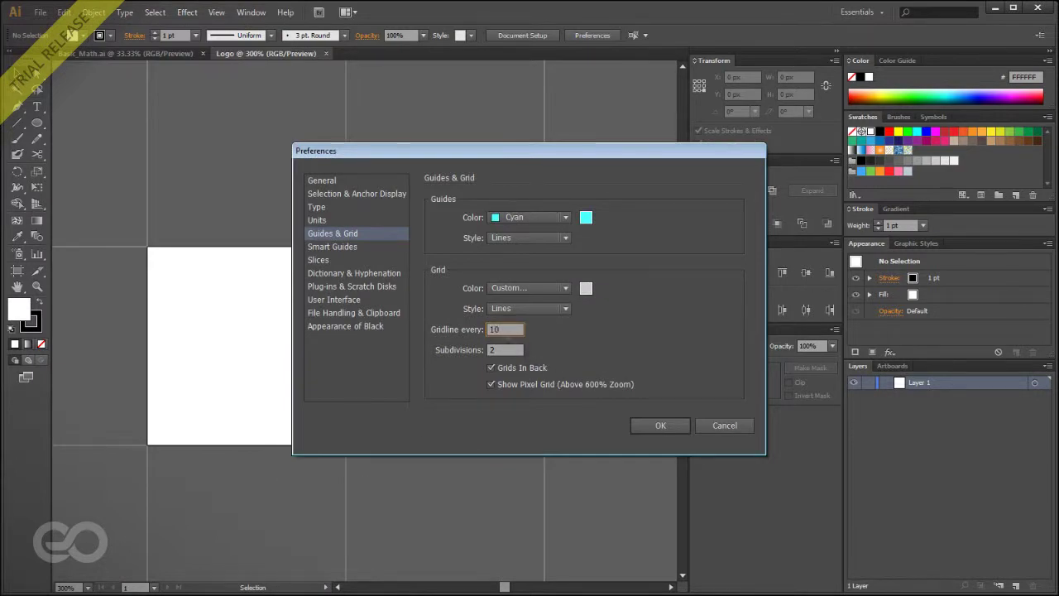
pyautogui.click(660, 426)
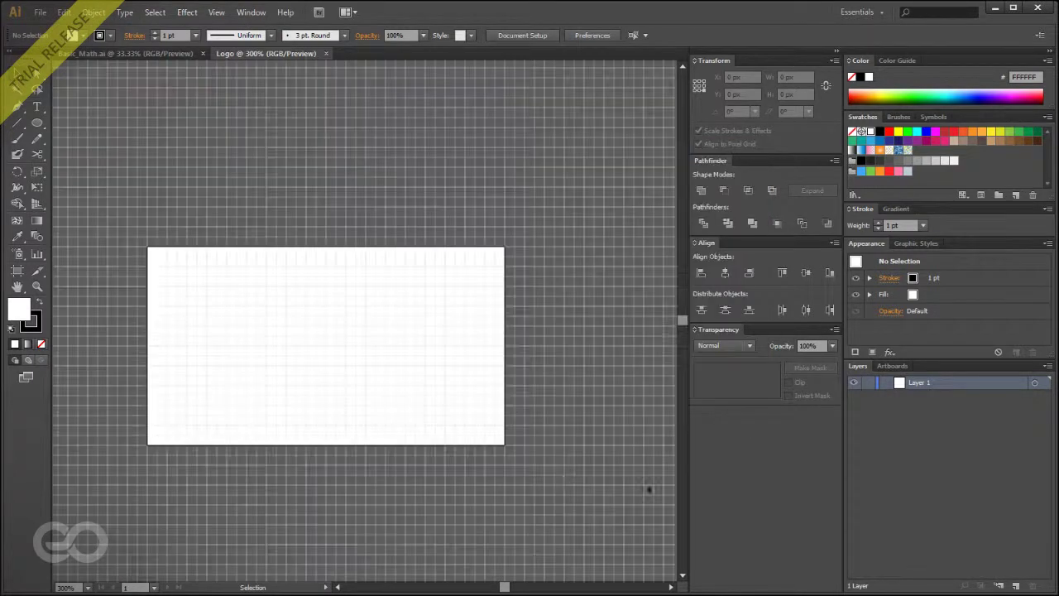
pyautogui.scroll(1, 183, 315)
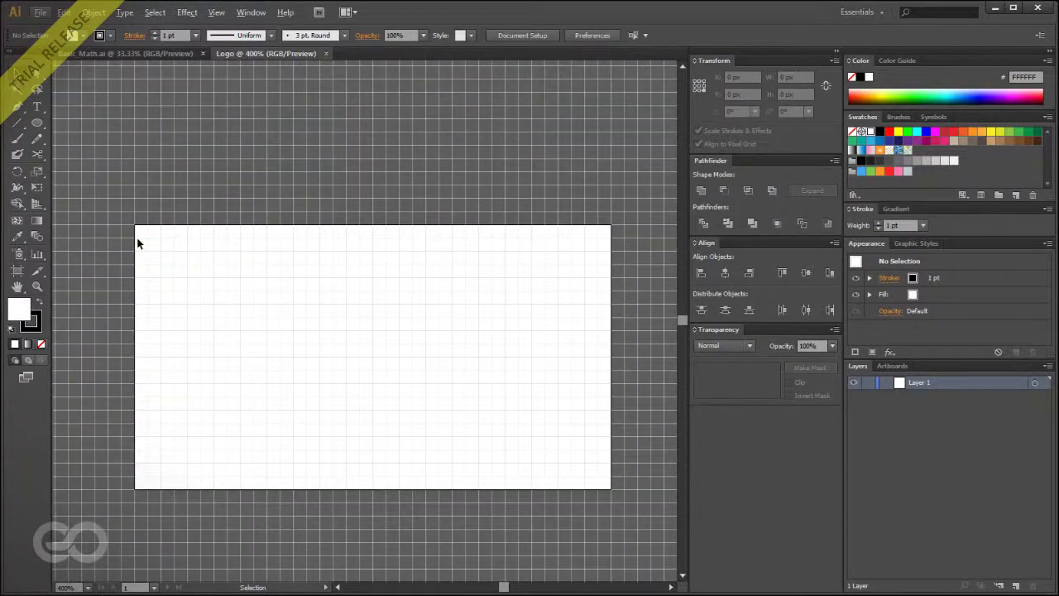
# Set the grid subdivisions to 12 in Guides & Grid preferences.
pyautogui.click(64, 13)
pyautogui.moveTo(193, 414)
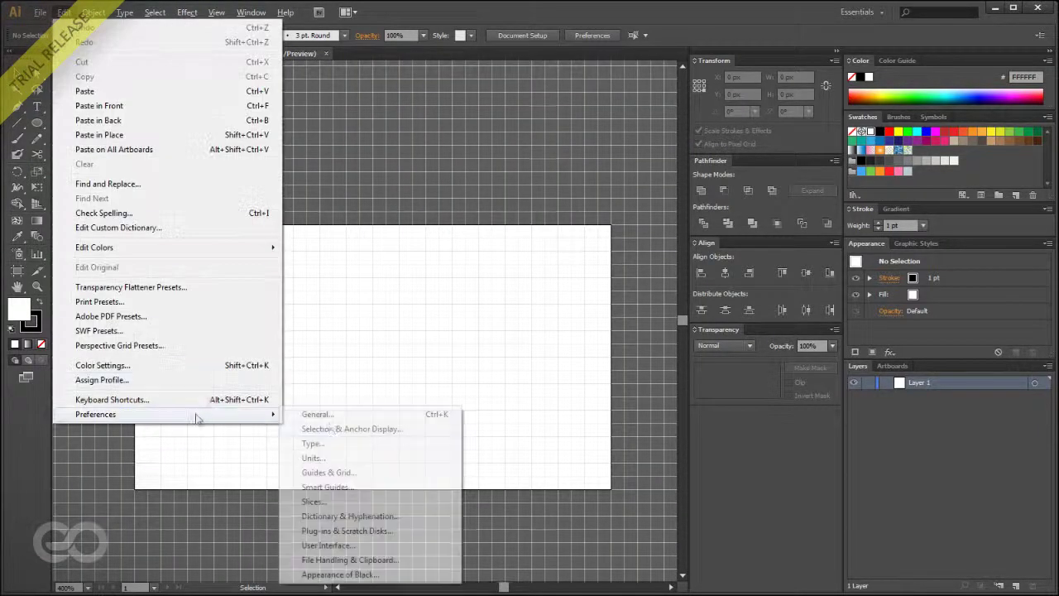
pyautogui.click(345, 472)
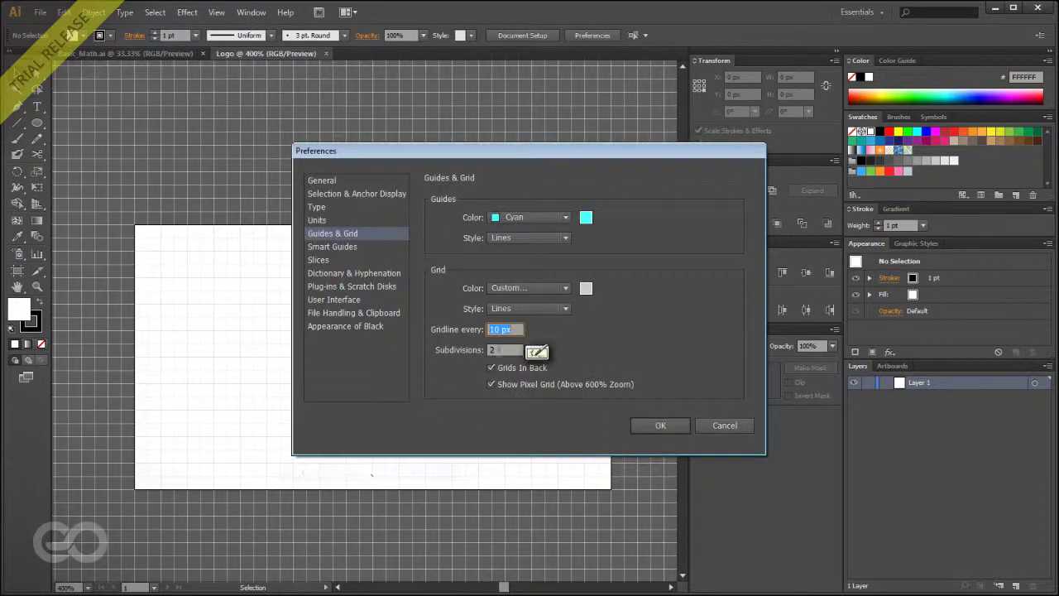
pyautogui.write('12')
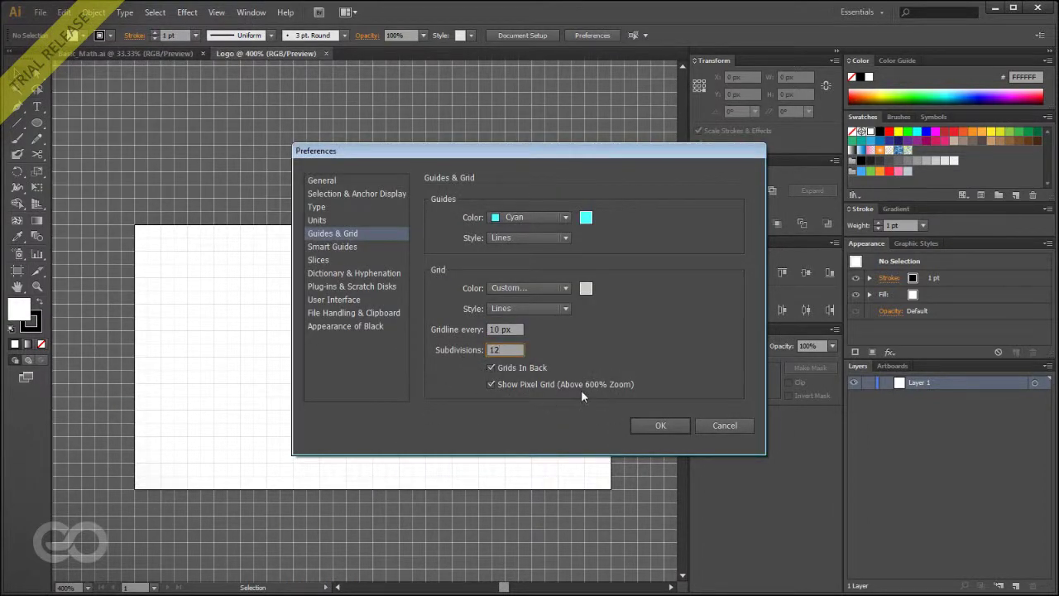
pyautogui.click(660, 425)
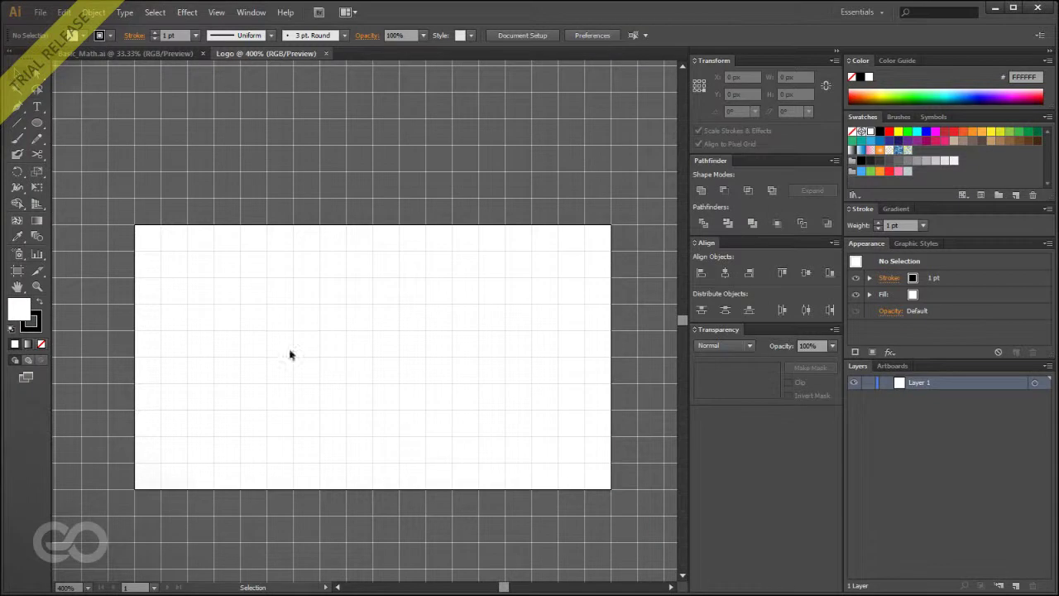
pyautogui.scroll(-1, 264, 286)
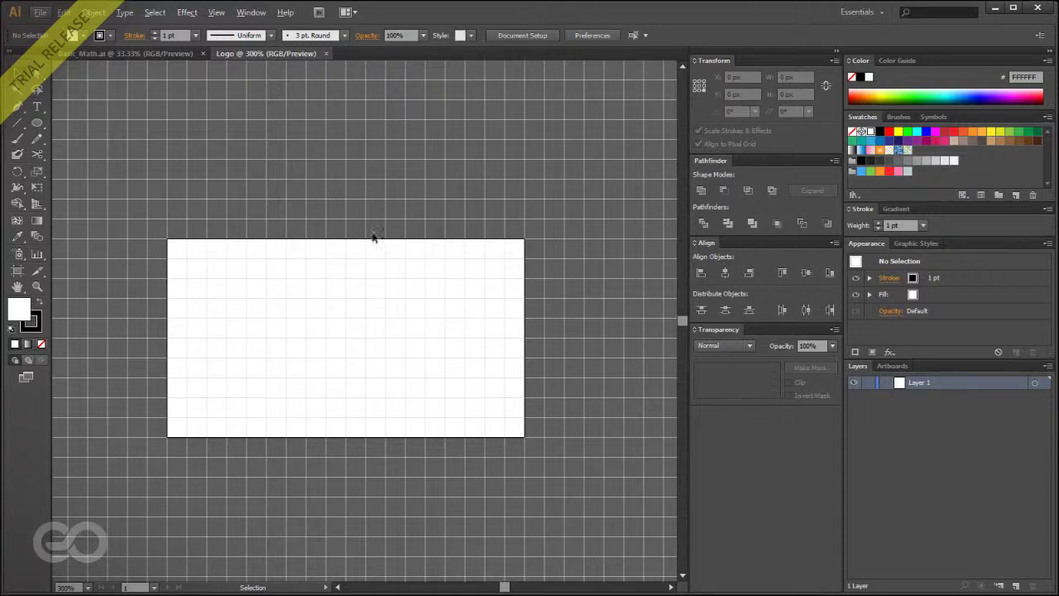
# Draw a test circle with the Ellipse tool and undo it.
pyautogui.scroll(1, 323, 319)
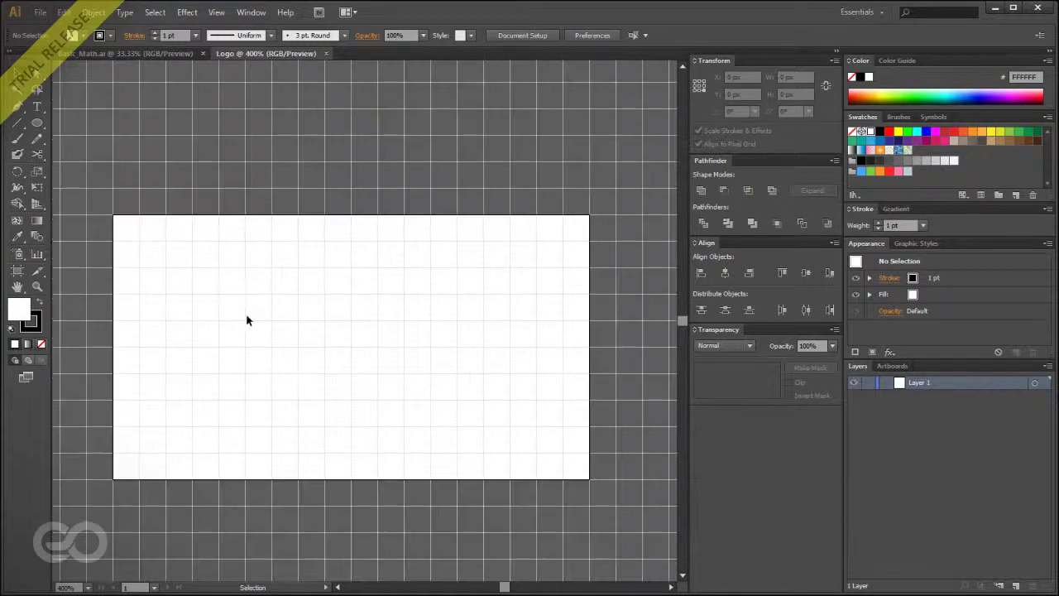
pyautogui.click(36, 122)
pyautogui.moveTo(146, 245); pyautogui.dragTo(319, 431)
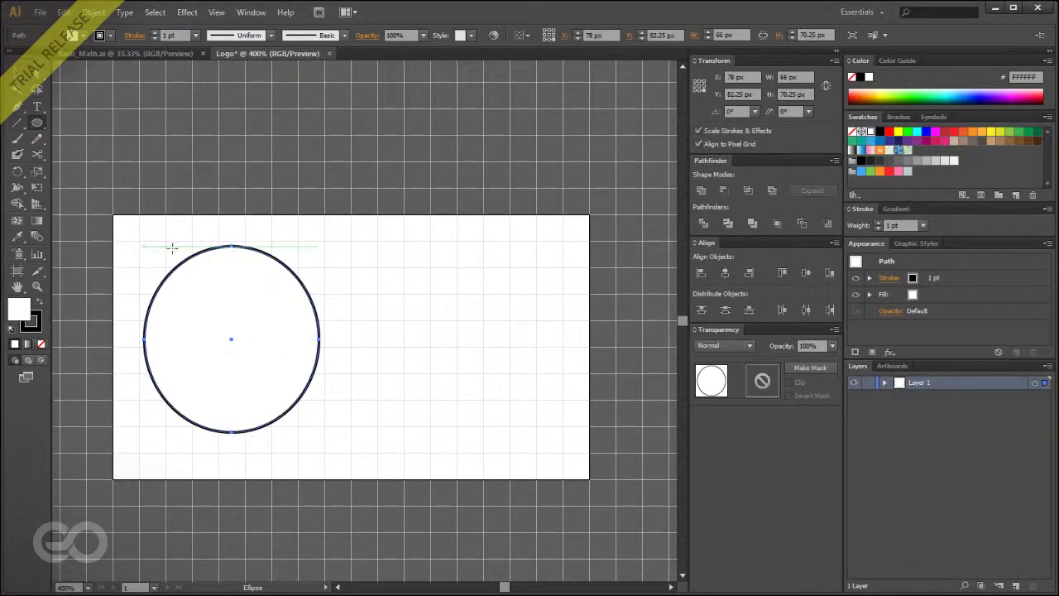
pyautogui.hotkey('ctrl', 'z')
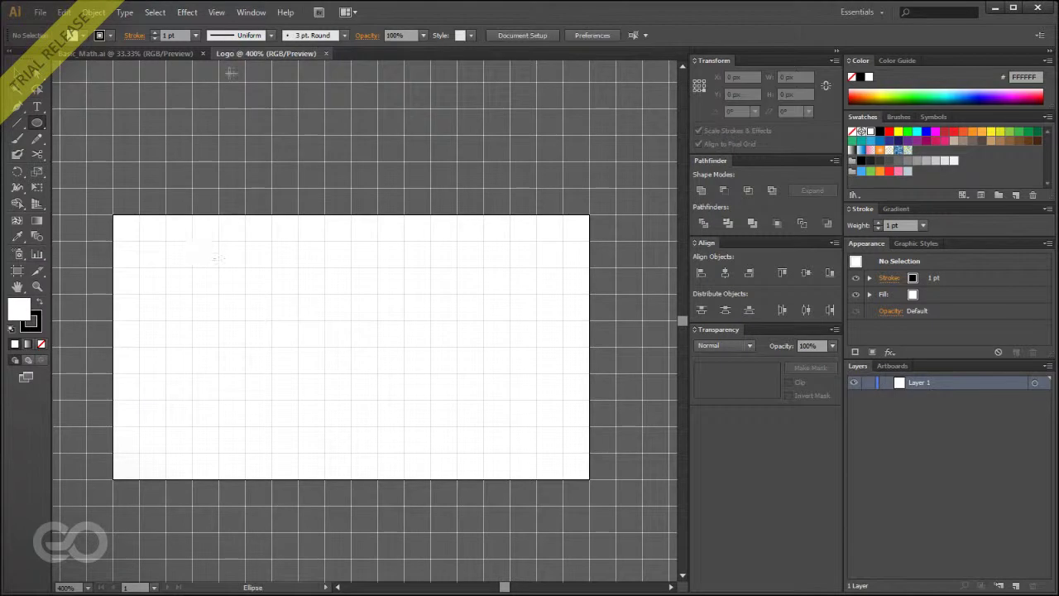
# Turn on Snap to Grid, then draw and delete a large trial circle.
pyautogui.click(214, 16)
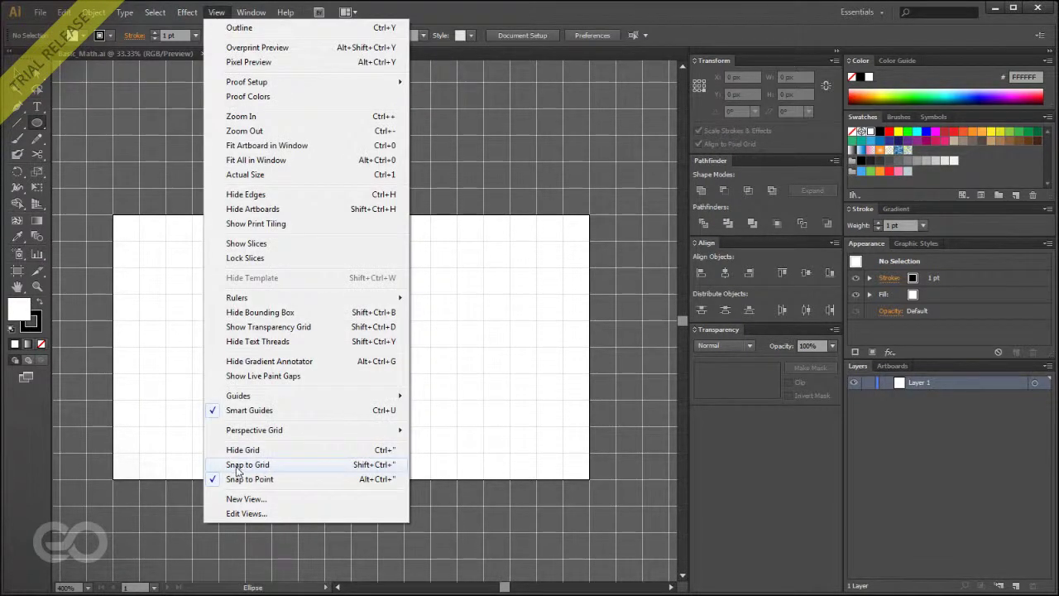
pyautogui.click(237, 466)
pyautogui.moveTo(112, 219); pyautogui.dragTo(370, 478)
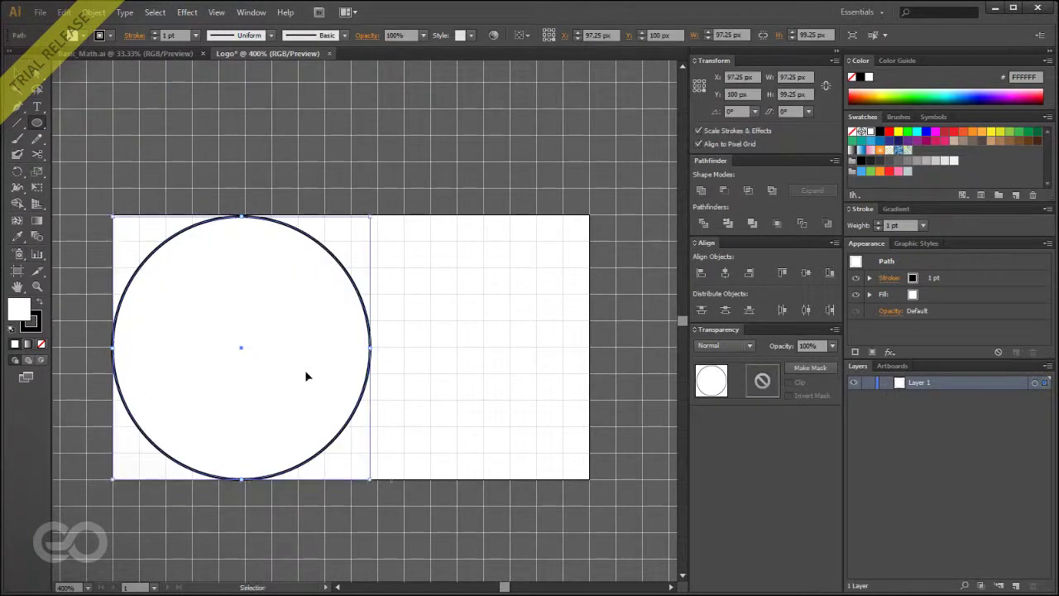
pyautogui.press('Delete')
pyautogui.scroll(1, 232, 339)
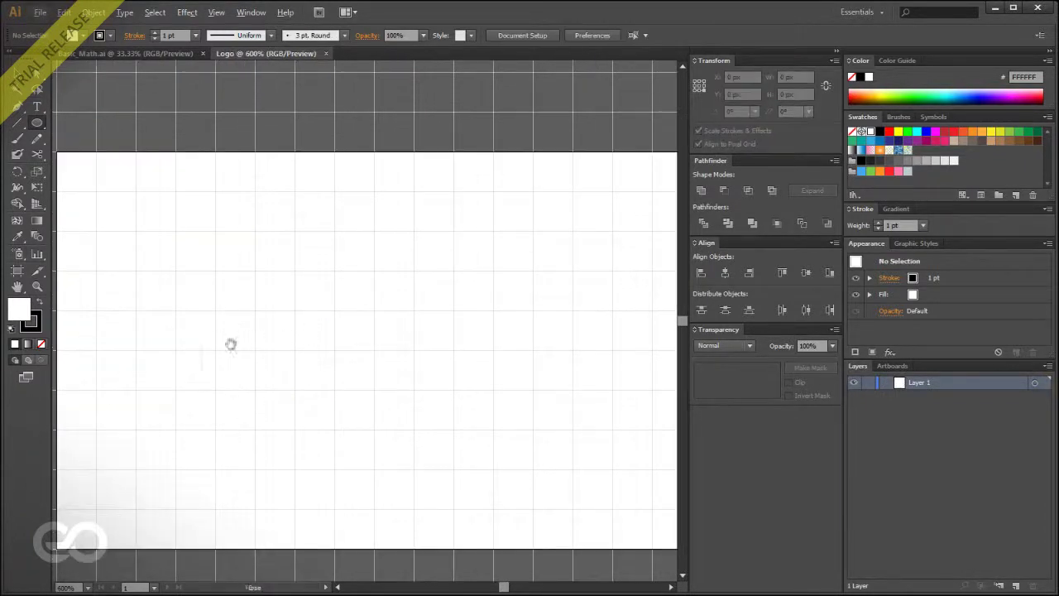
# Draw a test rectangle on the Logo artboard.
pyautogui.scroll(-1, 362, 329)
pyautogui.scroll(1, 215, 279)
pyautogui.moveTo(38, 126); pyautogui.dragTo(82, 120)
pyautogui.moveTo(161, 140); pyautogui.dragTo(407, 381)
pyautogui.scroll(4, 397, 128)
pyautogui.scroll(2, 399, 124)
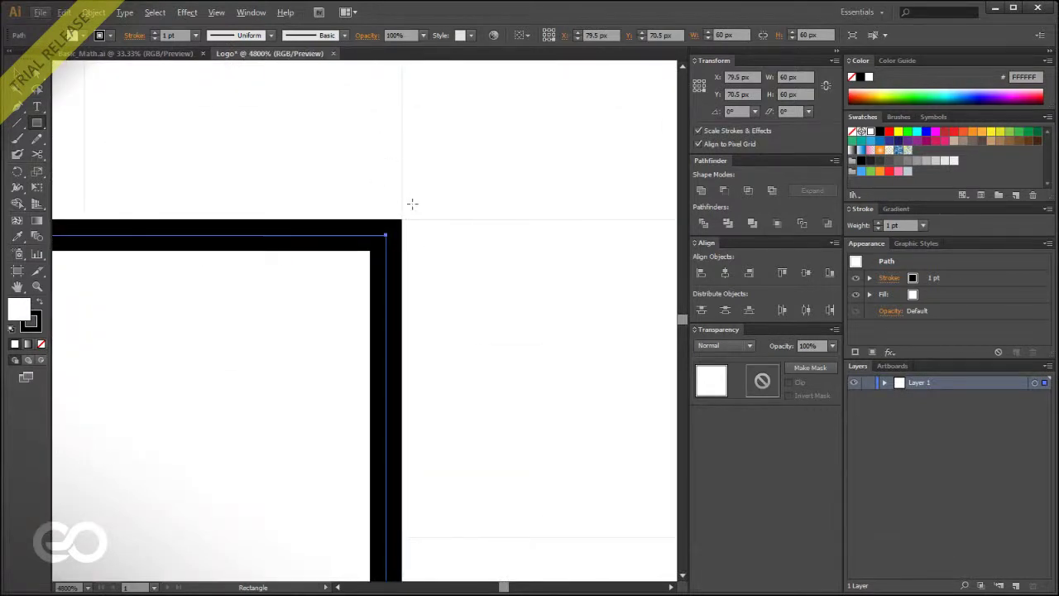
pyautogui.scroll(-2, 413, 205)
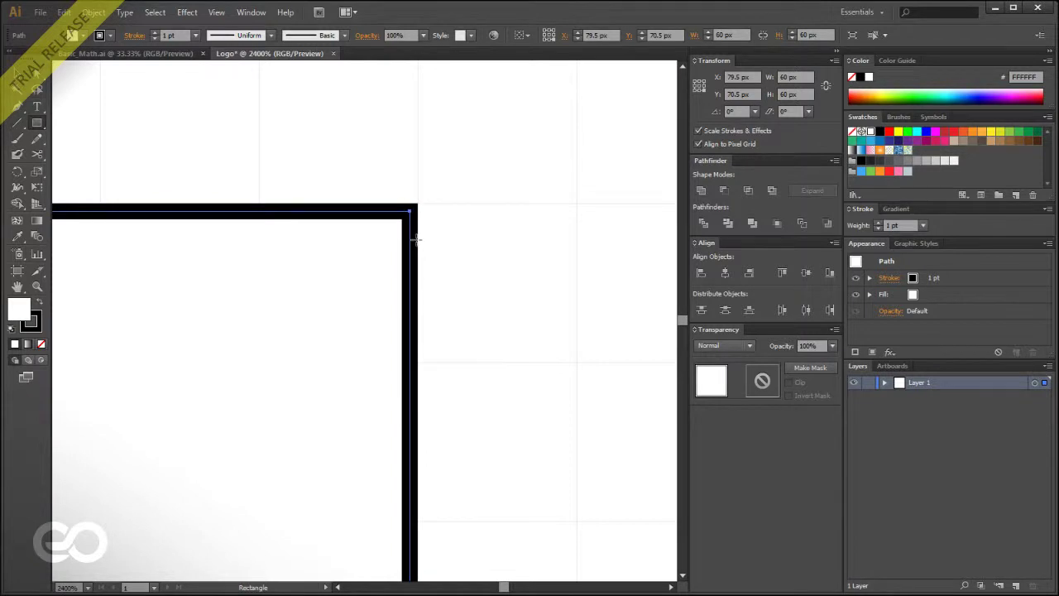
# Give the rectangle no stroke and a tan fill.
pyautogui.click(997, 277)
pyautogui.press('/')
pyautogui.click(992, 300)
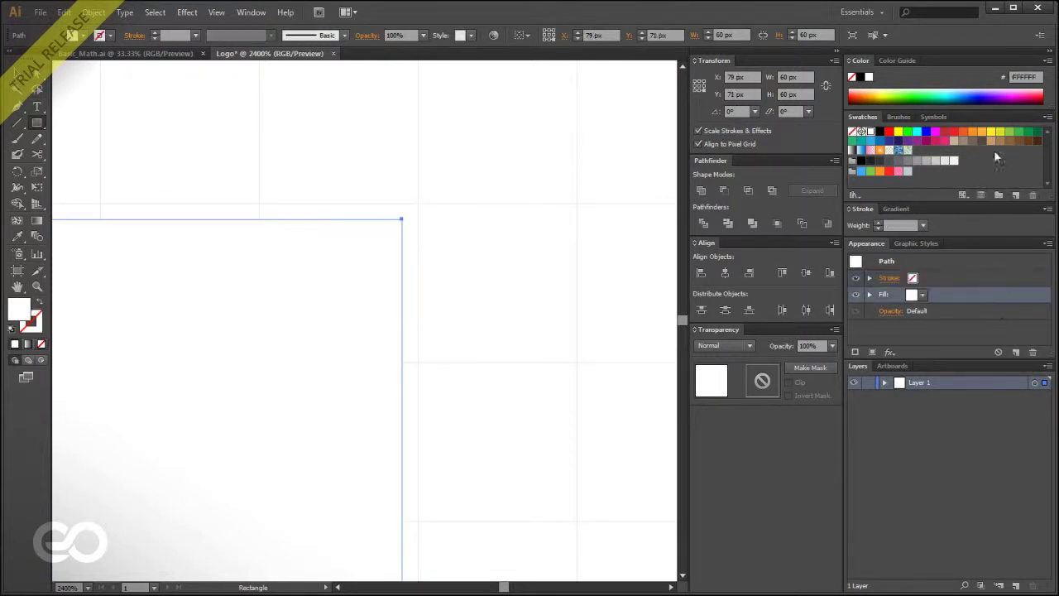
pyautogui.click(988, 143)
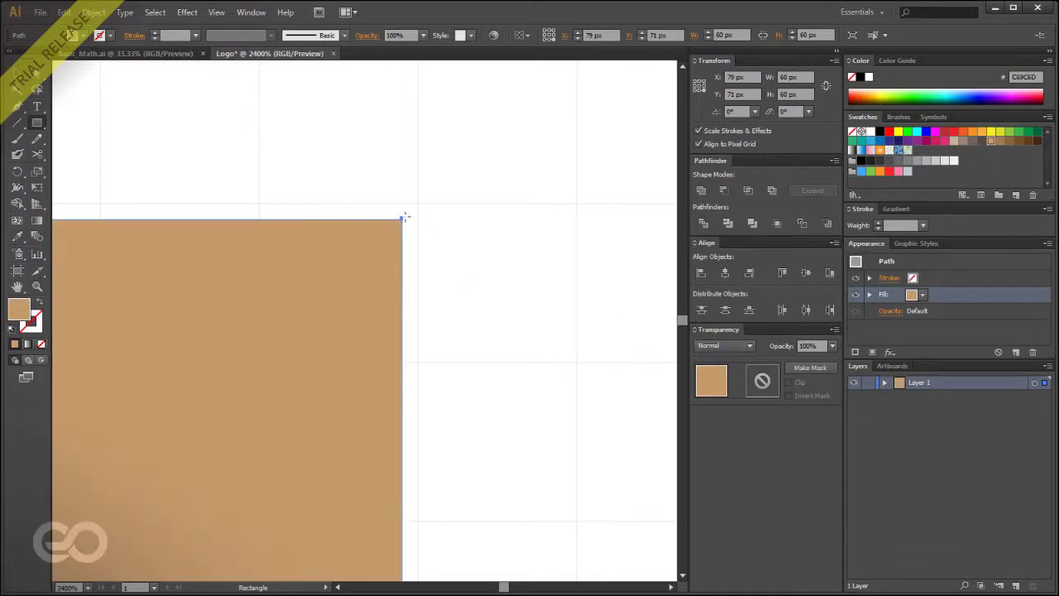
pyautogui.scroll(-4, 448, 197)
pyautogui.scroll(1, 452, 208)
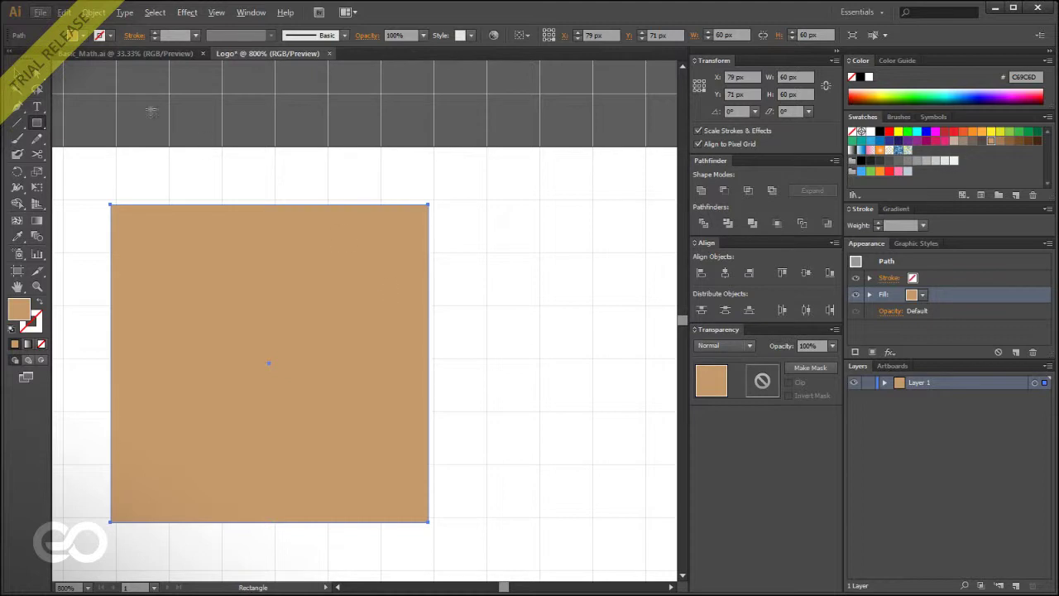
# Select and delete the test rectangle.
pyautogui.press('v')
pyautogui.press('Delete')
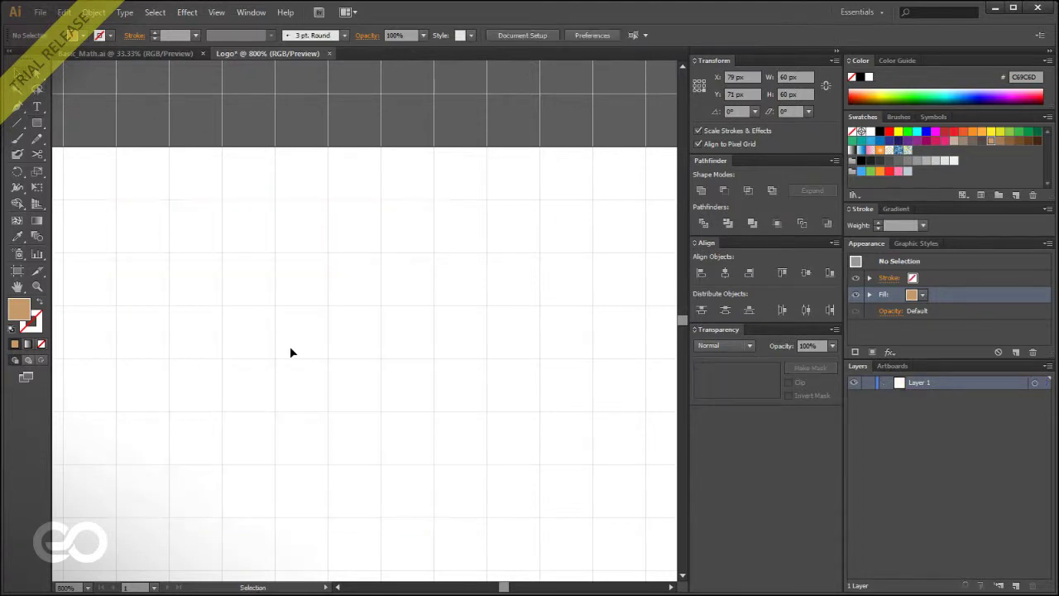
pyautogui.scroll(-1, 177, 304)
pyautogui.scroll(-1, 215, 165)
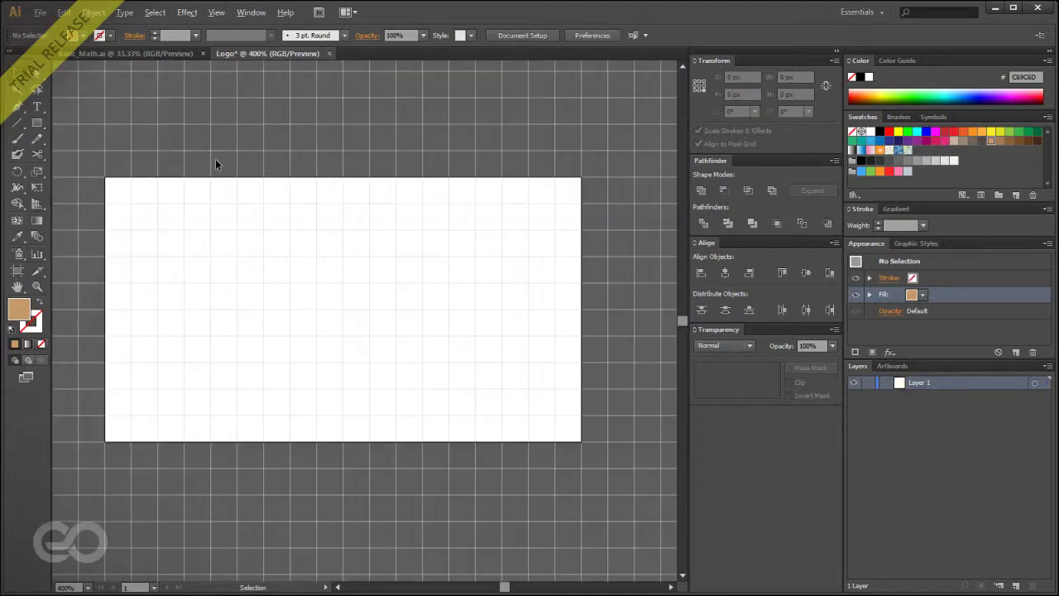
# Make blue 3FA9F5 the current fill colour.
pyautogui.click(951, 279)
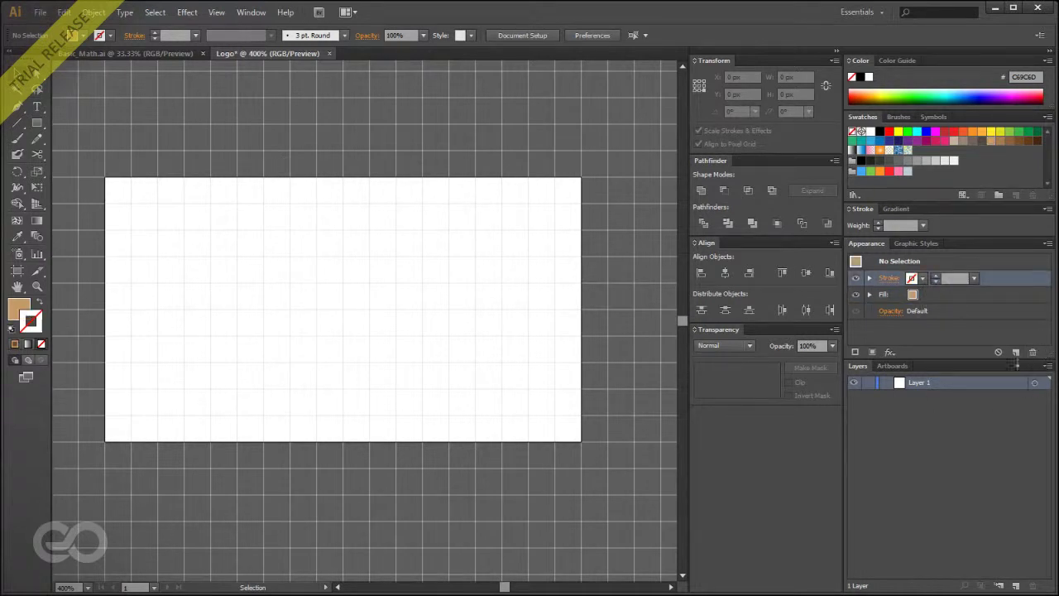
pyautogui.click(989, 295)
pyautogui.click(963, 141)
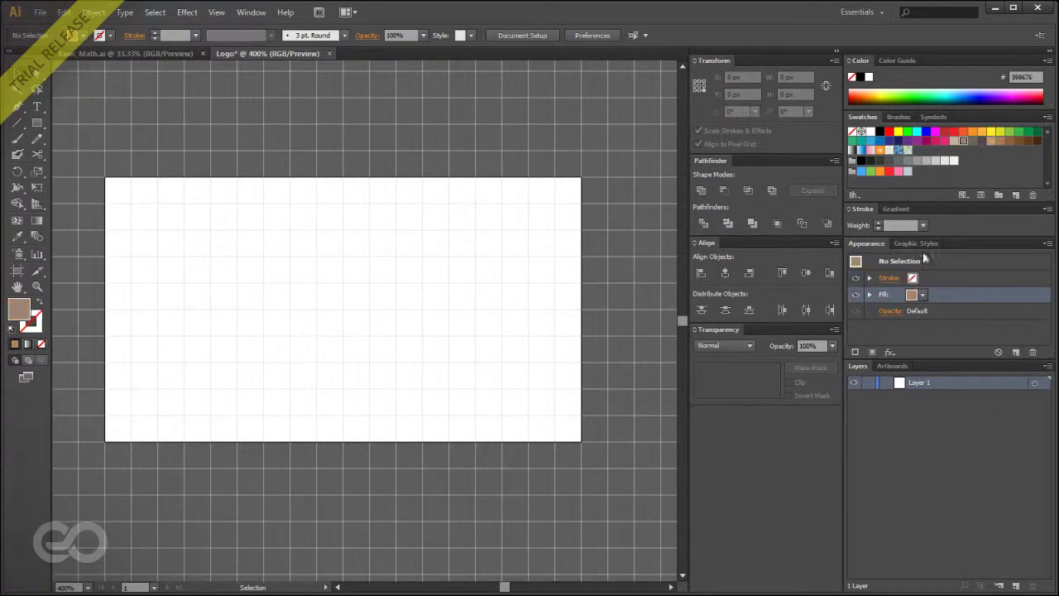
pyautogui.click(862, 171)
pyautogui.hotkey('ctrl', '=')
pyautogui.hotkey('ctrl', '-')
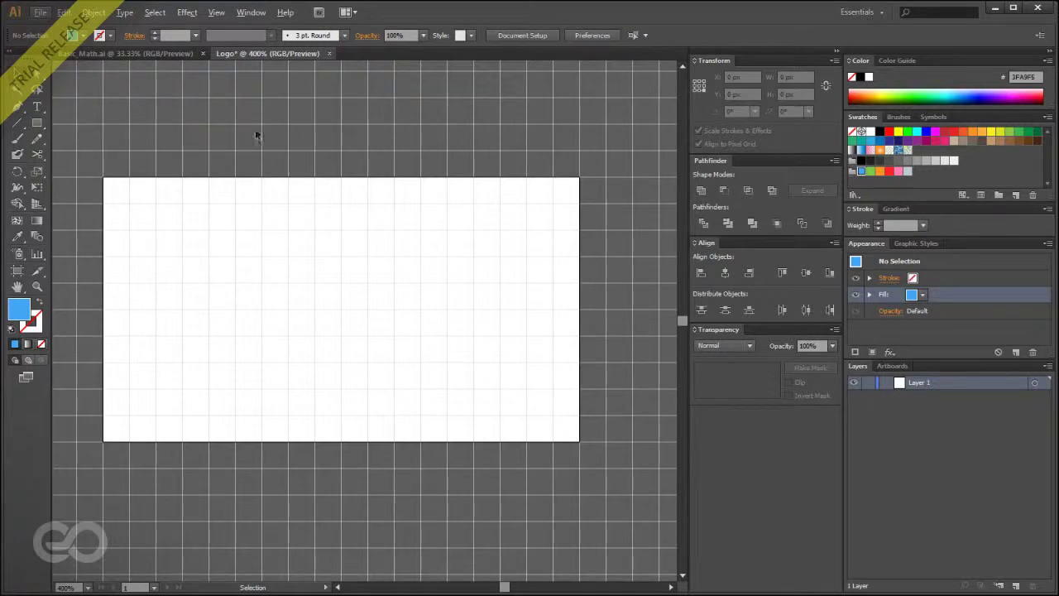
pyautogui.click(103, 54)
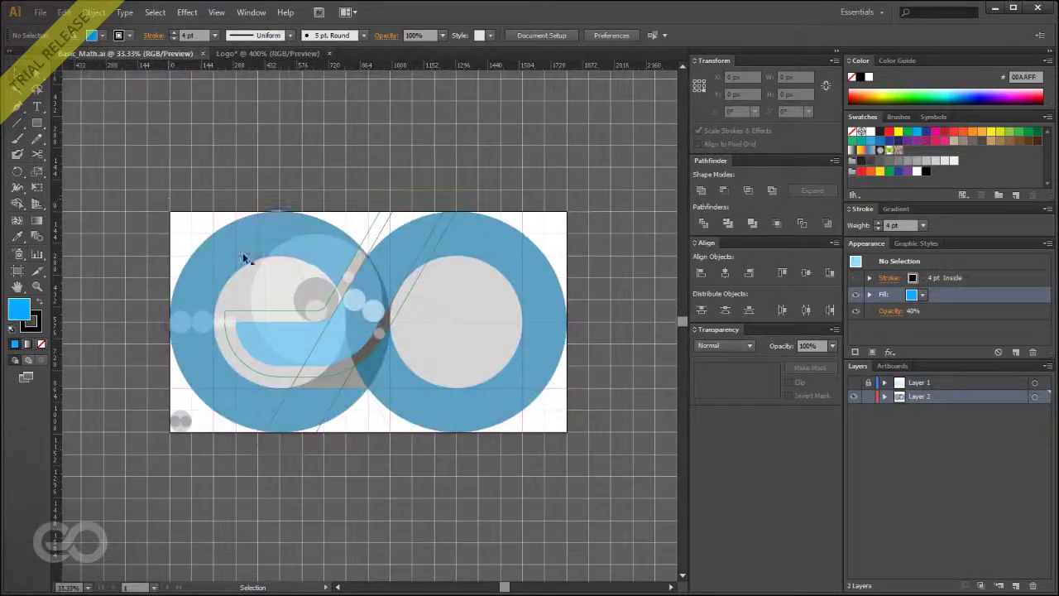
pyautogui.scroll(1, 248, 273)
pyautogui.moveTo(275, 283)
pyautogui.mouseDown()
pyautogui.moveTo(177, 183)
pyautogui.moveTo(276, 284)
pyautogui.mouseUp()
pyautogui.moveTo(465, 310); pyautogui.dragTo(543, 384)
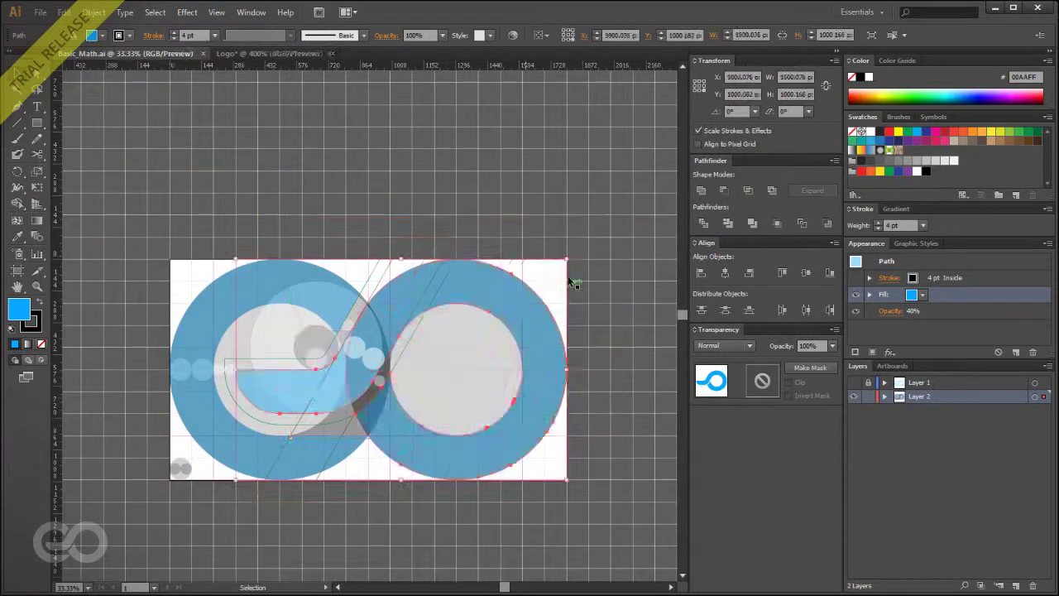
pyautogui.hotkey('ctrl', 'shift', 'a')
pyautogui.scroll(1, 250, 378)
pyautogui.click(369, 452)
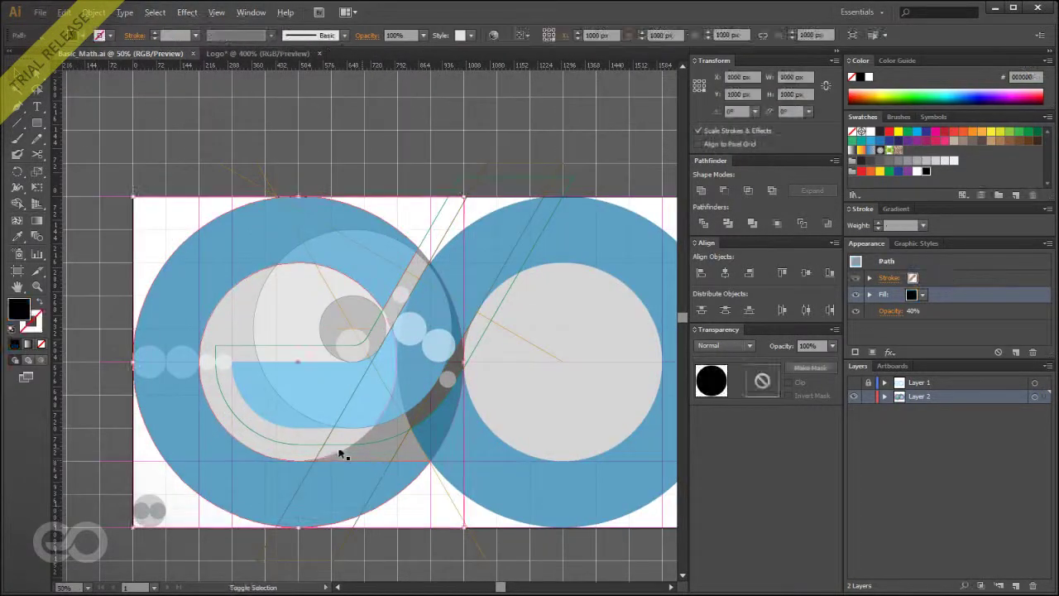
pyautogui.moveTo(364, 454); pyautogui.dragTo(368, 241)
pyautogui.hotkey('ctrl', '-')
pyautogui.hotkey('ctrl', '-')
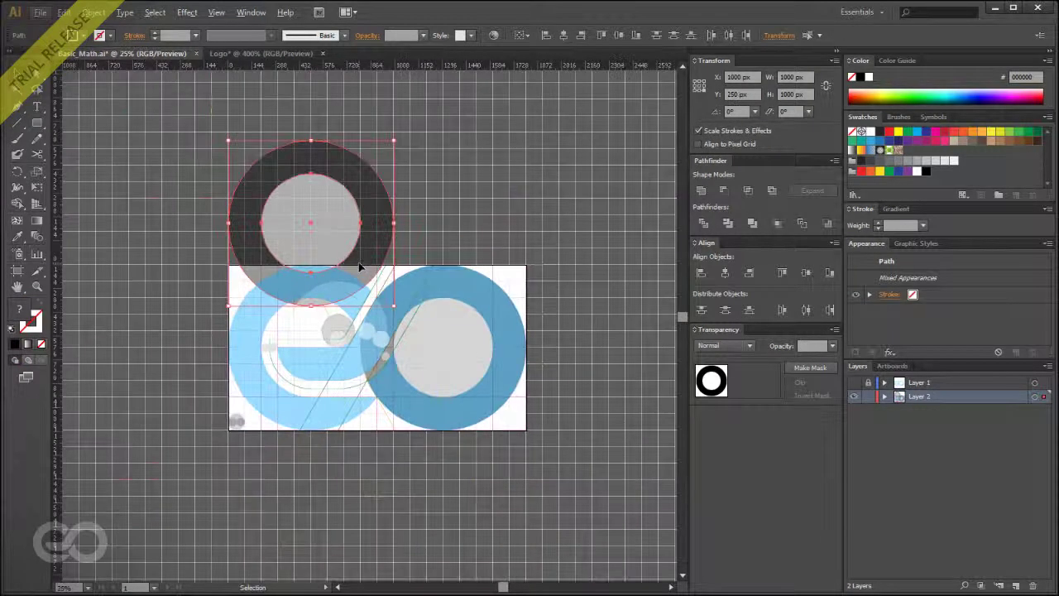
pyautogui.moveTo(272, 262); pyautogui.dragTo(272, 206)
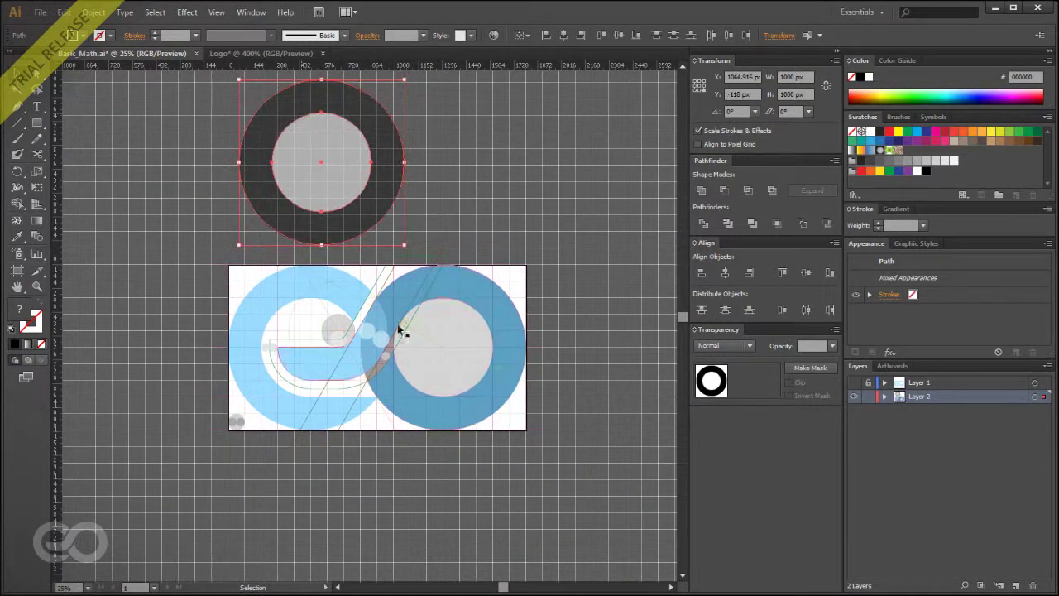
pyautogui.press('a')
pyautogui.hotkey('ctrl', 'z')
pyautogui.hotkey('ctrl', 'z')
pyautogui.press('v')
pyautogui.click(265, 53)
# Draw a 100 px blue circle from the artboard's top-left corner.
pyautogui.moveTo(36, 123); pyautogui.dragTo(83, 153)
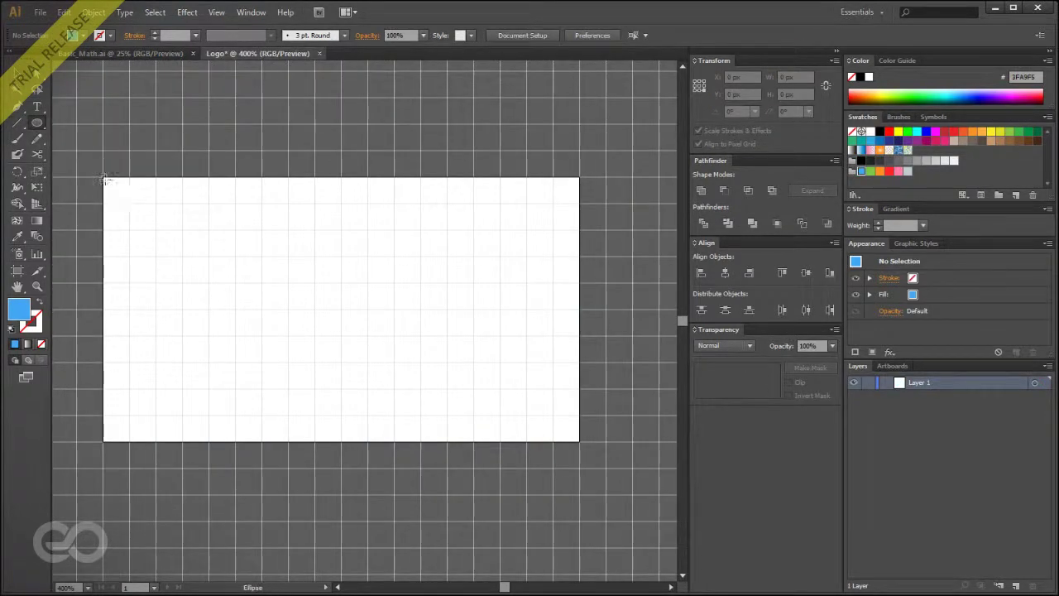
pyautogui.moveTo(103, 176); pyautogui.dragTo(305, 436)
pyautogui.keyDown('ctrl'); pyautogui.click(94, 303); pyautogui.keyUp('ctrl')
pyautogui.moveTo(195, 264); pyautogui.dragTo(253, 284)
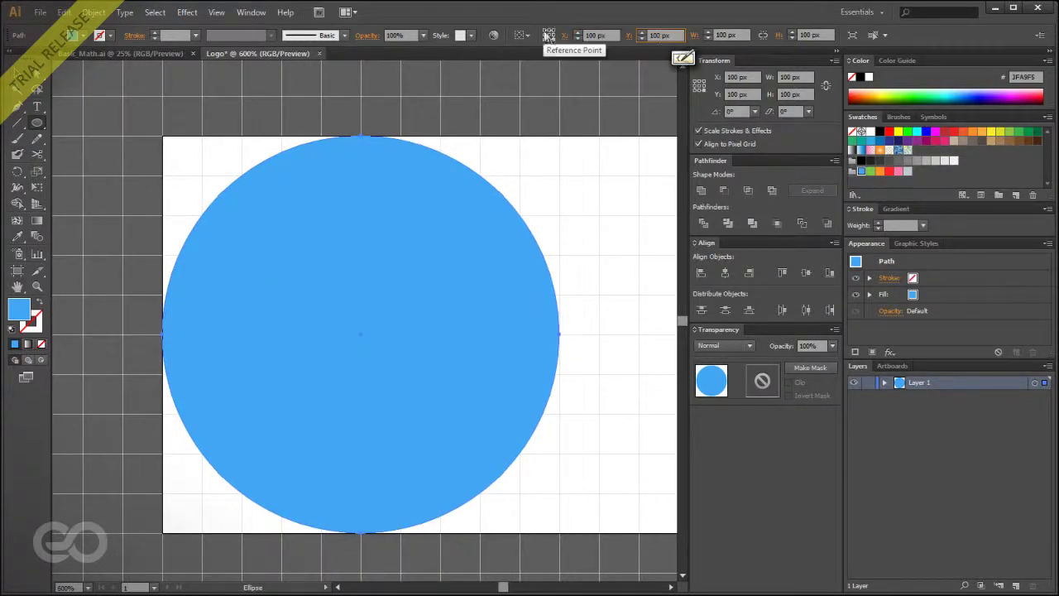
# Position the circle at X 0, Y 0.
pyautogui.click(597, 35)
pyautogui.write('0')
pyautogui.press('Tab')
pyautogui.write('0')
pyautogui.press('Return')
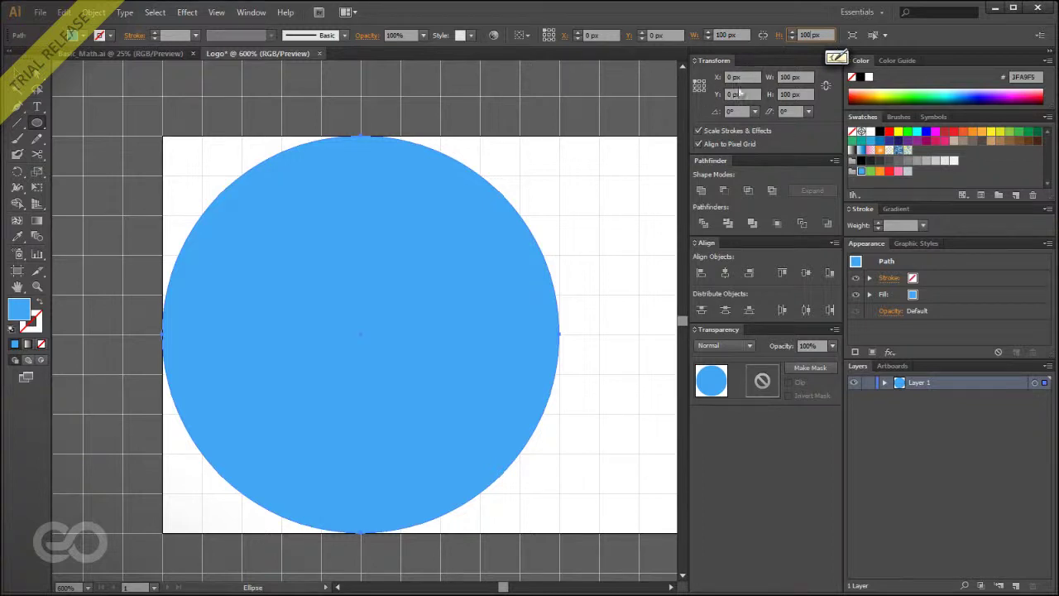
pyautogui.scroll(-1, 83, 212)
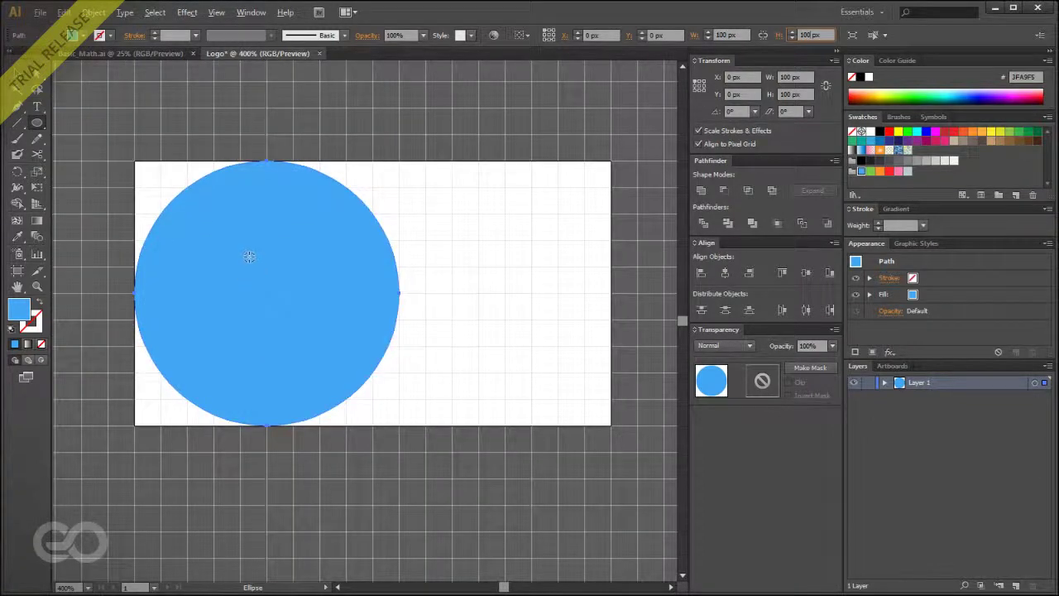
pyautogui.scroll(1, 250, 257)
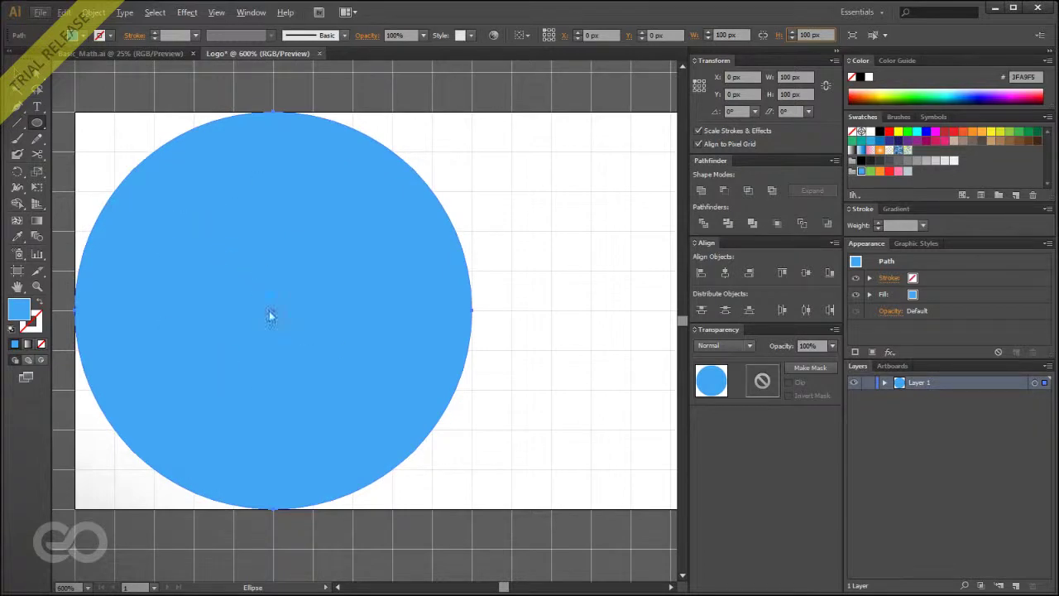
pyautogui.click(143, 193)
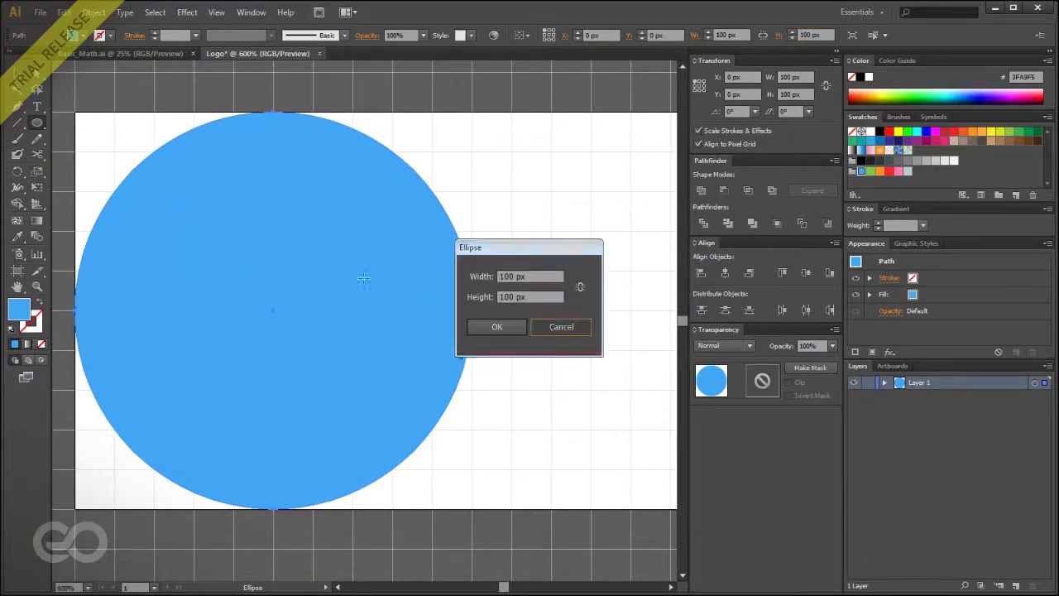
# Draw a smaller 60 px circle inside the blue one and fill it green.
pyautogui.click(546, 326)
pyautogui.moveTo(400, 425); pyautogui.dragTo(392, 430)
pyautogui.click(18, 73)
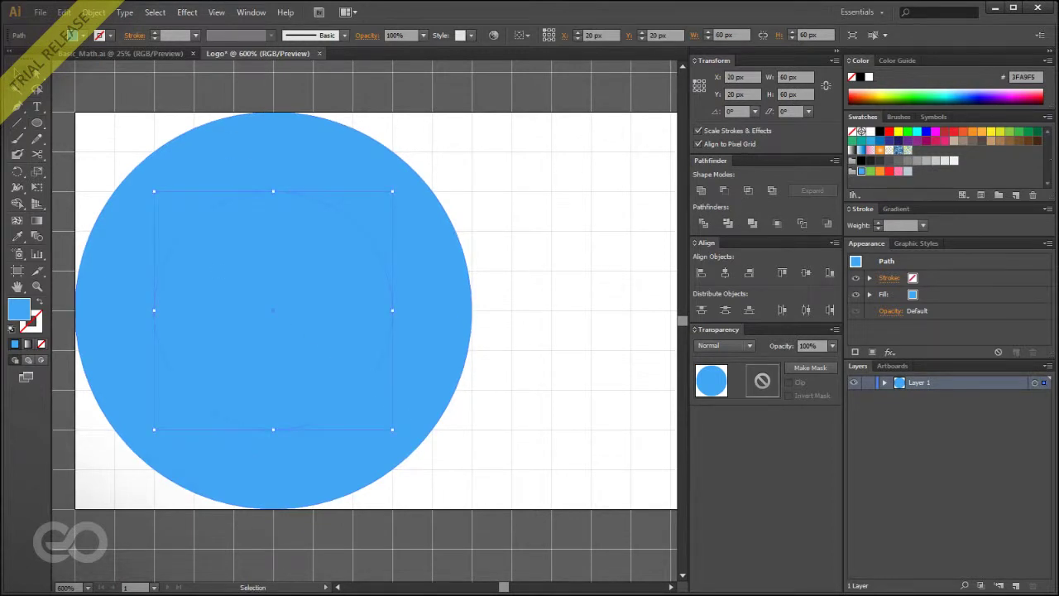
pyautogui.click(870, 170)
pyautogui.scroll(-1, 312, 279)
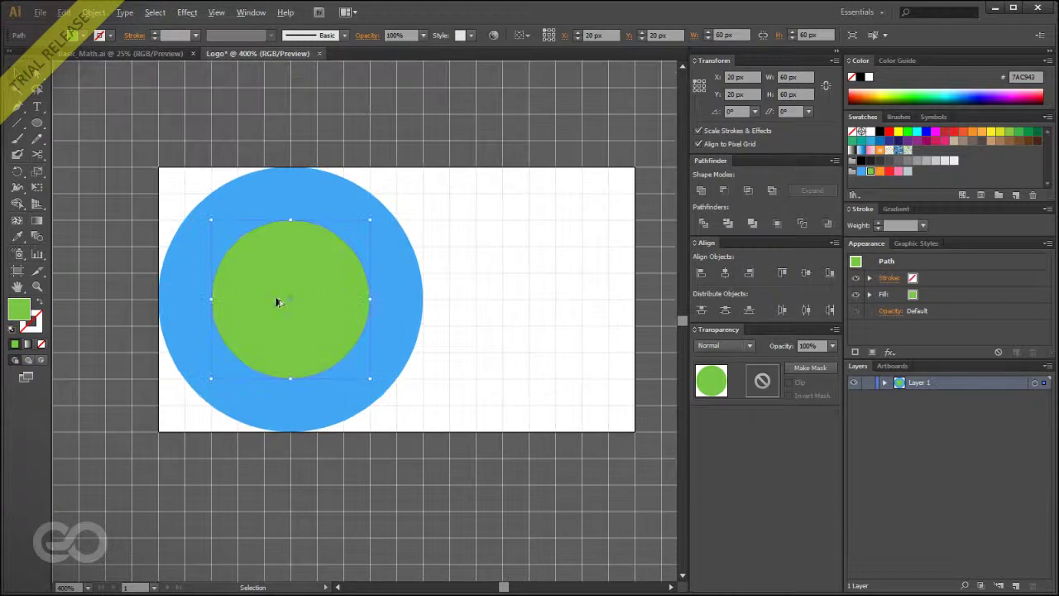
pyautogui.scroll(1, 271, 264)
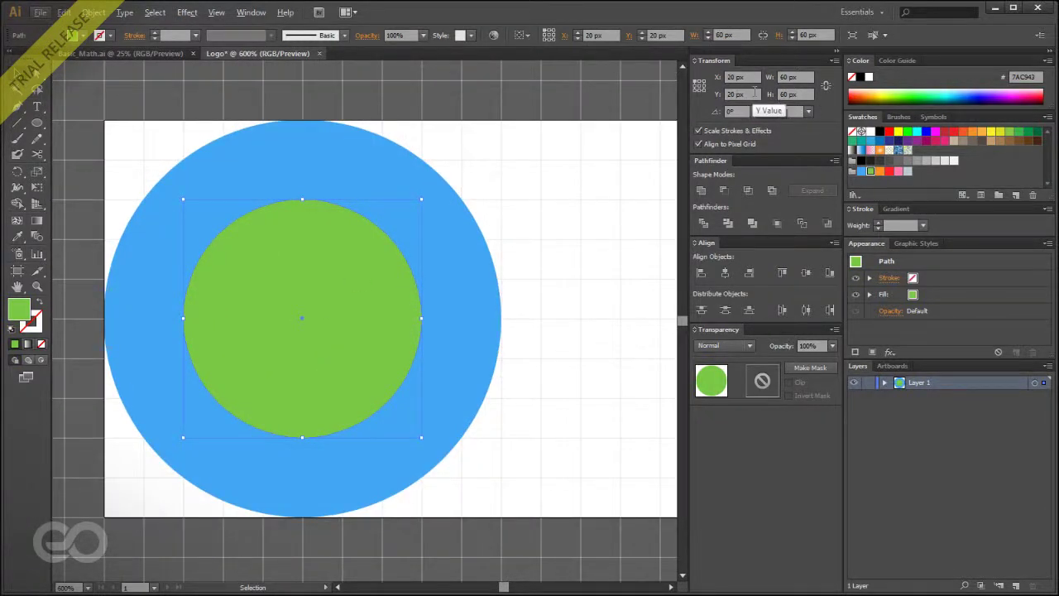
# Subtract the green circle from the blue one with Minus Front.
pyautogui.keyDown('shift'); pyautogui.click(378, 212); pyautogui.keyUp('shift')
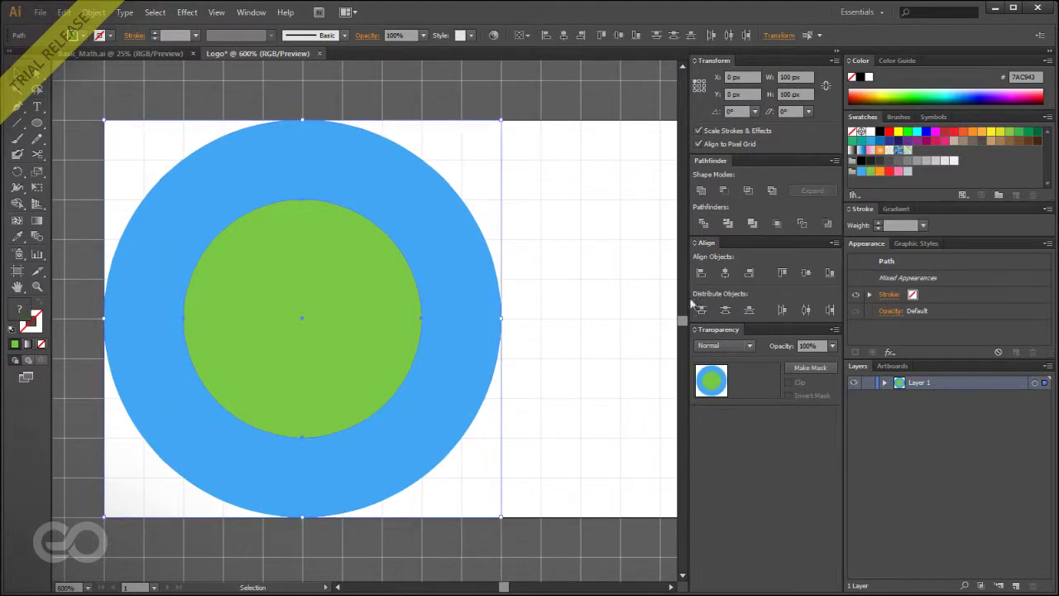
pyautogui.click(723, 191)
pyautogui.click(400, 92)
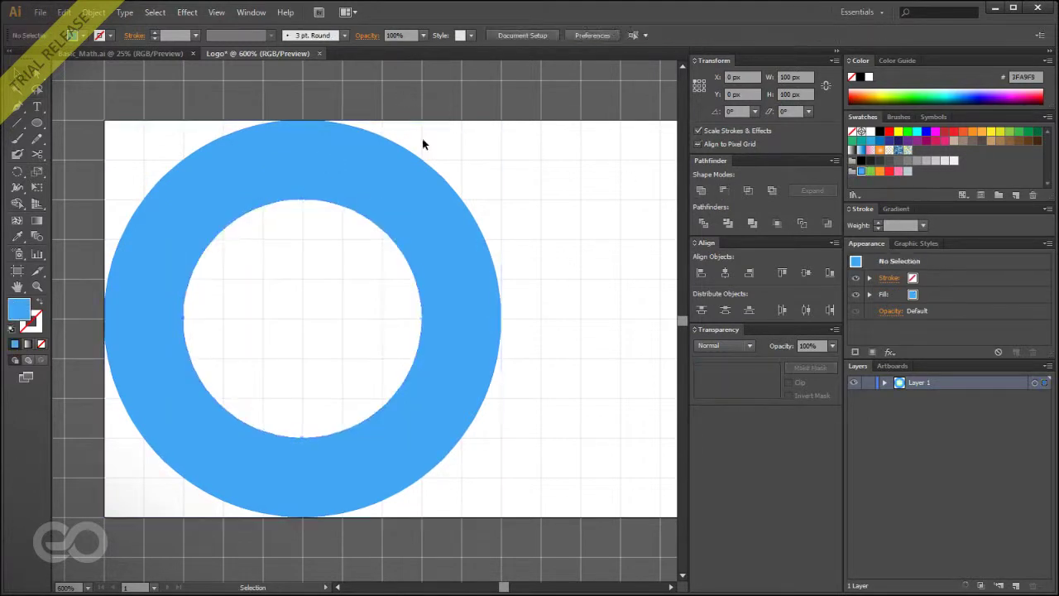
pyautogui.scroll(-1, 328, 322)
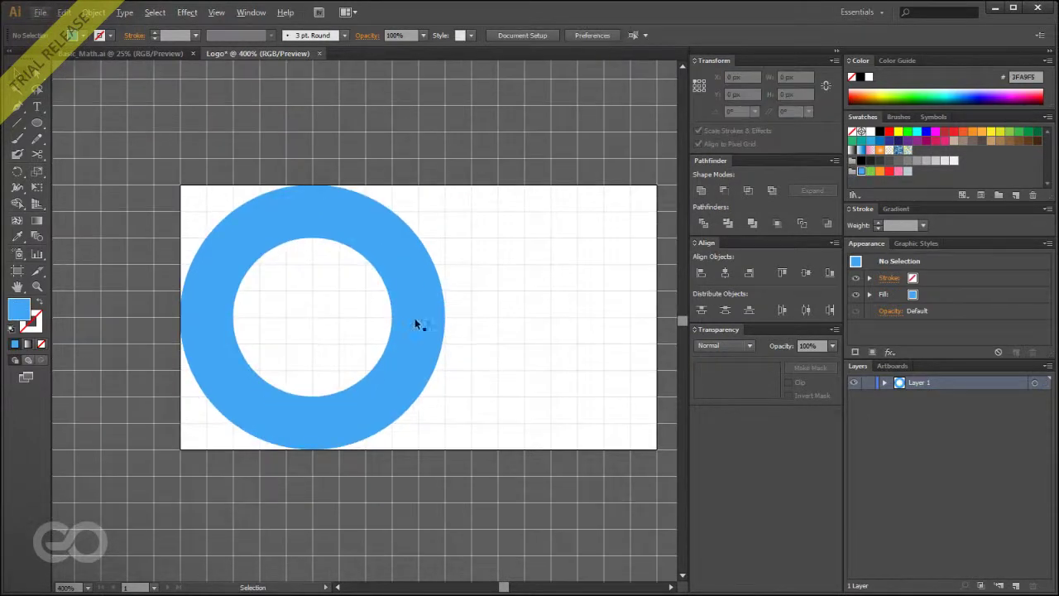
# Inspect the blue circle and right ring paths in Basic_Math.ai.
pyautogui.click(128, 53)
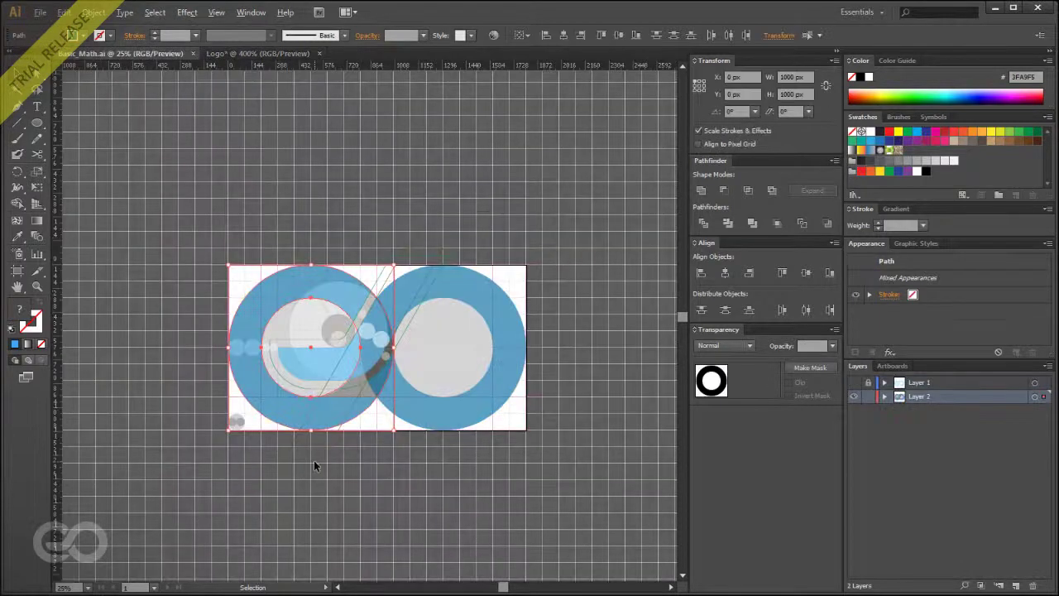
pyautogui.scroll(2, 311, 426)
pyautogui.scroll(-1, 244, 327)
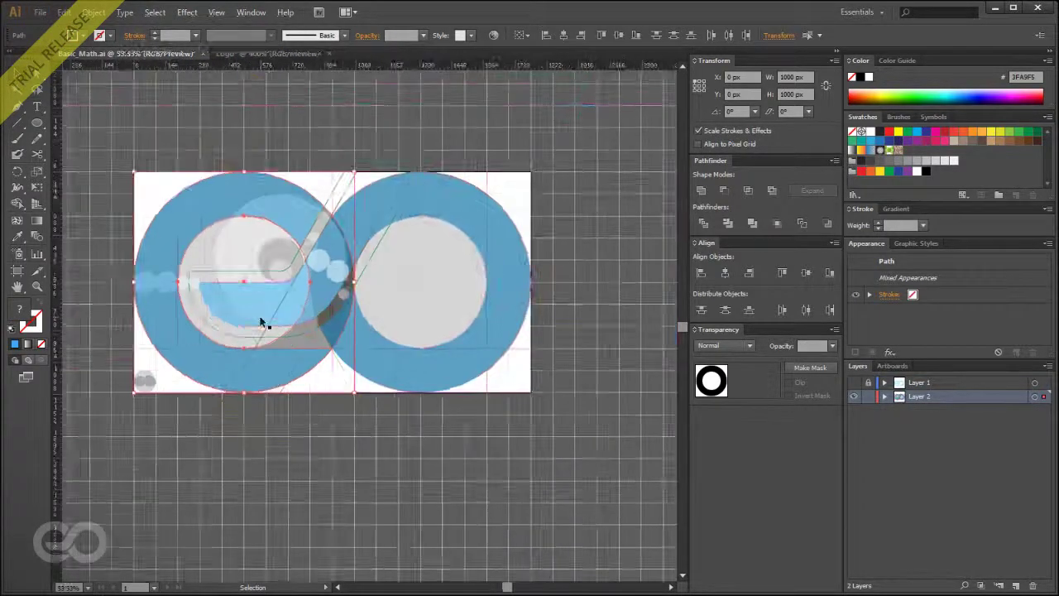
pyautogui.scroll(1, 312, 383)
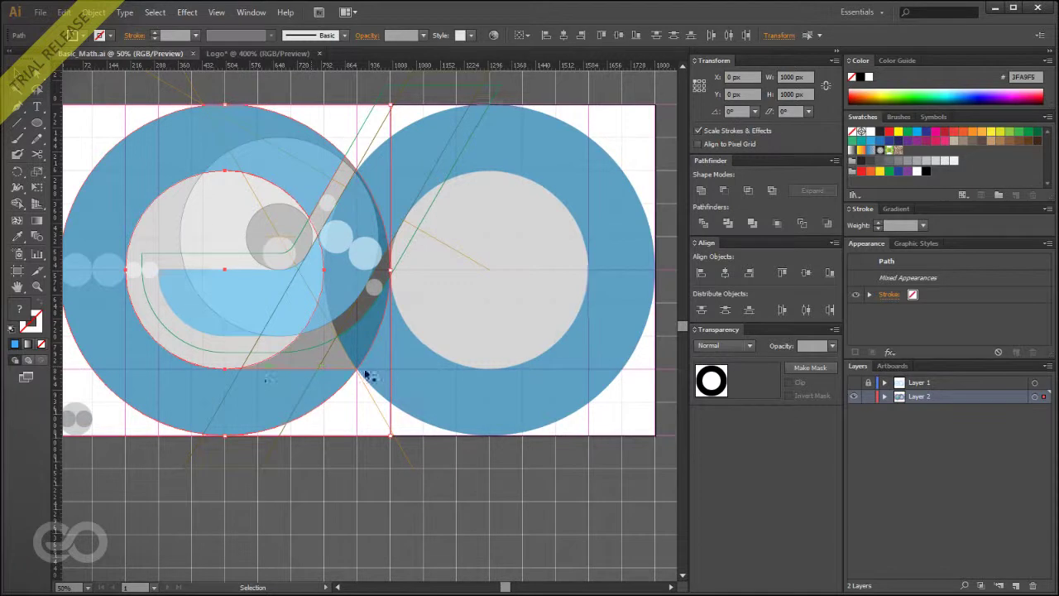
pyautogui.scroll(-1, 267, 307)
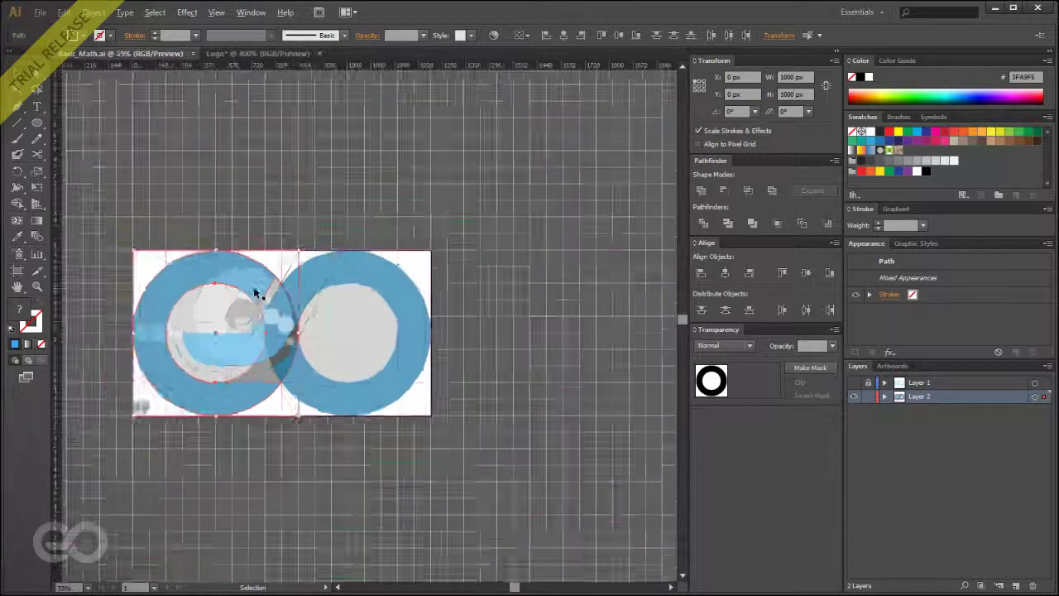
pyautogui.scroll(1, 256, 296)
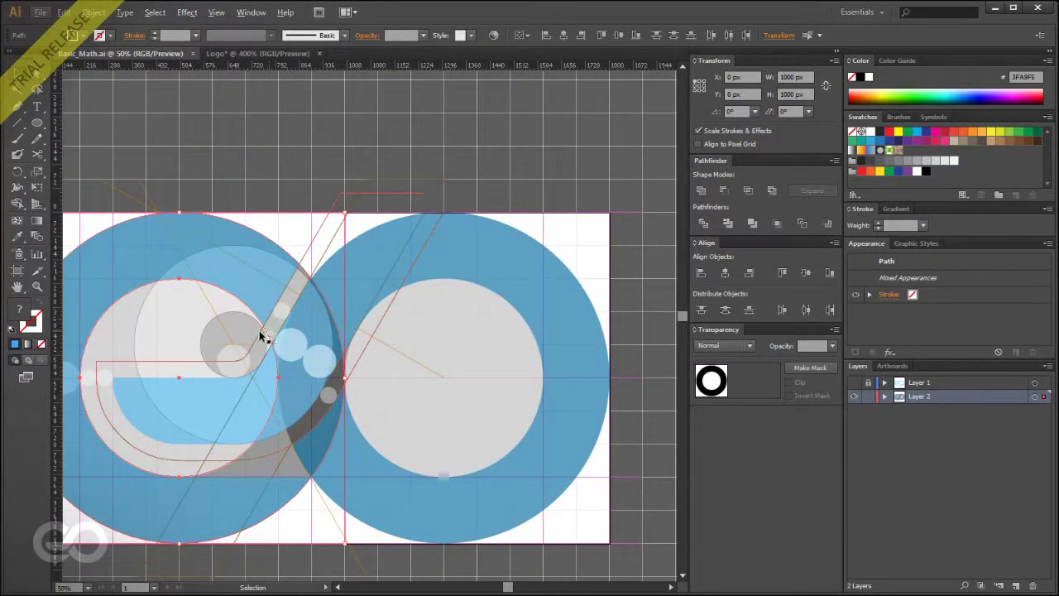
pyautogui.scroll(-1, 254, 342)
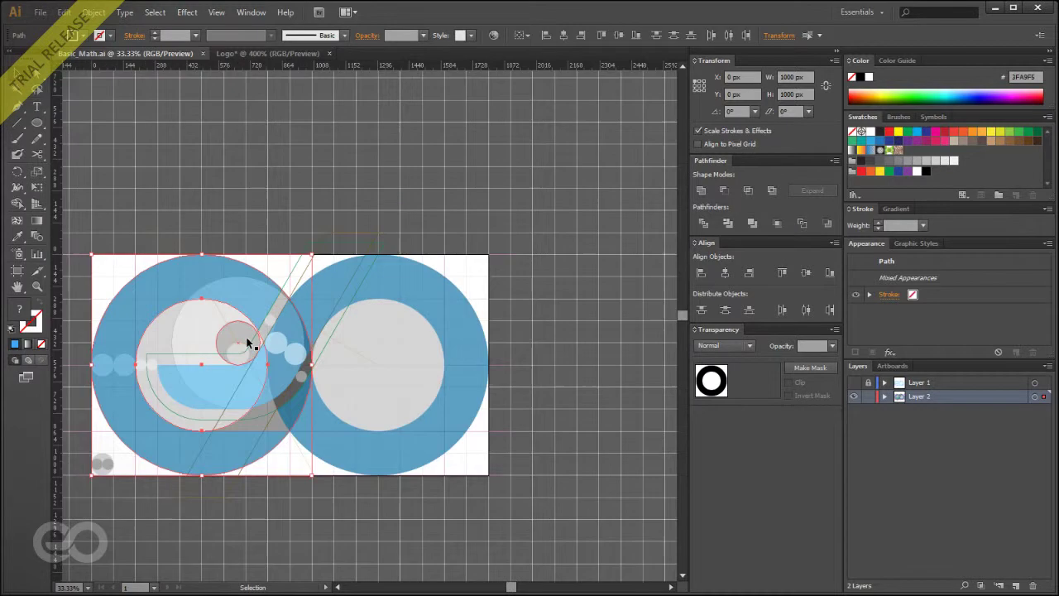
pyautogui.click(166, 303)
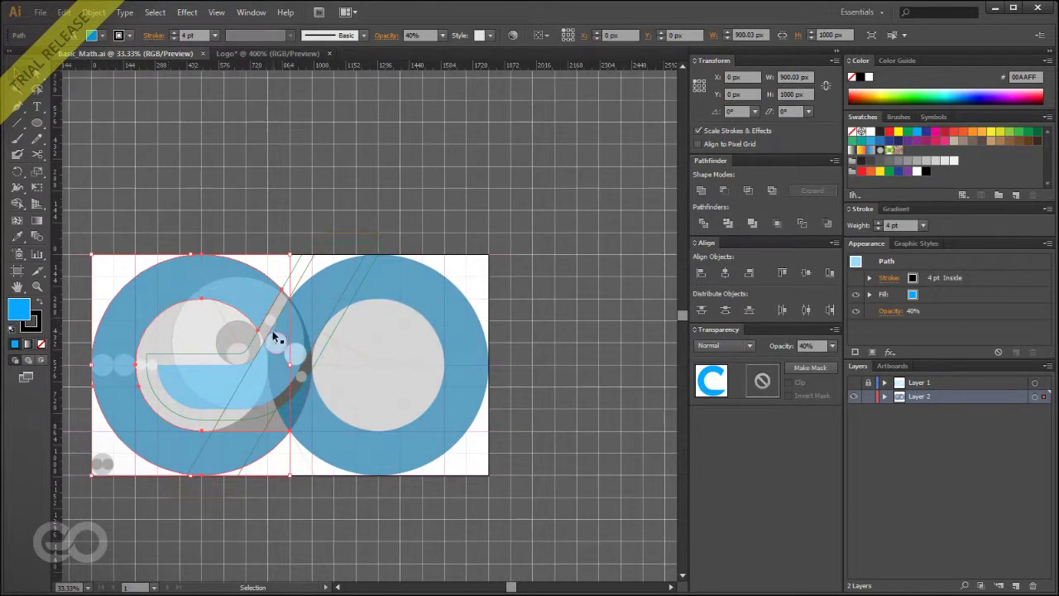
pyautogui.click(309, 508)
pyautogui.click(421, 449)
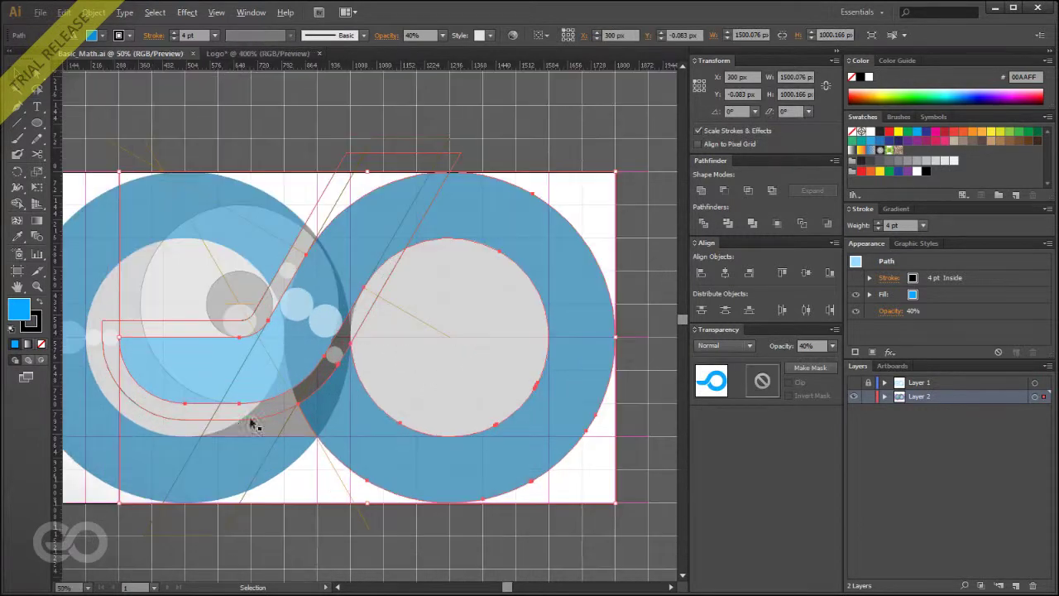
# Inspect the left ring path, then select the blue ring in Logo.
pyautogui.scroll(1, 240, 422)
pyautogui.moveTo(360, 335); pyautogui.dragTo(308, 401)
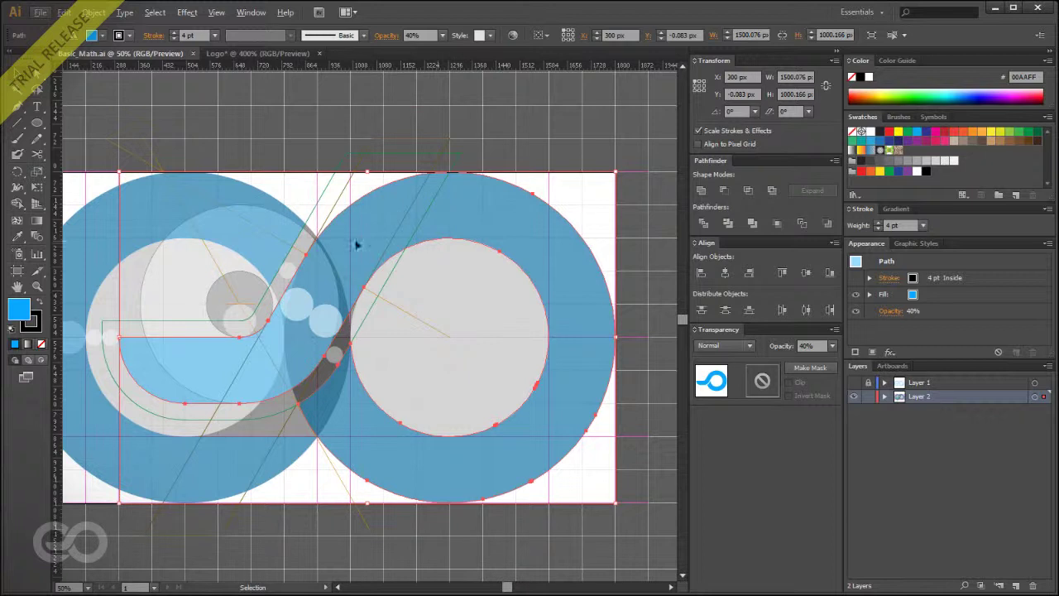
pyautogui.scroll(-1, 335, 377)
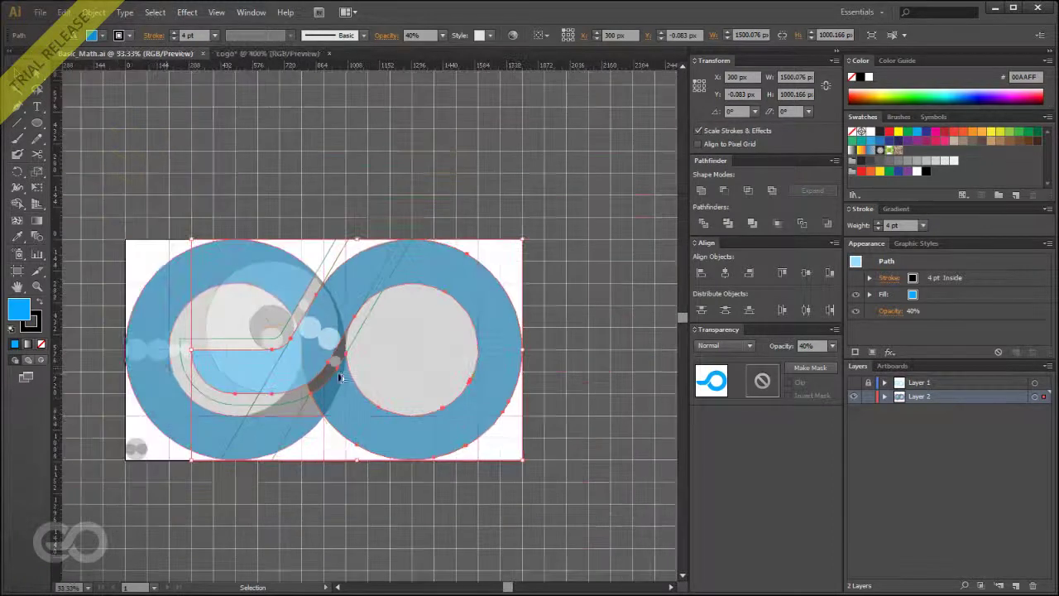
pyautogui.click(191, 435)
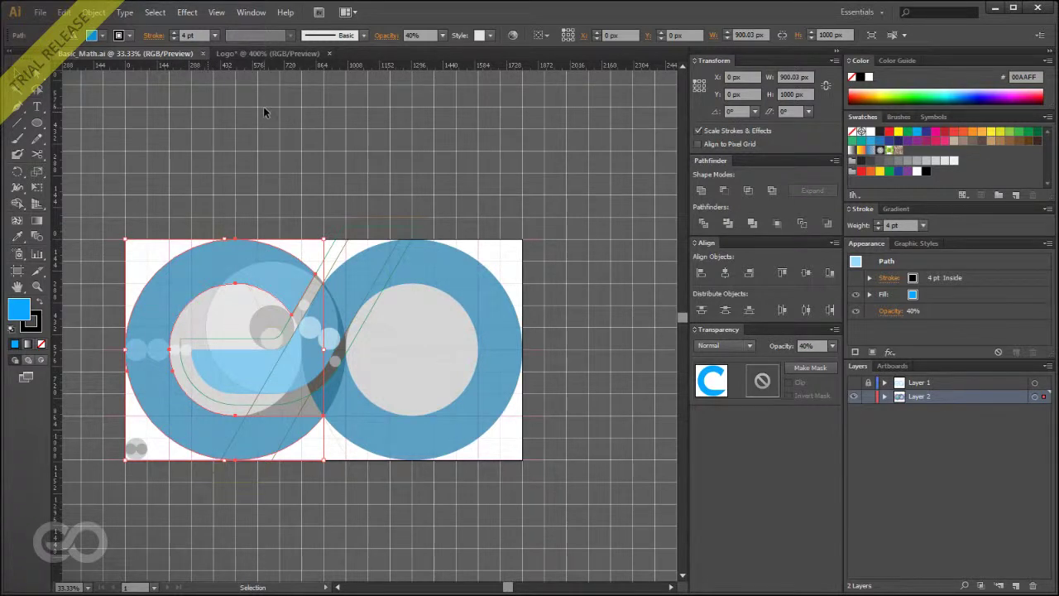
pyautogui.click(264, 54)
pyautogui.click(235, 278)
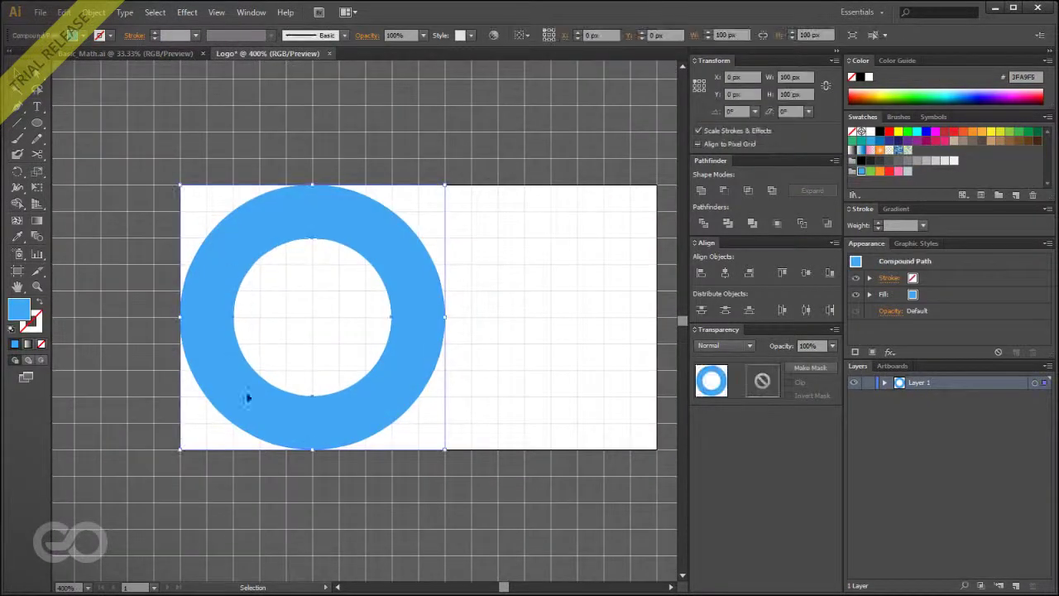
# Draw a 1000 px line at 0° horizontally across the blue ring's centre.
pyautogui.hotkey('ctrl', '+')
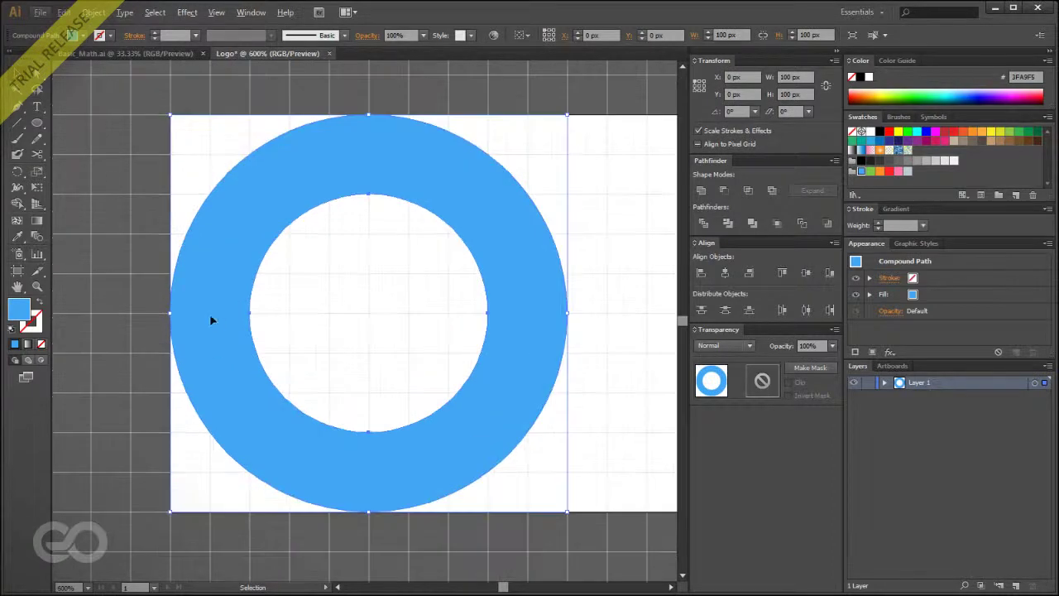
pyautogui.click(109, 172)
pyautogui.click(19, 124)
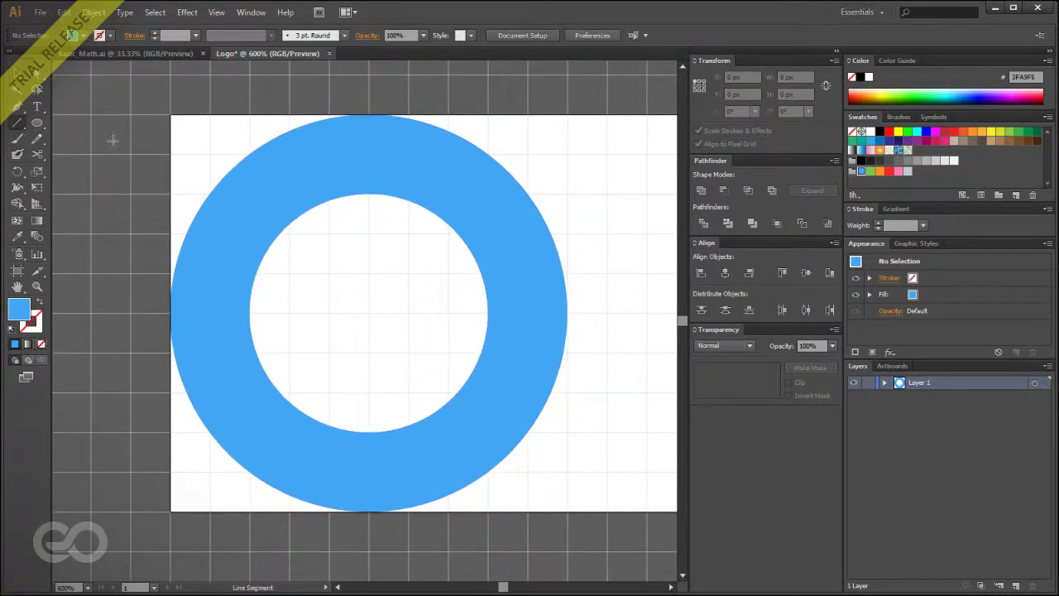
pyautogui.click(131, 313)
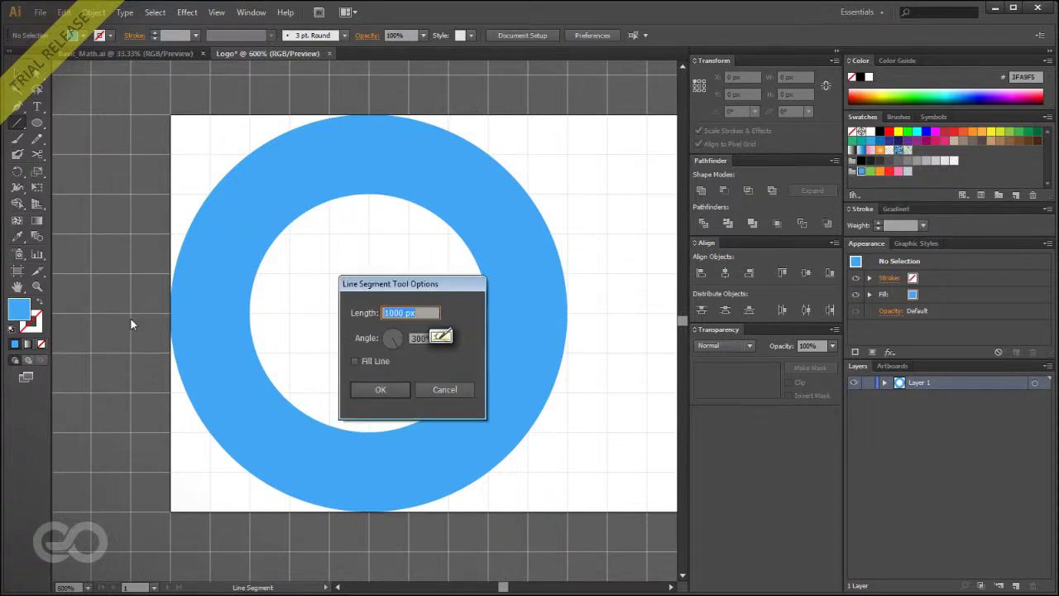
pyautogui.moveTo(384, 288); pyautogui.dragTo(312, 178)
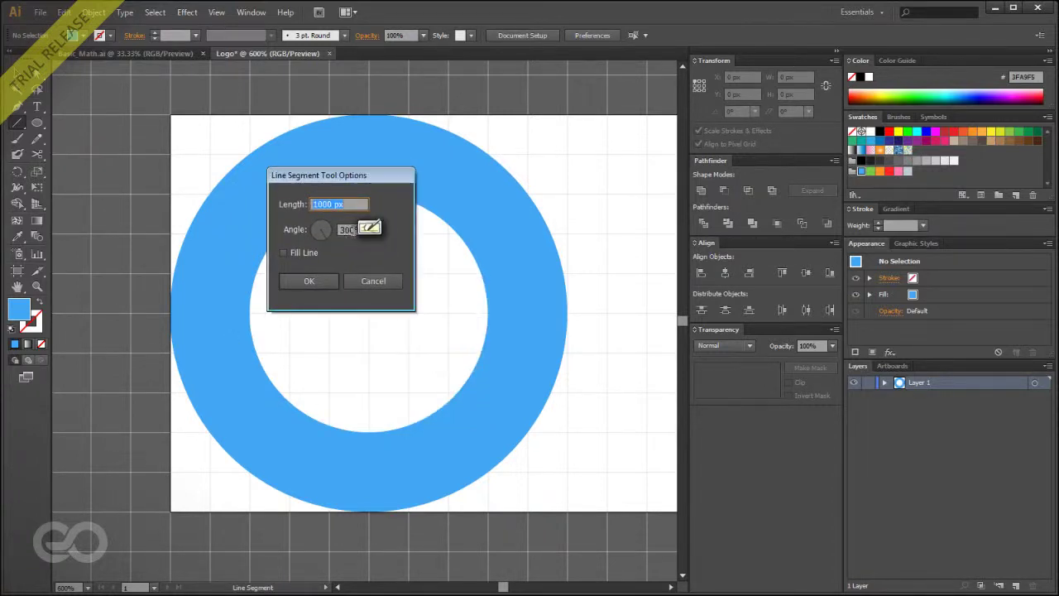
pyautogui.click(369, 226)
pyautogui.moveTo(414, 285); pyautogui.dragTo(500, 288)
pyautogui.click(366, 252)
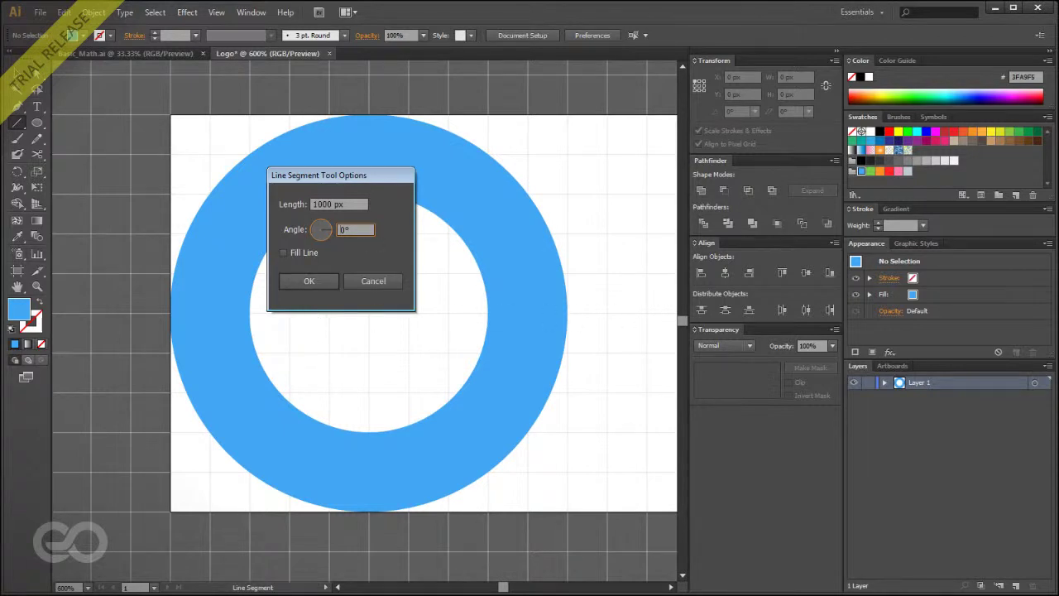
pyautogui.click(308, 280)
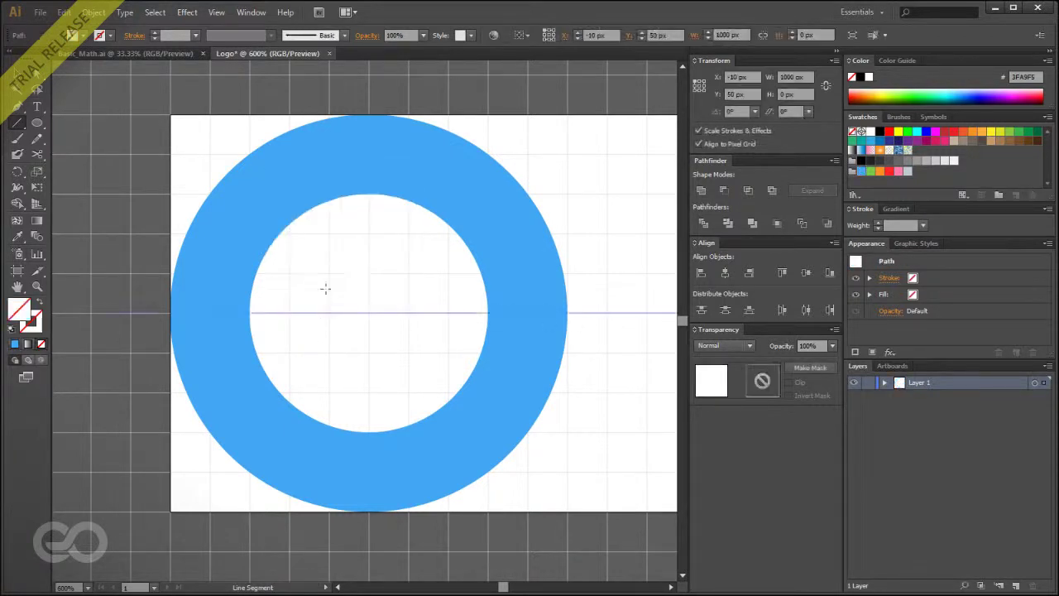
pyautogui.hotkey('ctrl', '-')
pyautogui.hotkey('ctrl', '-')
pyautogui.hotkey('ctrl', '-')
pyautogui.hotkey('ctrl', '-')
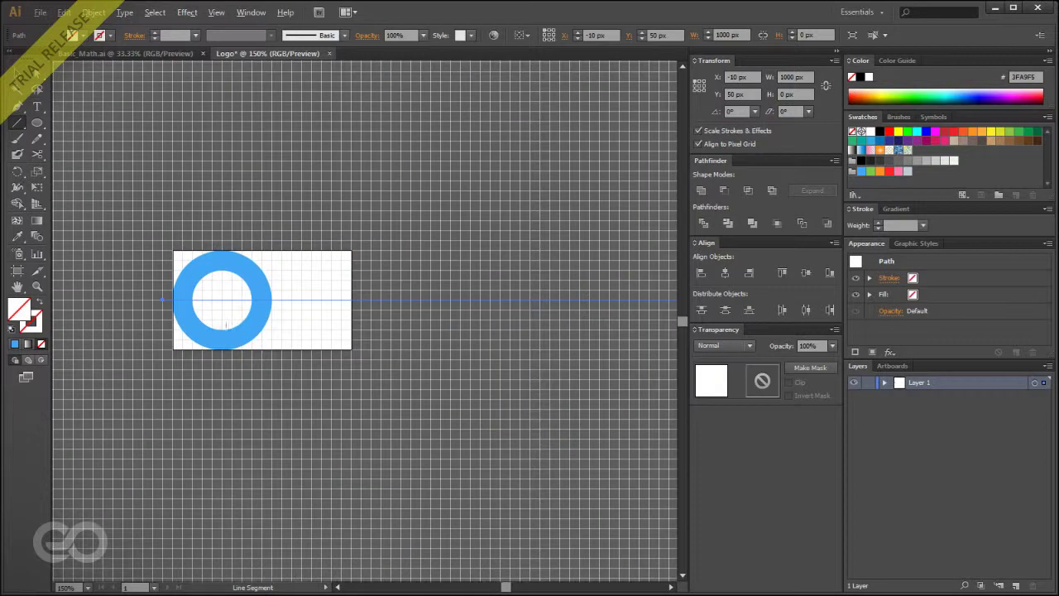
pyautogui.scroll(3, 149, 281)
pyautogui.click(19, 90)
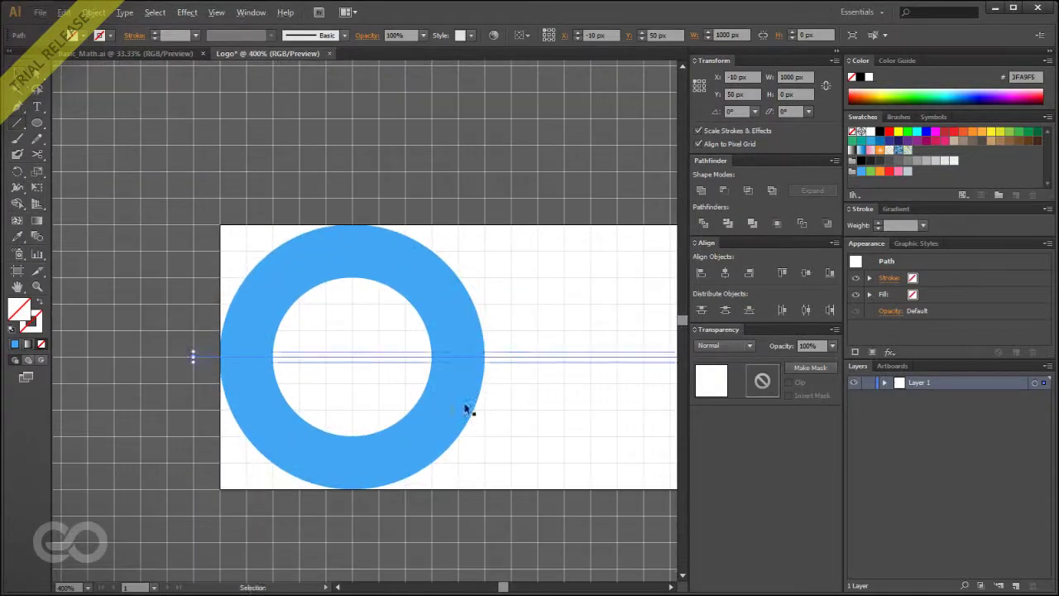
pyautogui.scroll(1, 273, 336)
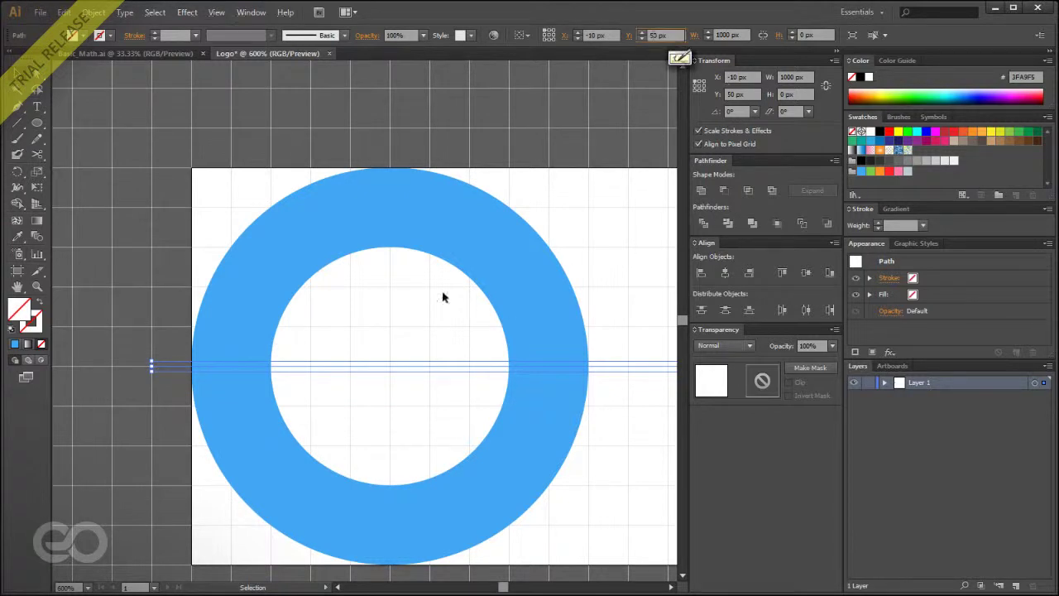
pyautogui.click(151, 456)
pyautogui.keyDown('alt'); pyautogui.scroll(-1, 116, 306); pyautogui.keyUp('alt')
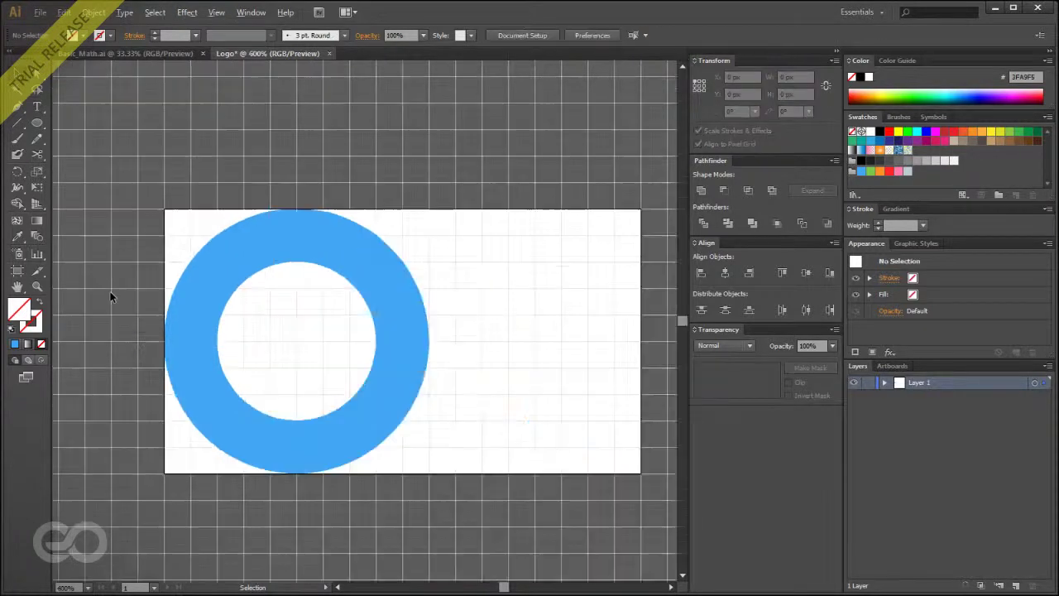
pyautogui.keyDown('alt'); pyautogui.scroll(1, 162, 368); pyautogui.keyUp('alt')
pyautogui.click(321, 335)
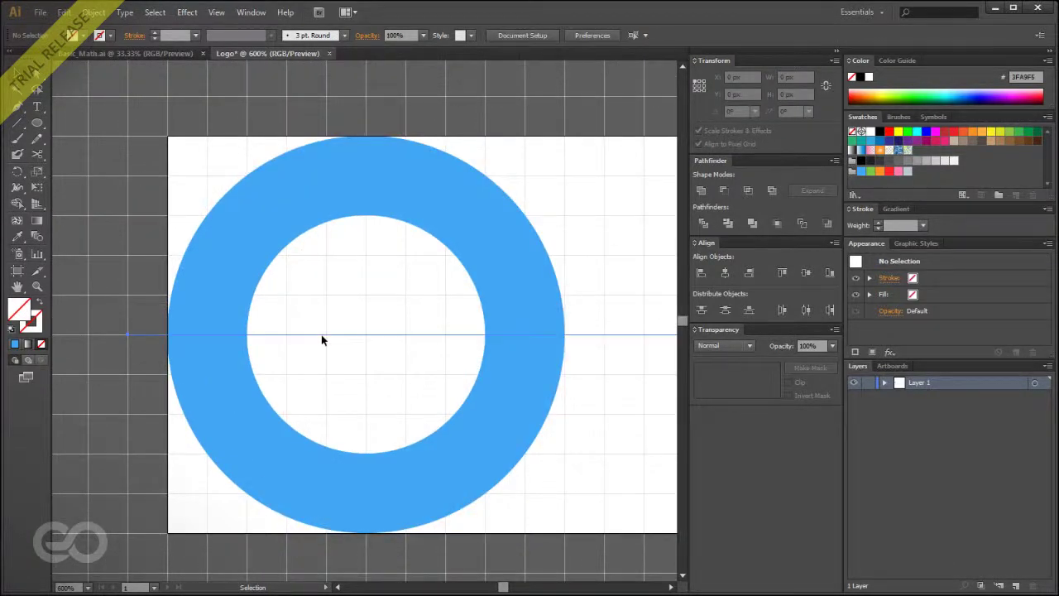
pyautogui.click(335, 389)
pyautogui.press('a')
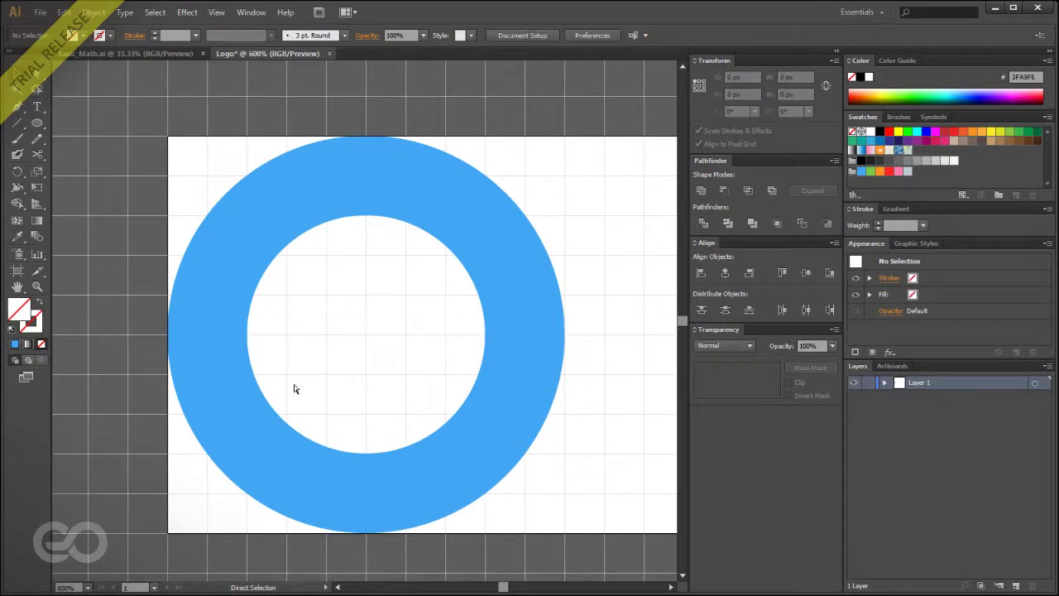
# Switch the Logo artwork to Outline mode with Ctrl+Y.
pyautogui.hotkey('ctrl', 'y')
pyautogui.press('v')
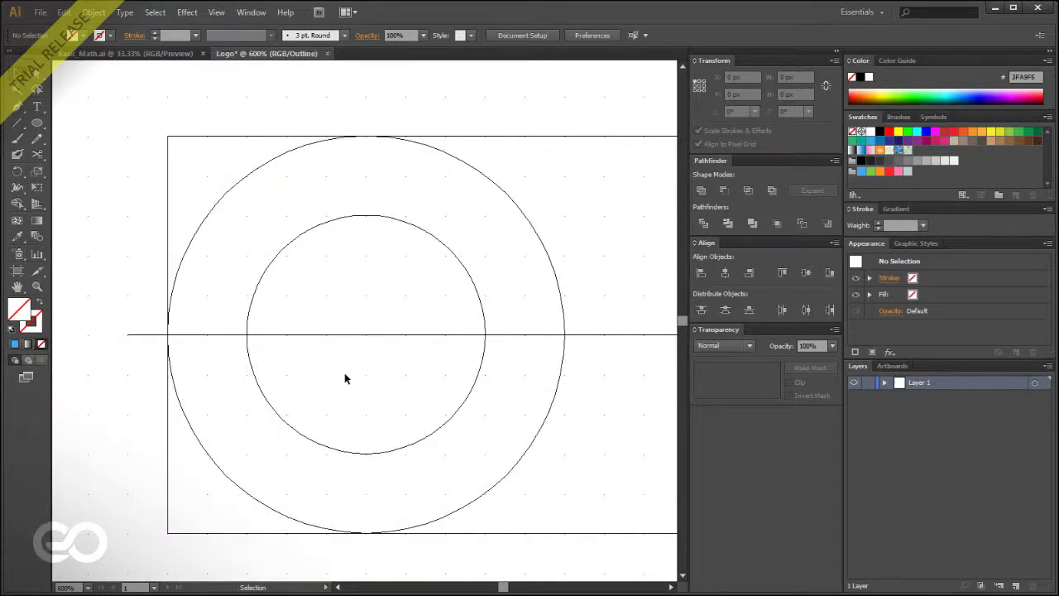
pyautogui.scroll(-2, 262, 257)
pyautogui.scroll(2, 255, 279)
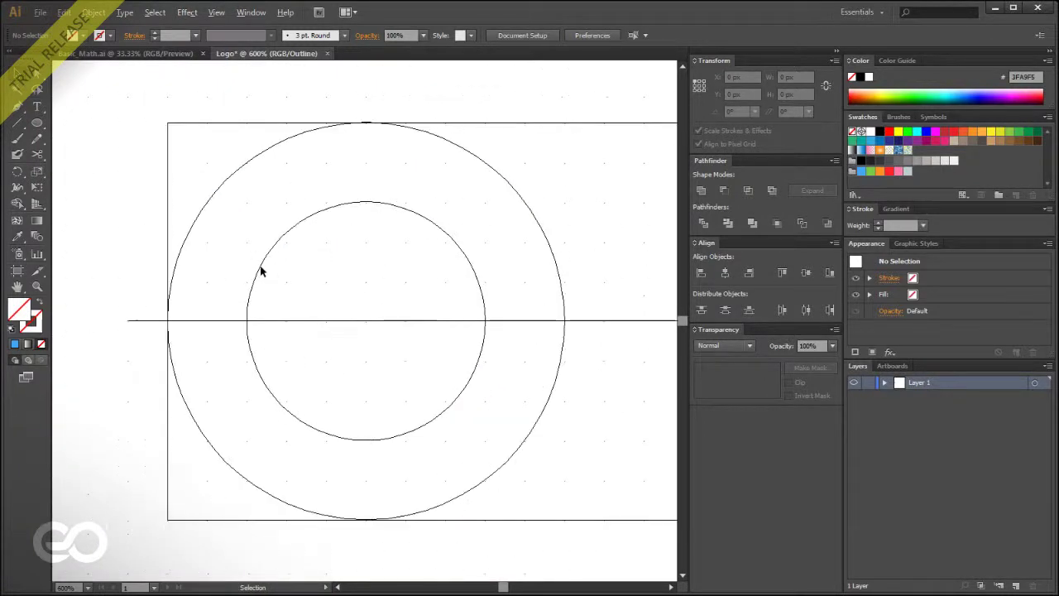
# Toggle to Preview and back to Outline, then select the ring and line together.
pyautogui.click(216, 13)
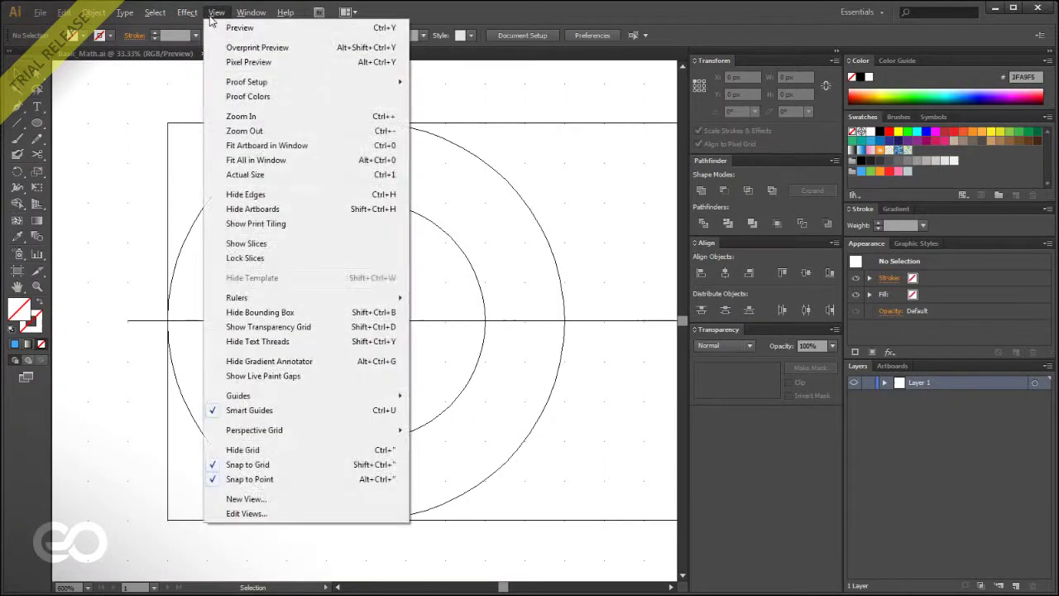
pyautogui.click(272, 29)
pyautogui.click(216, 13)
pyautogui.click(241, 27)
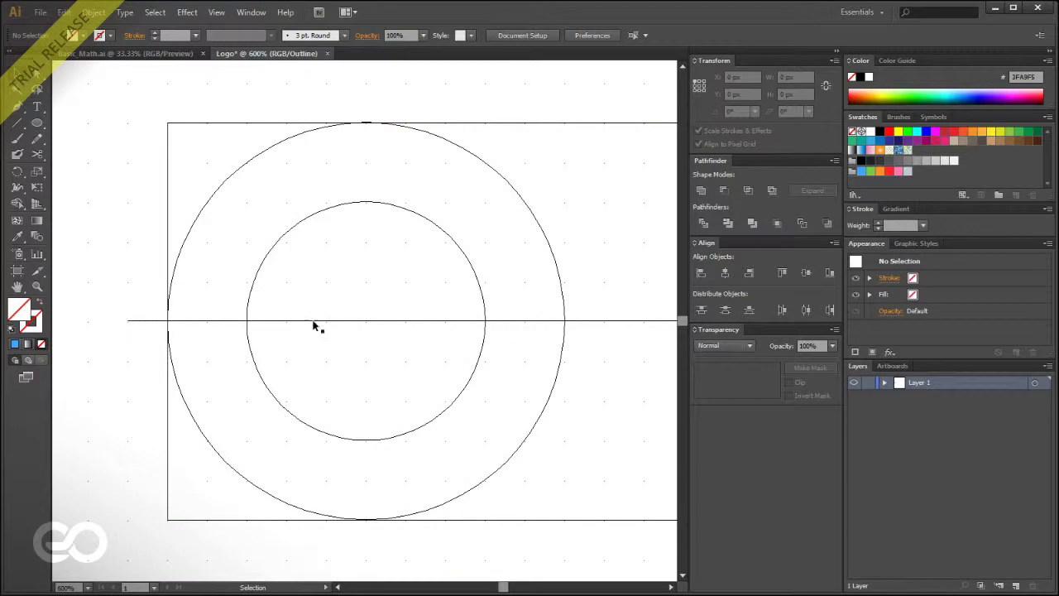
pyautogui.moveTo(474, 299); pyautogui.dragTo(511, 340)
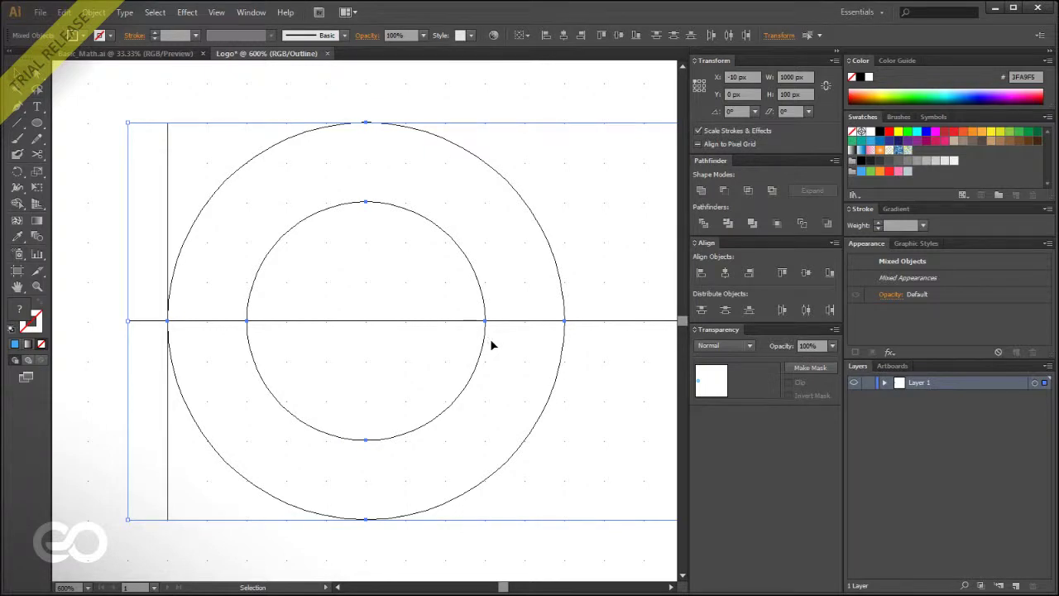
# Divide the ring along the horizontal line and ungroup the resulting pieces.
pyautogui.click(703, 224)
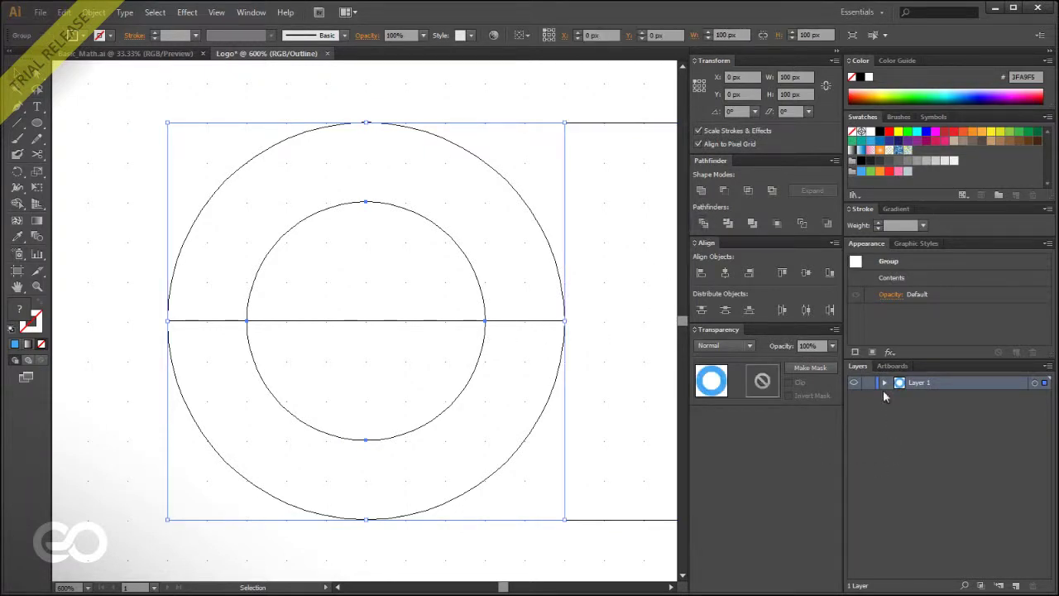
pyautogui.click(884, 383)
pyautogui.click(897, 397)
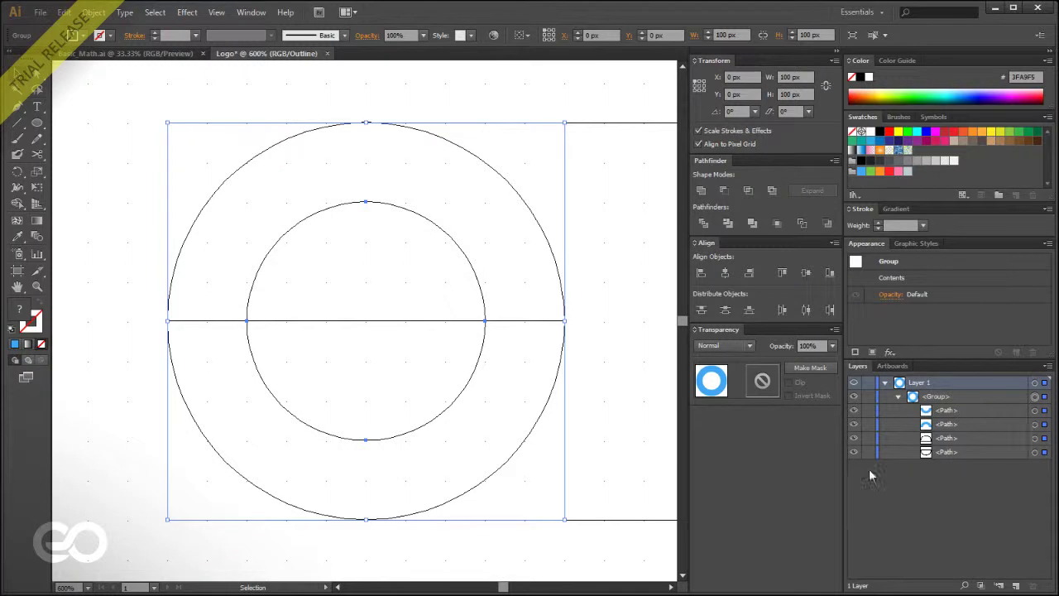
pyautogui.hotkey('shift', 'ctrl', 'g')
# Delete the two leftover pieces, keeping only the upper and lower ring halves.
pyautogui.click(1034, 424)
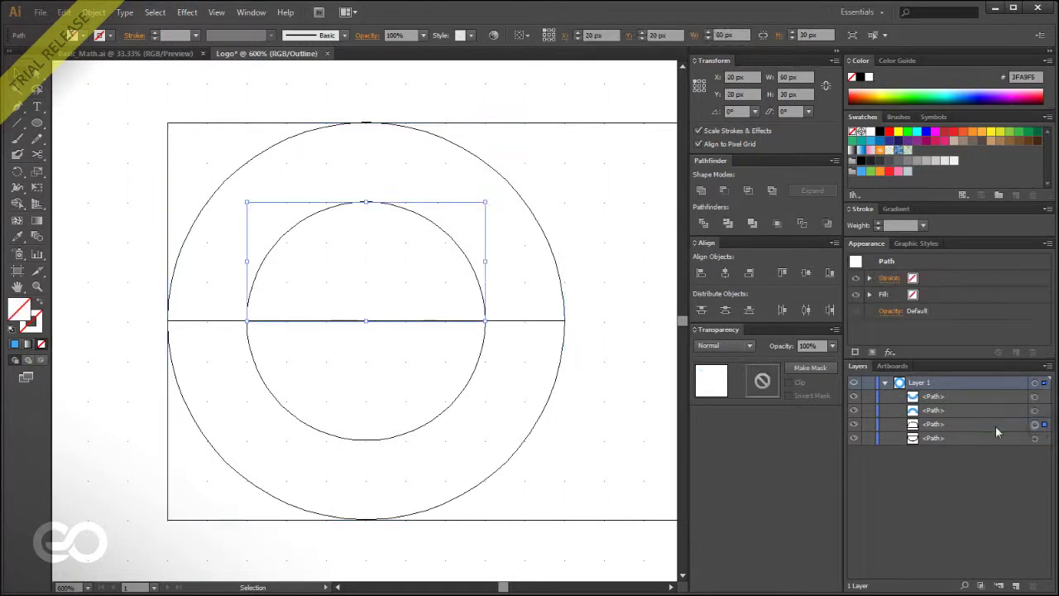
pyautogui.press('Delete')
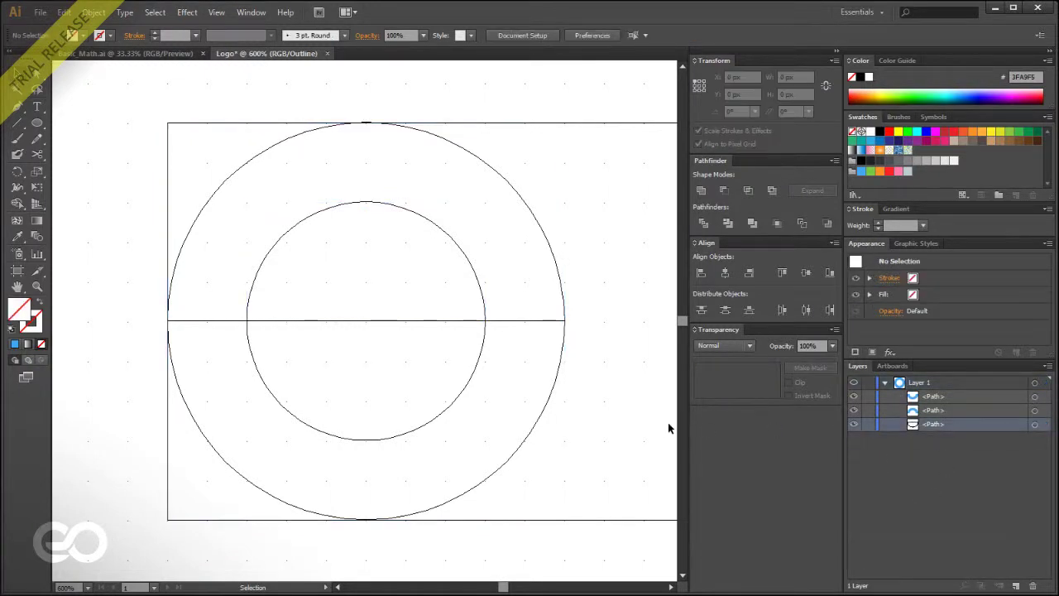
pyautogui.click(1035, 424)
pyautogui.press('Delete')
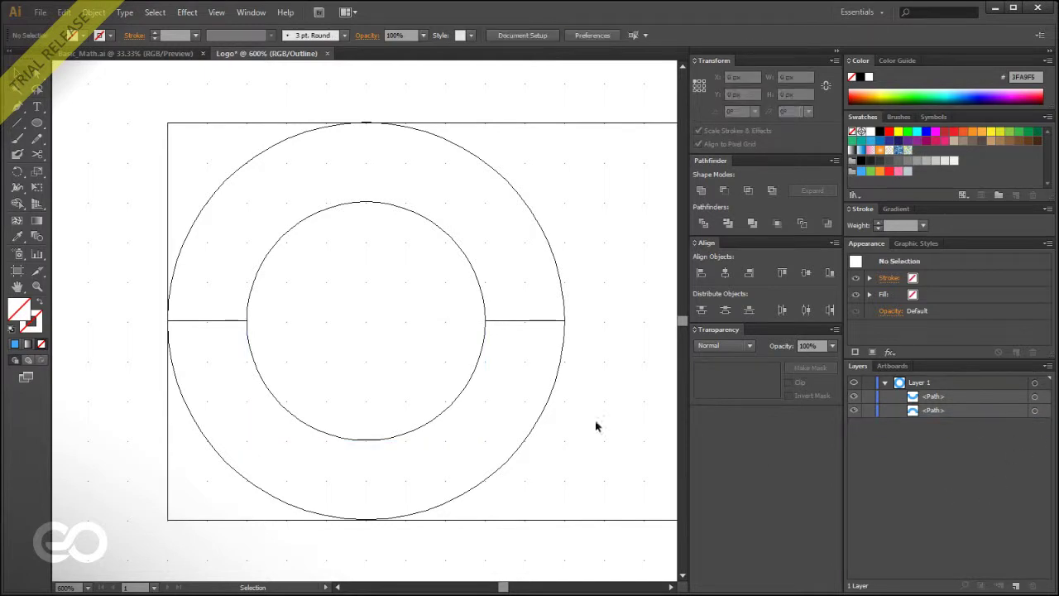
# Return to full-colour preview and fill the ring's bottom half brown.
pyautogui.click(478, 287)
pyautogui.hotkey('ctrl', 'y')
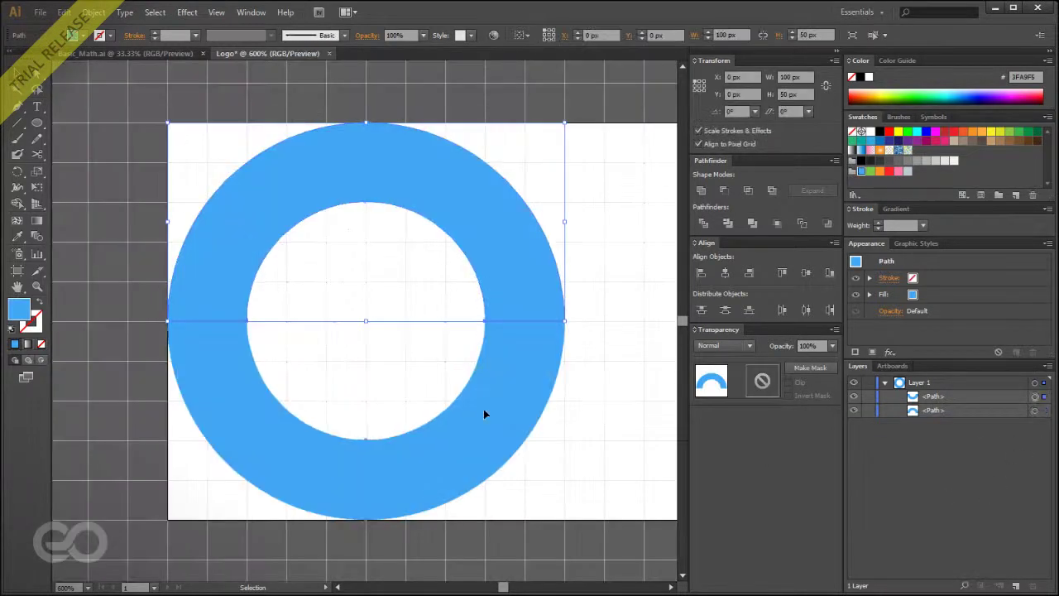
pyautogui.click(484, 411)
pyautogui.click(962, 143)
pyautogui.click(596, 428)
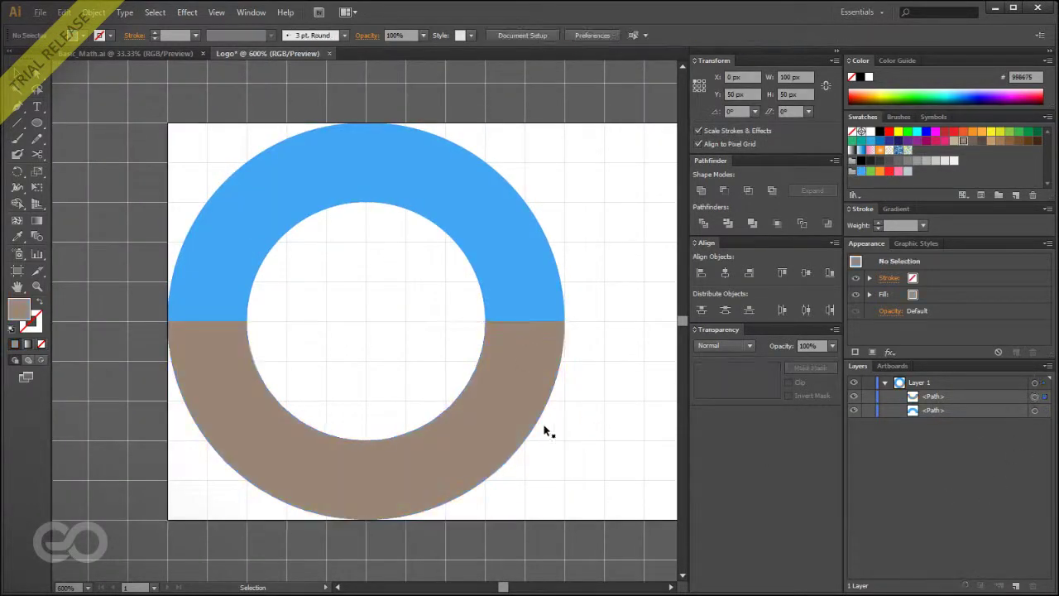
# Alt+Shift-drag both halves right to copy the ring as the second loop, then view Basic_Math.ai.
pyautogui.scroll(-2, 199, 328)
pyautogui.scroll(1, 423, 312)
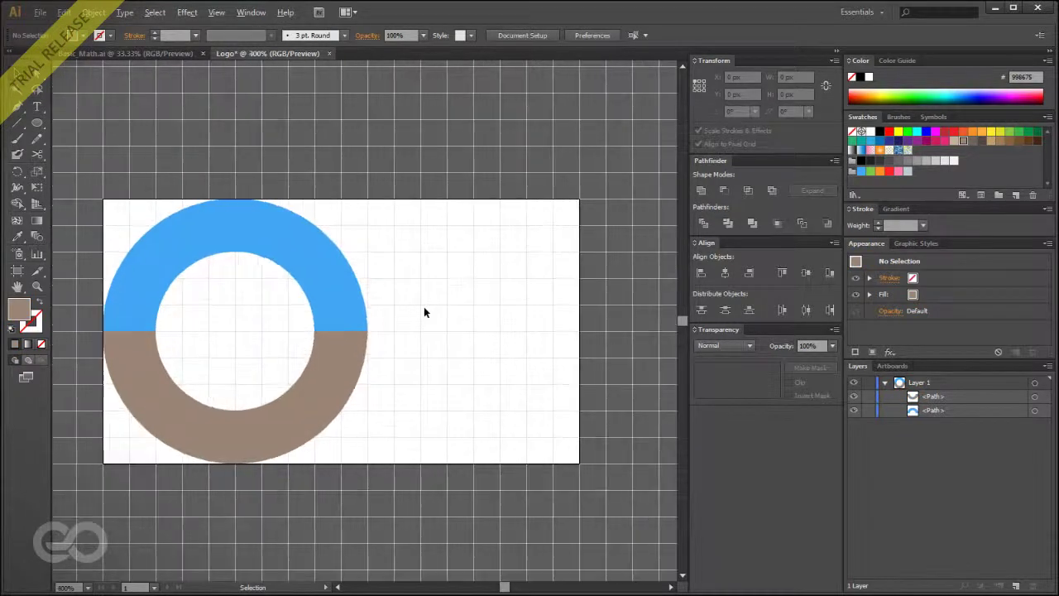
pyautogui.click(251, 268)
pyautogui.keyDown('shift'); pyautogui.click(262, 426); pyautogui.keyUp('shift')
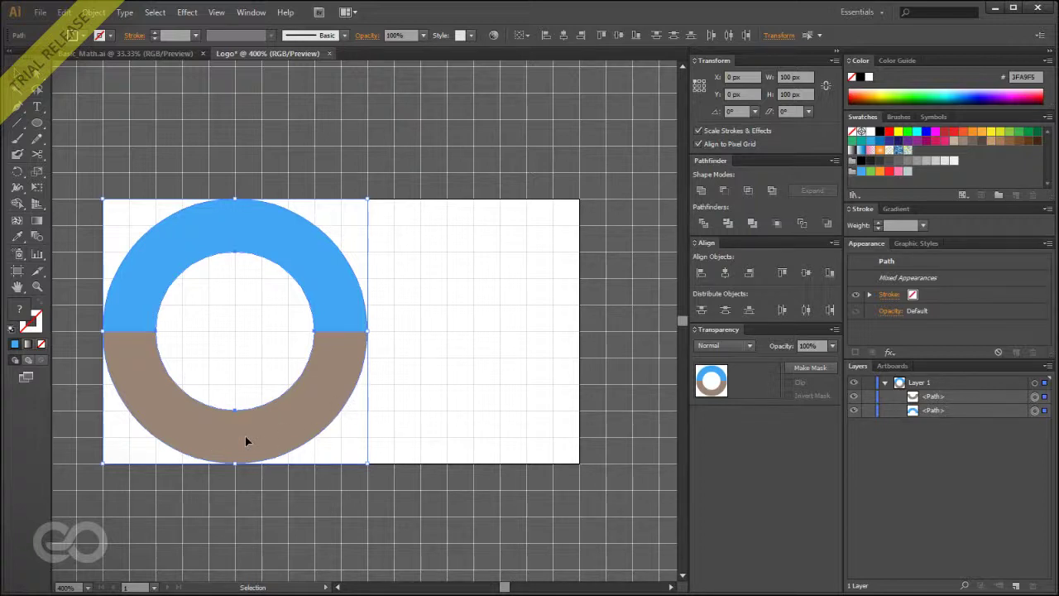
pyautogui.moveTo(220, 436); pyautogui.dragTo(421, 430)
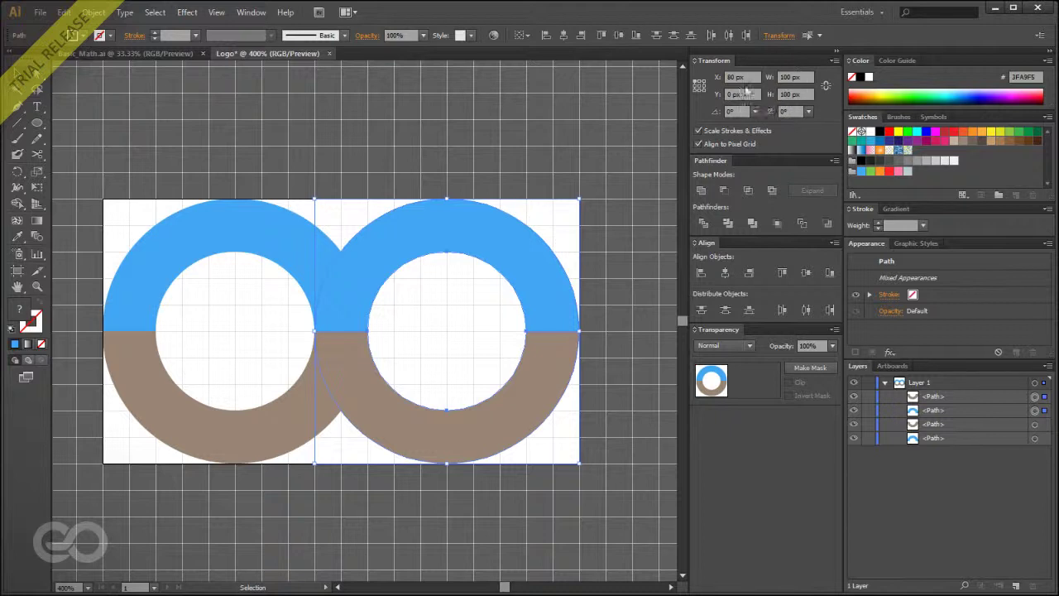
pyautogui.click(182, 167)
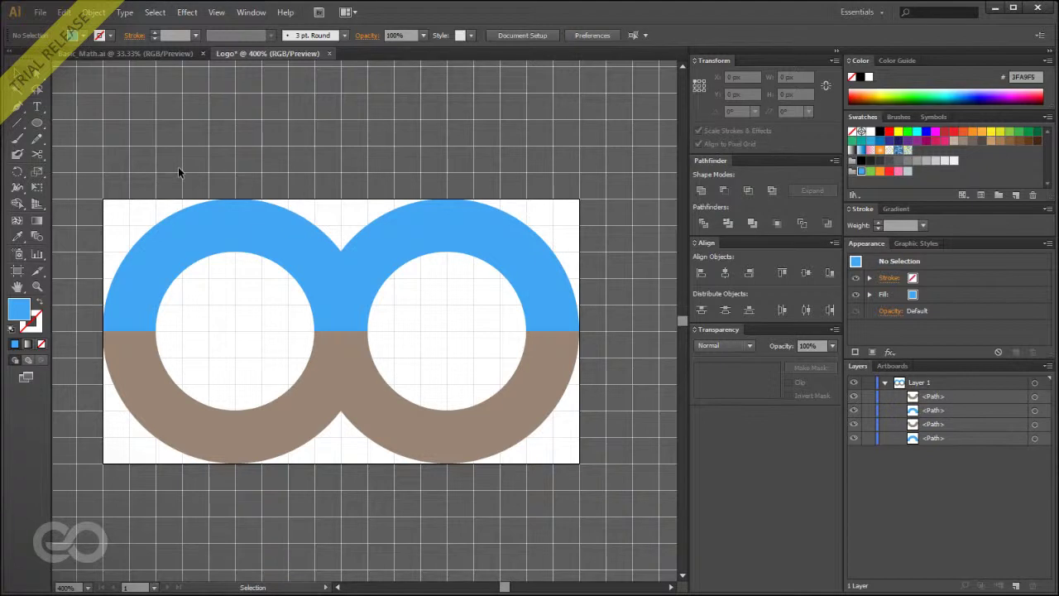
pyautogui.click(157, 53)
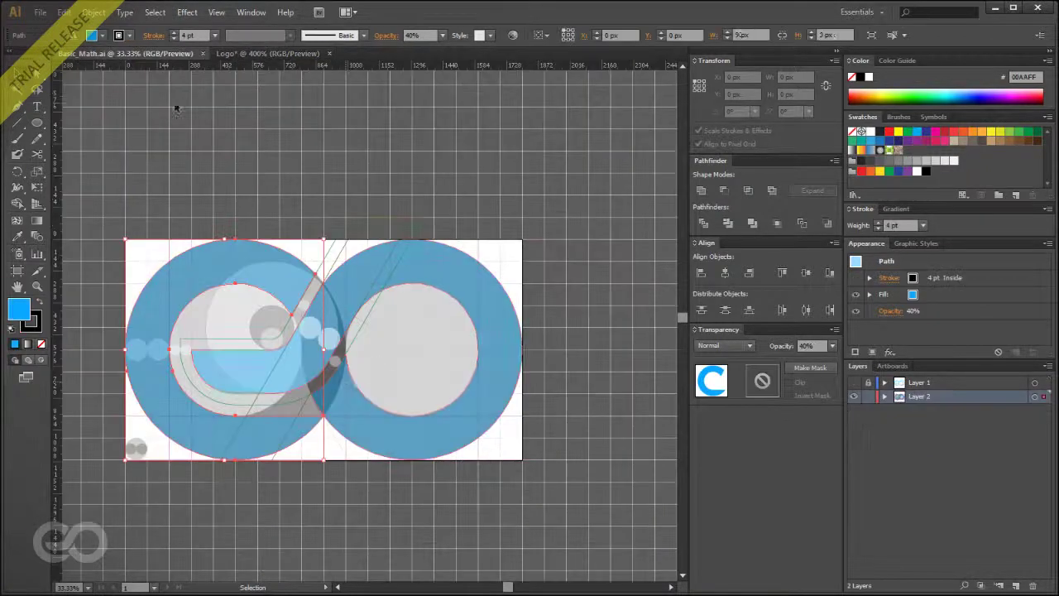
# Back in the Logo document, add the lower-right brown half to the selection.
pyautogui.scroll(1, 213, 342)
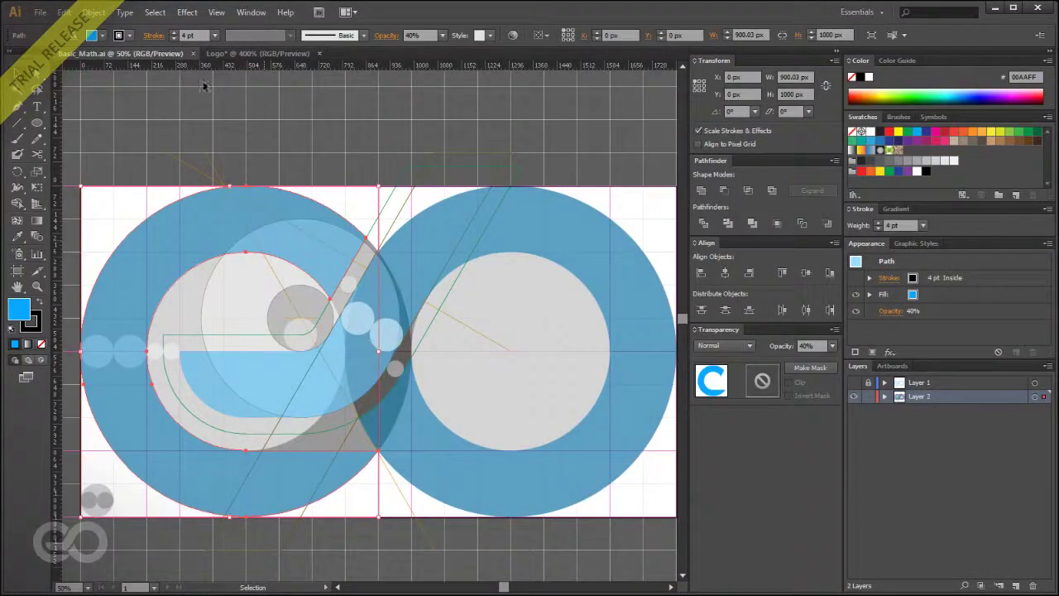
pyautogui.click(257, 53)
pyautogui.keyDown('shift'); pyautogui.click(368, 411); pyautogui.keyUp('shift')
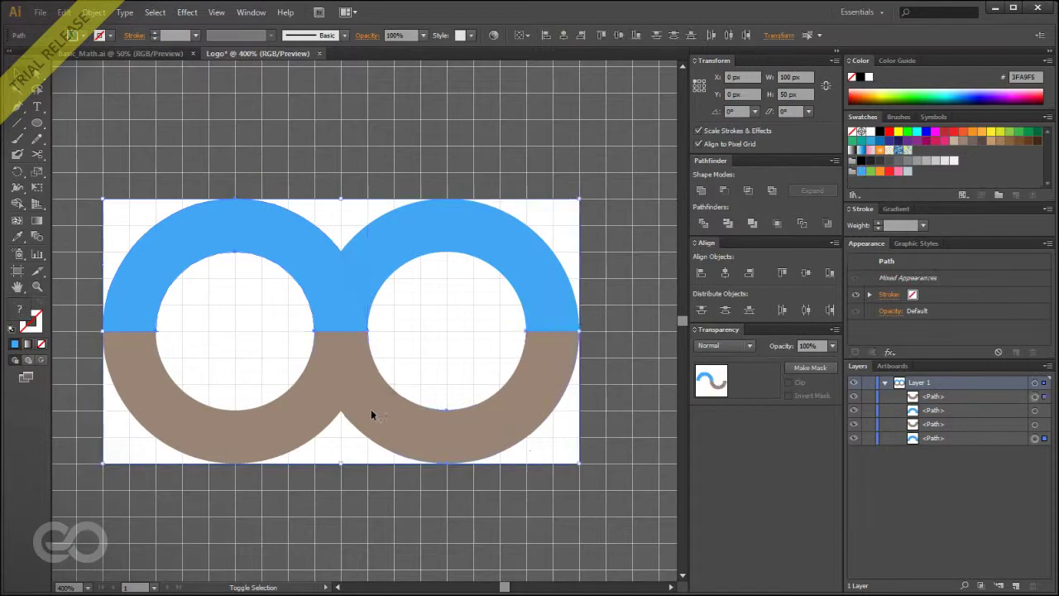
# Unite the upper-left and lower-right halves into one orange FF931E S-shaped path.
pyautogui.click(702, 191)
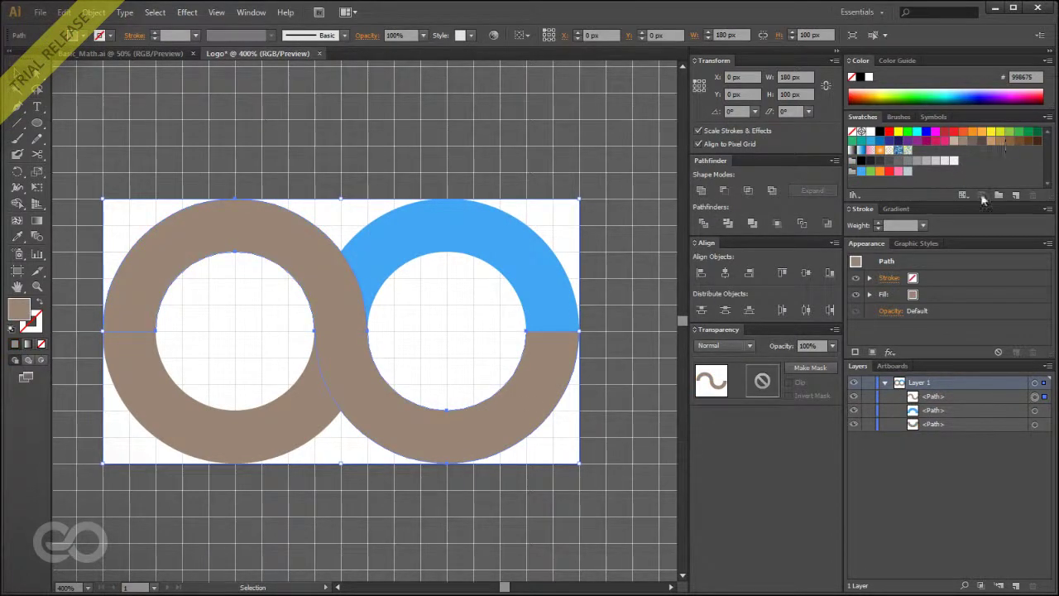
pyautogui.click(880, 171)
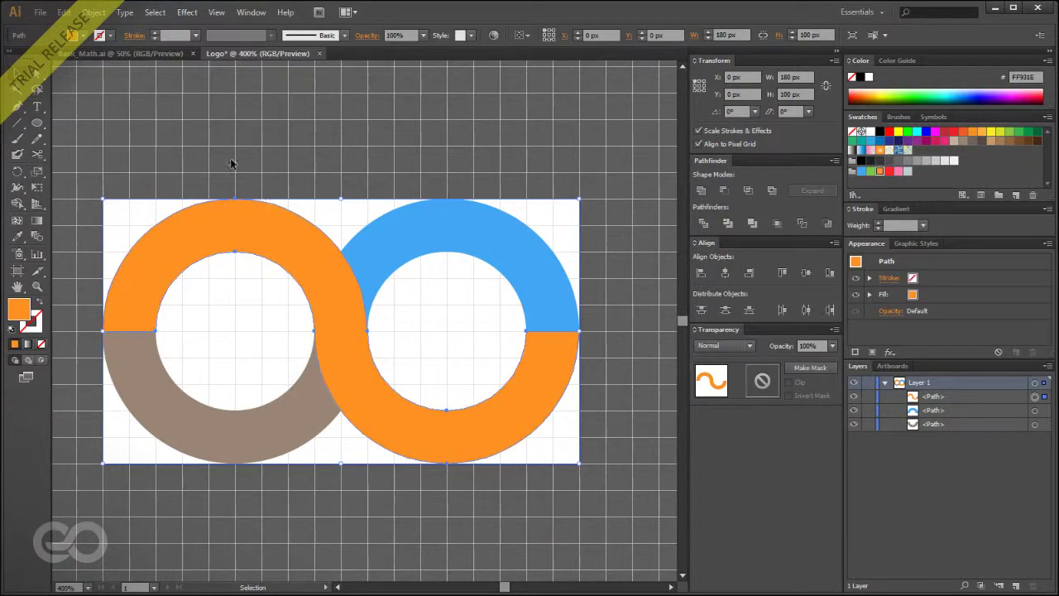
pyautogui.click(246, 126)
# Check the orange S, brown lower-left half and blue upper-right arc, then view Basic_Math.ai.
pyautogui.click(328, 288)
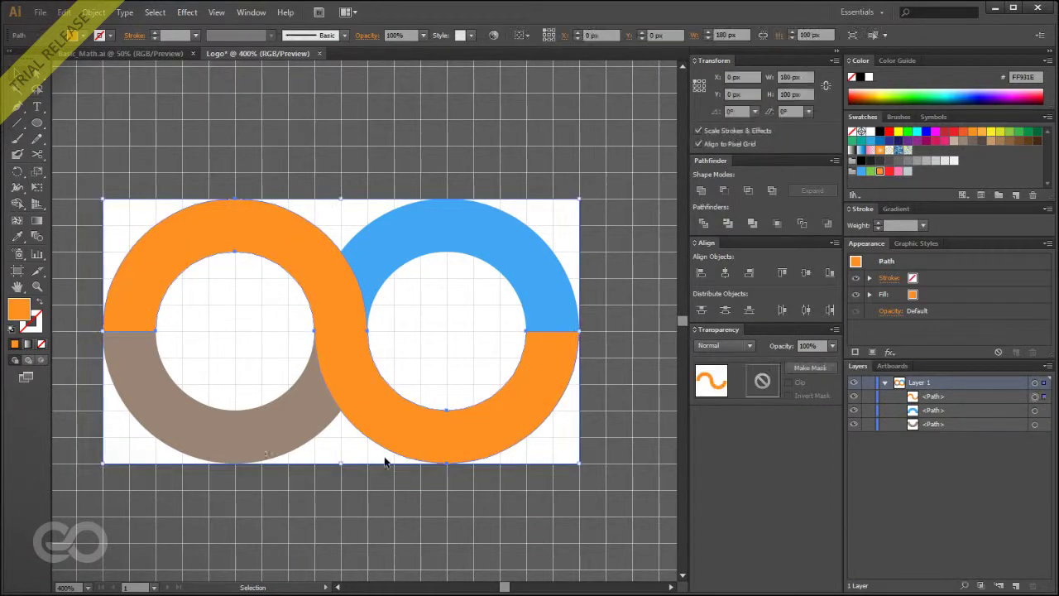
pyautogui.click(255, 440)
pyautogui.click(440, 246)
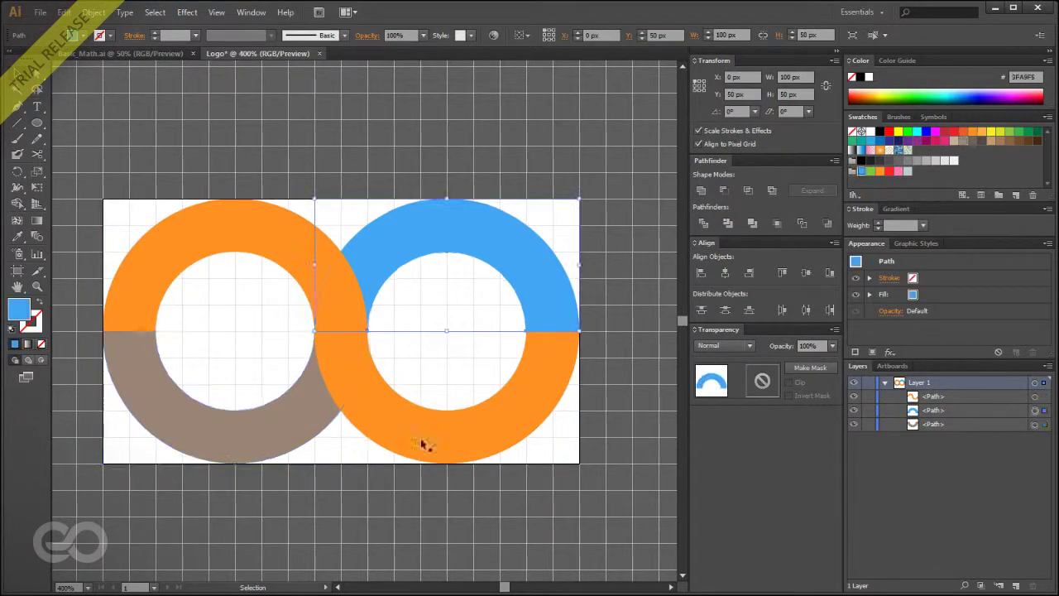
pyautogui.click(407, 493)
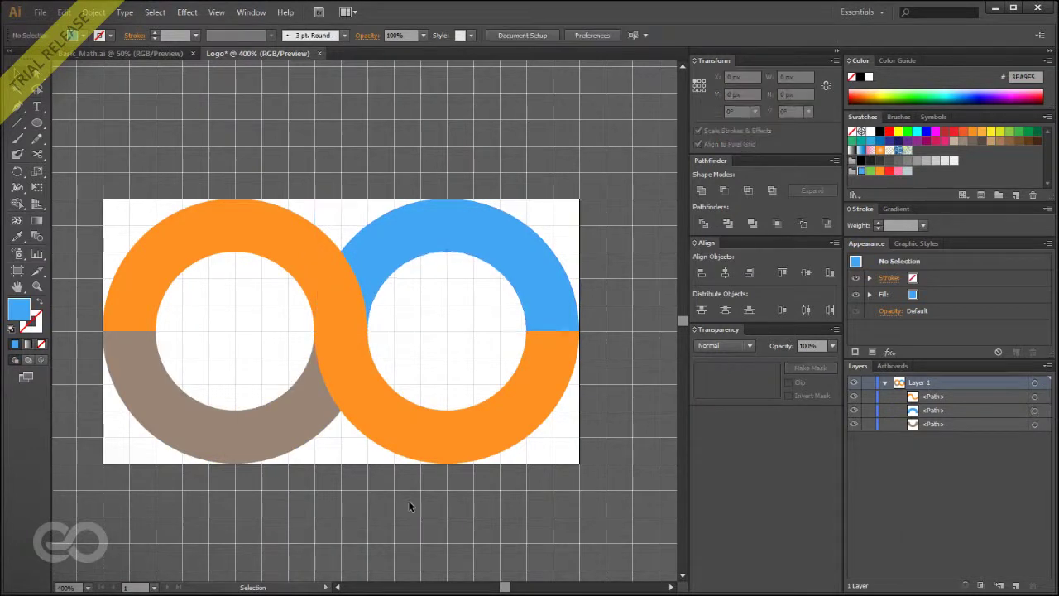
pyautogui.click(120, 53)
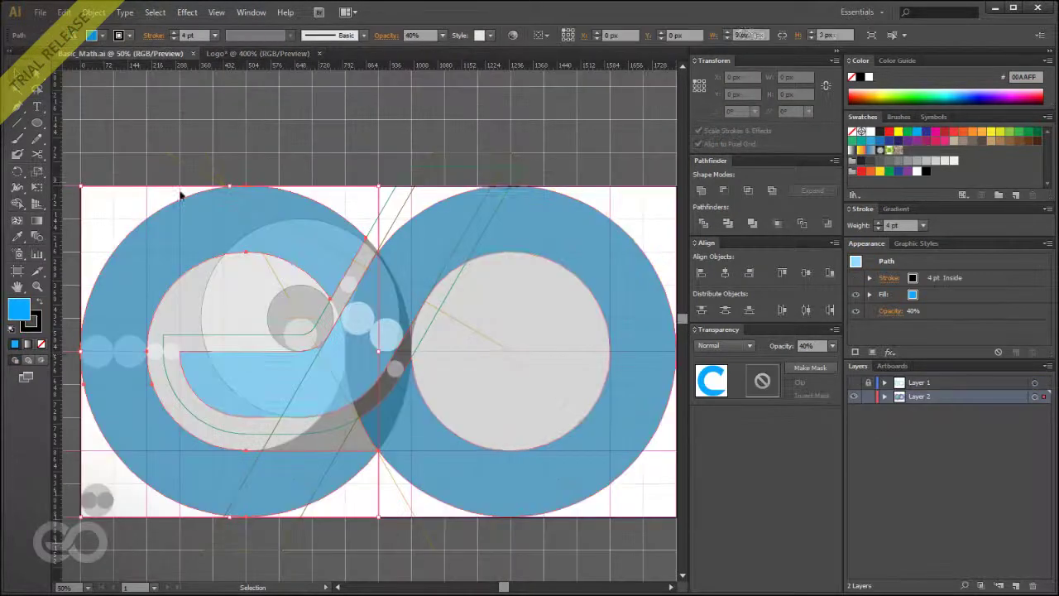
# Trial-move the blue reference circle, undo it, and return to the Logo document.
pyautogui.moveTo(208, 438); pyautogui.dragTo(203, 301)
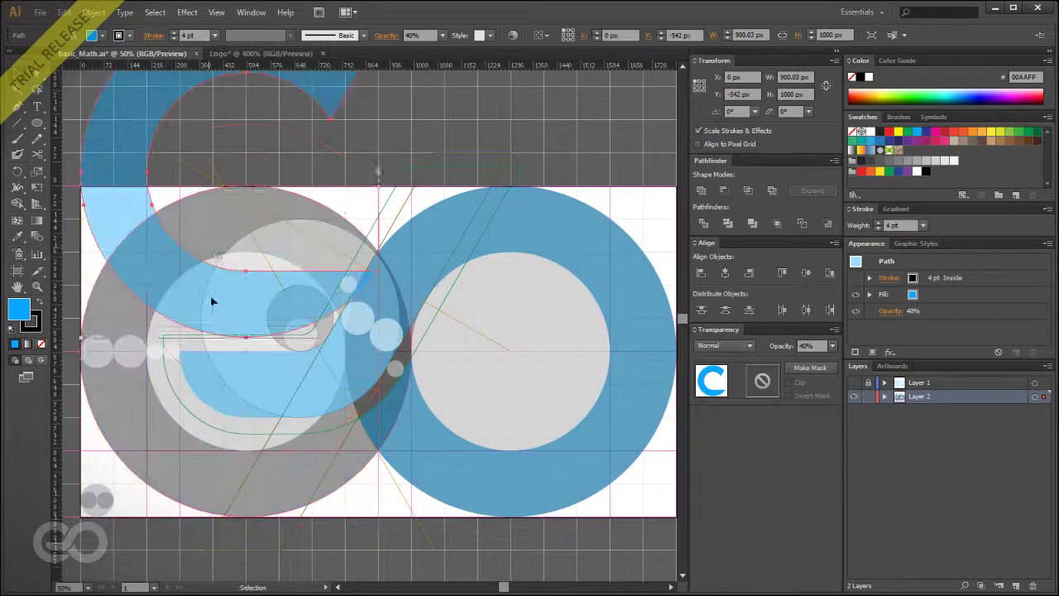
pyautogui.hotkey('ctrl', 'z')
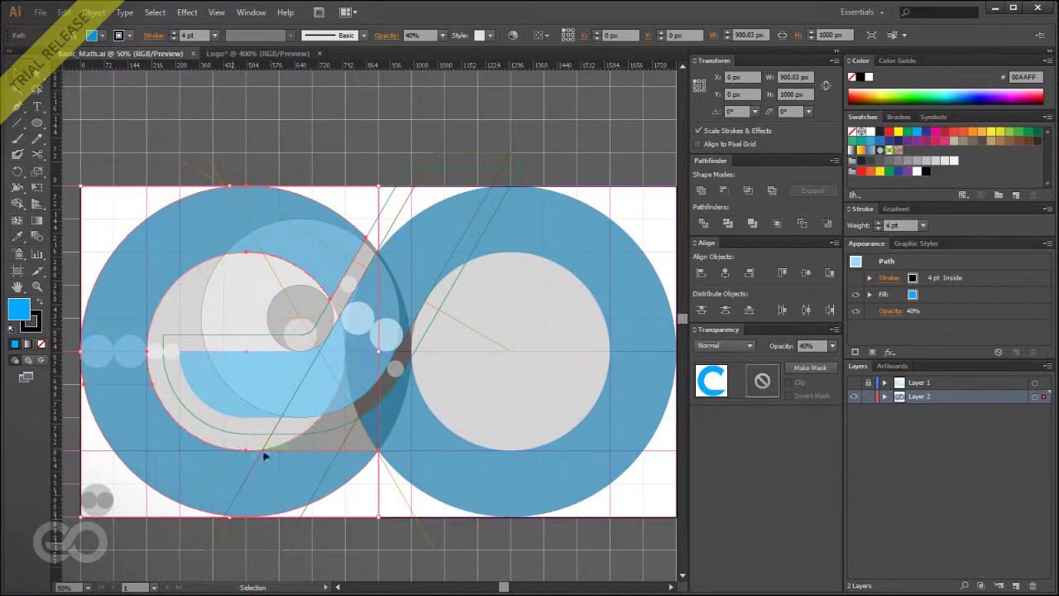
pyautogui.moveTo(384, 376); pyautogui.dragTo(393, 355)
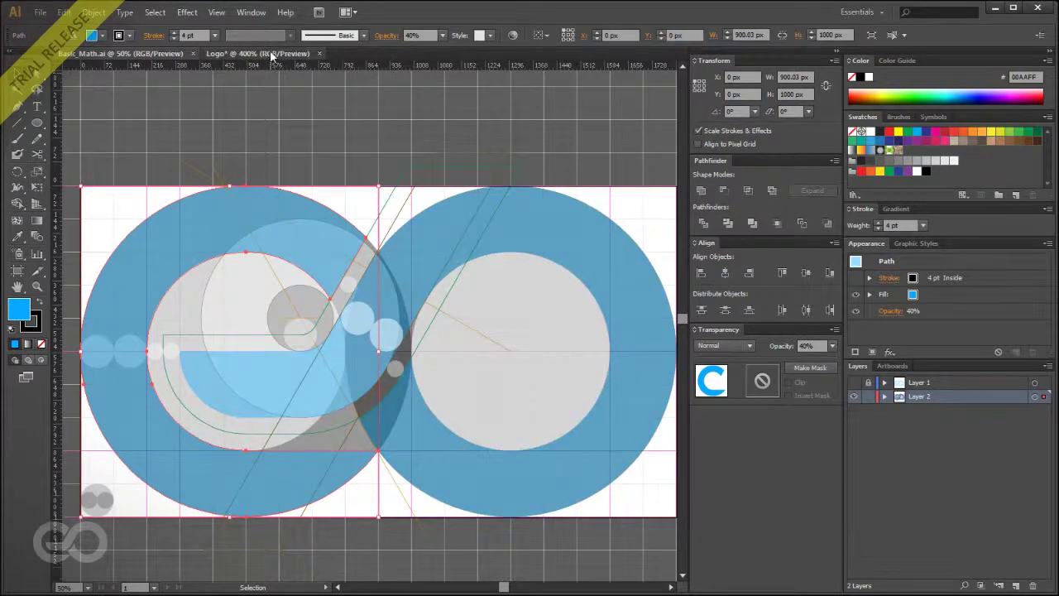
pyautogui.click(263, 53)
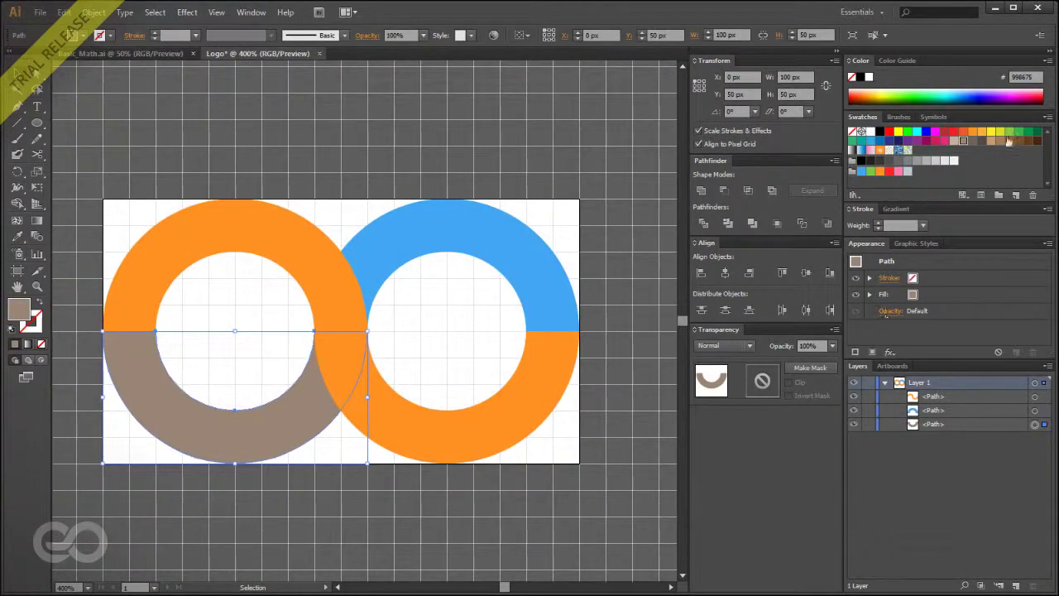
# Move the lower-left half-ring to the top of the layer stack and colour it red.
pyautogui.moveTo(959, 428); pyautogui.dragTo(964, 394)
pyautogui.click(888, 171)
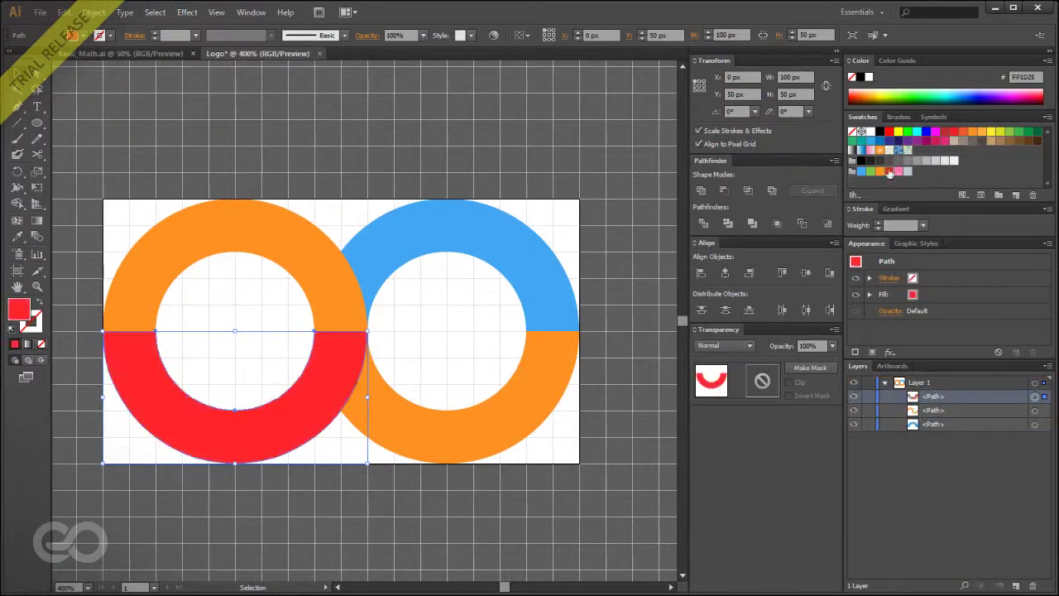
pyautogui.click(316, 495)
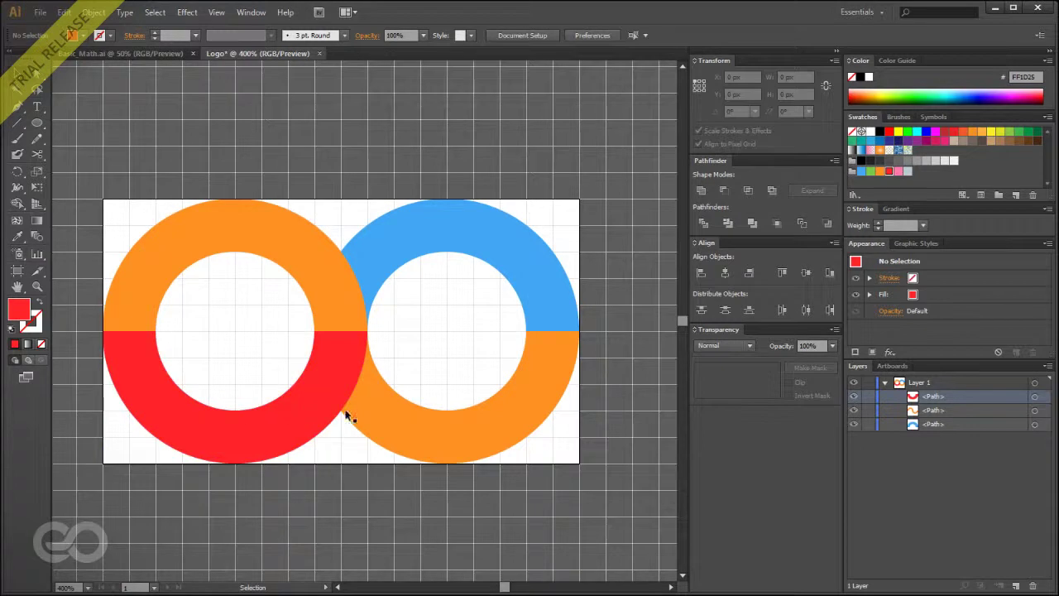
# Cut a rectangle out of the red half-ring with Minus Front where the orange S crosses.
pyautogui.moveTo(36, 123); pyautogui.dragTo(72, 125)
pyautogui.moveTo(447, 279); pyautogui.dragTo(236, 408)
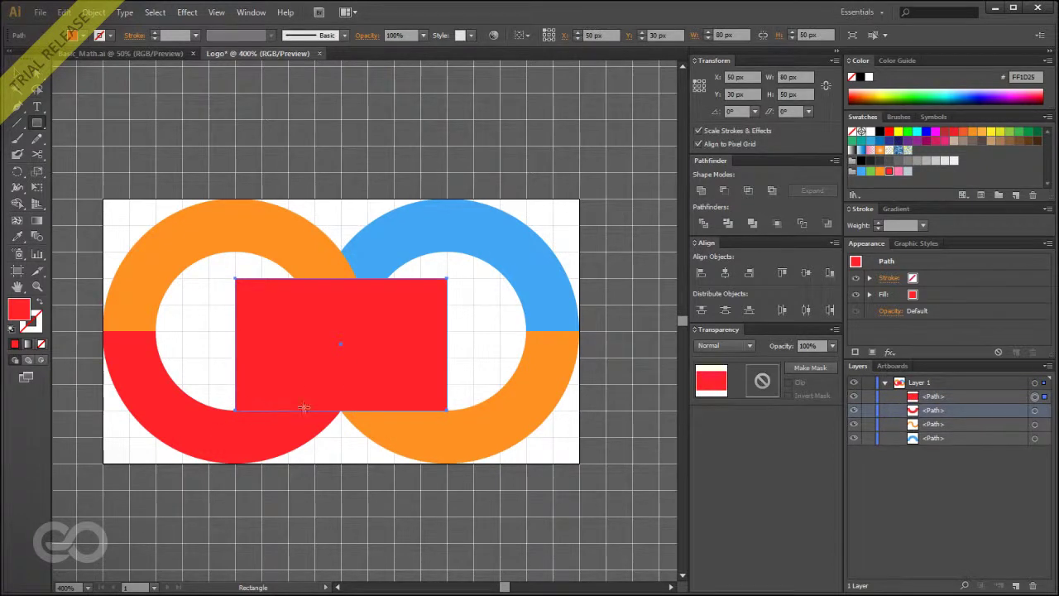
pyautogui.click(18, 72)
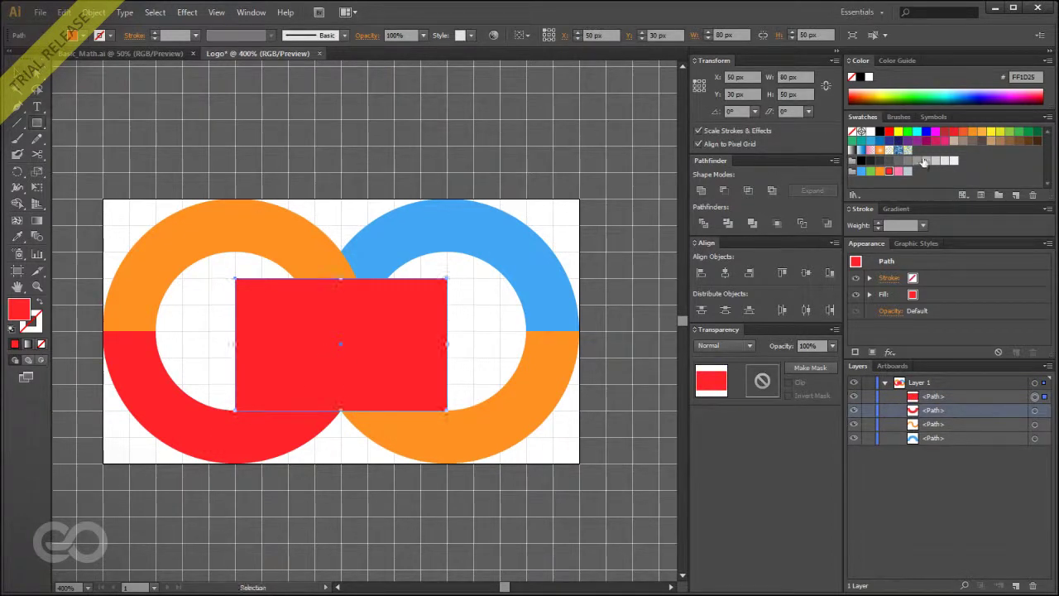
pyautogui.click(897, 171)
pyautogui.keyDown('shift'); pyautogui.click(206, 435); pyautogui.keyUp('shift')
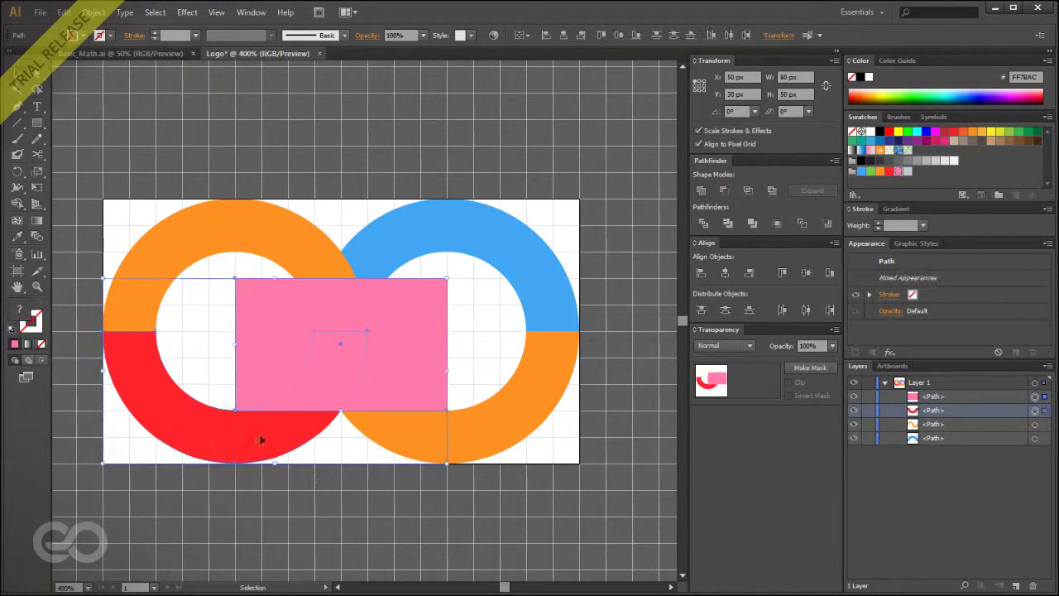
pyautogui.click(724, 191)
pyautogui.click(212, 170)
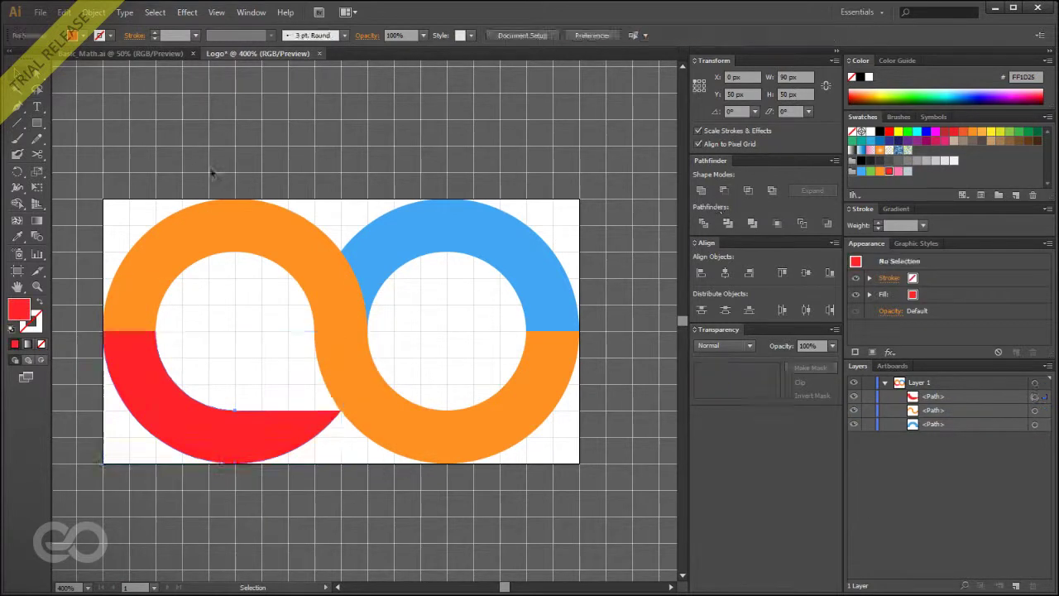
pyautogui.click(153, 409)
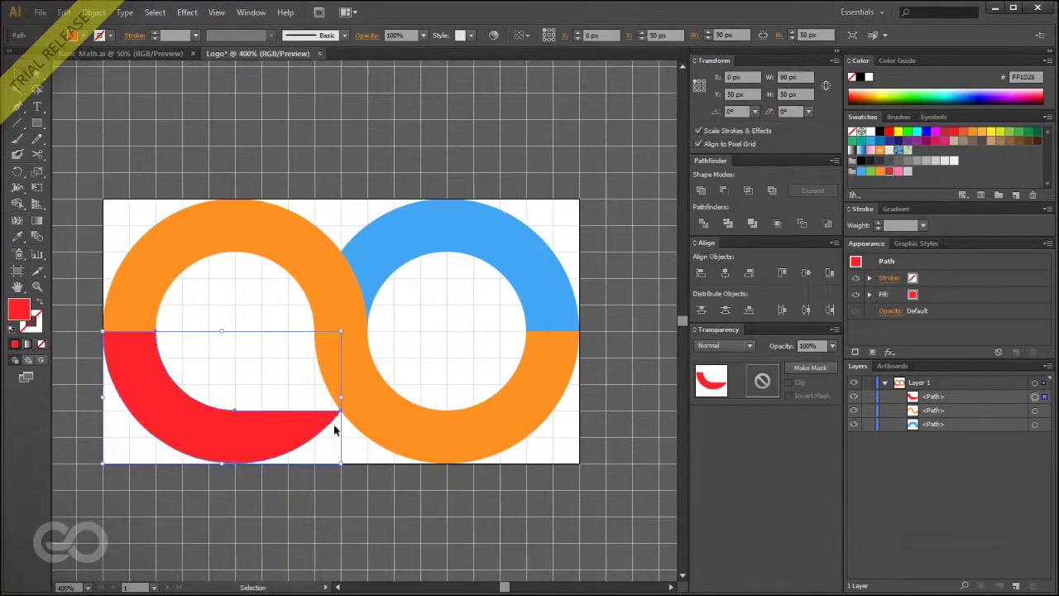
pyautogui.click(450, 522)
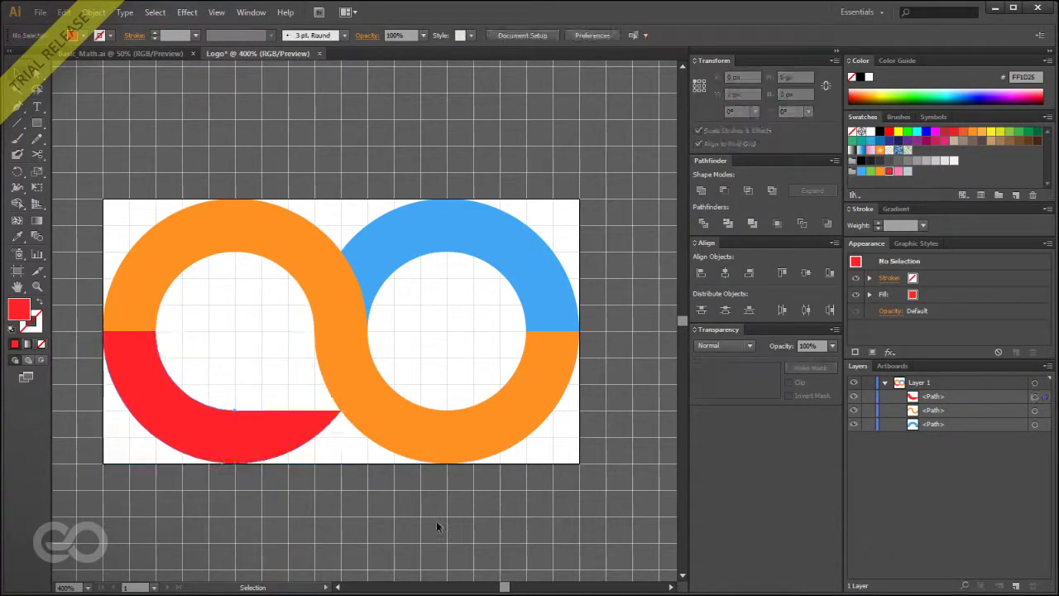
# Inspect the trimmed red arc and the orange S-shaped piece.
pyautogui.click(213, 436)
pyautogui.click(197, 232)
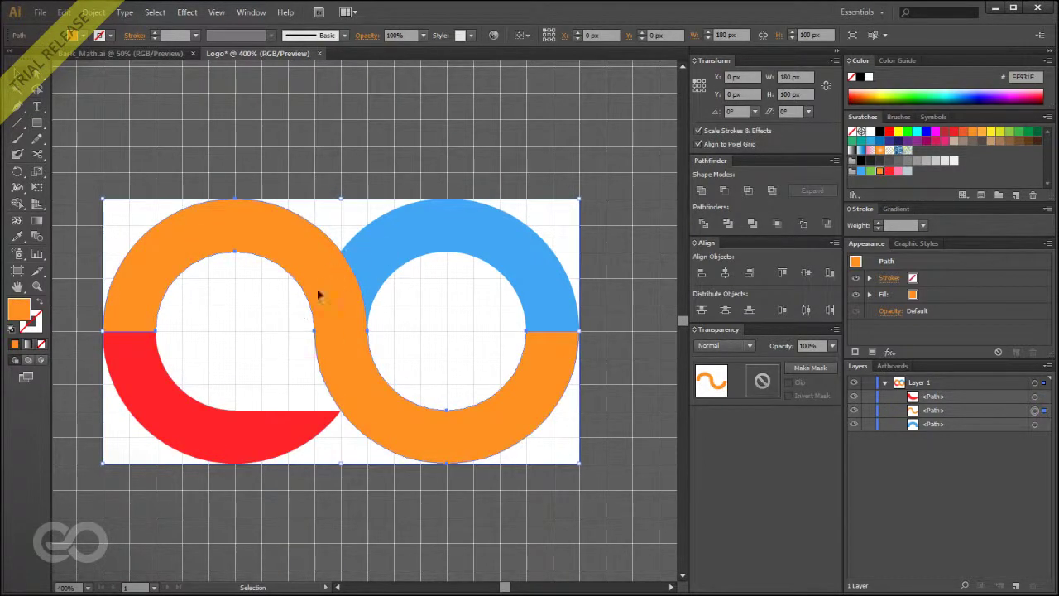
pyautogui.click(301, 518)
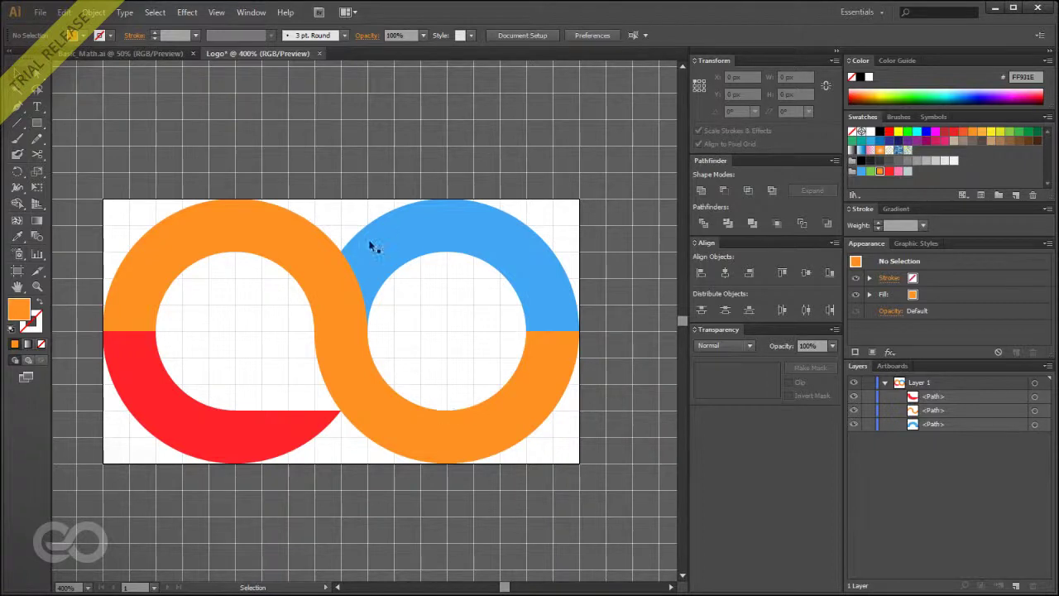
# Stack the blue upper-right arc above the orange S, then view Basic_Math.ai.
pyautogui.click(417, 259)
pyautogui.moveTo(979, 423); pyautogui.dragTo(974, 390)
pyautogui.click(396, 494)
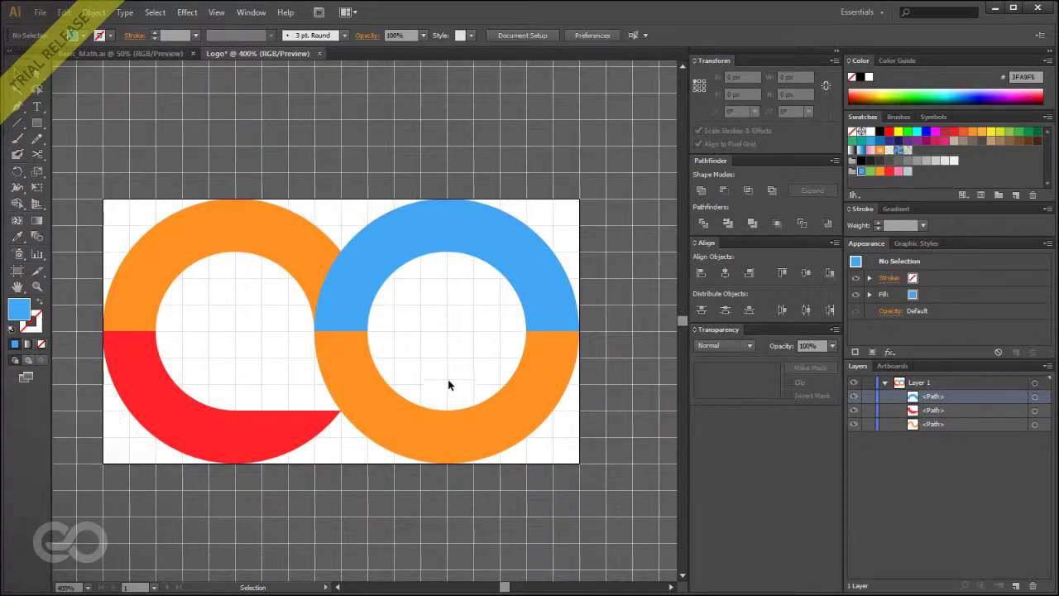
pyautogui.click(78, 53)
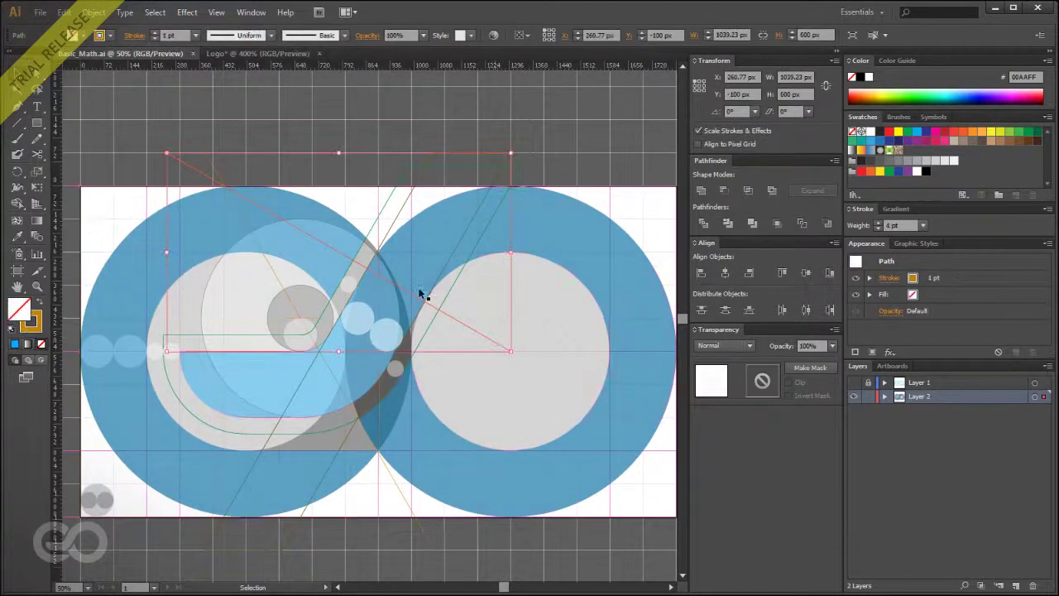
# Change the orange diagonal line's stroke weight from 1 pt to 8 pt and reselect it.
pyautogui.click(959, 281)
pyautogui.click(974, 278)
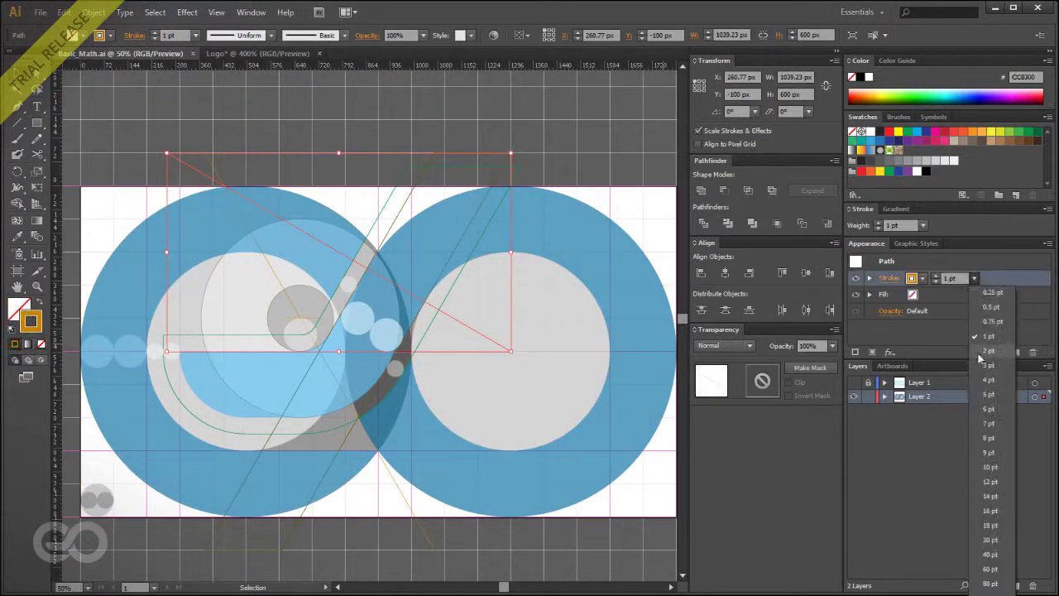
pyautogui.click(988, 437)
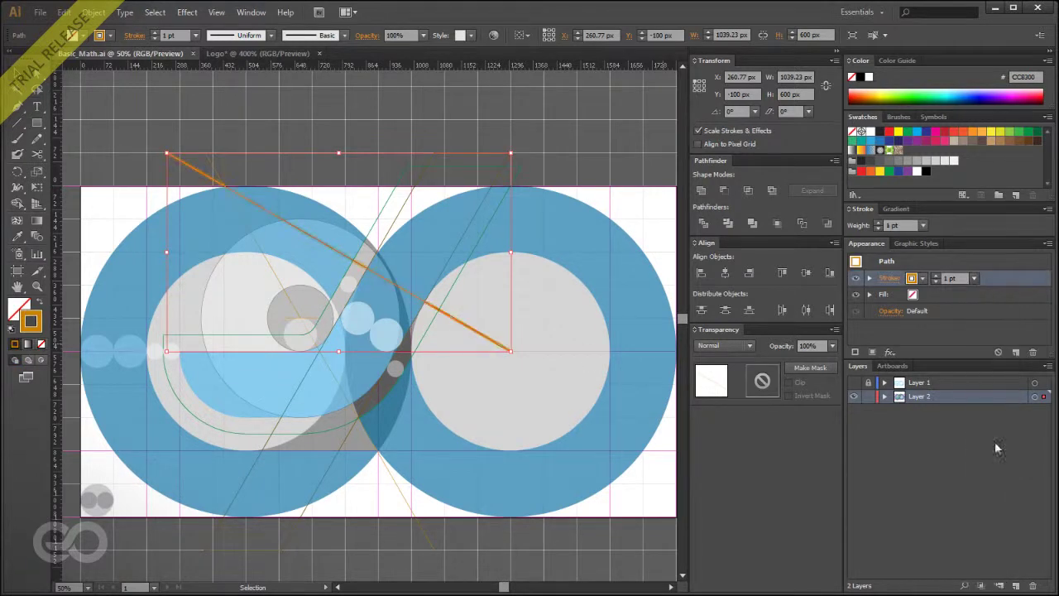
pyautogui.click(472, 118)
pyautogui.scroll(1, 425, 319)
pyautogui.click(488, 335)
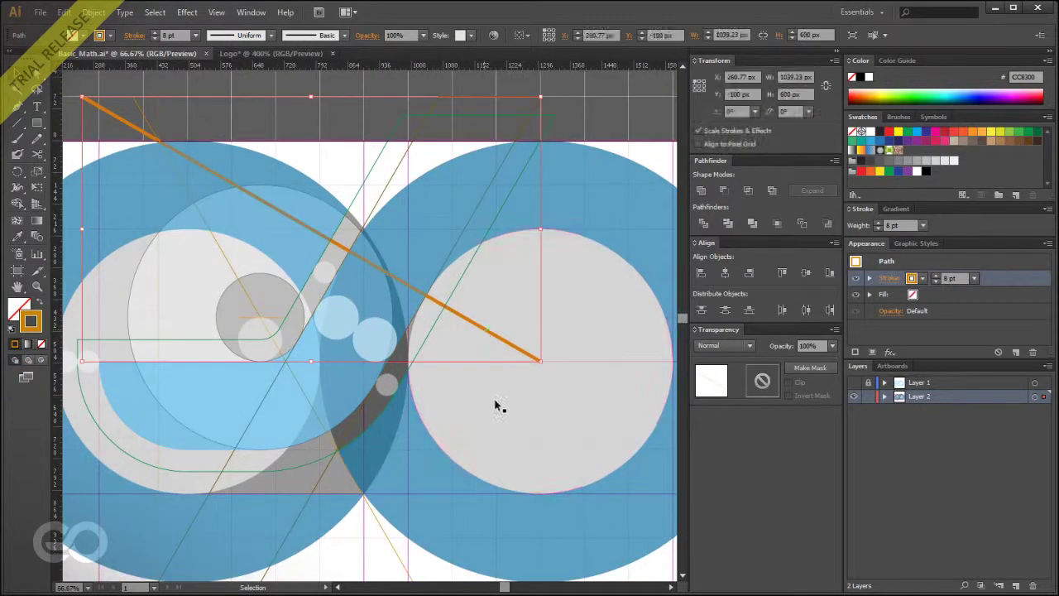
pyautogui.scroll(-1, 450, 382)
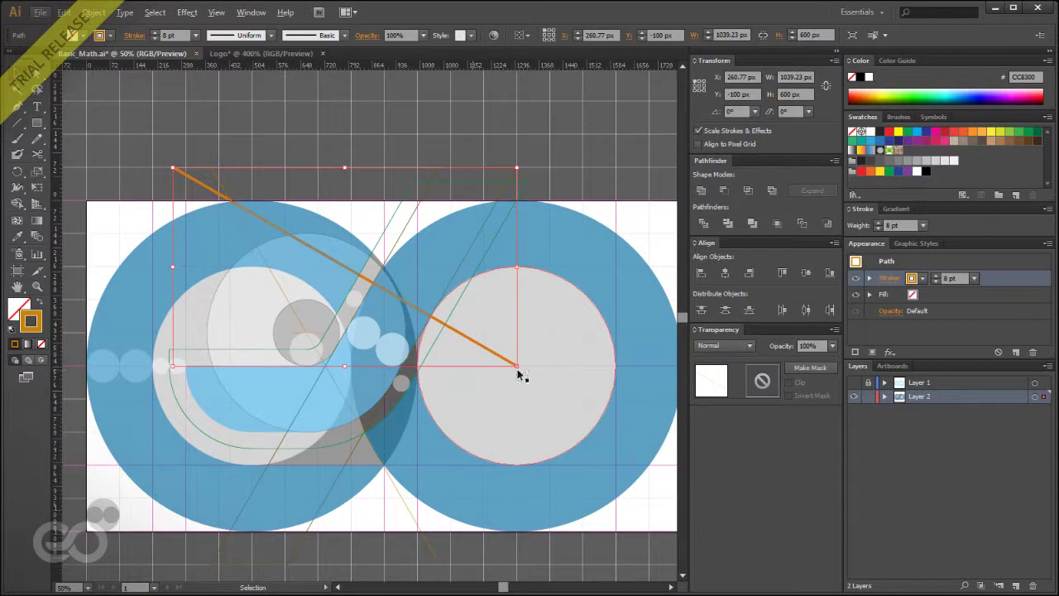
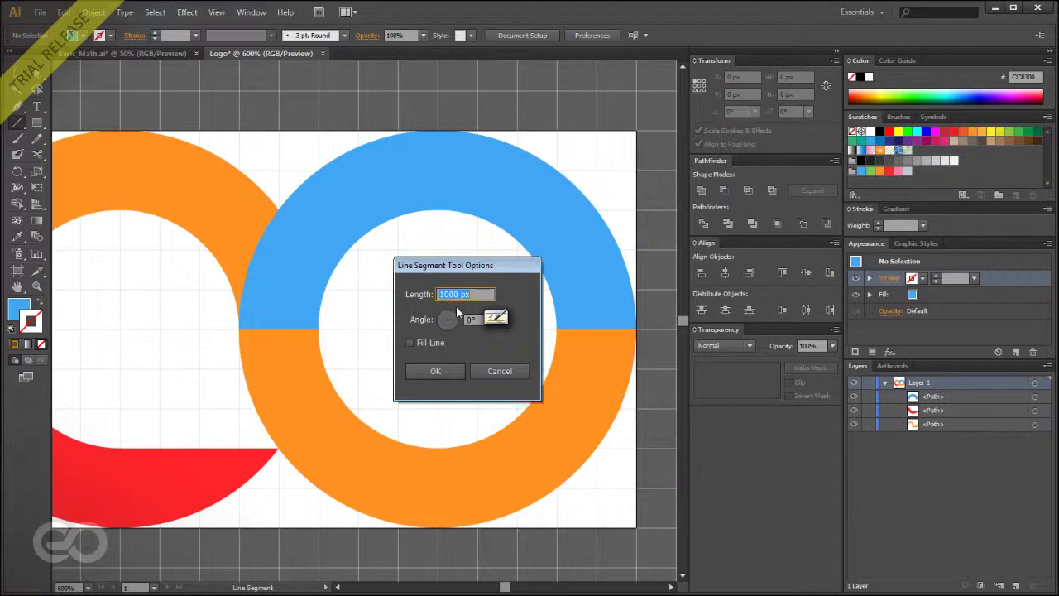
# Enter a 150° angle and create the line from the right ring's centre.
pyautogui.click(469, 320)
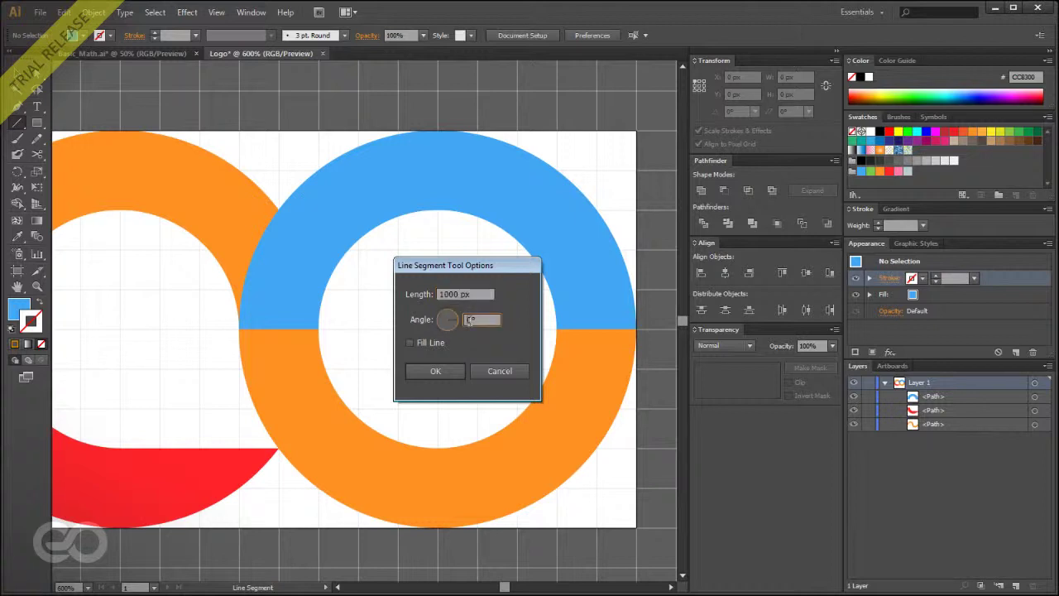
pyautogui.write('150')
pyautogui.click(451, 370)
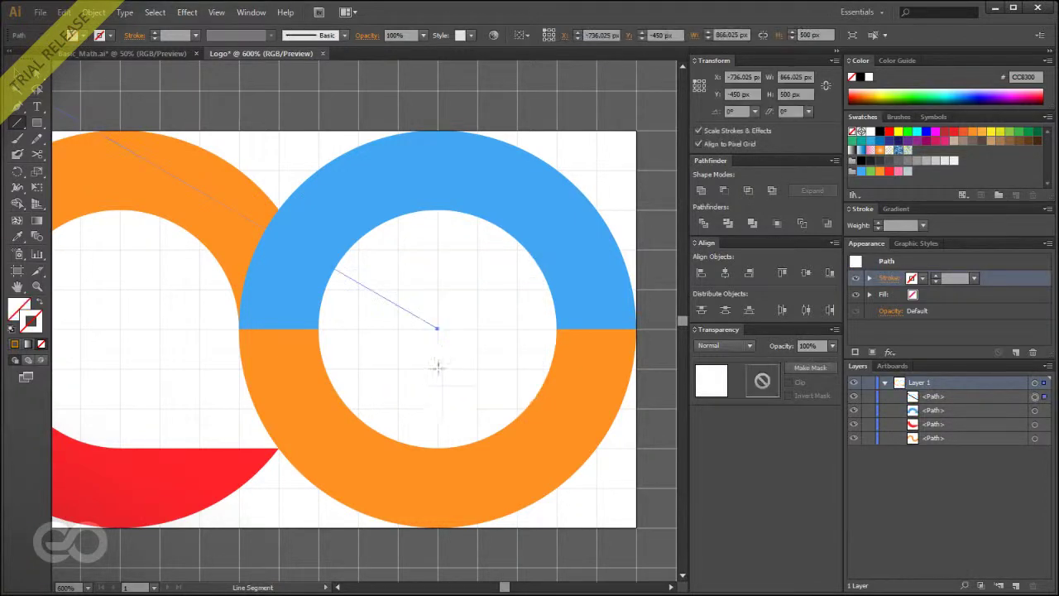
pyautogui.scroll(-1, 492, 368)
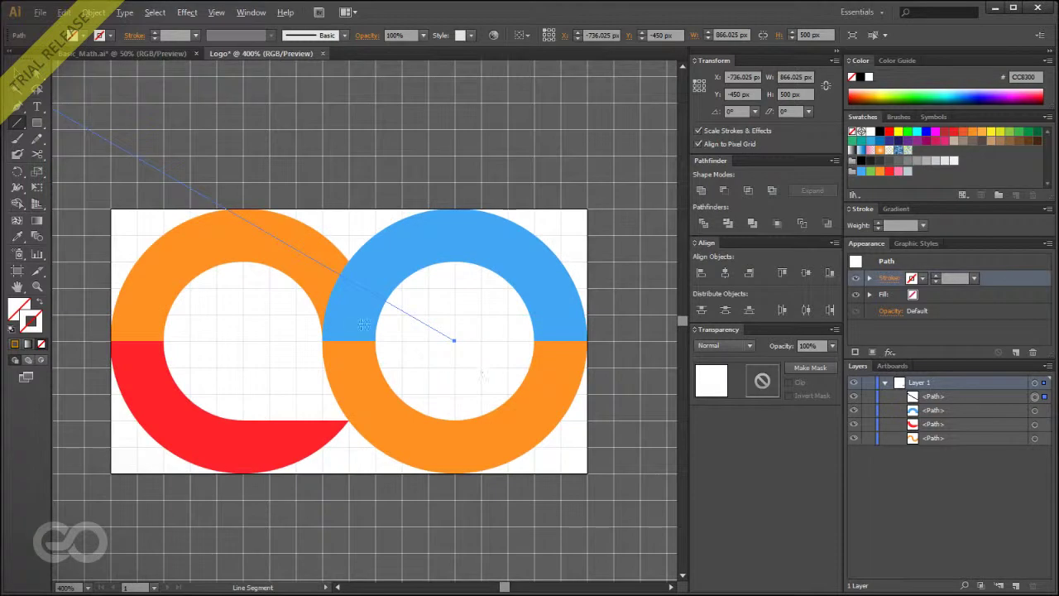
# Inspect the new 150° line and the blue upper half-ring with the Selection tool.
pyautogui.click(25, 76)
pyautogui.click(74, 106)
pyautogui.scroll(1, 402, 330)
pyautogui.click(477, 349)
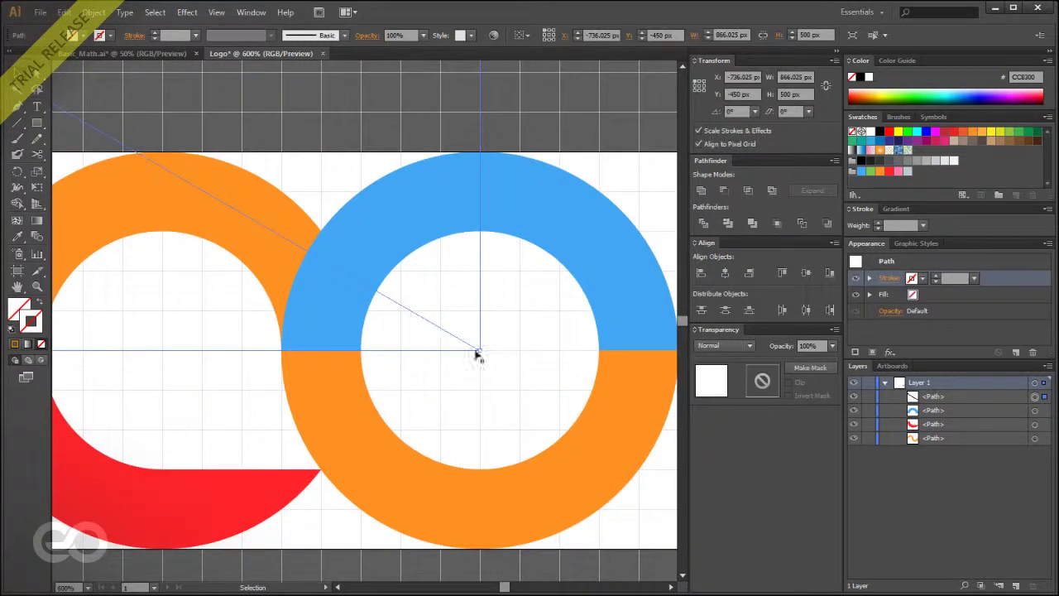
pyautogui.click(553, 39)
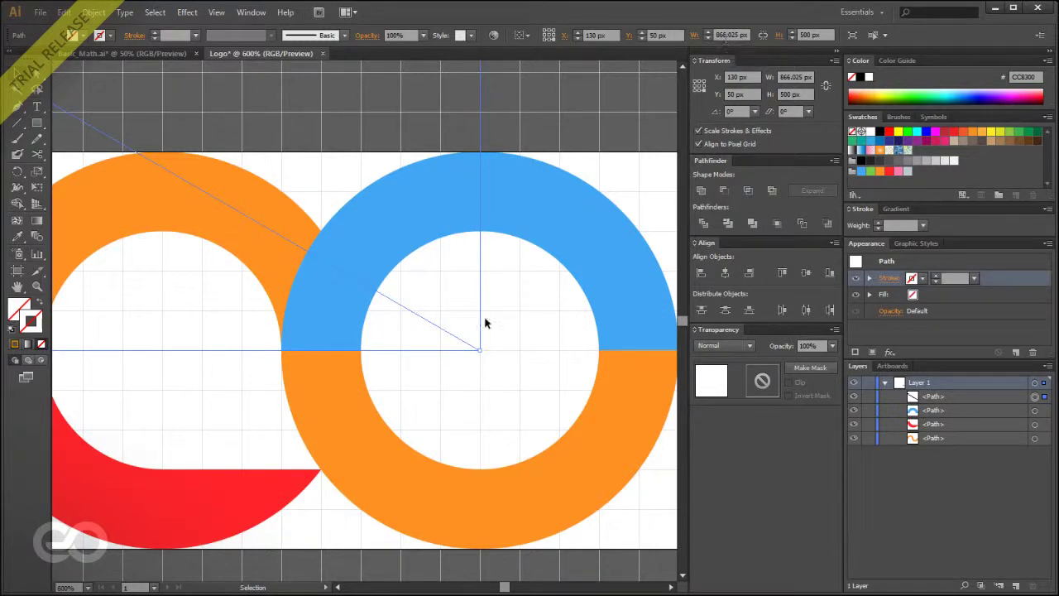
pyautogui.click(502, 385)
pyautogui.click(452, 339)
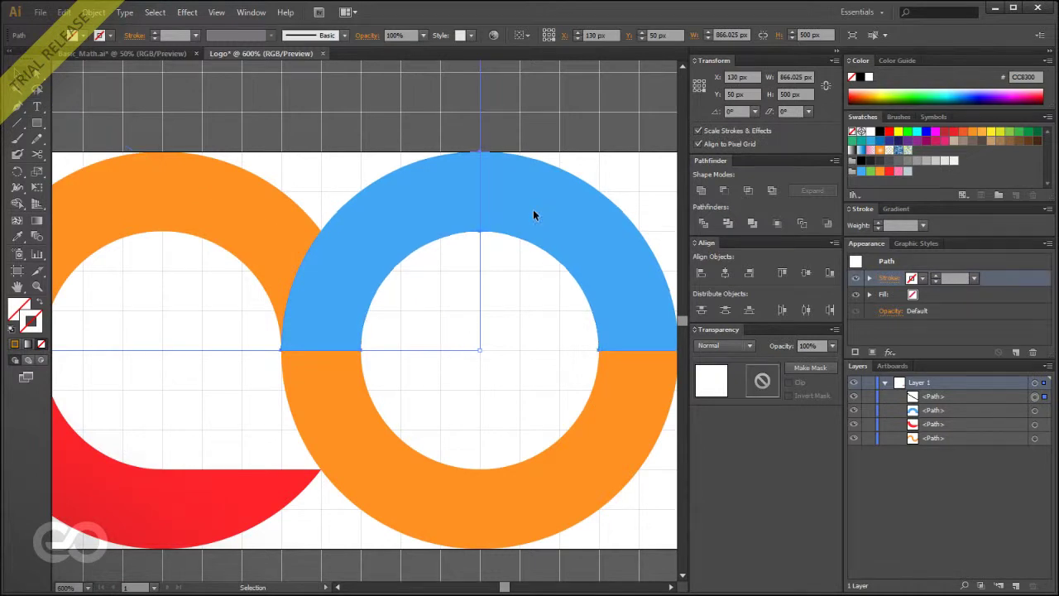
pyautogui.click(533, 213)
pyautogui.click(449, 321)
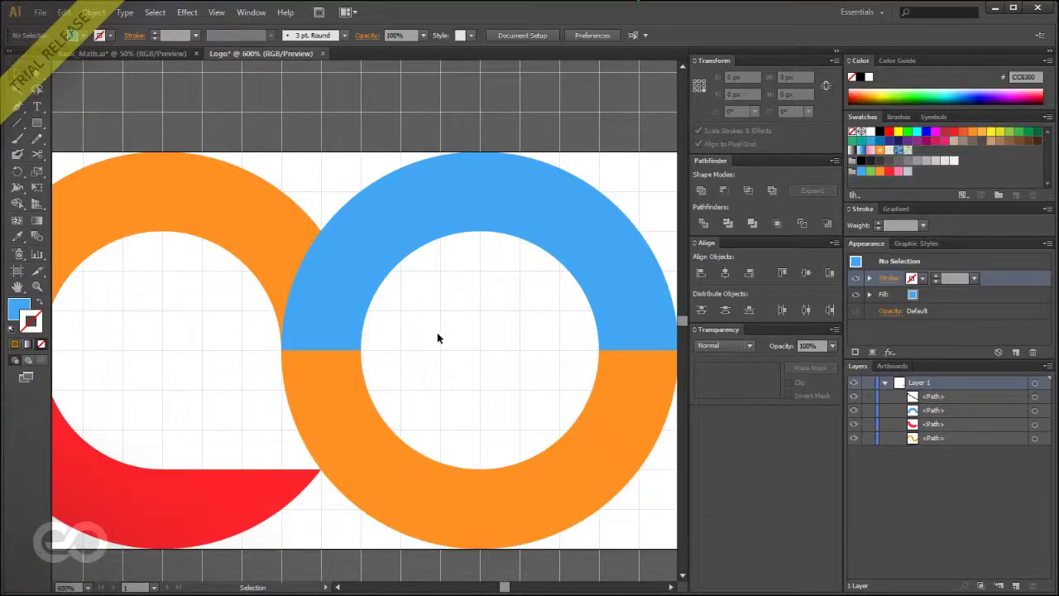
# Marquee-select the blue upper half-ring together with the diagonal 150° guide line.
pyautogui.moveTo(437, 332); pyautogui.dragTo(449, 350)
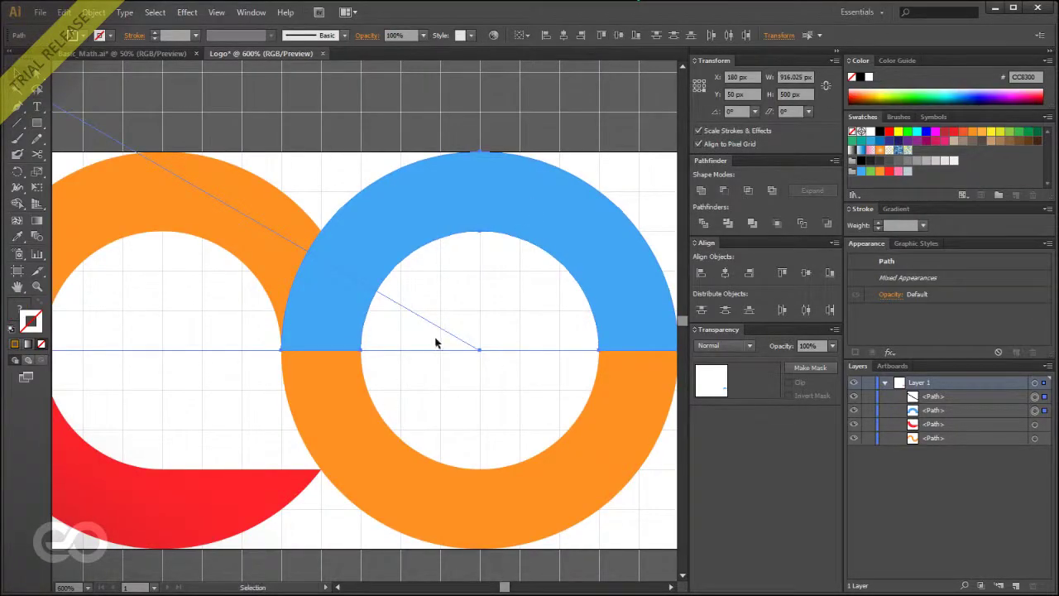
# Check the selected paths in Outline view, then return to the colour preview.
pyautogui.press('a')
pyautogui.click(467, 349)
pyautogui.hotkey('ctrl', 'y')
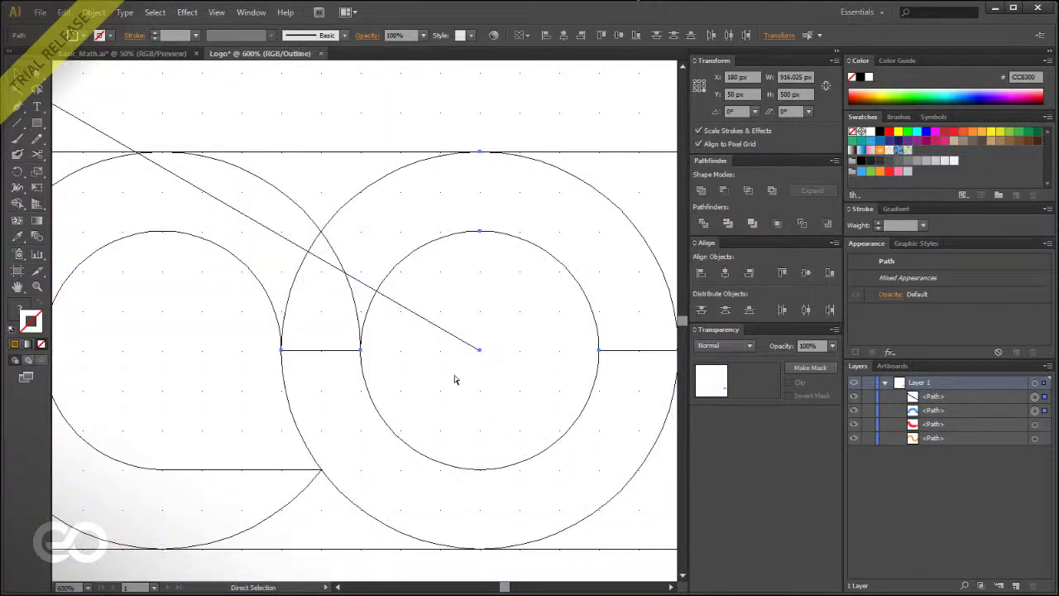
pyautogui.hotkey('ctrl', 'y')
pyautogui.press('v')
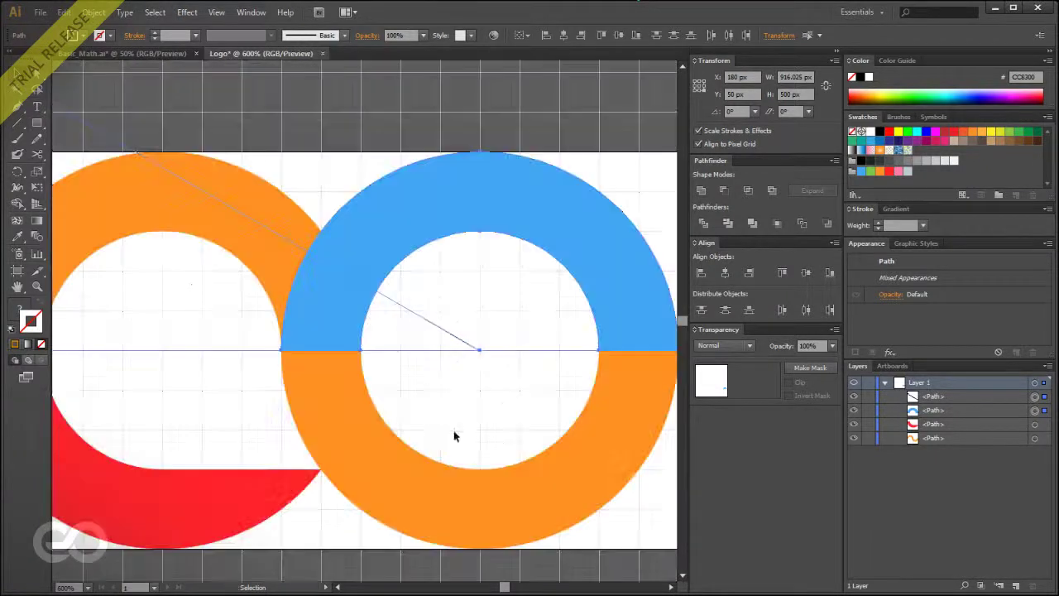
# Divide the blue half-ring along the 150° line, ungroup, and delete the leftover piece.
pyautogui.click(704, 224)
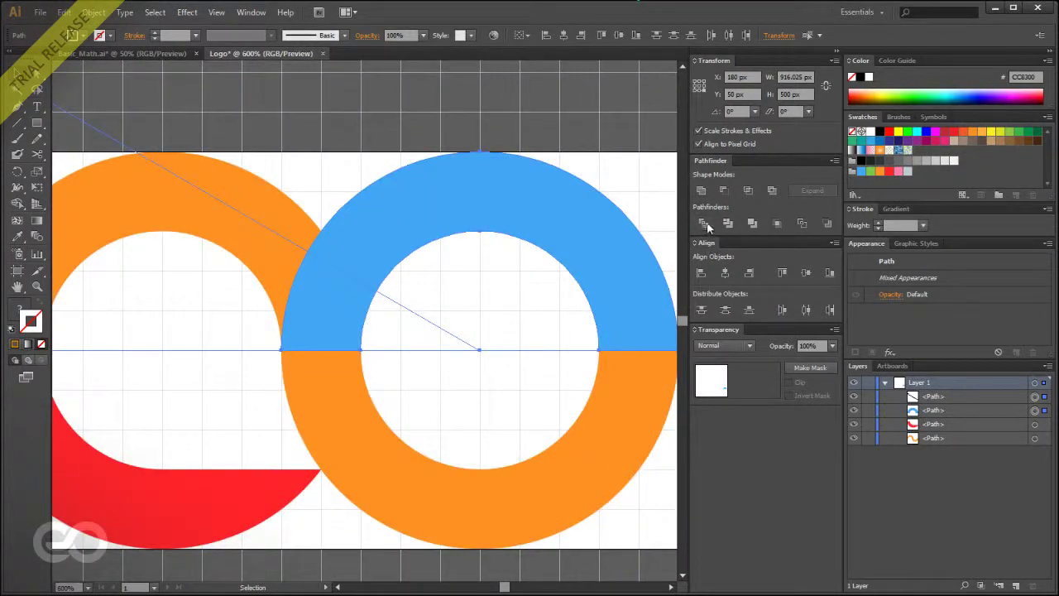
pyautogui.click(444, 400)
pyautogui.click(385, 248)
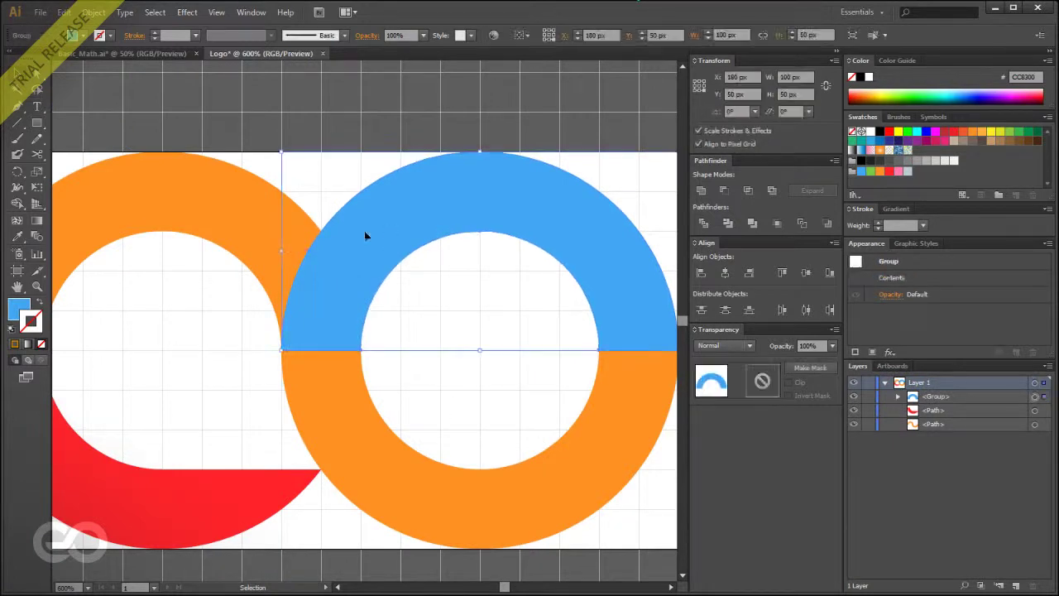
pyautogui.press('ctrl')
pyautogui.hotkey('ctrl', 'shift', 'g')
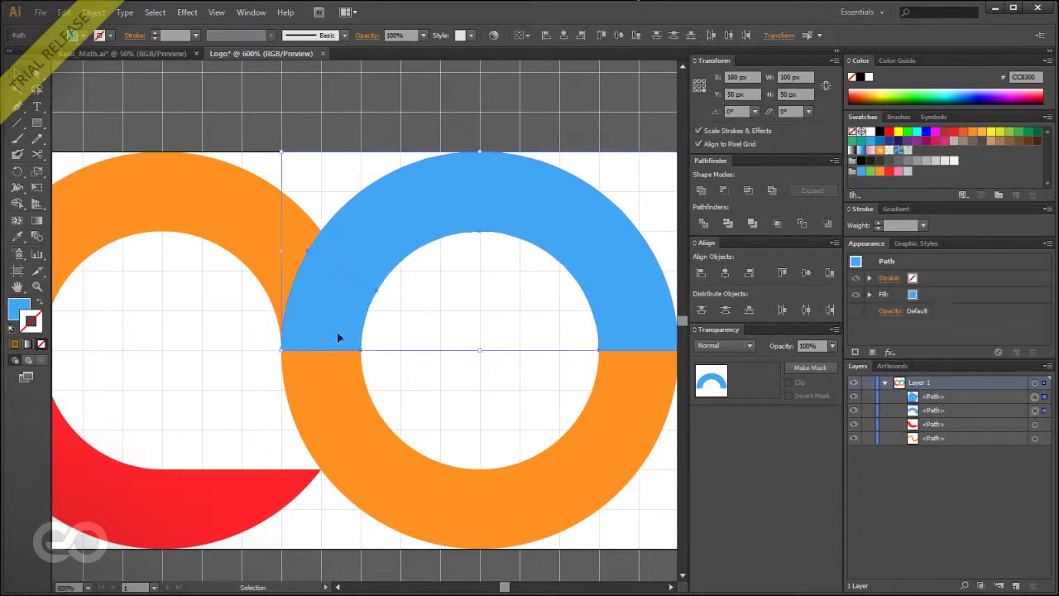
pyautogui.click(492, 397)
pyautogui.click(351, 317)
pyautogui.moveTo(351, 317); pyautogui.dragTo(230, 414)
pyautogui.press('Delete')
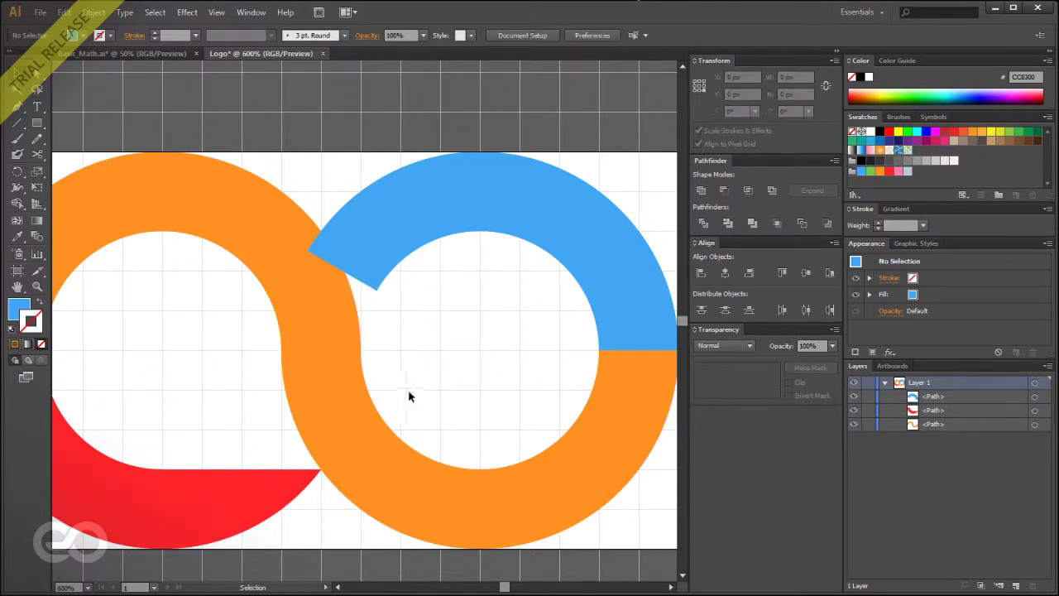
# Zoom out to review the 150°-cut blue arc, then bring up Basic_Math.ai.
pyautogui.hotkey('ctrl', '-')
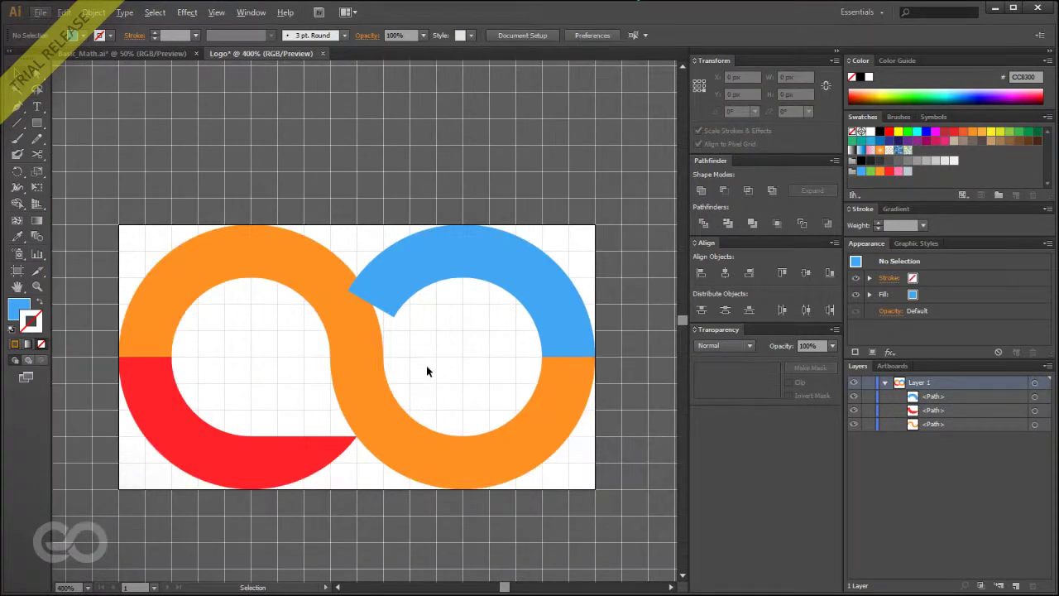
pyautogui.click(389, 274)
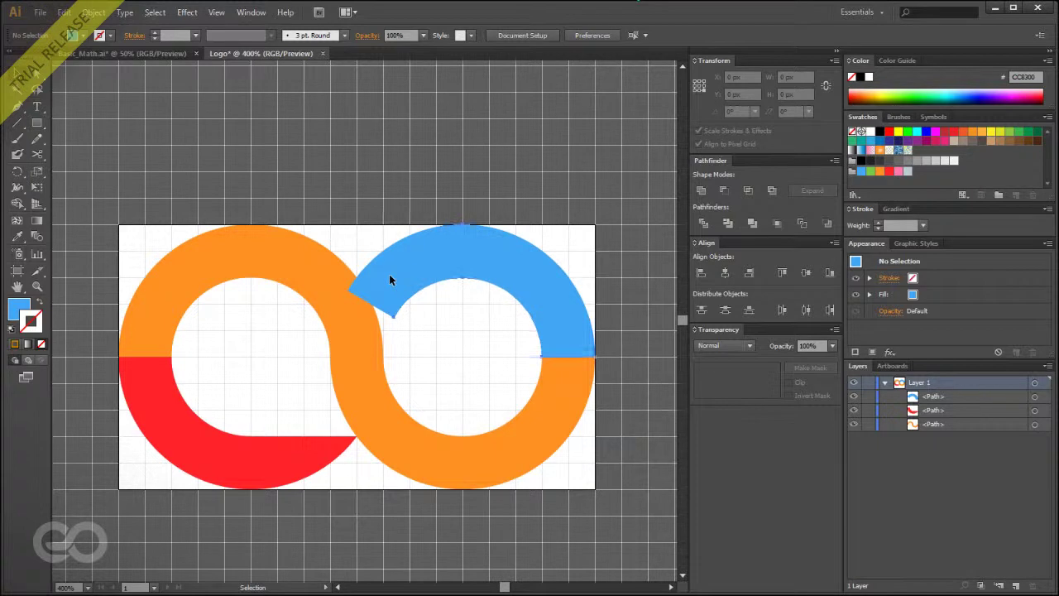
pyautogui.click(463, 400)
pyautogui.click(124, 53)
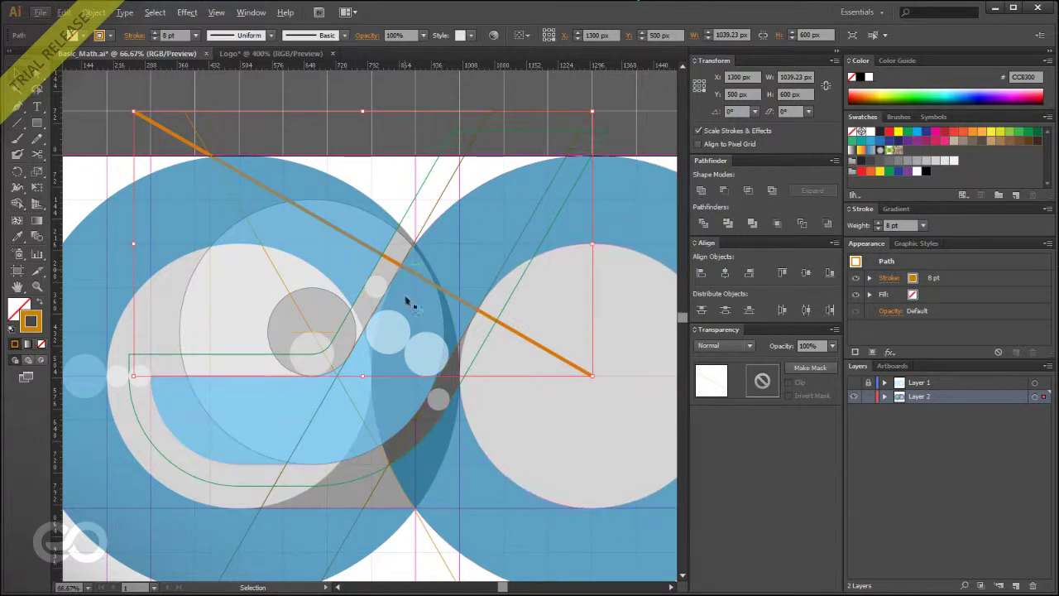
# Go back to the Logo document and return to Illustrator from the sketch window.
pyautogui.click(265, 54)
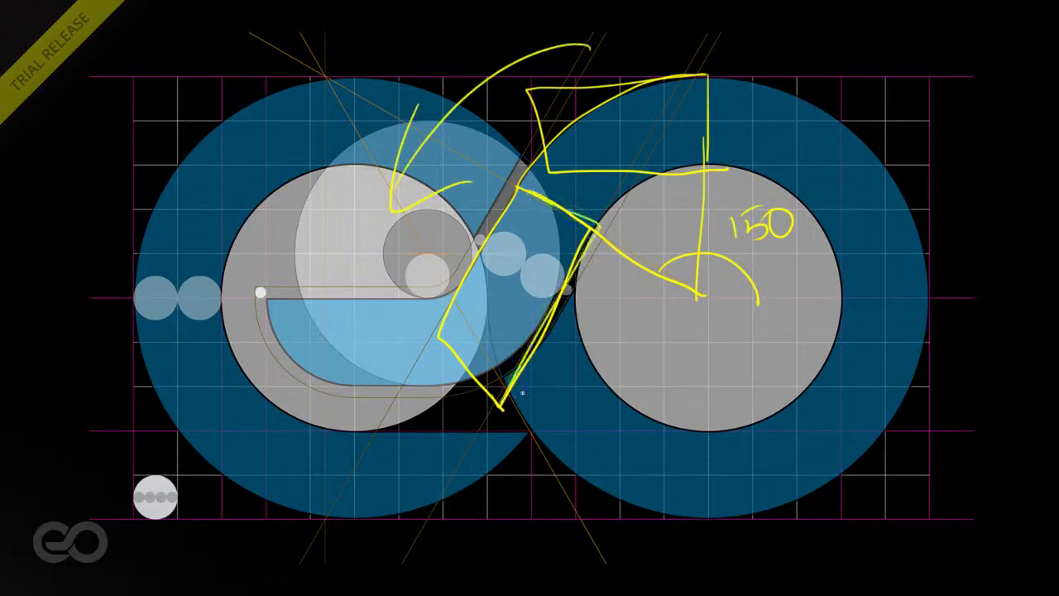
pyautogui.hotkey('alt', 'Tab')
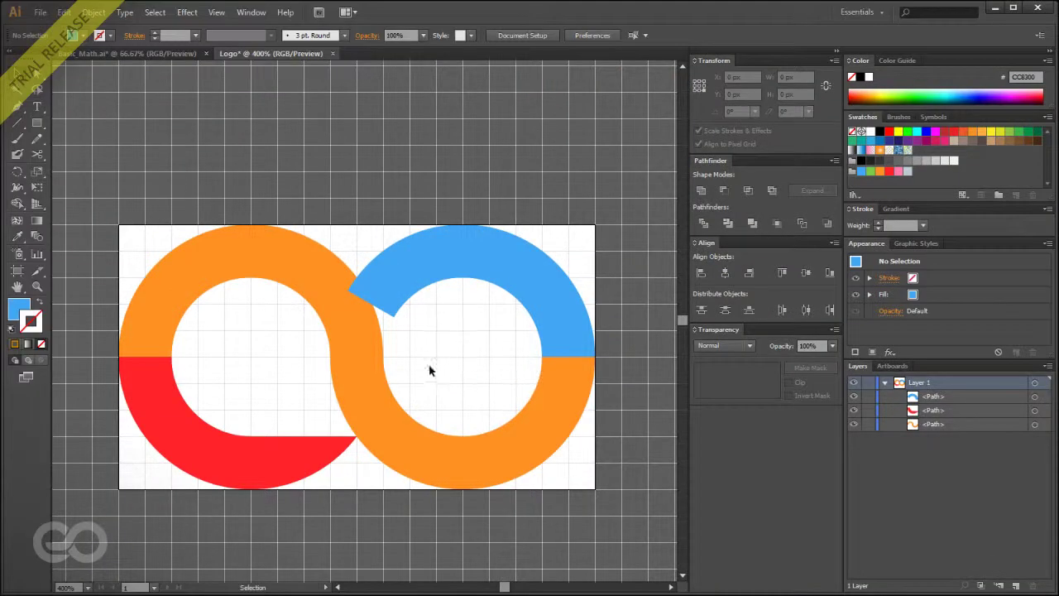
# Draw a rectangle across the blue arc's gap with a green fill and no stroke.
pyautogui.click(36, 122)
pyautogui.moveTo(461, 223); pyautogui.dragTo(243, 276)
pyautogui.click(20, 72)
pyautogui.click(870, 171)
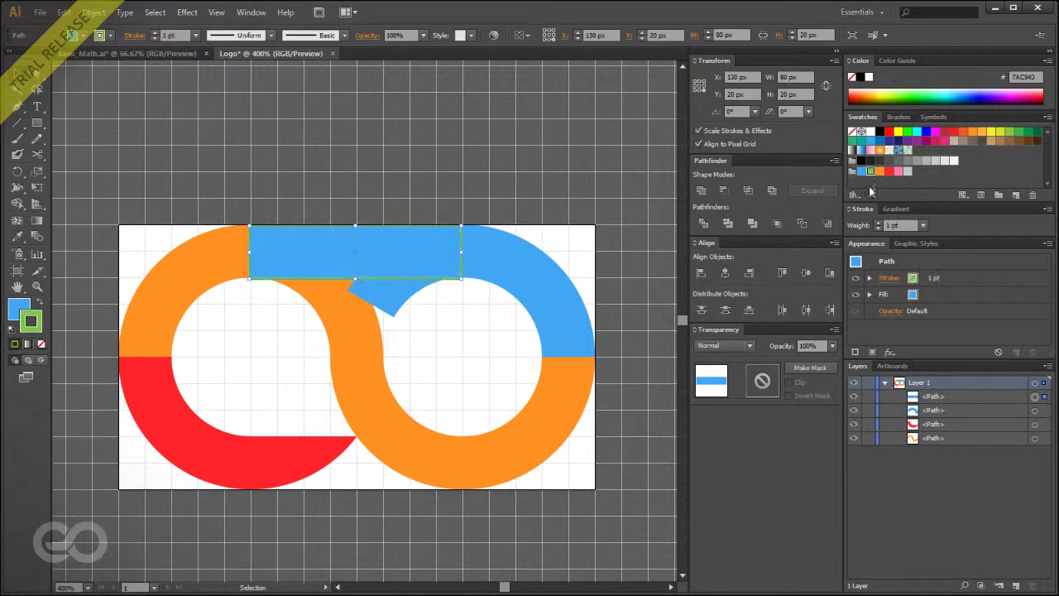
pyautogui.press('a')
pyautogui.press('/')
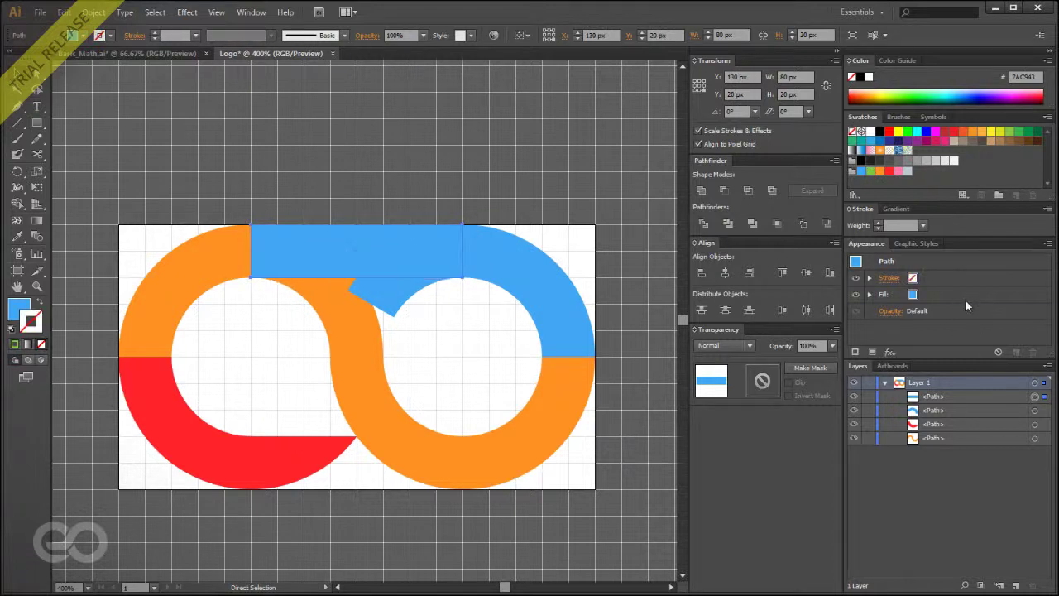
pyautogui.click(964, 299)
pyautogui.click(871, 171)
pyautogui.press('v')
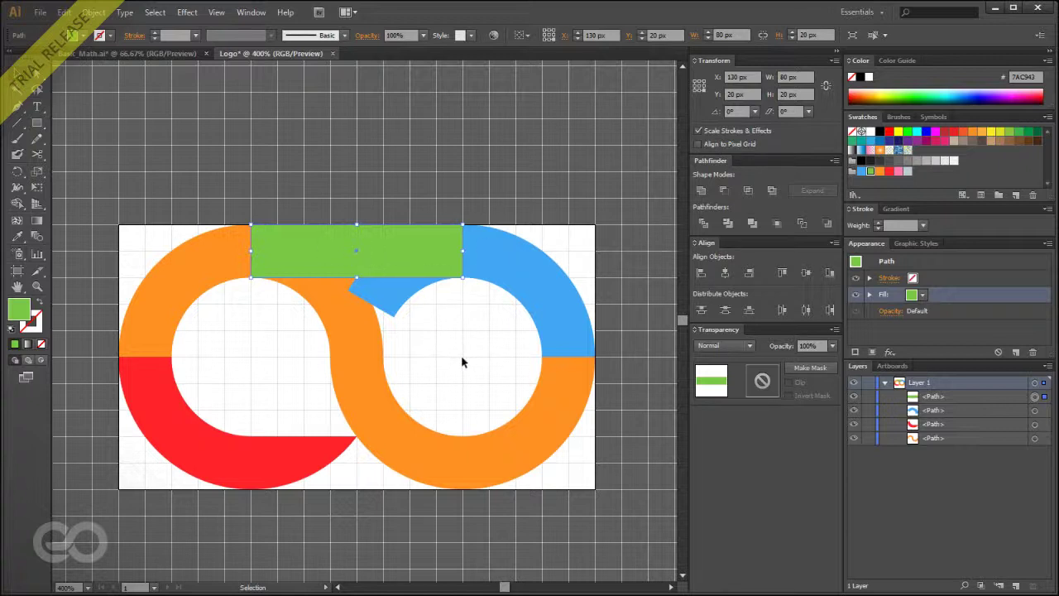
# Rotate the green bar 60° around a pivot near the crossing point.
pyautogui.press('r')
pyautogui.keyDown('alt'); pyautogui.click(463, 357); pyautogui.keyUp('alt')
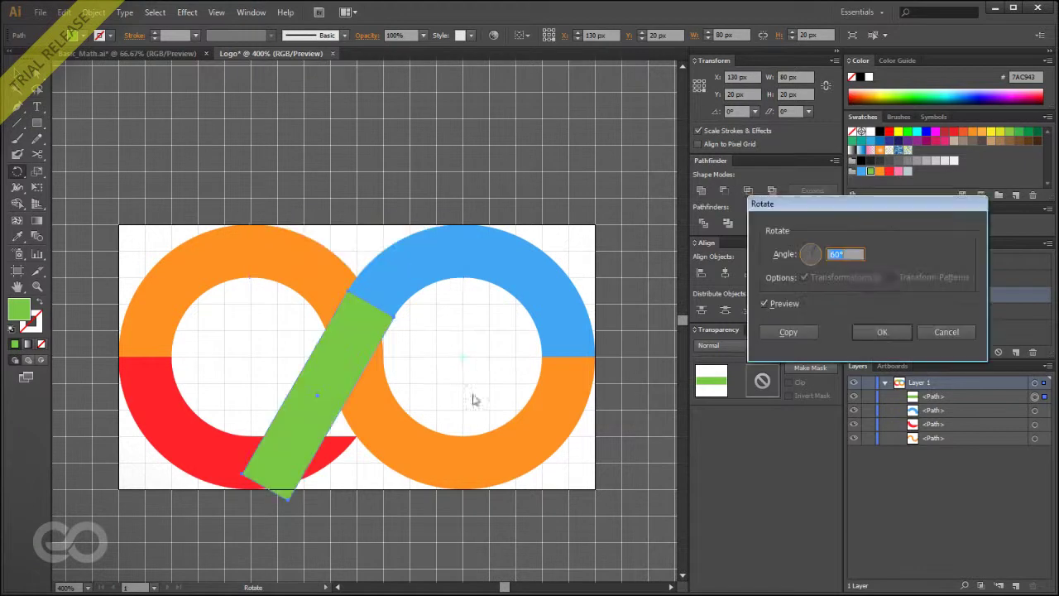
pyautogui.moveTo(851, 205); pyautogui.dragTo(601, 113)
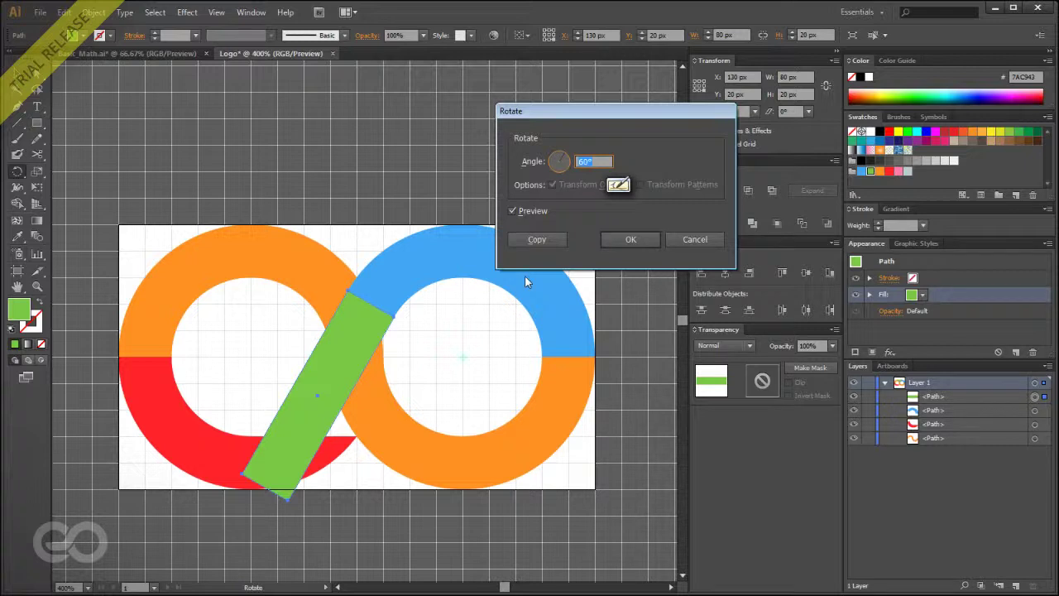
pyautogui.click(612, 239)
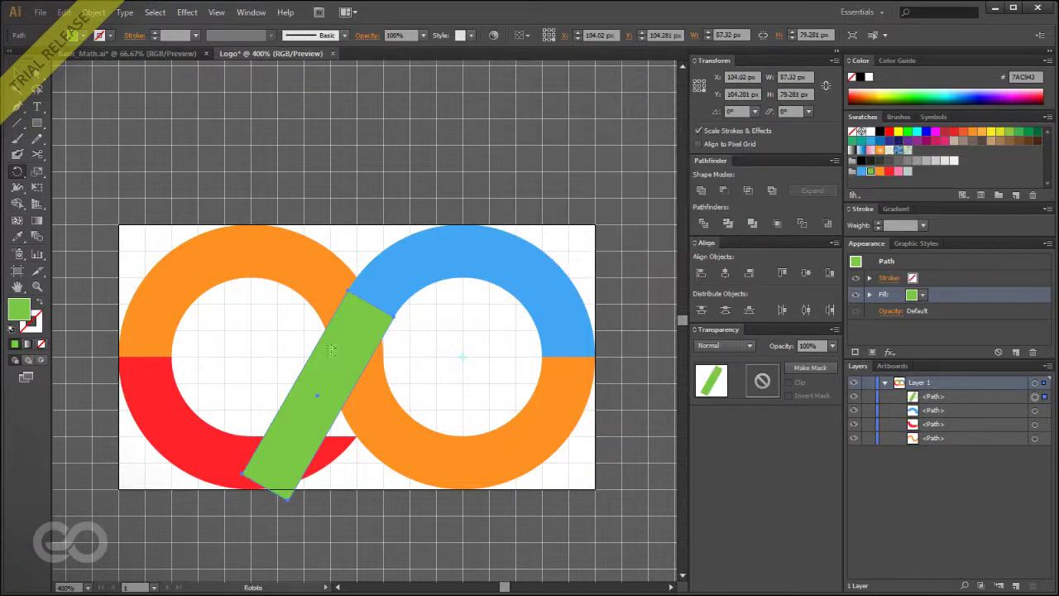
# Unite the green bar with the blue arc into a single shape.
pyautogui.press('v')
pyautogui.keyDown('shift'); pyautogui.click(438, 275); pyautogui.keyUp('shift')
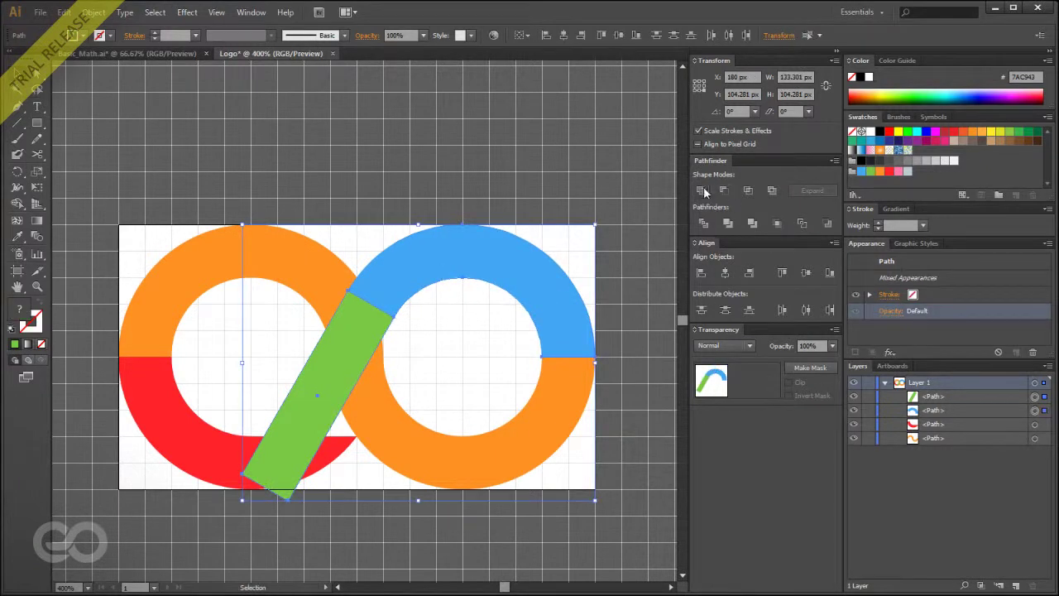
pyautogui.click(700, 190)
pyautogui.click(437, 134)
pyautogui.click(349, 339)
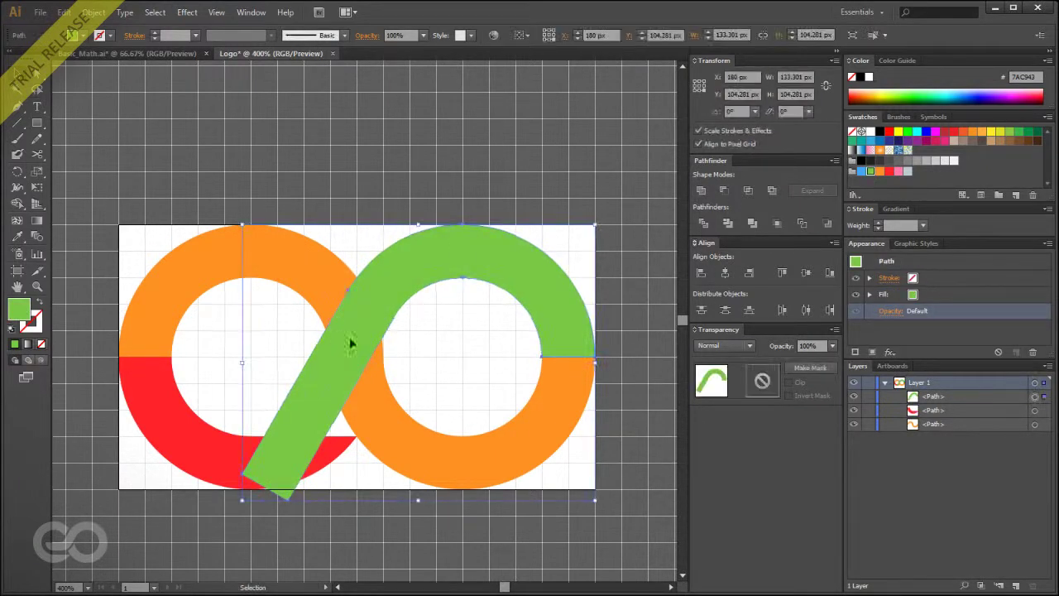
pyautogui.click(333, 160)
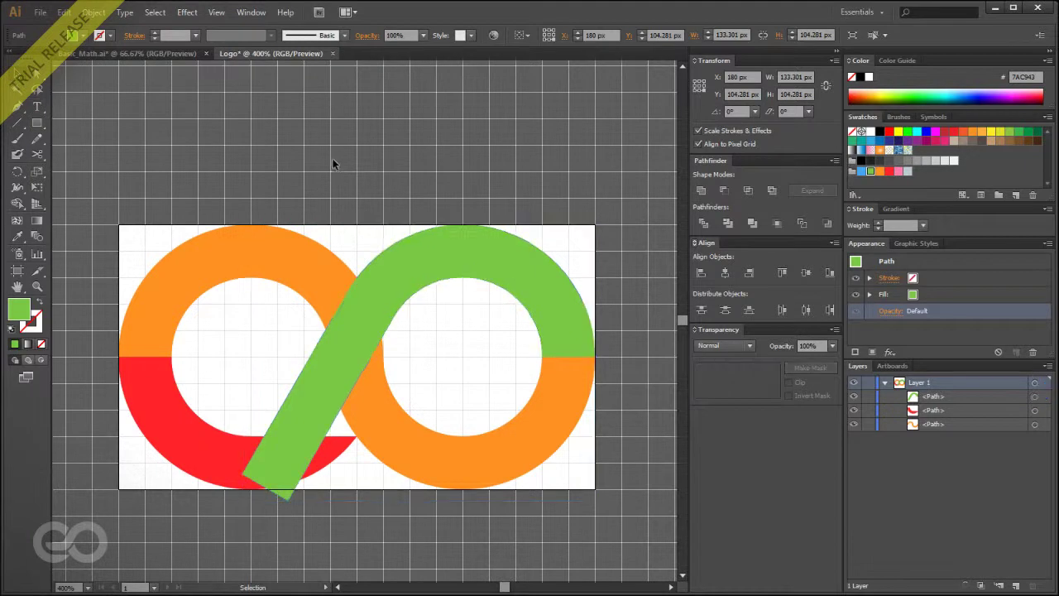
pyautogui.scroll(-1, 462, 370)
pyautogui.scroll(1, 292, 377)
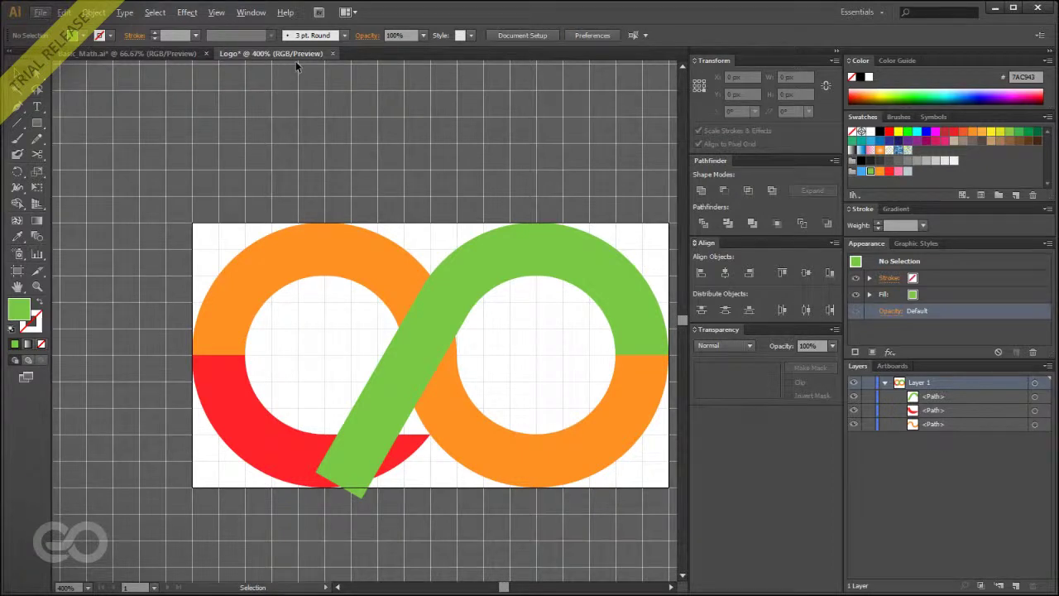
# Select the large ring path in Basic_Math.ai, then return to the Logo document.
pyautogui.click(175, 53)
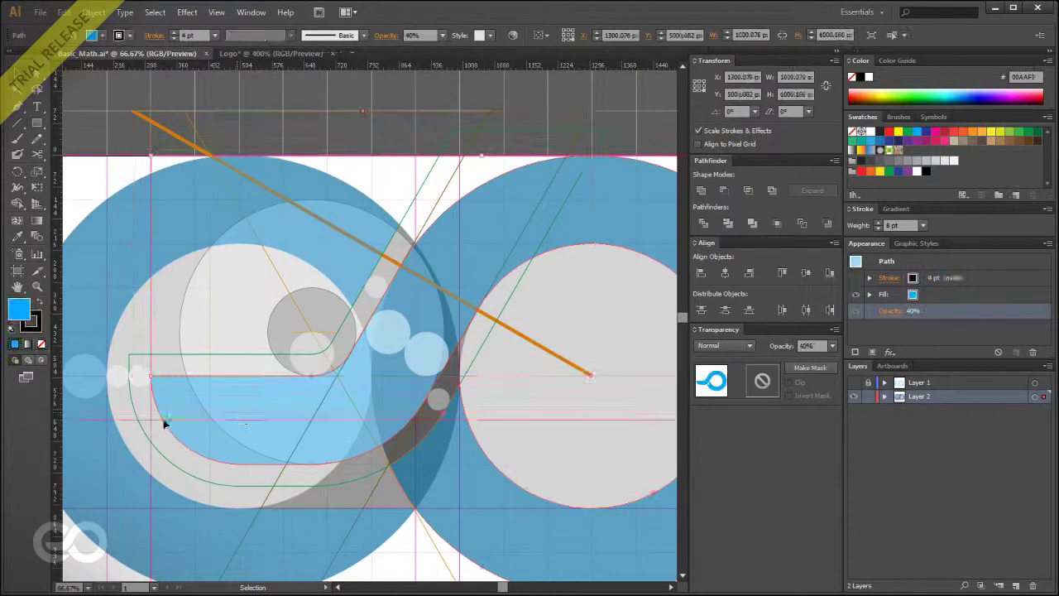
pyautogui.click(259, 475)
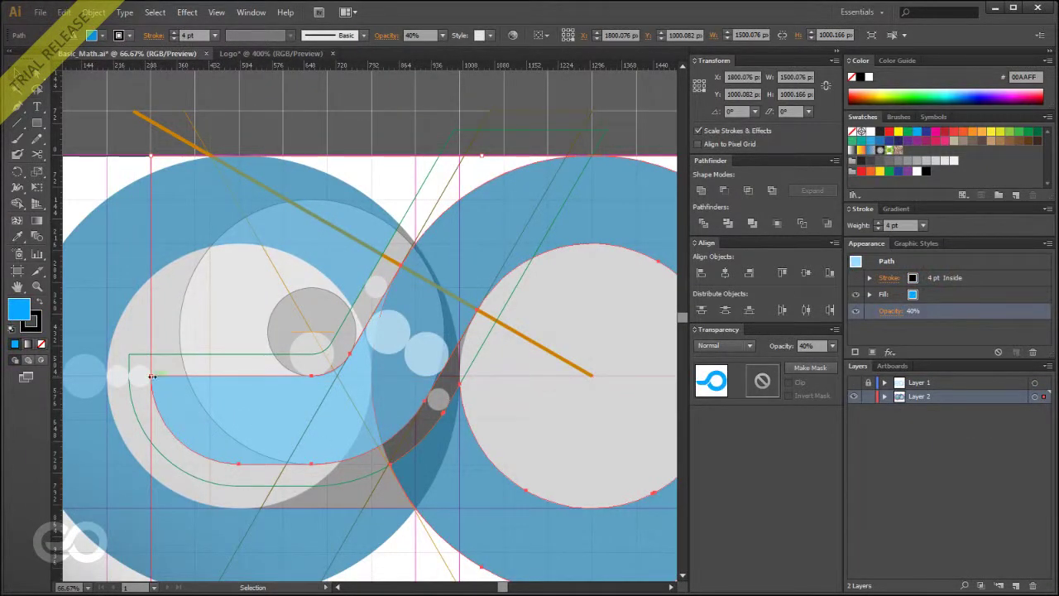
pyautogui.click(261, 53)
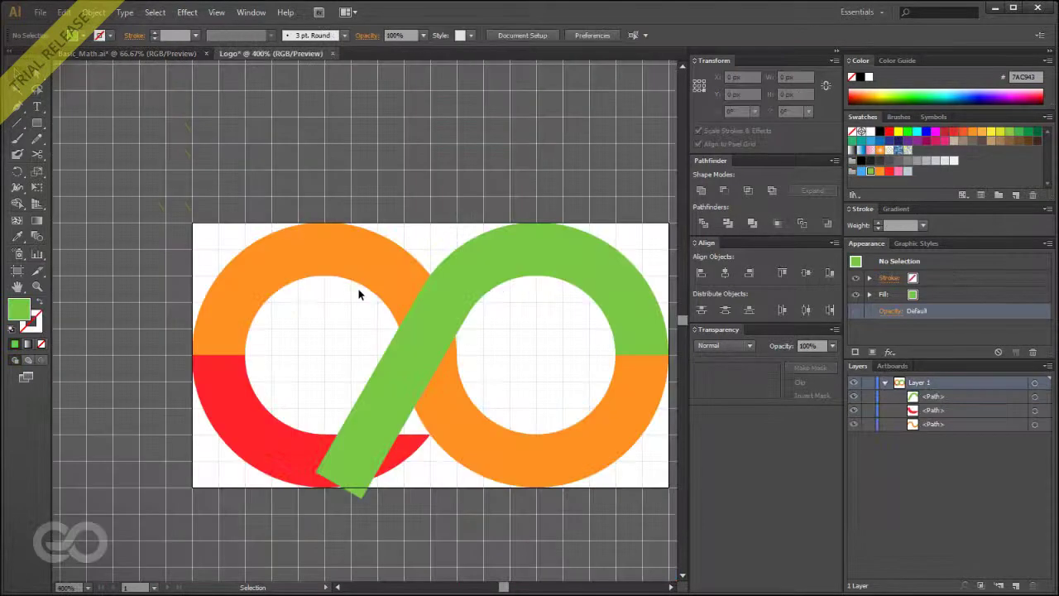
pyautogui.scroll(-1, 116, 163)
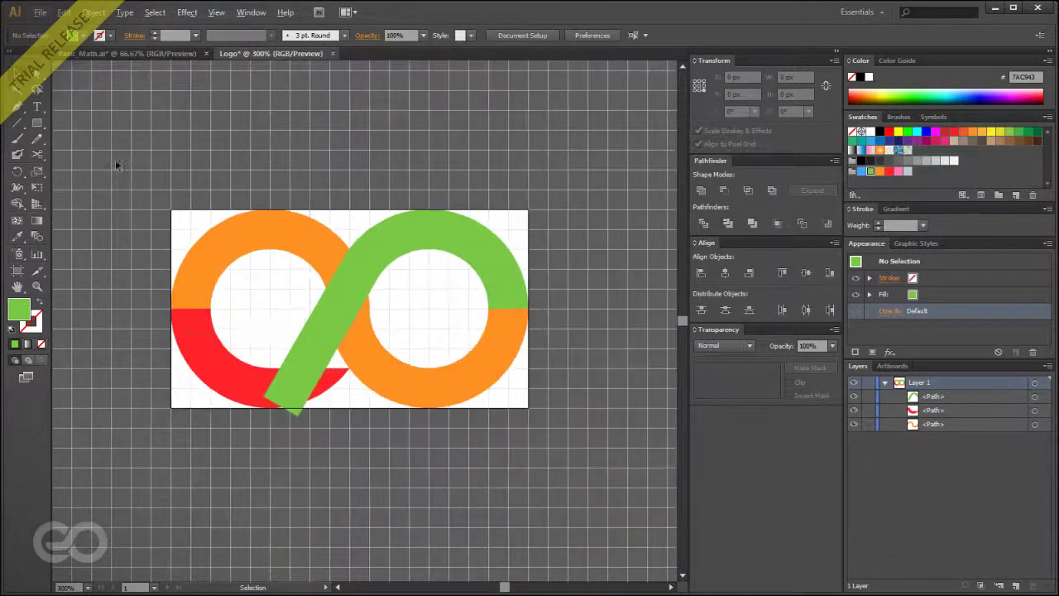
# Set all the logo paths to 40% opacity.
pyautogui.hotkey('ctrl', 'a')
pyautogui.click(831, 345)
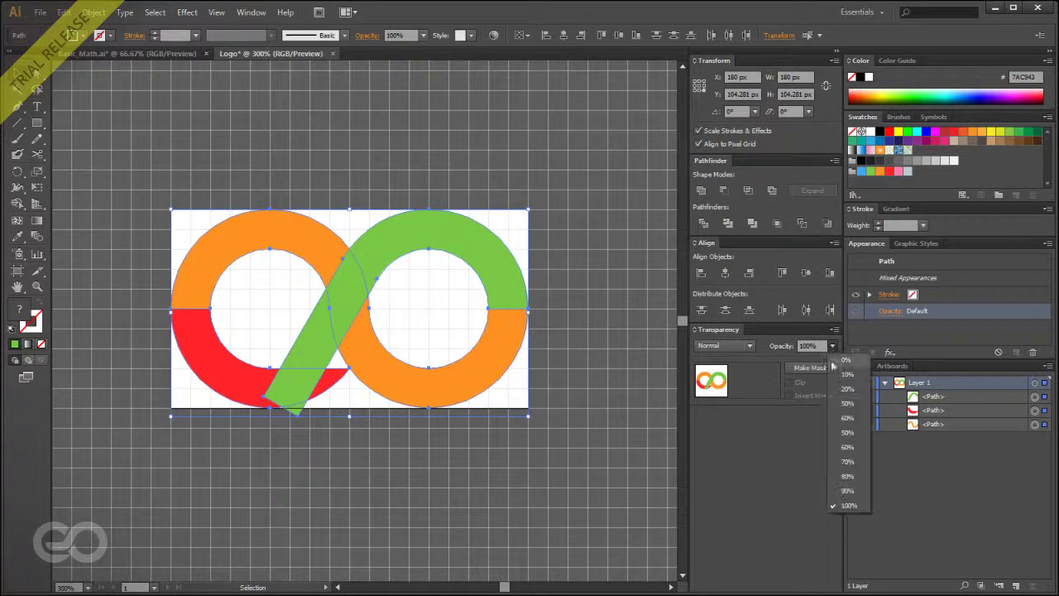
pyautogui.click(846, 418)
pyautogui.click(362, 449)
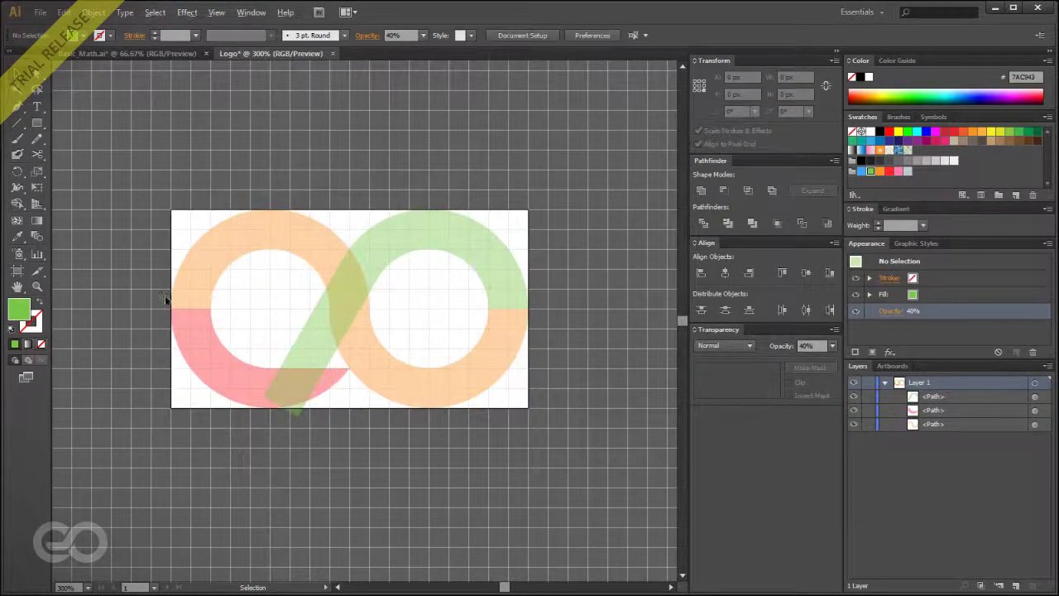
pyautogui.scroll(3, 261, 287)
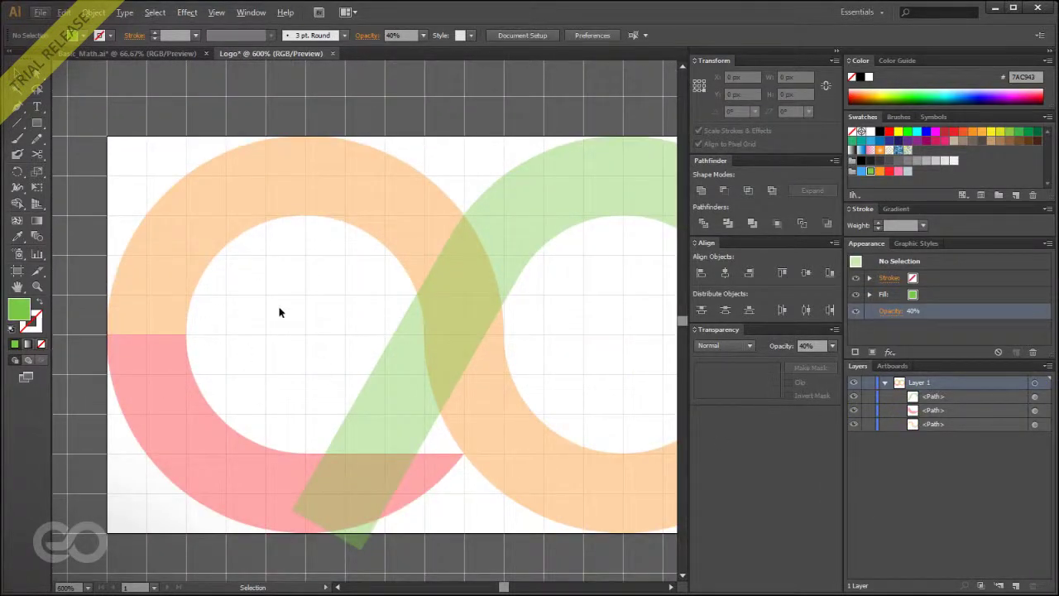
# Make a half-circle in the left ring's hole by subtracting a rectangle from a circle.
pyautogui.moveTo(36, 123); pyautogui.dragTo(84, 153)
pyautogui.moveTo(228, 257); pyautogui.dragTo(385, 420)
pyautogui.moveTo(36, 124); pyautogui.dragTo(79, 121)
pyautogui.moveTo(185, 175); pyautogui.dragTo(425, 334)
pyautogui.press('ctrl')
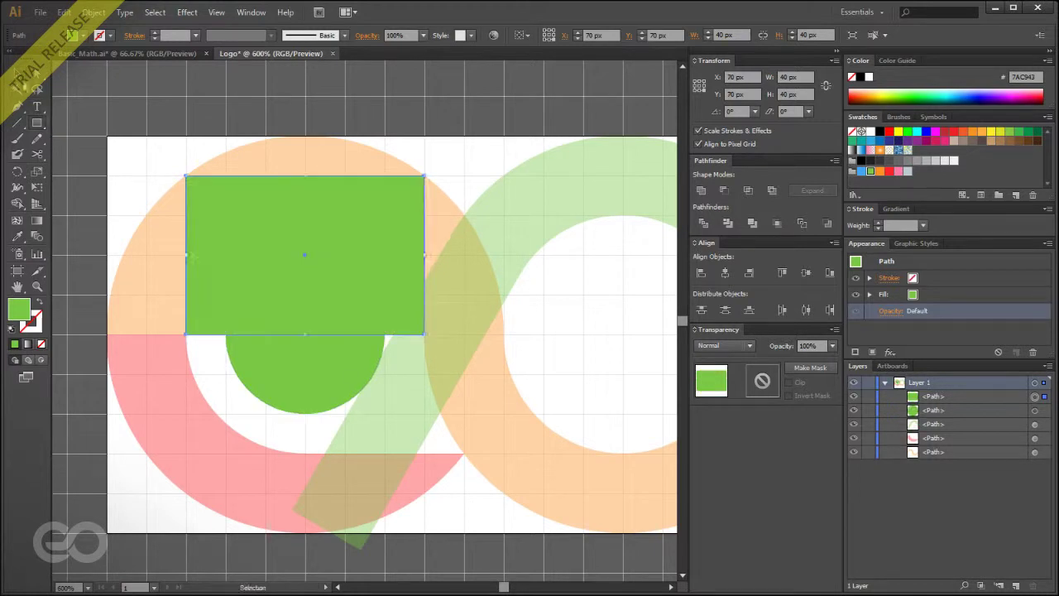
pyautogui.keyDown('shift'); pyautogui.click(282, 375); pyautogui.keyUp('shift')
pyautogui.click(724, 189)
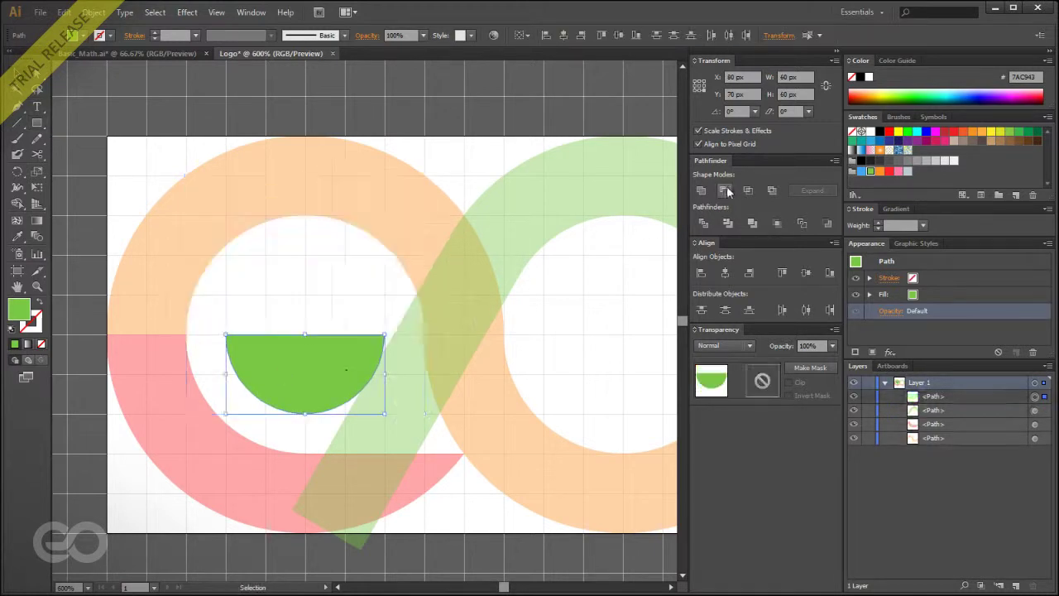
pyautogui.keyDown('ctrl'); pyautogui.click(118, 159); pyautogui.keyUp('ctrl')
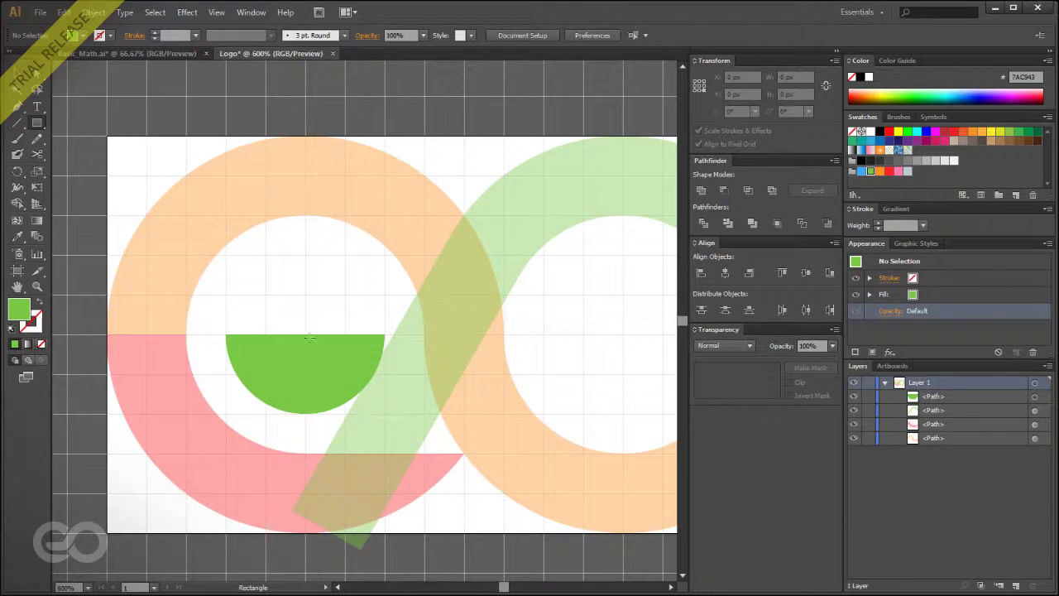
# Add a rectangle extending right and unite it with the half-circle into a rounded bar.
pyautogui.moveTo(305, 367); pyautogui.dragTo(503, 413)
pyautogui.click(25, 79)
pyautogui.keyDown('shift'); pyautogui.click(291, 360); pyautogui.keyUp('shift')
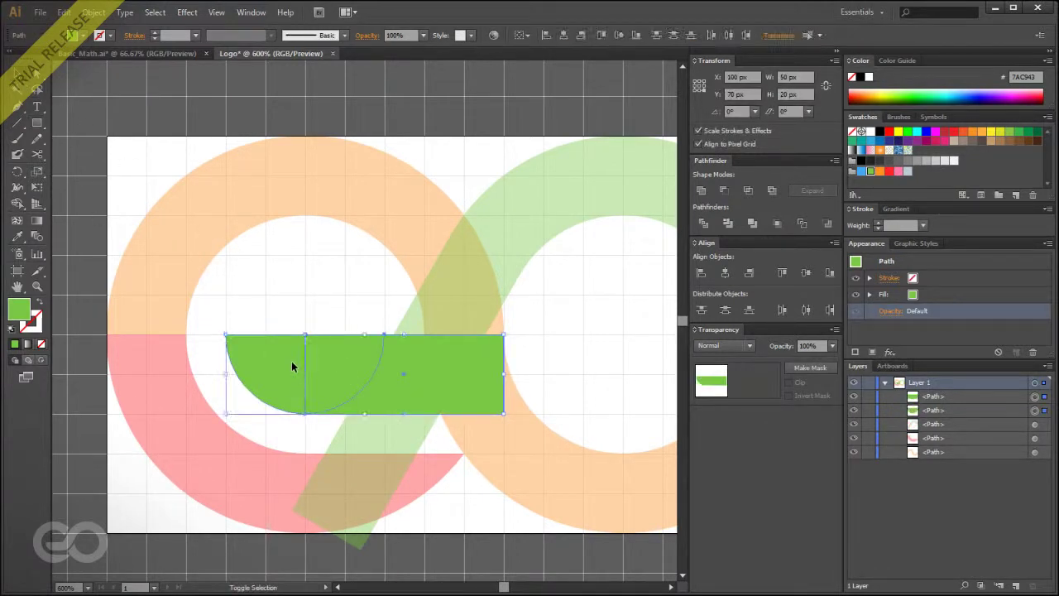
pyautogui.click(701, 190)
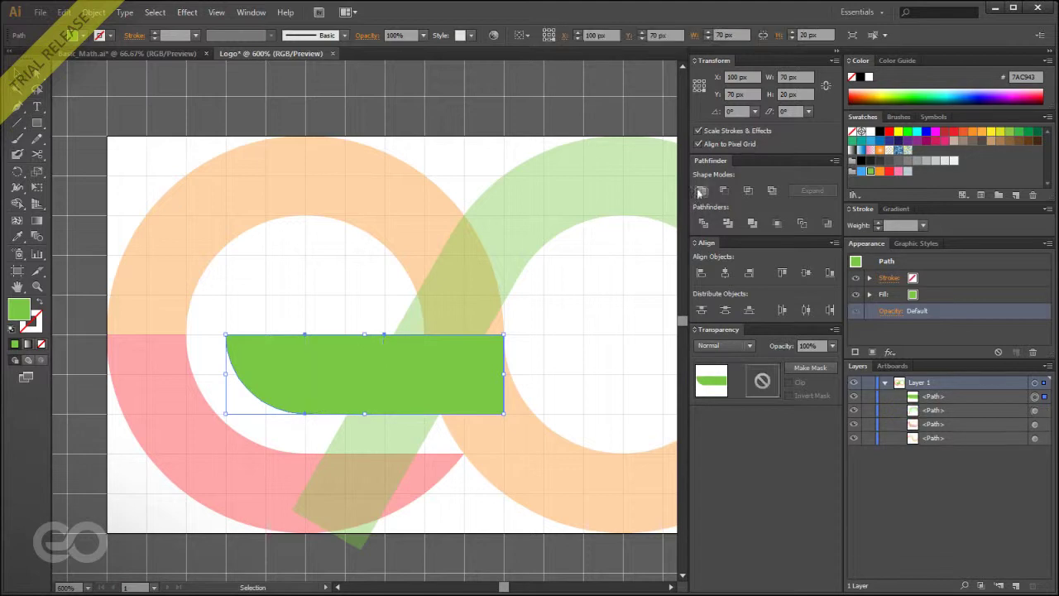
pyautogui.click(431, 117)
# Zoom out to review the green bar and faded S-band, then switch to Basic Math.
pyautogui.hotkey('ctrl', '-')
pyautogui.click(266, 346)
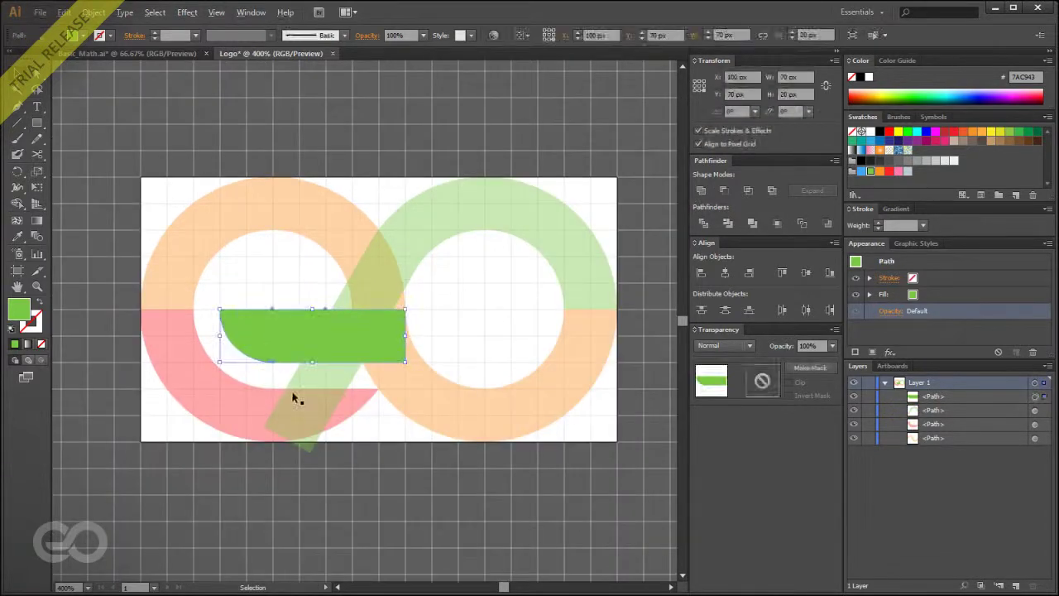
pyautogui.click(416, 226)
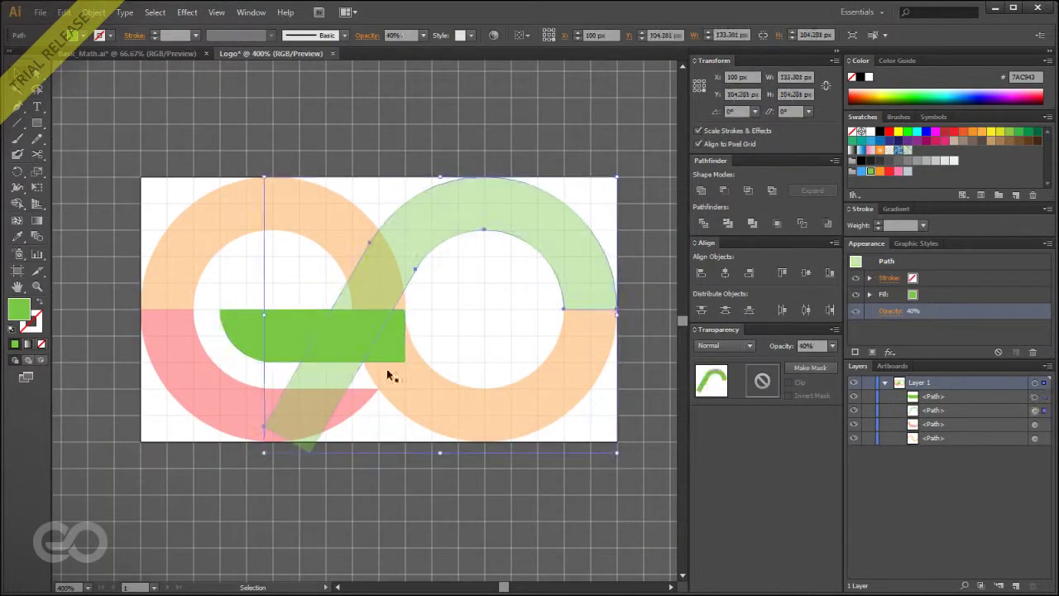
pyautogui.click(370, 500)
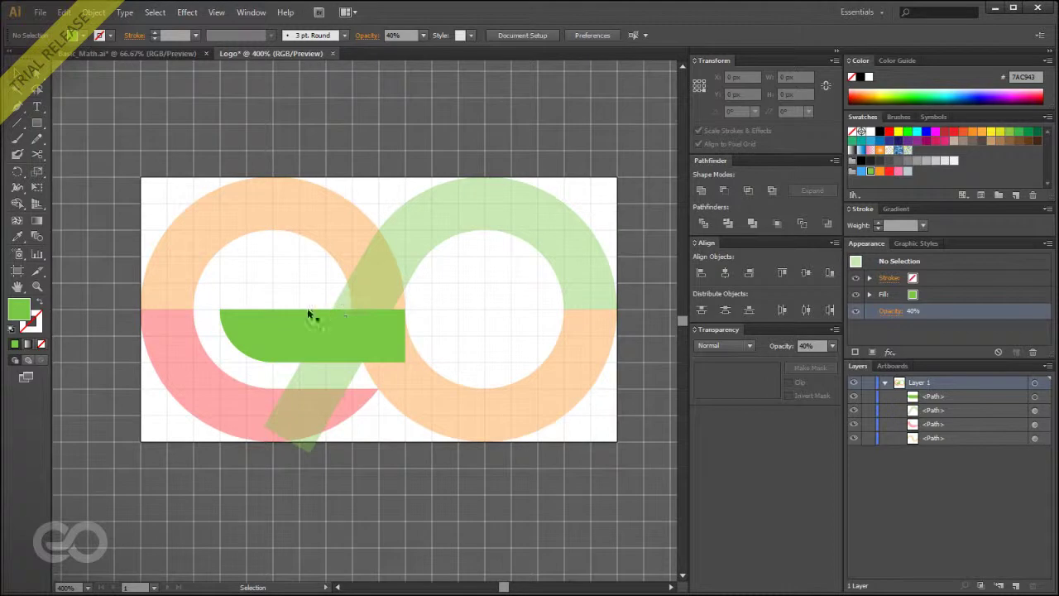
pyautogui.click(139, 55)
# Undo an accidental path move and clear the trial yellow marks.
pyautogui.moveTo(328, 364); pyautogui.dragTo(391, 288)
pyautogui.hotkey('ctrl', 'z')
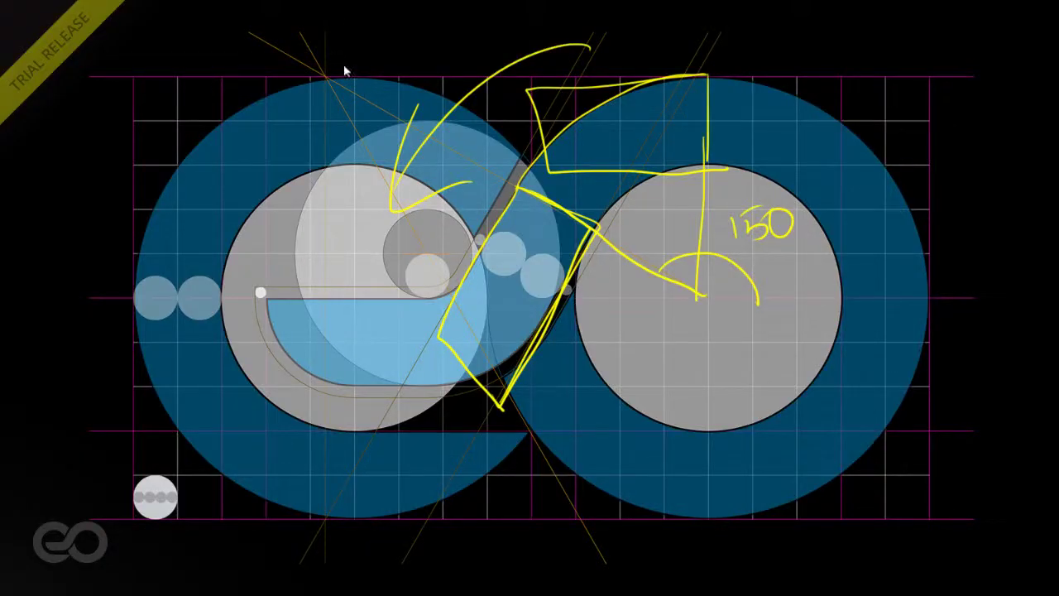
pyautogui.press('e')
pyautogui.moveTo(428, 208)
pyautogui.mouseDown()
pyautogui.moveTo(389, 256)
pyautogui.moveTo(430, 210)
pyautogui.mouseUp()
pyautogui.press('e')
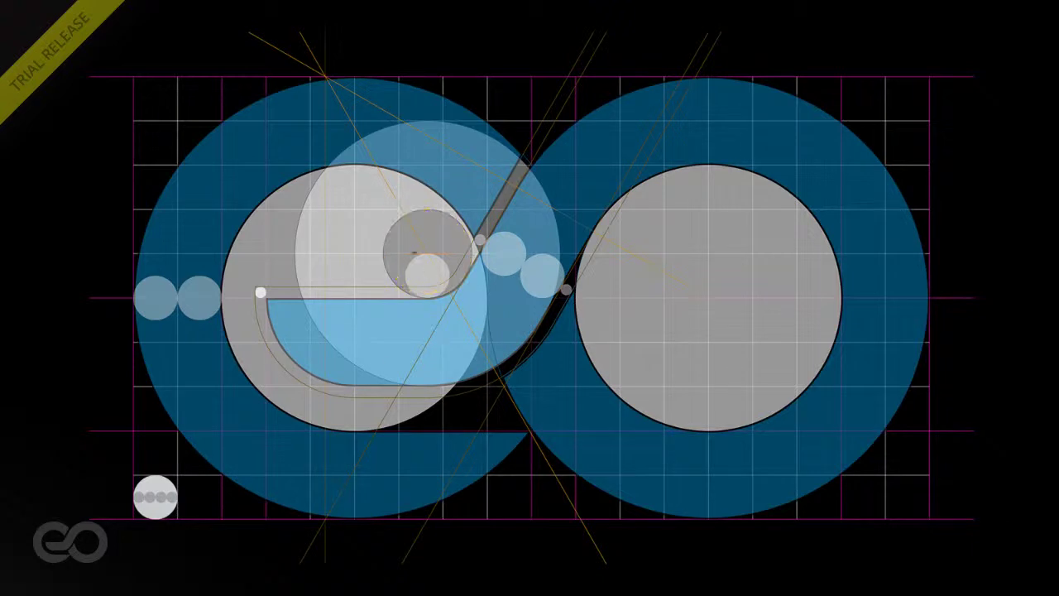
pyautogui.click(425, 253)
pyautogui.press('e')
# Sketch a yellow circle with tangent lines and an X-shaped mark along the top.
pyautogui.moveTo(501, 41); pyautogui.dragTo(512, 103)
pyautogui.moveTo(469, 48); pyautogui.dragTo(620, 15)
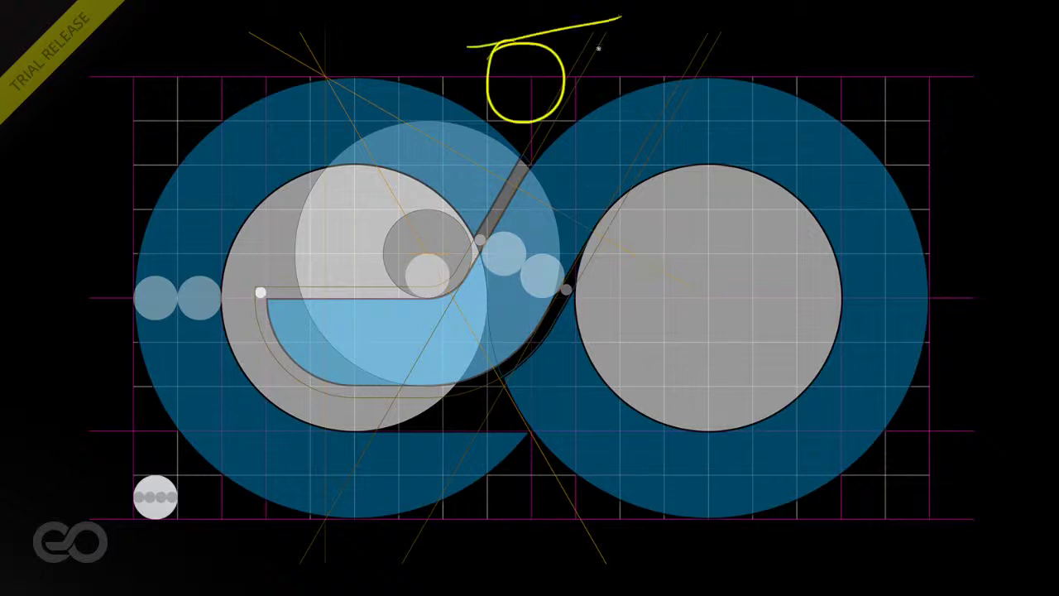
pyautogui.moveTo(546, 12); pyautogui.dragTo(589, 142)
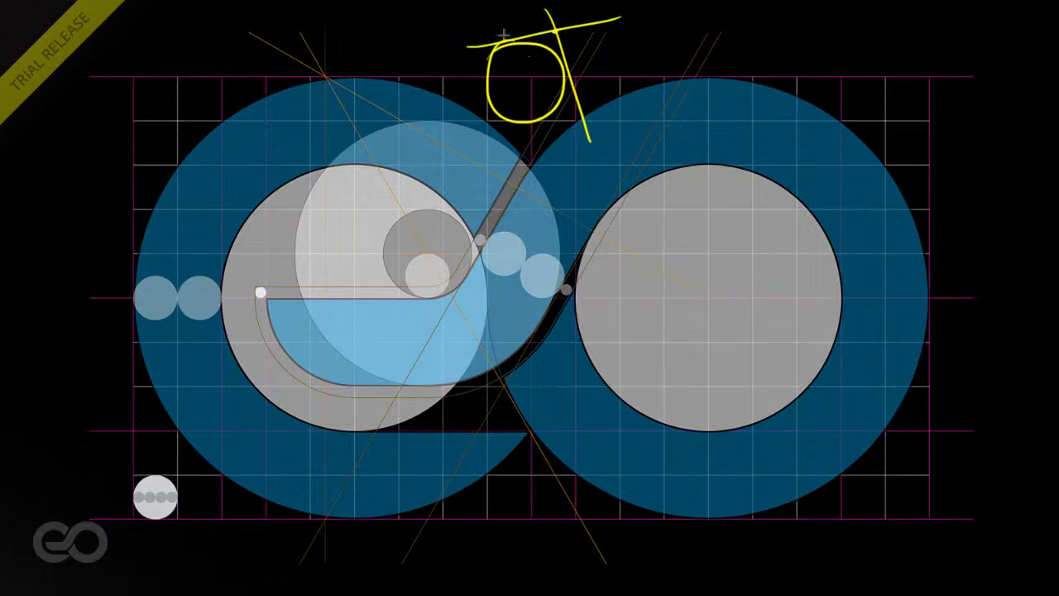
pyautogui.moveTo(558, 65); pyautogui.dragTo(571, 60)
pyautogui.moveTo(1022, 26); pyautogui.dragTo(937, 172)
pyautogui.moveTo(814, 92); pyautogui.dragTo(1011, 118)
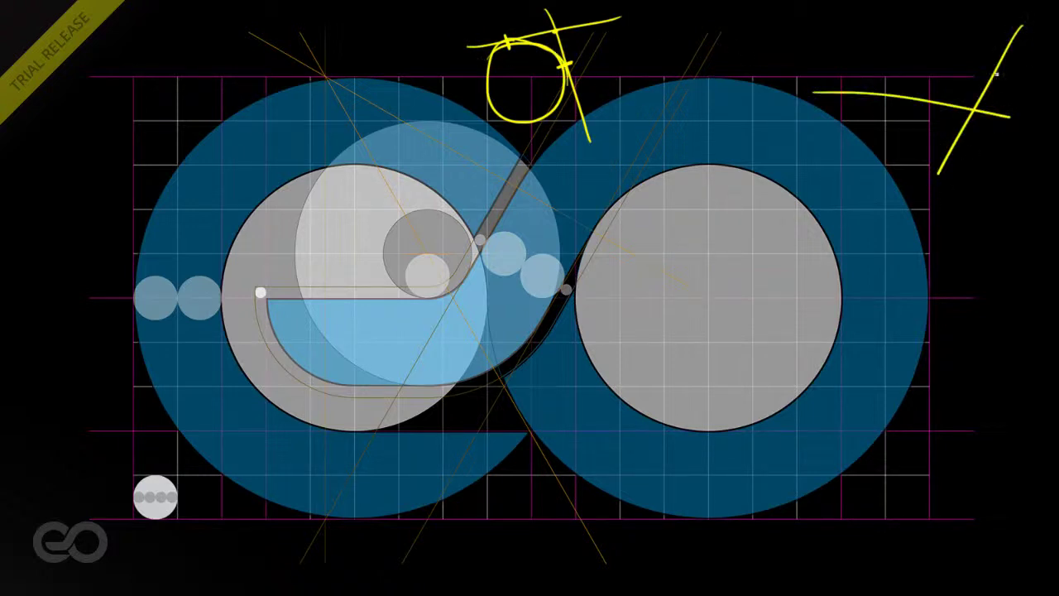
pyautogui.moveTo(898, 96)
pyautogui.mouseDown()
pyautogui.moveTo(966, 80)
pyautogui.moveTo(1007, 51)
pyautogui.moveTo(1027, 14)
pyautogui.mouseUp()
pyautogui.moveTo(917, 96)
pyautogui.mouseDown()
pyautogui.moveTo(862, 86)
pyautogui.moveTo(815, 52)
pyautogui.mouseUp()
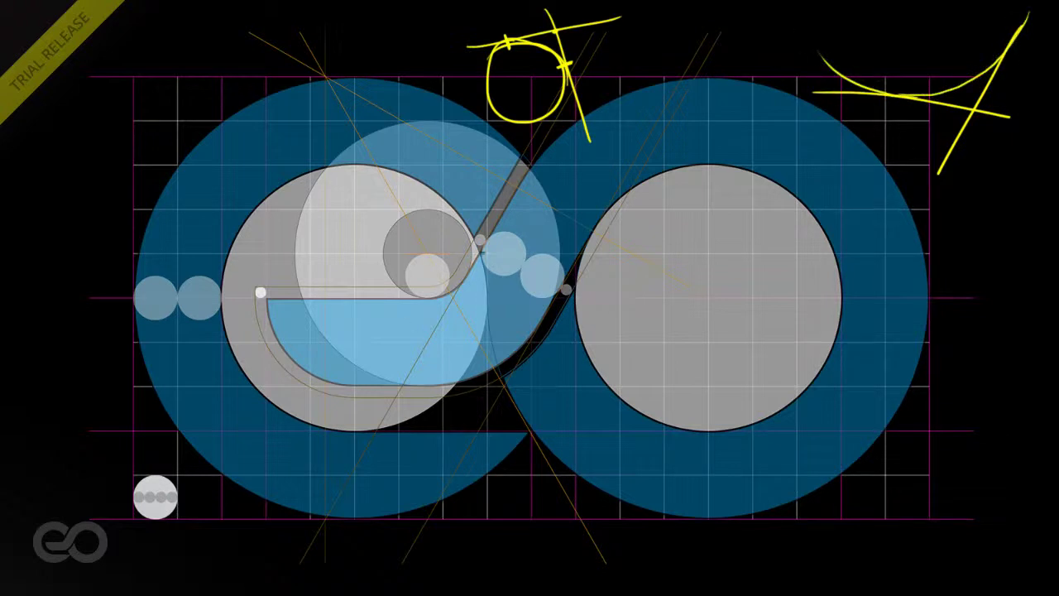
# Sketch diagonal yellow lines through the small circle's crossing, undoing the misplaced ones.
pyautogui.moveTo(488, 240); pyautogui.dragTo(415, 356)
pyautogui.moveTo(393, 298); pyautogui.dragTo(500, 287)
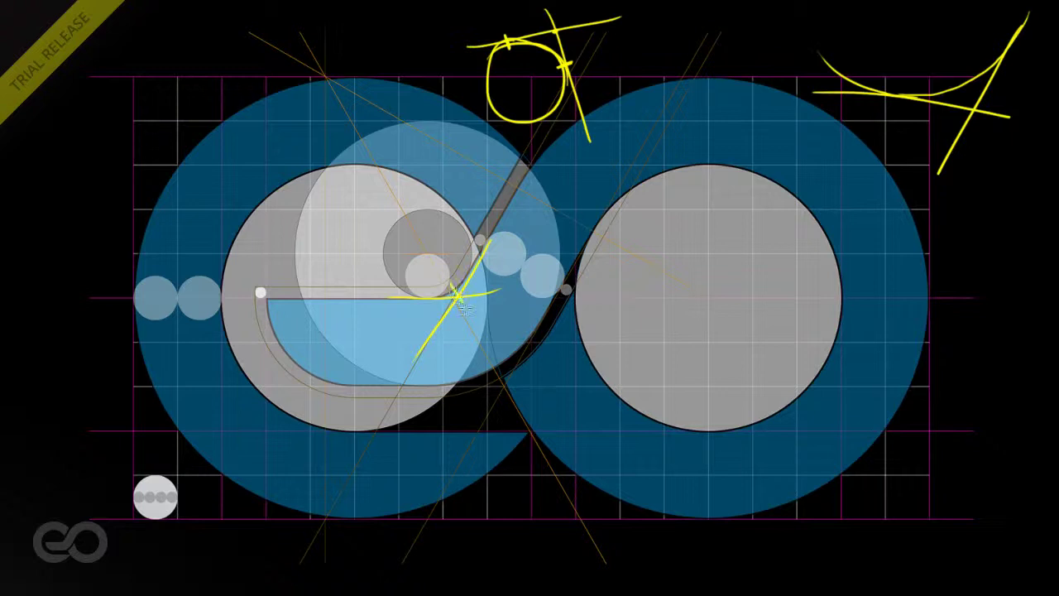
pyautogui.moveTo(449, 282); pyautogui.dragTo(480, 339)
pyautogui.moveTo(458, 294)
pyautogui.mouseDown()
pyautogui.moveTo(442, 273)
pyautogui.moveTo(303, 76)
pyautogui.mouseUp()
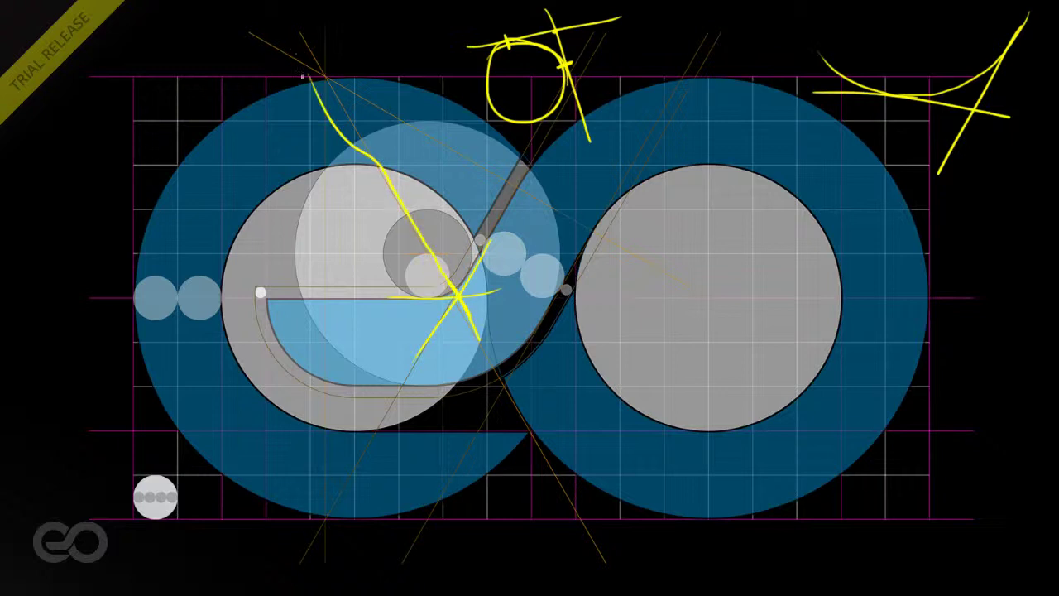
pyautogui.hotkey('ctrl', 'z')
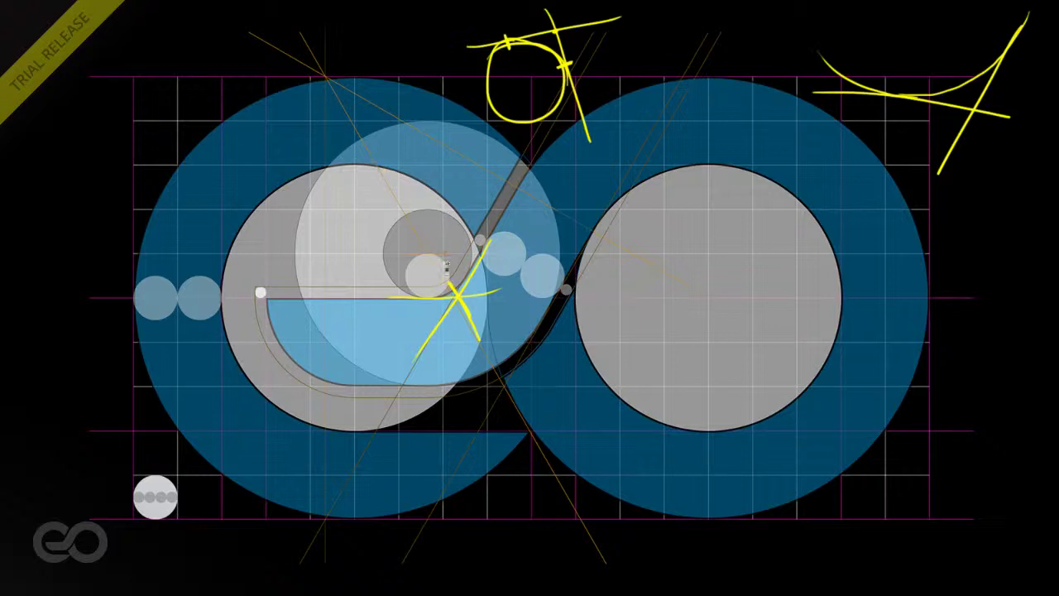
pyautogui.moveTo(537, 167); pyautogui.dragTo(388, 439)
pyautogui.hotkey('ctrl', 'z')
pyautogui.moveTo(411, 218); pyautogui.dragTo(529, 430)
pyautogui.hotkey('ctrl', 'z')
pyautogui.moveTo(372, 162); pyautogui.dragTo(526, 427)
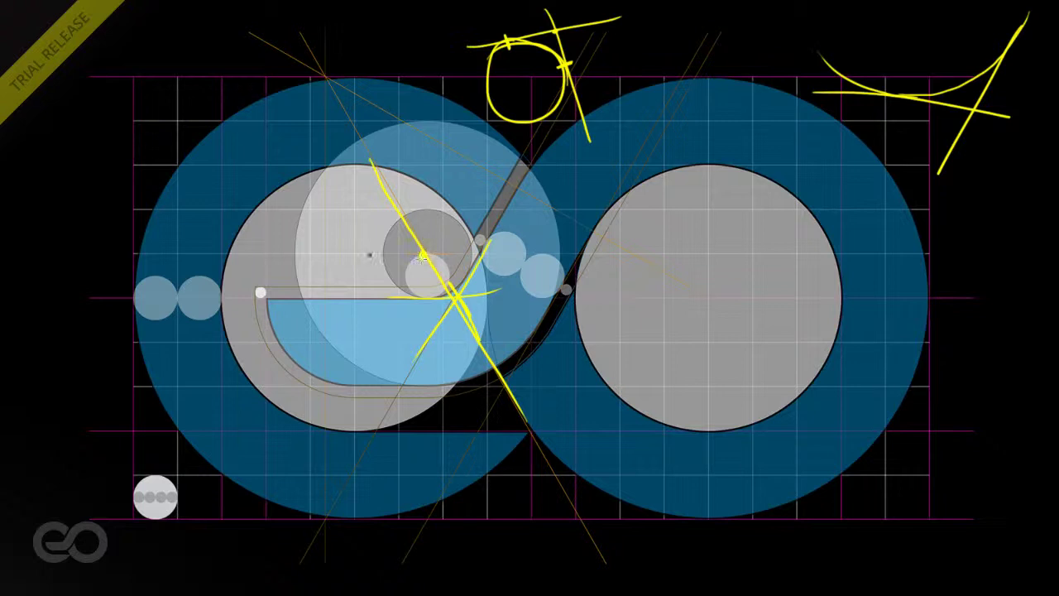
# Circle the small grey circle in yellow and draw a line to the right circle's centre.
pyautogui.moveTo(371, 254); pyautogui.dragTo(466, 253)
pyautogui.moveTo(411, 211)
pyautogui.mouseDown()
pyautogui.moveTo(386, 236)
pyautogui.moveTo(398, 293)
pyautogui.moveTo(457, 286)
pyautogui.moveTo(472, 258)
pyautogui.moveTo(412, 203)
pyautogui.moveTo(392, 218)
pyautogui.mouseUp()
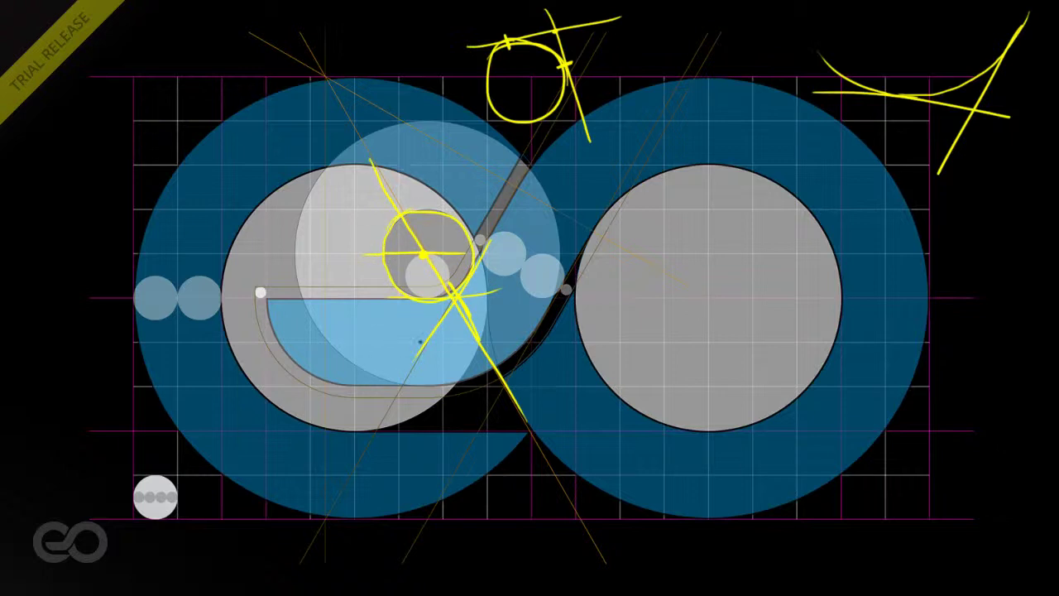
pyautogui.click(324, 76)
pyautogui.click(708, 296)
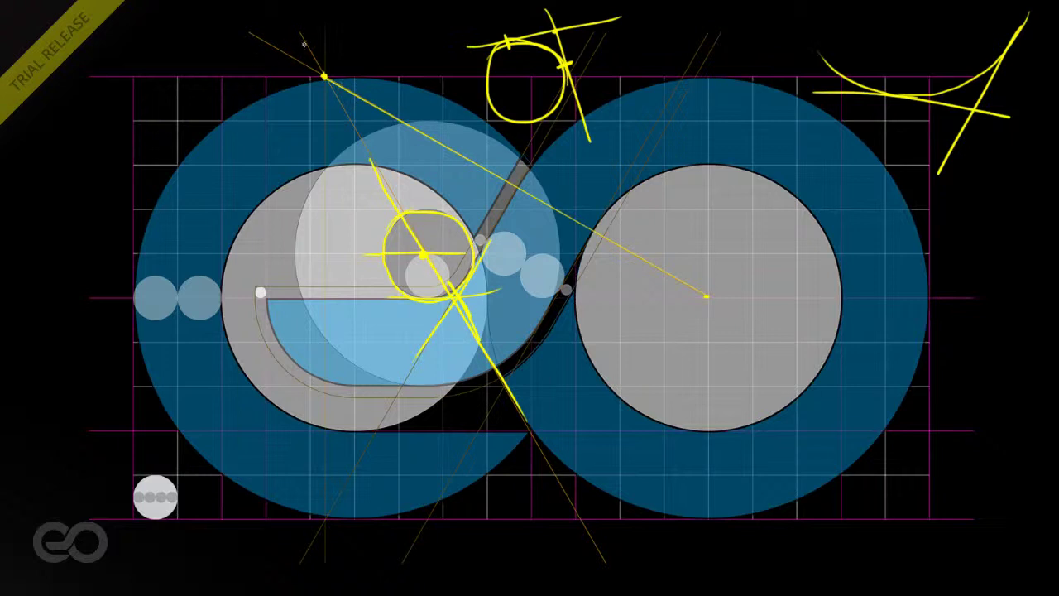
pyautogui.moveTo(307, 37); pyautogui.dragTo(428, 314)
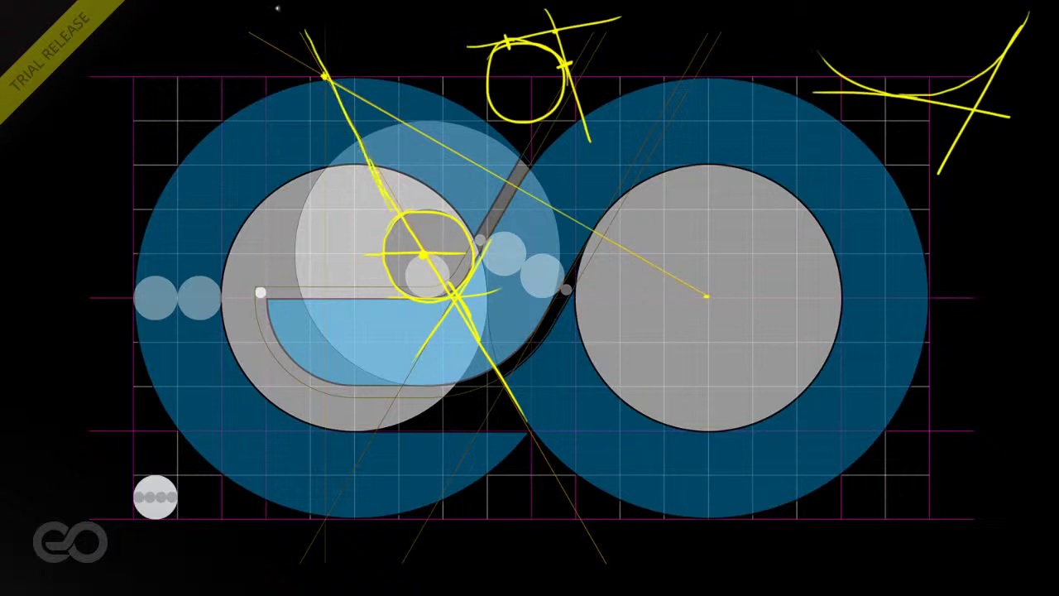
pyautogui.moveTo(525, 422); pyautogui.dragTo(604, 567)
pyautogui.hotkey('ctrl', 'z')
pyautogui.moveTo(643, 258)
pyautogui.mouseDown()
pyautogui.moveTo(759, 235)
pyautogui.moveTo(790, 309)
pyautogui.mouseUp()
pyautogui.moveTo(728, 195); pyautogui.dragTo(730, 215)
pyautogui.moveTo(743, 187); pyautogui.dragTo(744, 214)
pyautogui.moveTo(744, 181)
pyautogui.mouseDown()
pyautogui.moveTo(788, 176)
pyautogui.moveTo(798, 152)
pyautogui.mouseUp()
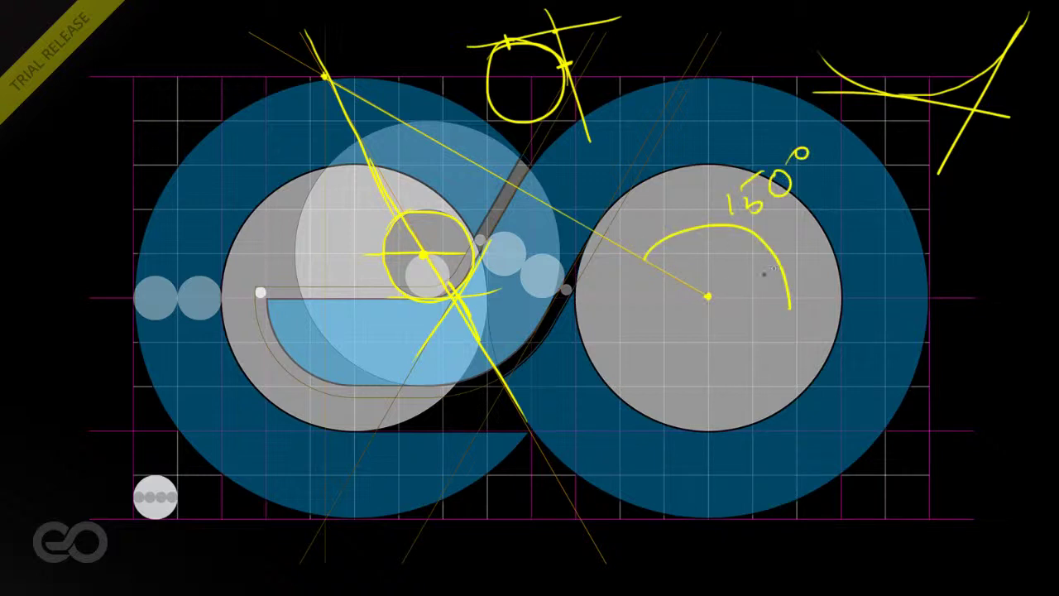
pyautogui.moveTo(142, 72); pyautogui.dragTo(494, 71)
pyautogui.hotkey('ctrl', 'z')
pyautogui.moveTo(176, 78); pyautogui.dragTo(433, 73)
pyautogui.hotkey('ctrl', 'z')
pyautogui.hotkey('ctrl', 'y')
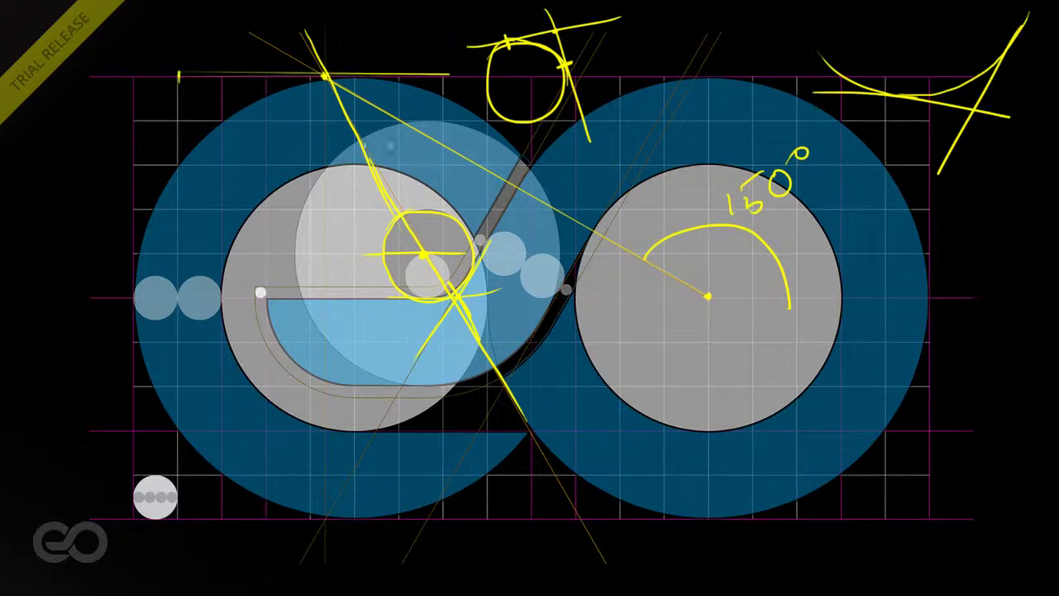
pyautogui.moveTo(391, 76)
pyautogui.mouseDown()
pyautogui.moveTo(392, 104)
pyautogui.moveTo(431, 104)
pyautogui.mouseUp()
pyautogui.moveTo(431, 86)
pyautogui.mouseDown()
pyautogui.moveTo(435, 108)
pyautogui.moveTo(459, 83)
pyautogui.mouseUp()
pyautogui.moveTo(468, 71); pyautogui.dragTo(477, 75)
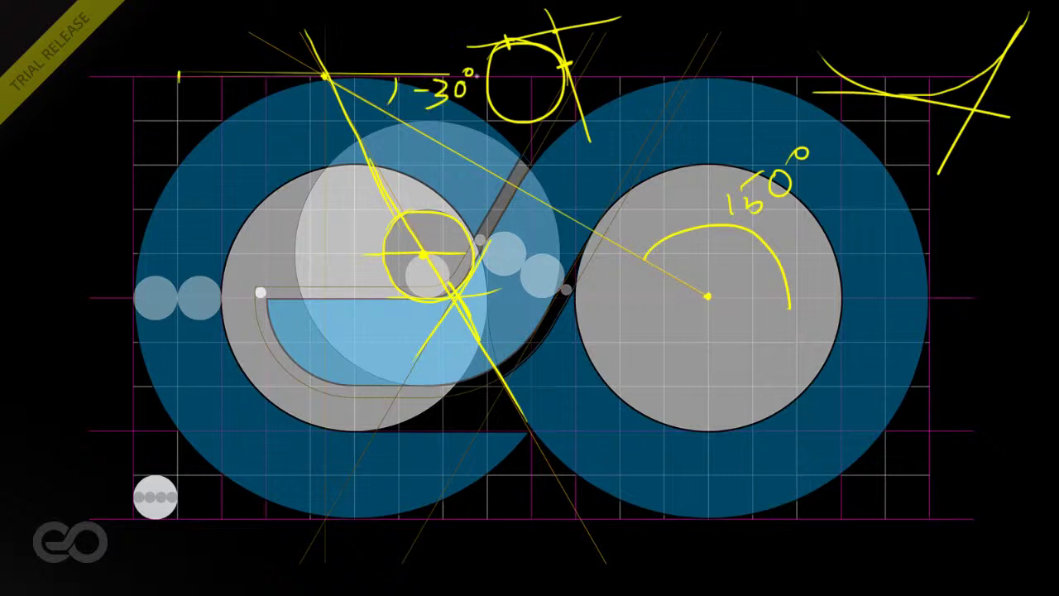
pyautogui.moveTo(386, 139)
pyautogui.mouseDown()
pyautogui.moveTo(376, 170)
pyautogui.moveTo(416, 175)
pyautogui.mouseUp()
pyautogui.moveTo(422, 162)
pyautogui.mouseDown()
pyautogui.moveTo(434, 170)
pyautogui.moveTo(425, 181)
pyautogui.mouseUp()
pyautogui.moveTo(453, 162); pyautogui.dragTo(450, 162)
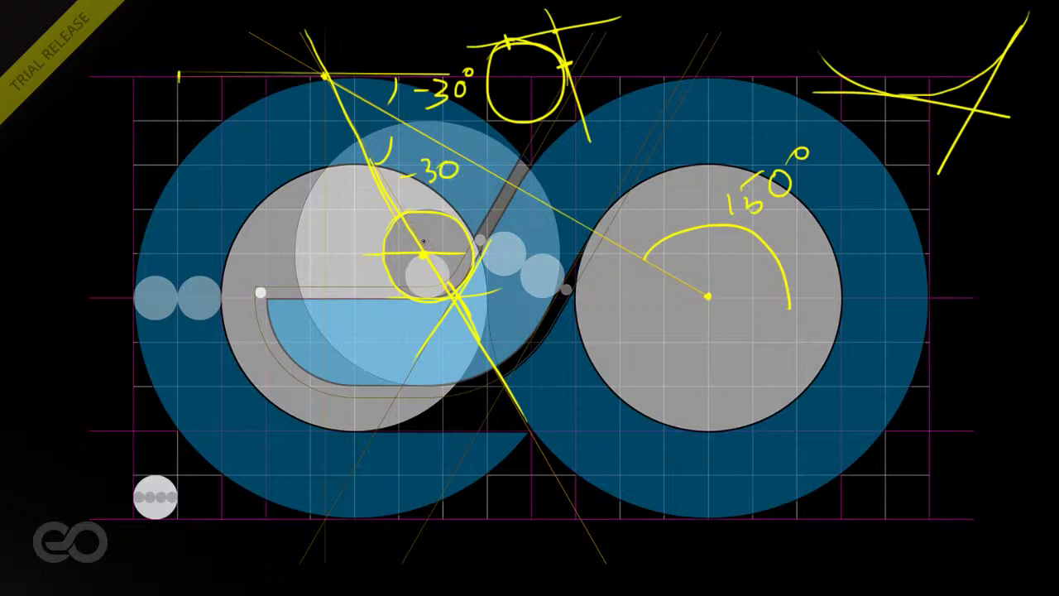
pyautogui.moveTo(380, 73)
pyautogui.mouseDown()
pyautogui.moveTo(335, 25)
pyautogui.moveTo(282, 41)
pyautogui.moveTo(292, 112)
pyautogui.moveTo(351, 110)
pyautogui.moveTo(363, 134)
pyautogui.mouseUp()
pyautogui.hotkey('ctrl', 'z')
pyautogui.moveTo(25, 254)
pyautogui.mouseDown()
pyautogui.moveTo(51, 267)
pyautogui.moveTo(31, 289)
pyautogui.mouseUp()
pyautogui.moveTo(81, 222); pyautogui.dragTo(82, 252)
pyautogui.moveTo(116, 207)
pyautogui.mouseDown()
pyautogui.moveTo(112, 235)
pyautogui.moveTo(116, 209)
pyautogui.mouseUp()
pyautogui.moveTo(122, 165); pyautogui.dragTo(122, 167)
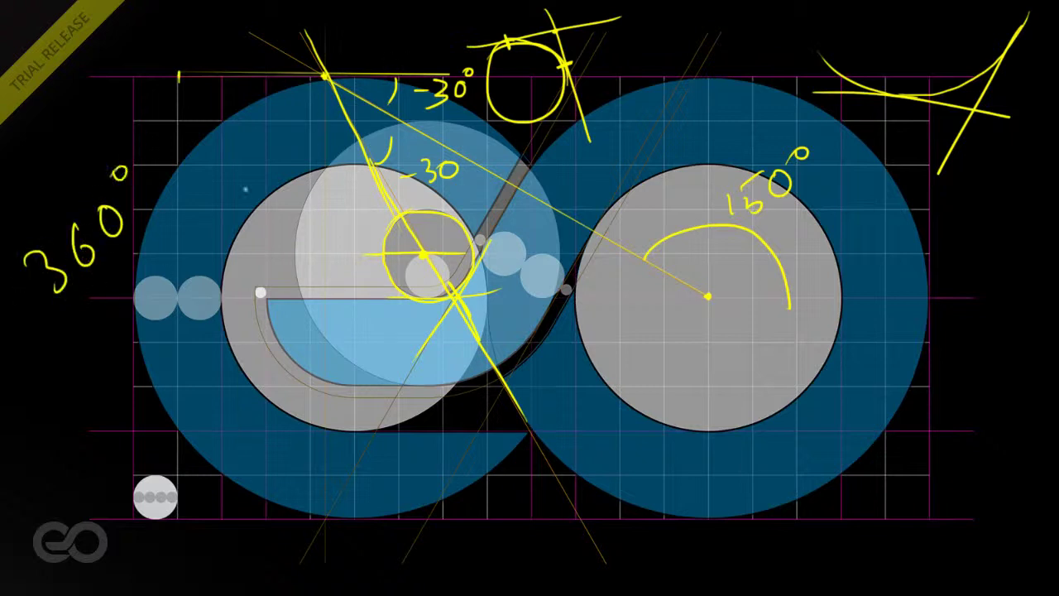
pyautogui.moveTo(96, 255); pyautogui.dragTo(115, 318)
pyautogui.moveTo(142, 250)
pyautogui.mouseDown()
pyautogui.moveTo(137, 285)
pyautogui.moveTo(147, 248)
pyautogui.mouseUp()
pyautogui.moveTo(165, 358); pyautogui.dragTo(159, 386)
pyautogui.moveTo(186, 351)
pyautogui.mouseDown()
pyautogui.moveTo(205, 330)
pyautogui.moveTo(192, 358)
pyautogui.mouseUp()
pyautogui.moveTo(161, 439)
pyautogui.mouseDown()
pyautogui.moveTo(174, 451)
pyautogui.moveTo(207, 436)
pyautogui.moveTo(217, 405)
pyautogui.mouseUp()
pyautogui.moveTo(225, 389); pyautogui.dragTo(237, 359)
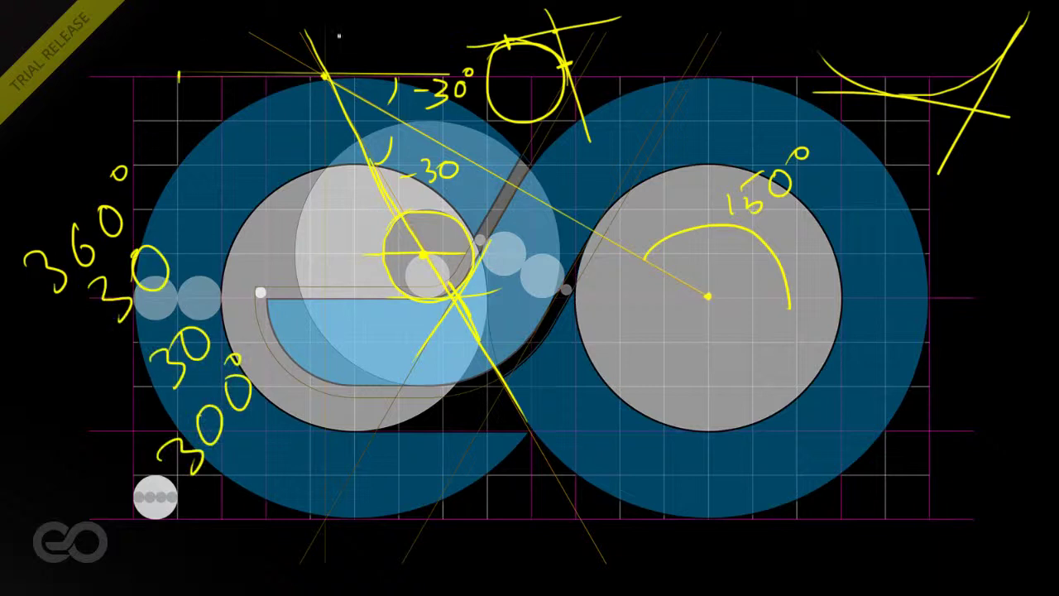
pyautogui.moveTo(357, 60)
pyautogui.mouseDown()
pyautogui.moveTo(285, 29)
pyautogui.moveTo(289, 114)
pyautogui.moveTo(330, 139)
pyautogui.mouseUp()
pyautogui.moveTo(342, 62); pyautogui.dragTo(385, 60)
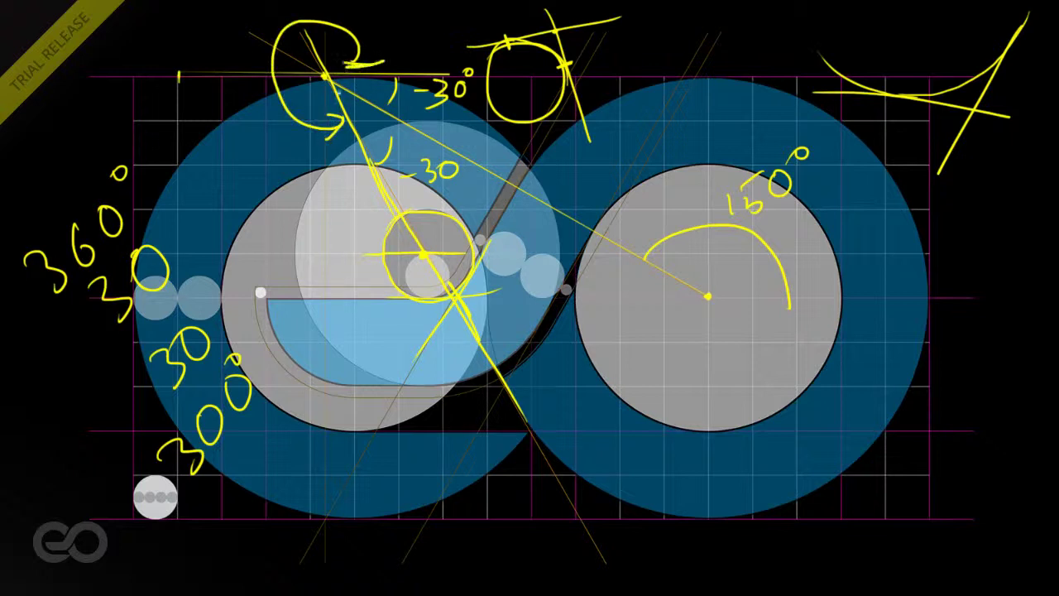
pyautogui.moveTo(327, 80)
pyautogui.mouseDown()
pyautogui.moveTo(470, 377)
pyautogui.moveTo(322, 71)
pyautogui.moveTo(329, 79)
pyautogui.mouseUp()
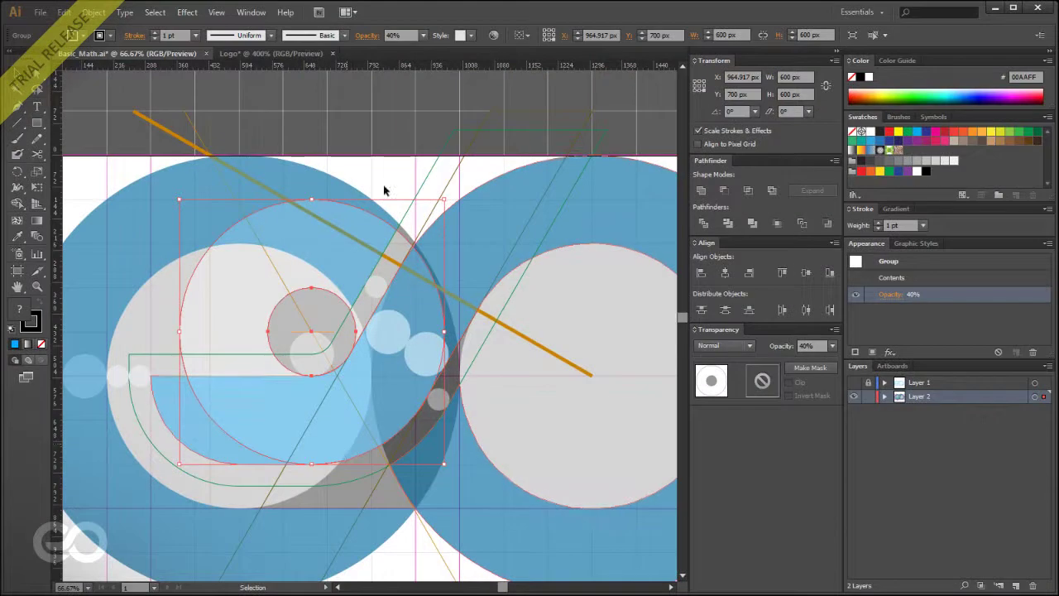
# In the Logo document, draw a 1000 px line at 150° from the right ring's centre.
pyautogui.click(333, 122)
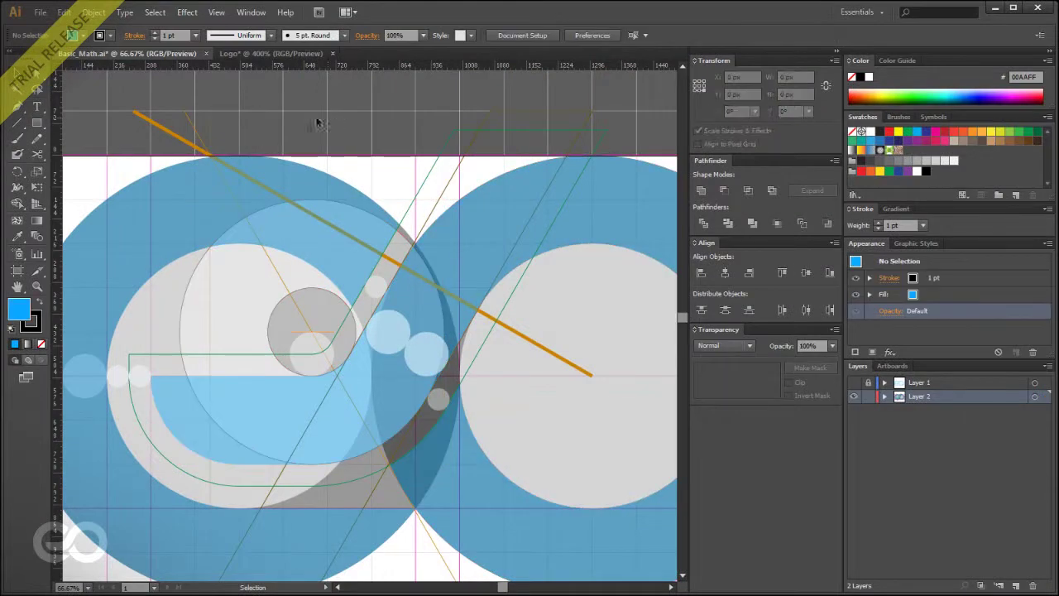
pyautogui.click(240, 53)
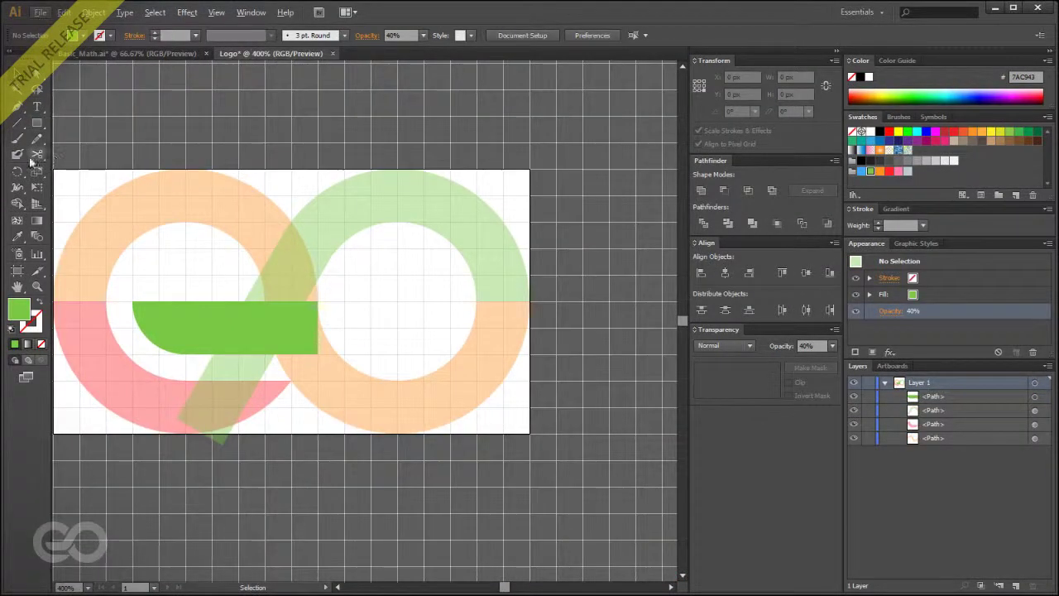
pyautogui.click(17, 122)
pyautogui.scroll(1, 378, 300)
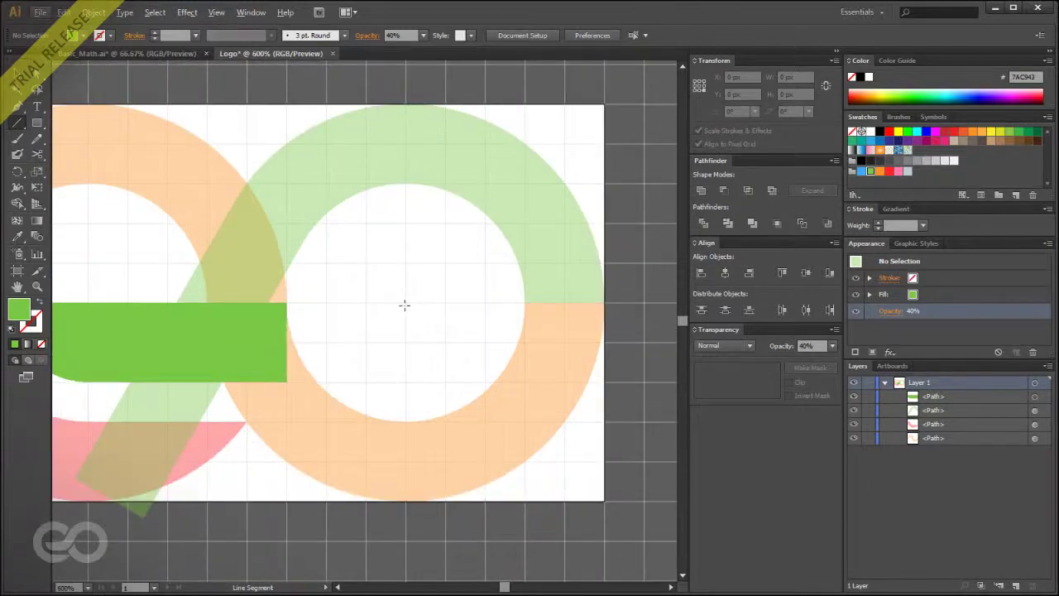
pyautogui.click(406, 304)
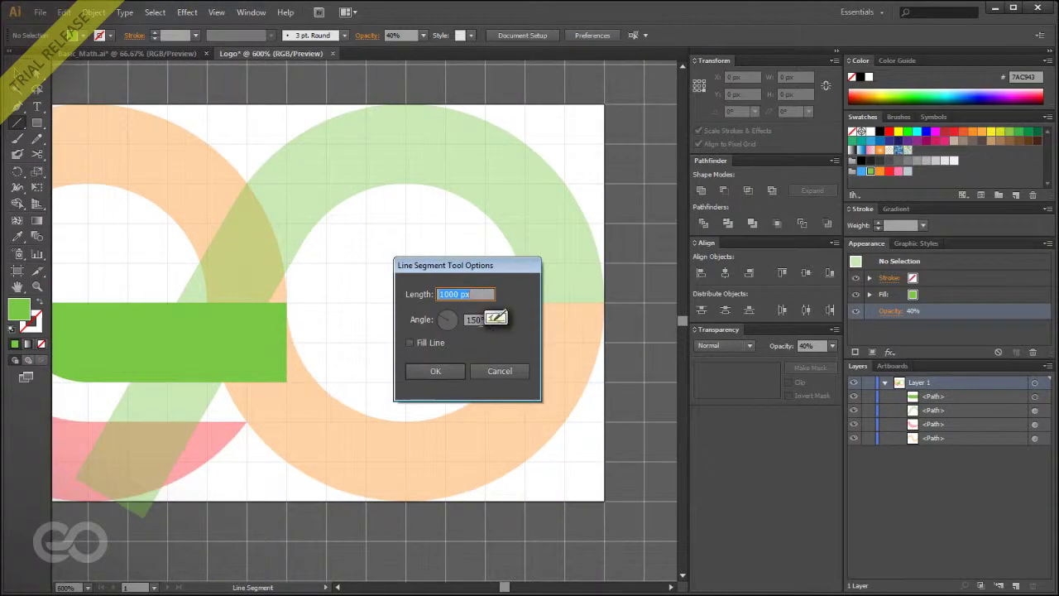
pyautogui.click(435, 370)
pyautogui.scroll(-2, 579, 511)
pyautogui.scroll(6, 286, 273)
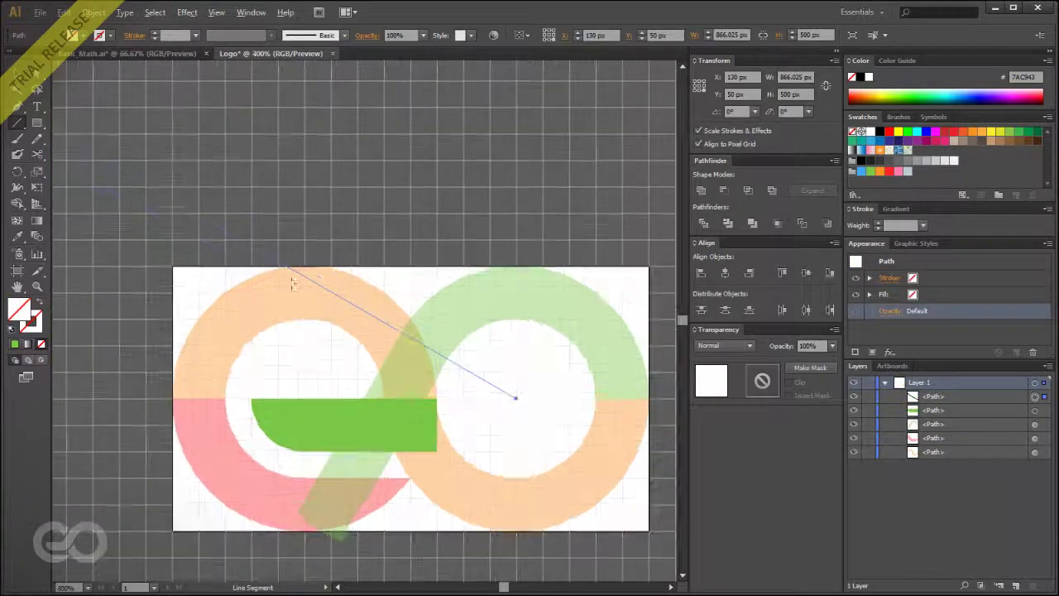
# Undo a stray short line, turn off Snap to Grid, and show the rulers.
pyautogui.press('alt')
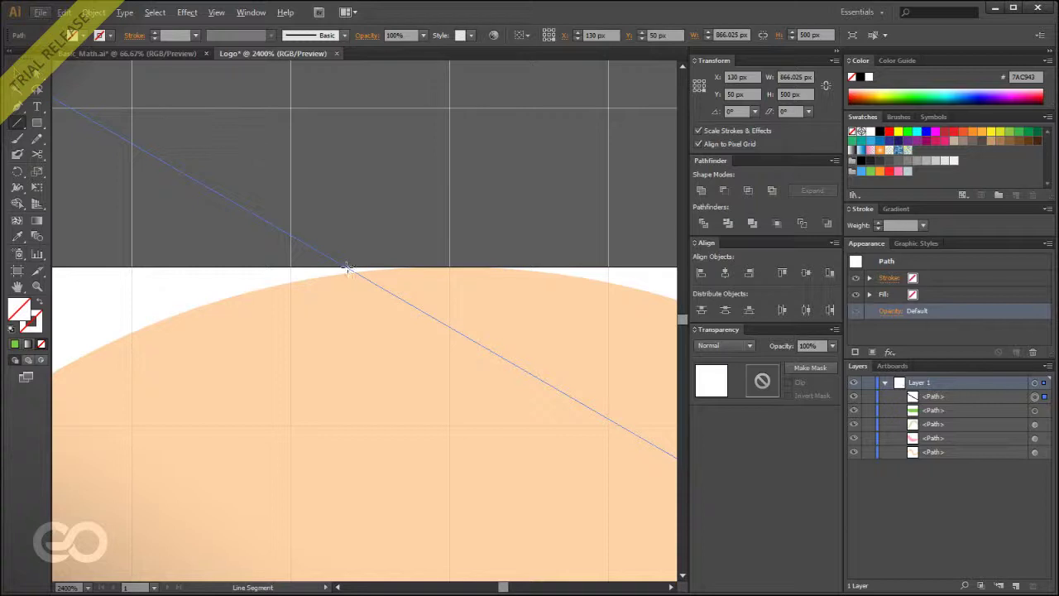
pyautogui.moveTo(347, 267); pyautogui.dragTo(292, 267)
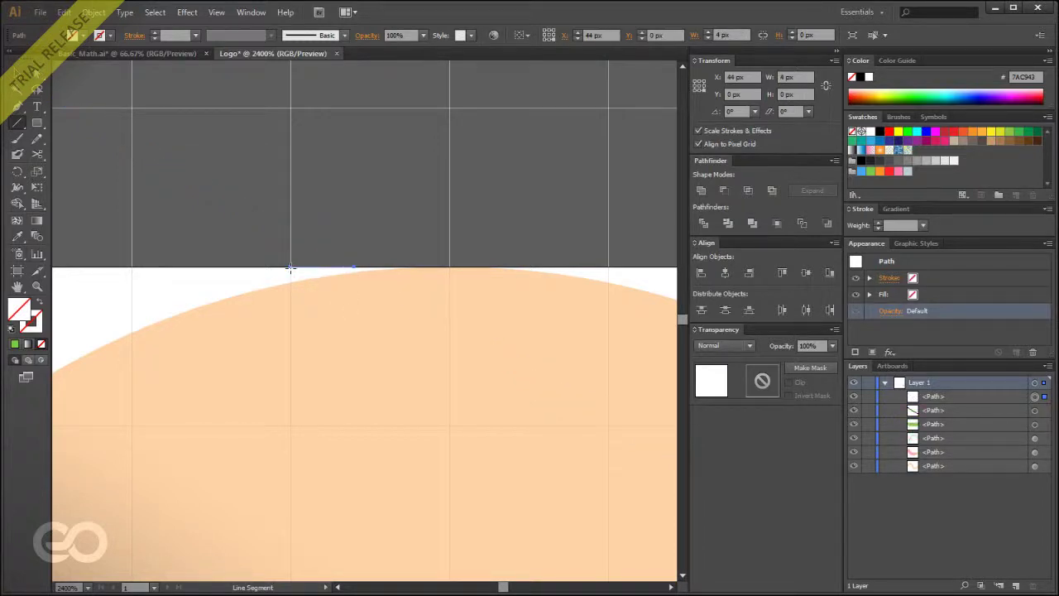
pyautogui.hotkey('ctrl', 'z')
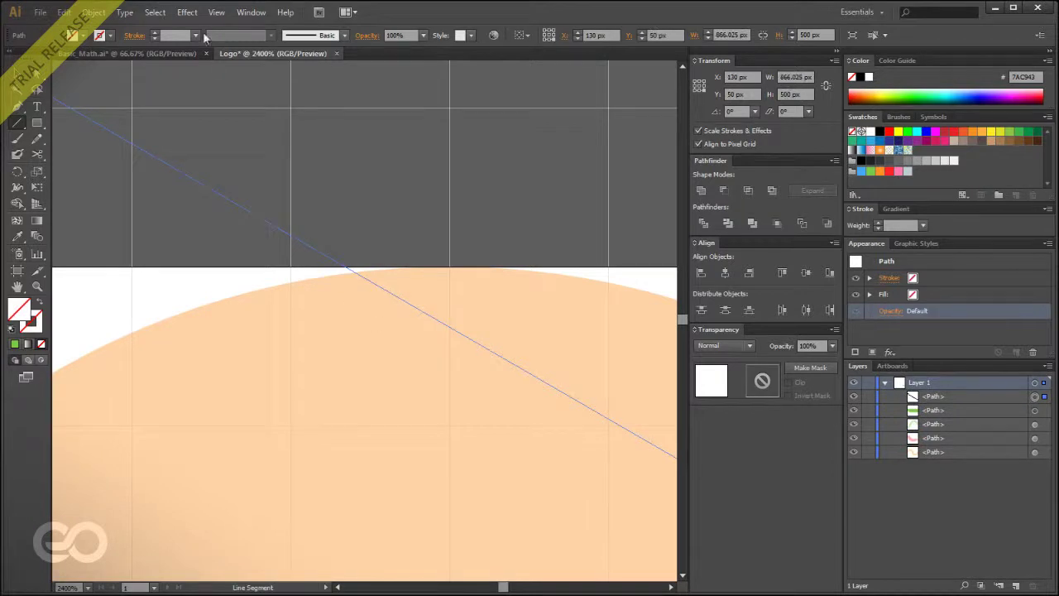
pyautogui.click(213, 12)
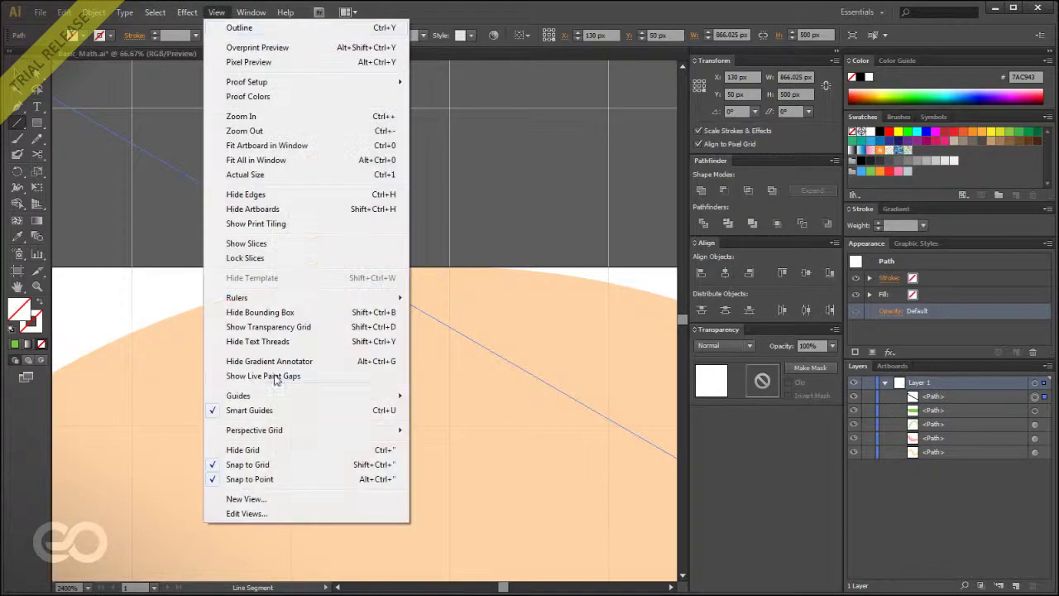
pyautogui.click(252, 465)
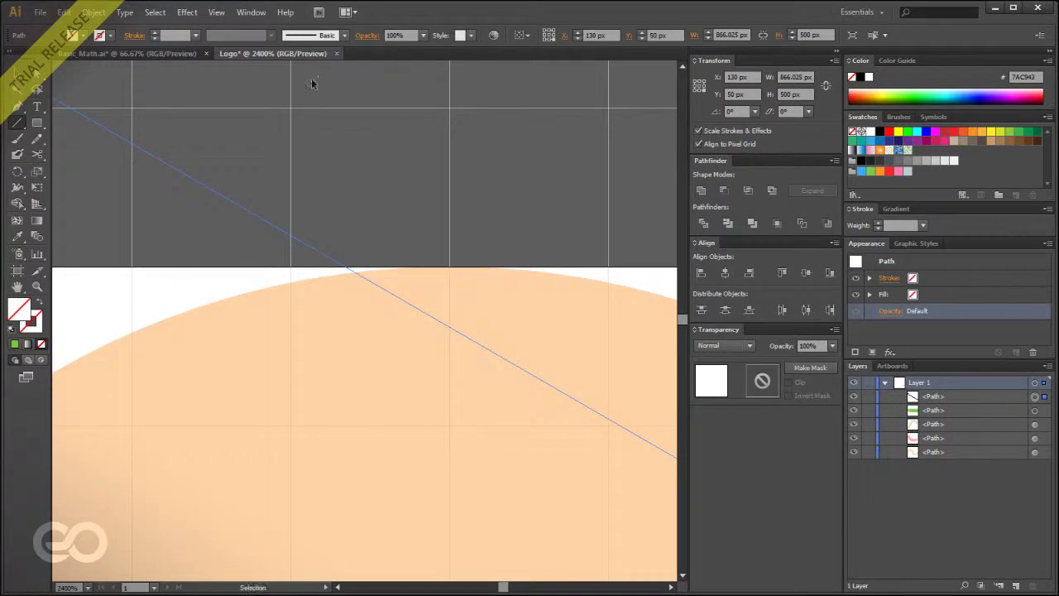
pyautogui.hotkey('ctrl', 'r')
# Place a horizontal guide along the artboard's top edge.
pyautogui.moveTo(233, 254); pyautogui.dragTo(227, 268)
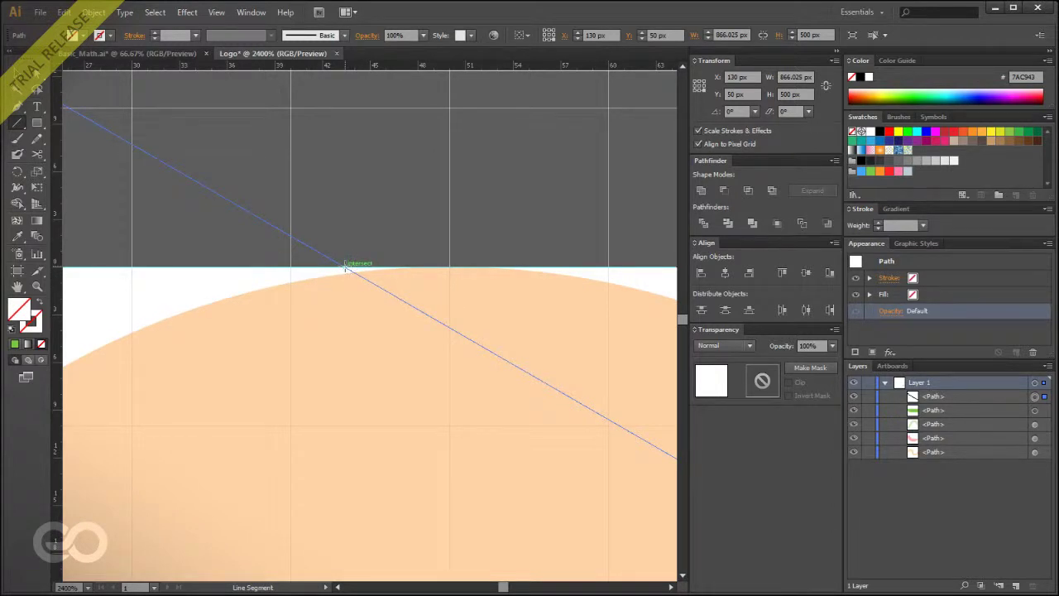
pyautogui.moveTo(345, 266); pyautogui.dragTo(345, 267)
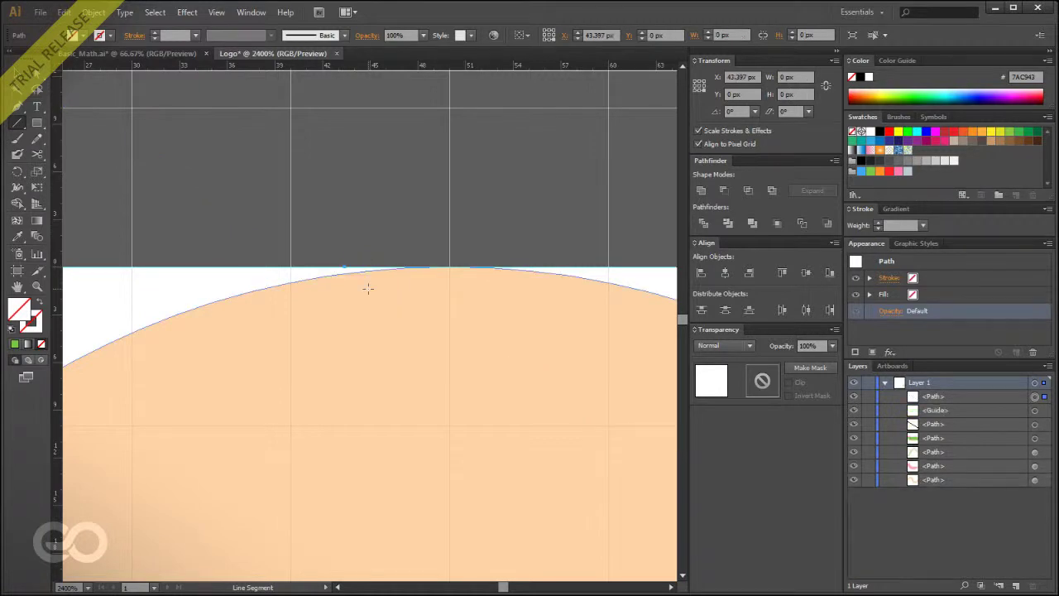
pyautogui.hotkey('ctrl', 'z')
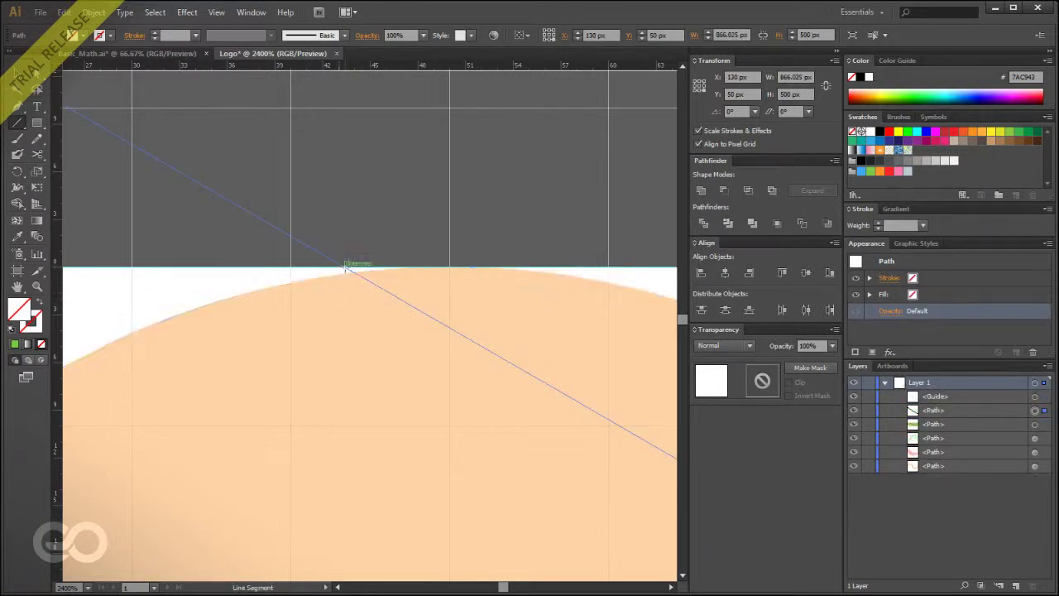
# Draw a 100 px line at 300° from where the 150° line meets the guide.
pyautogui.click(345, 266)
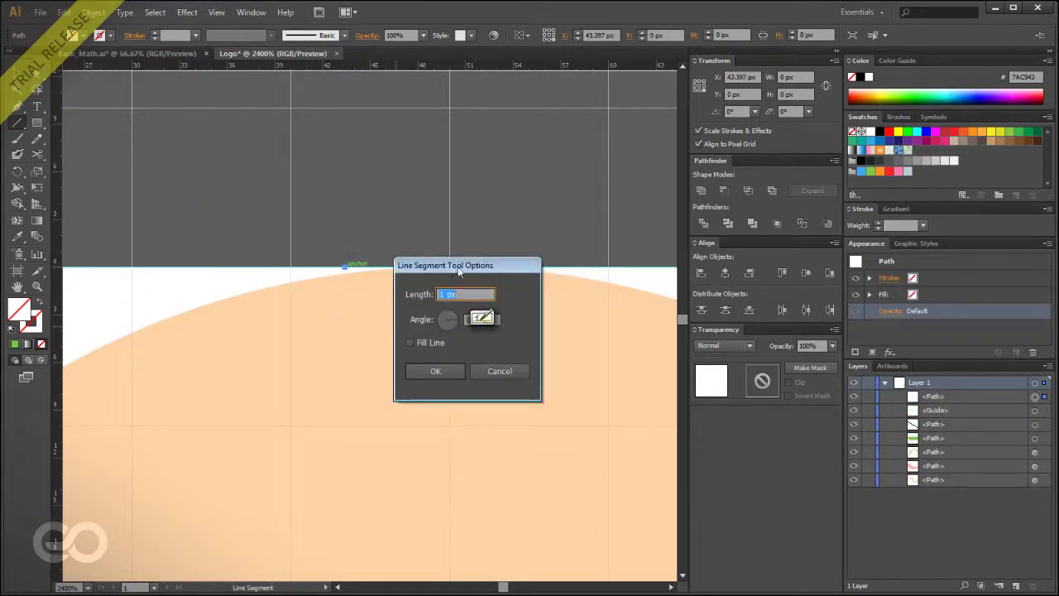
pyautogui.moveTo(459, 272); pyautogui.dragTo(484, 130)
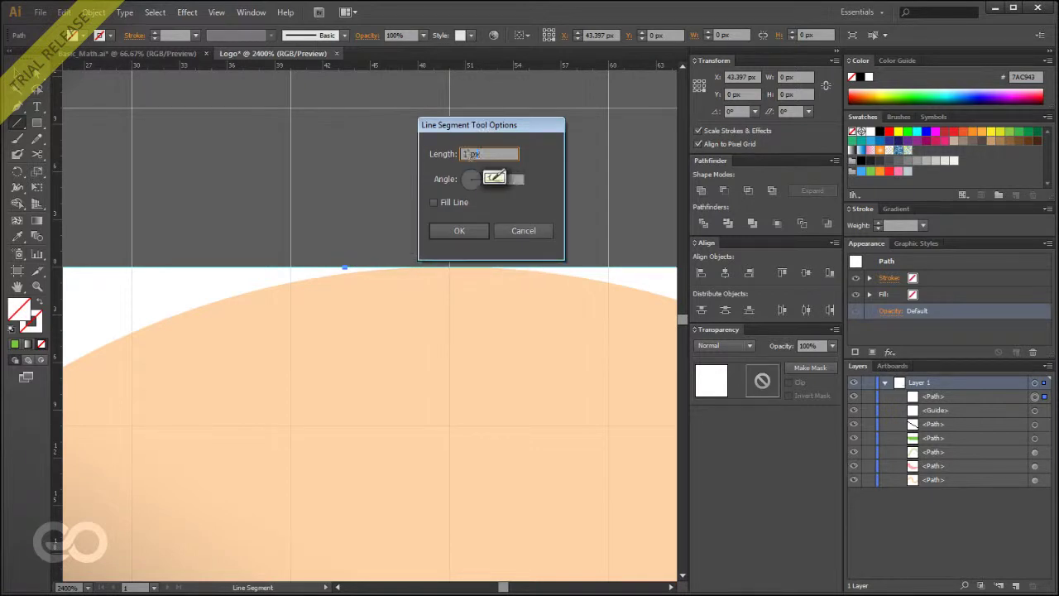
pyautogui.write('00')
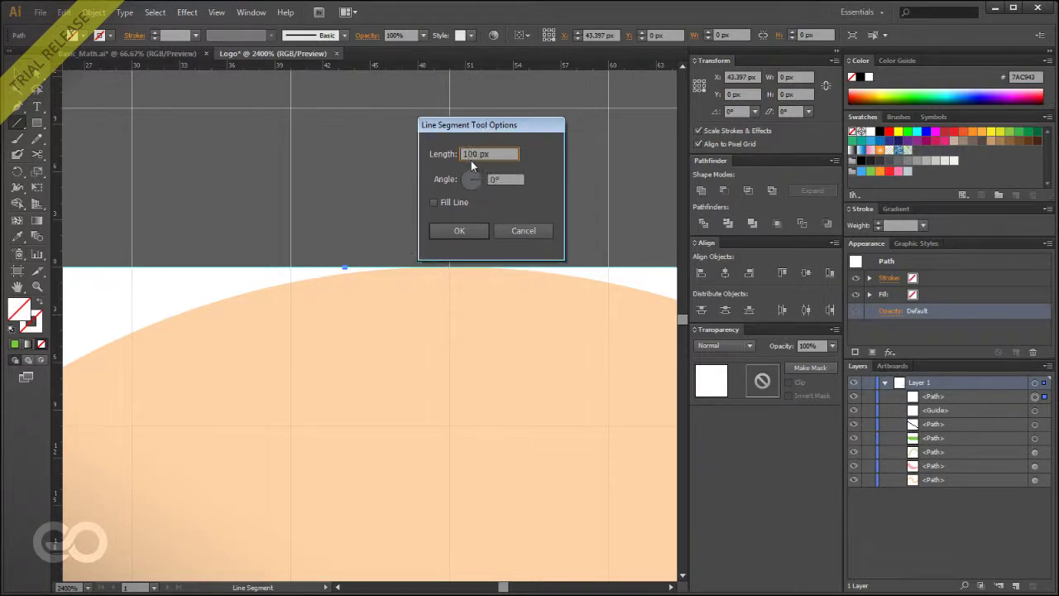
pyautogui.click(493, 180)
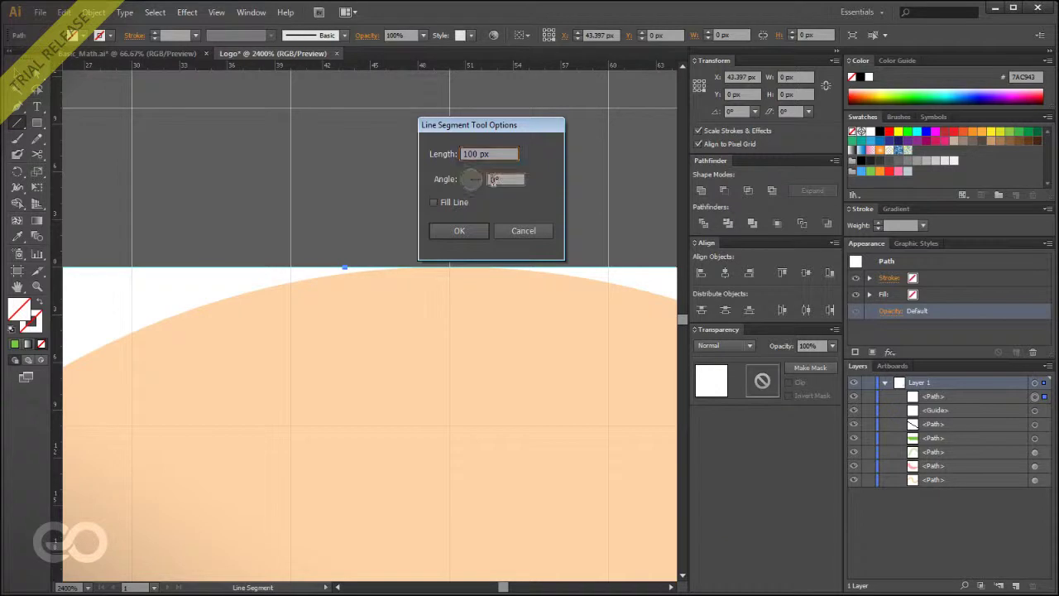
pyautogui.write('300')
pyautogui.click(462, 230)
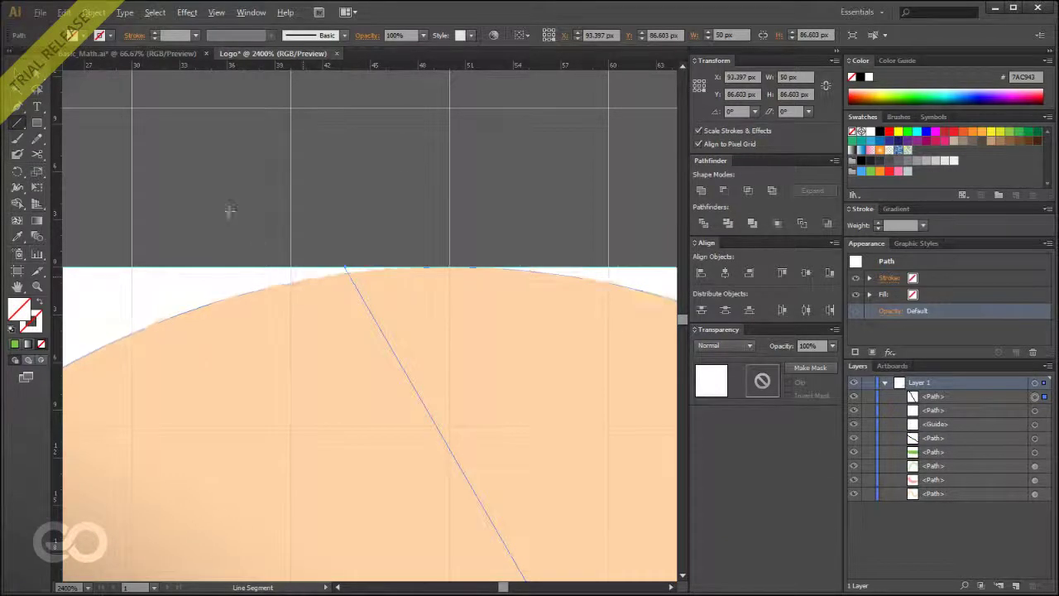
pyautogui.scroll(-4, 218, 184)
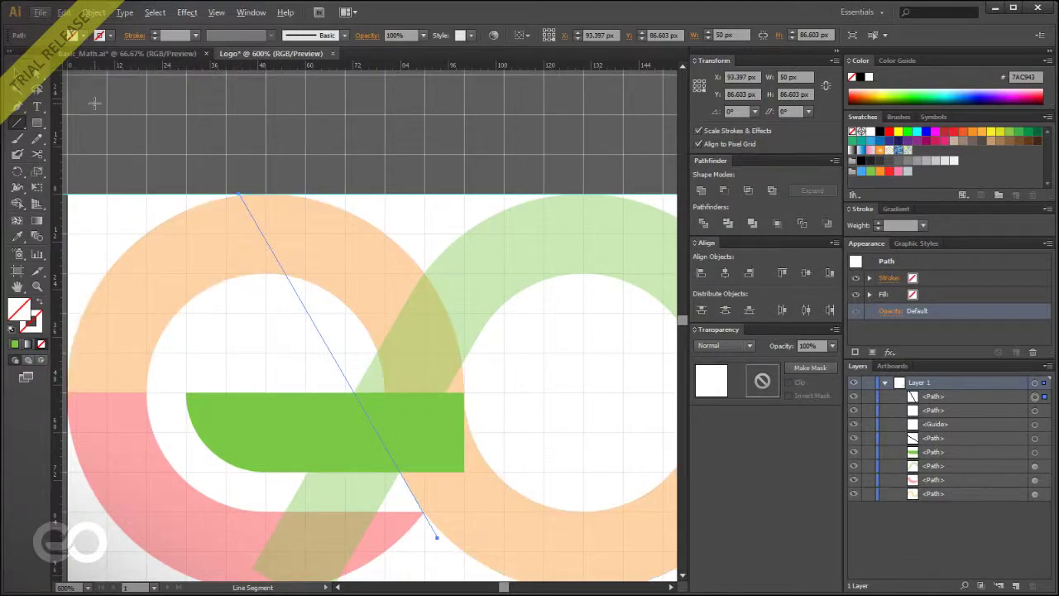
# Delete the stray zero-size path from the Logo artwork.
pyautogui.click(15, 74)
pyautogui.scroll(7, 355, 397)
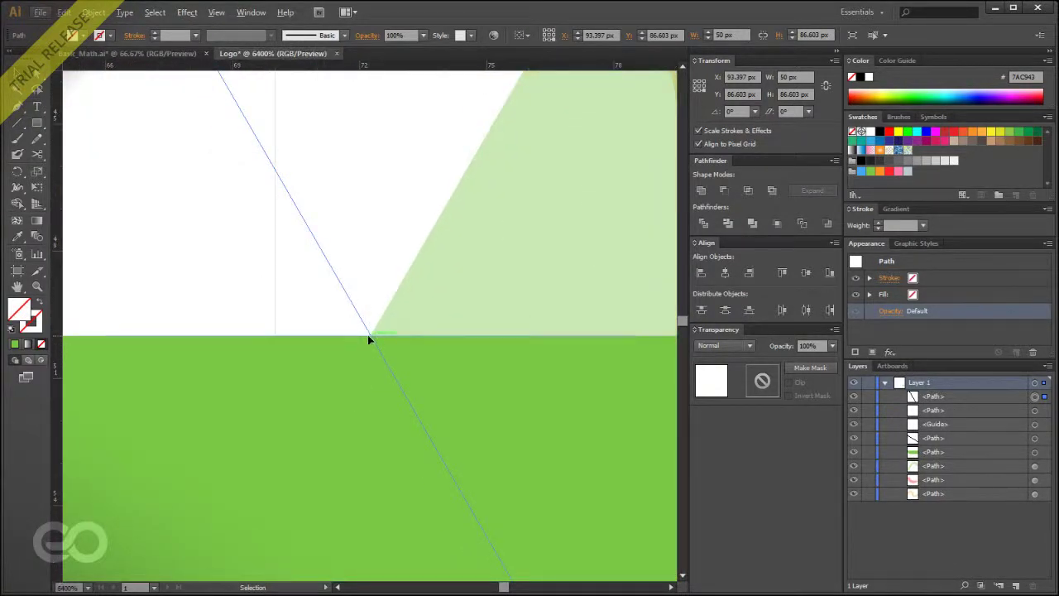
pyautogui.scroll(-7, 372, 388)
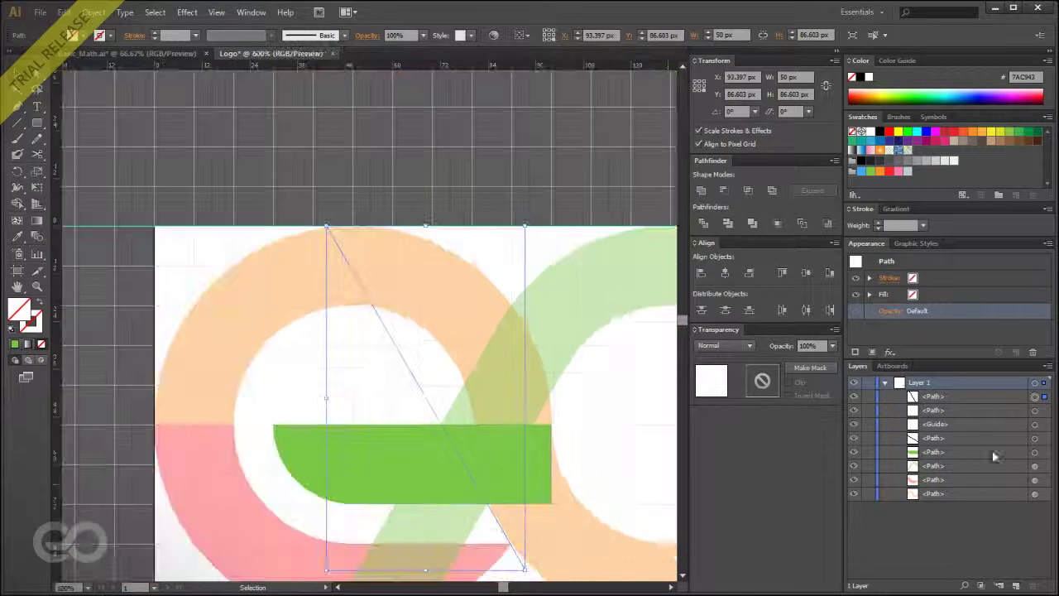
pyautogui.click(325, 225)
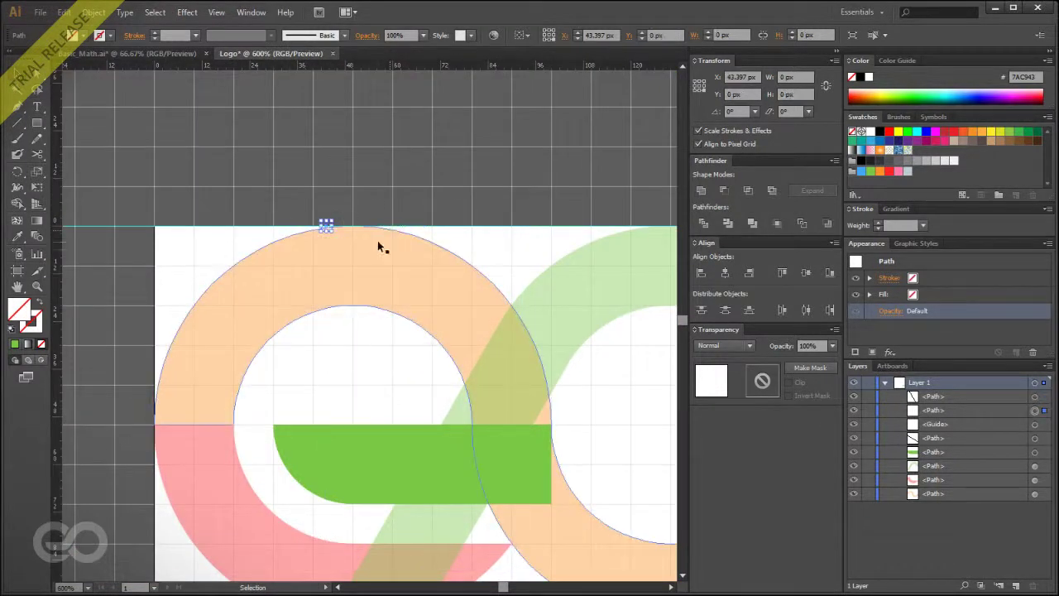
pyautogui.press('Delete')
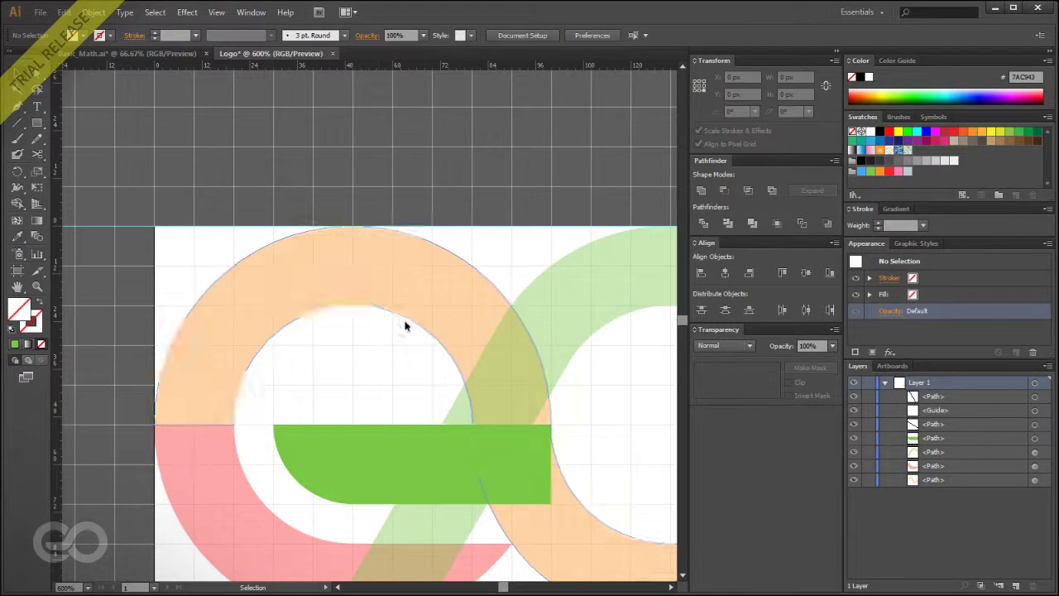
# Add a horizontal guide from the top ruler at the 300° line's lower end, above the green bar.
pyautogui.click(416, 376)
pyautogui.scroll(-1, 265, 340)
pyautogui.scroll(2, 376, 398)
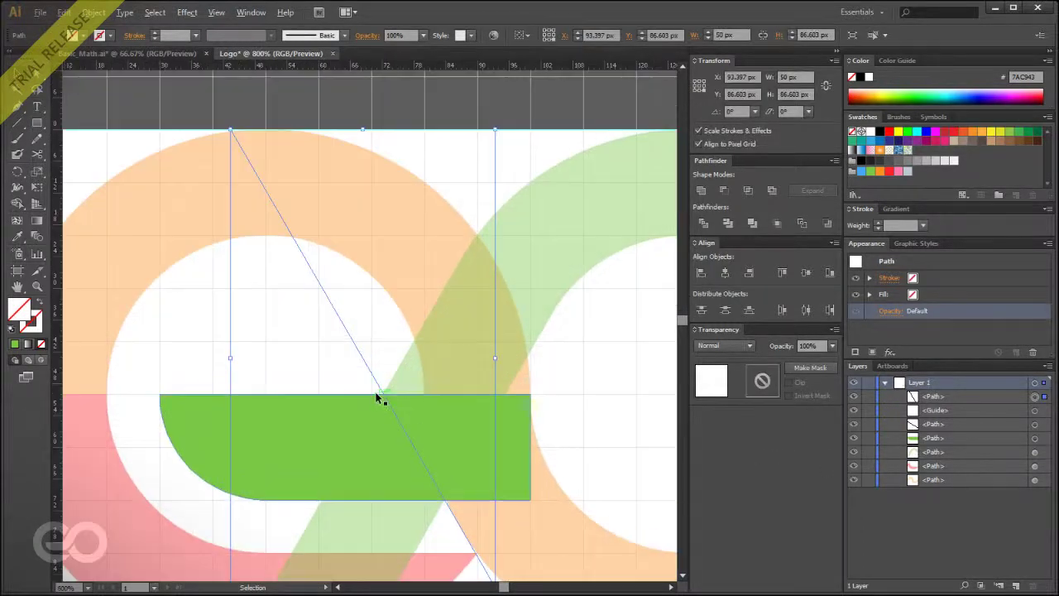
pyautogui.scroll(-1, 384, 398)
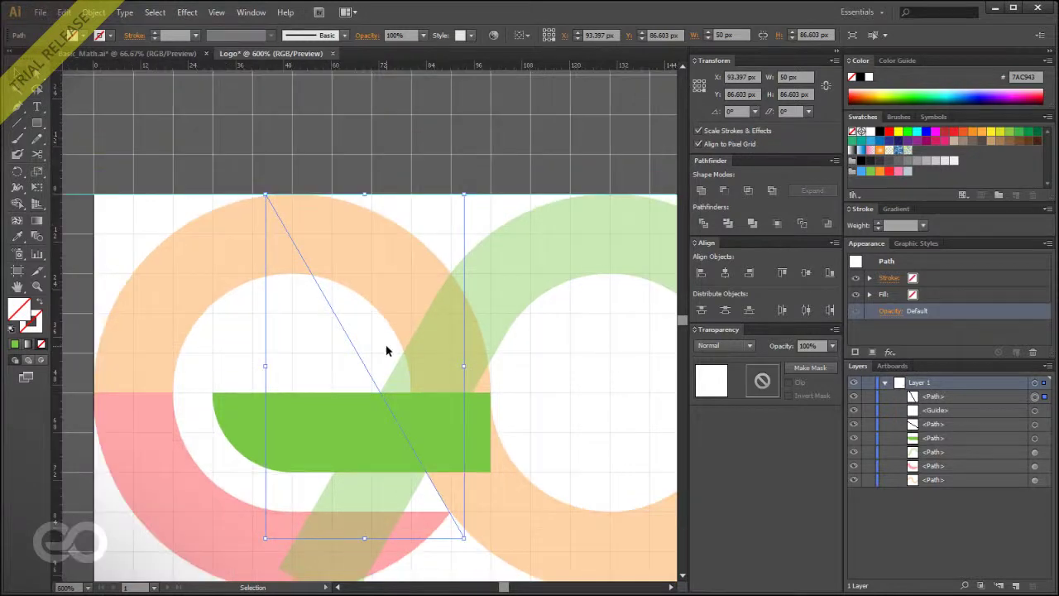
pyautogui.click(368, 140)
pyautogui.moveTo(364, 66); pyautogui.dragTo(310, 345)
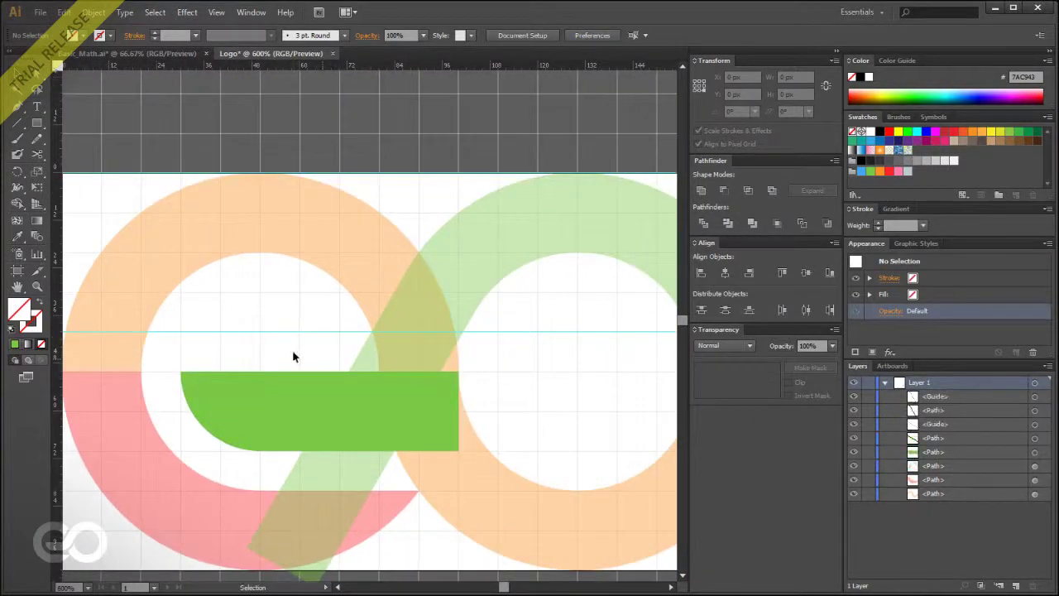
pyautogui.hotkey('ctrl', 't')
# In Outline view, draw a 20 px circle centred where the guide meets the diagonal.
pyautogui.hotkey('ctrl', 'y')
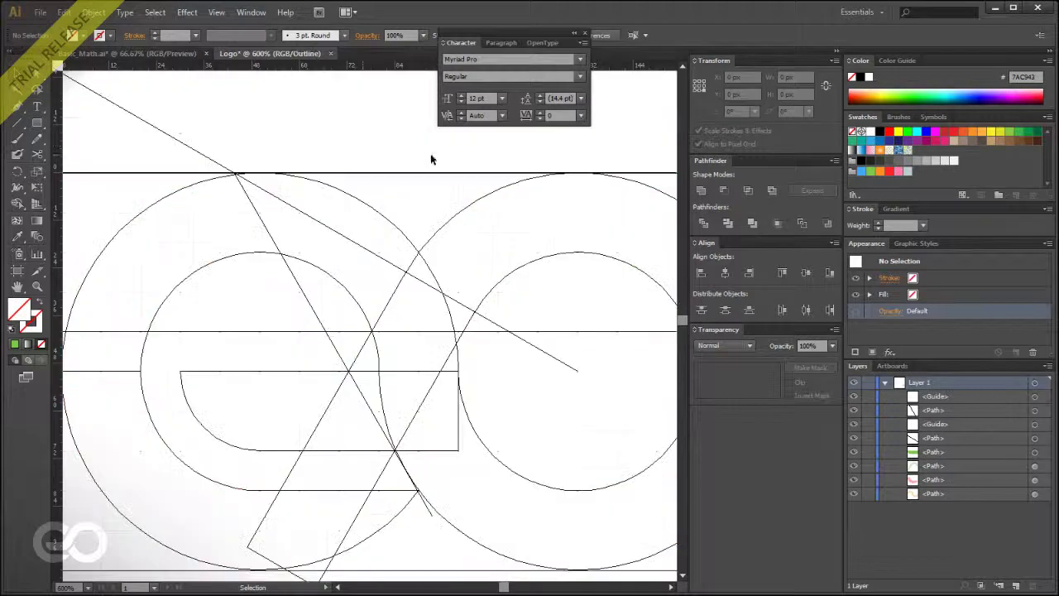
pyautogui.scroll(-2, 367, 385)
pyautogui.scroll(5, 342, 361)
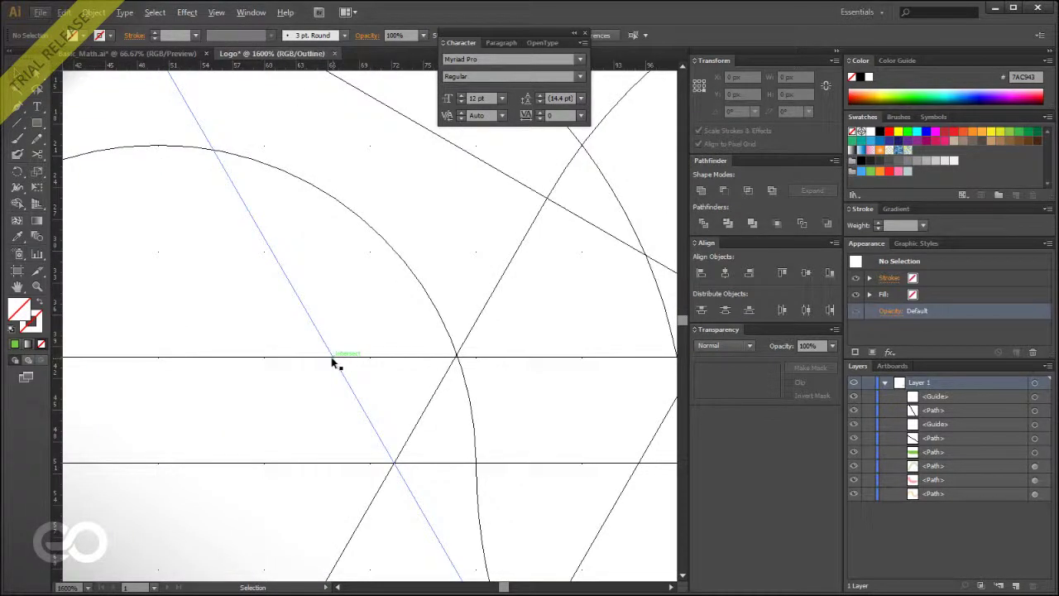
pyautogui.moveTo(36, 123); pyautogui.dragTo(98, 157)
pyautogui.moveTo(331, 356); pyautogui.dragTo(364, 462)
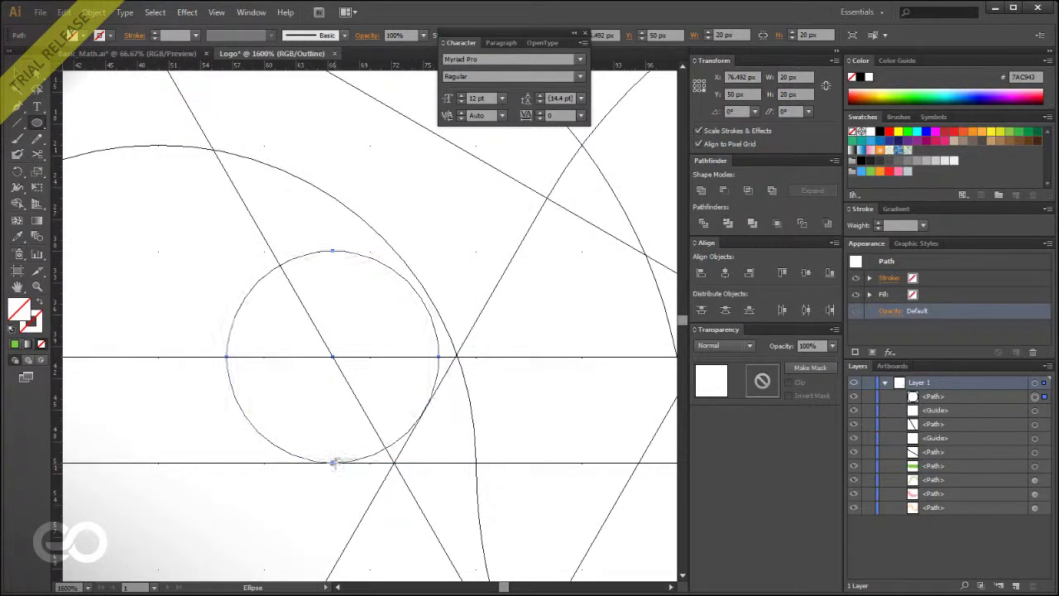
# Draw a 60 px circle around the same centre and return to coloured preview.
pyautogui.scroll(-2, 230, 284)
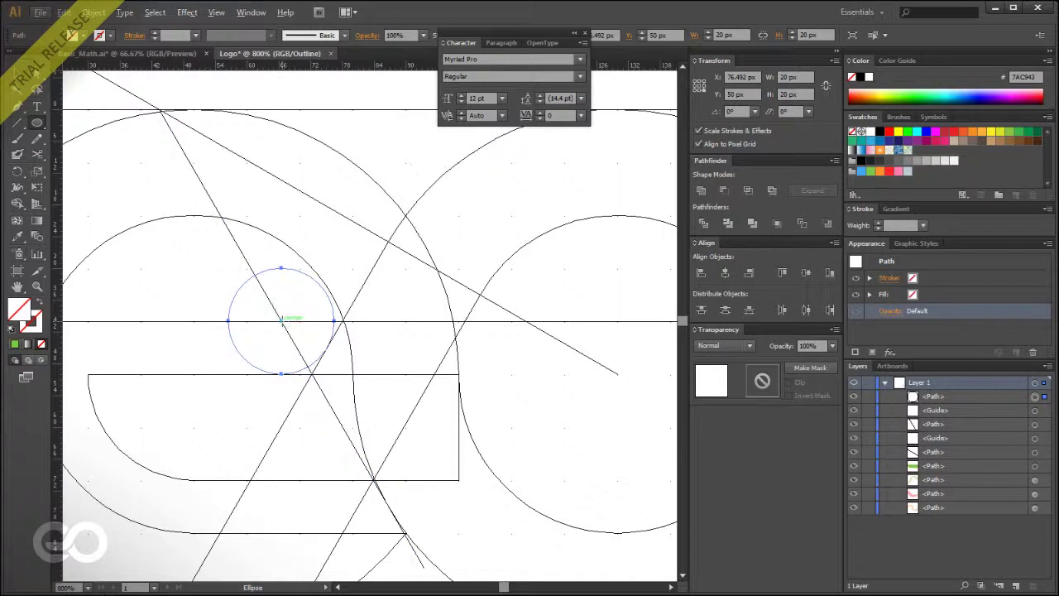
pyautogui.moveTo(282, 319); pyautogui.dragTo(296, 478)
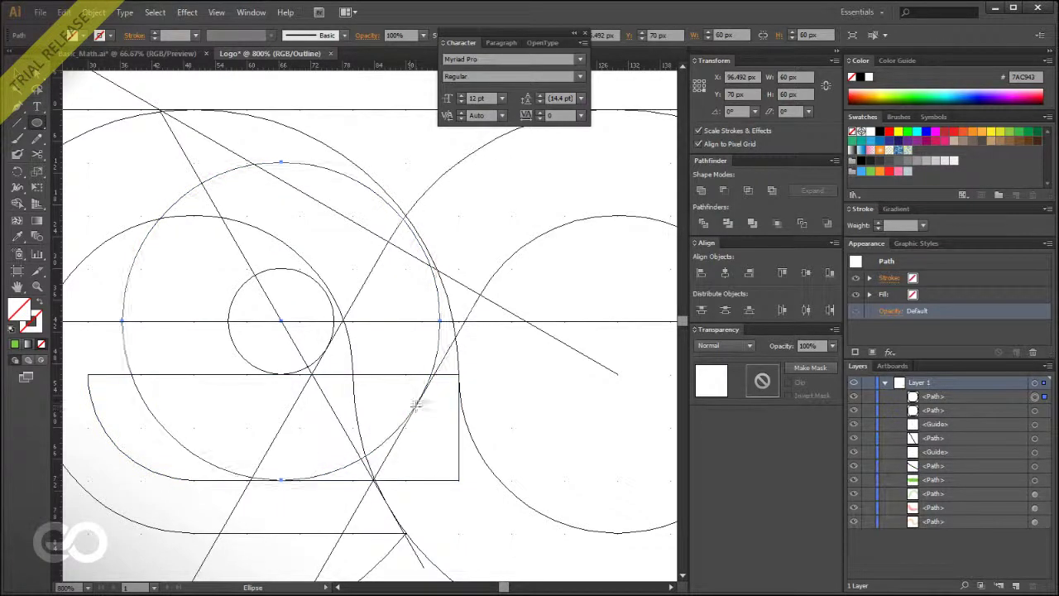
pyautogui.scroll(-2, 370, 389)
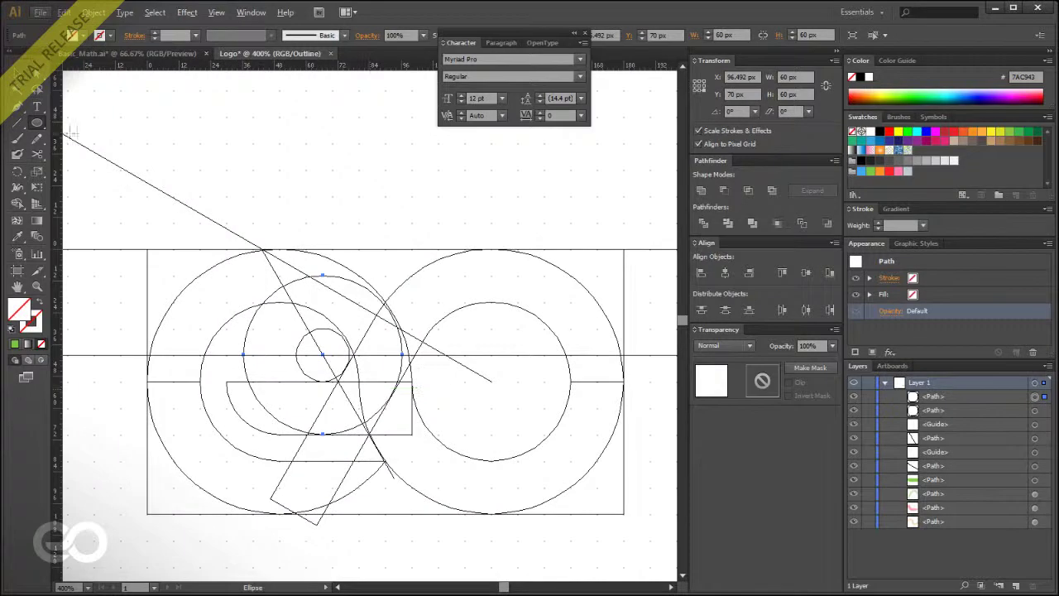
pyautogui.click(322, 186)
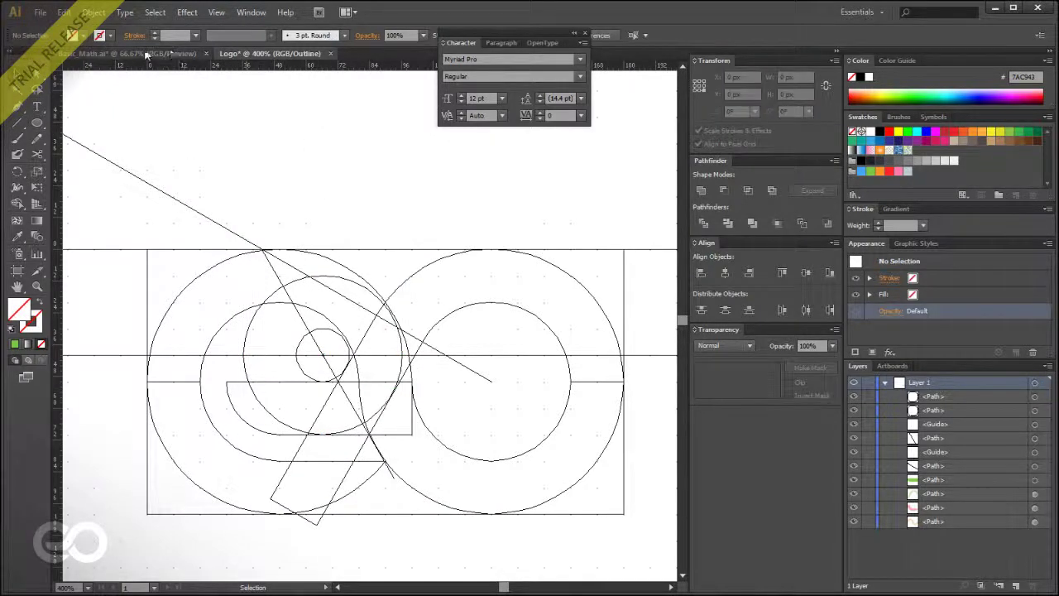
pyautogui.hotkey('ctrl', 'Tab')
pyautogui.click(273, 53)
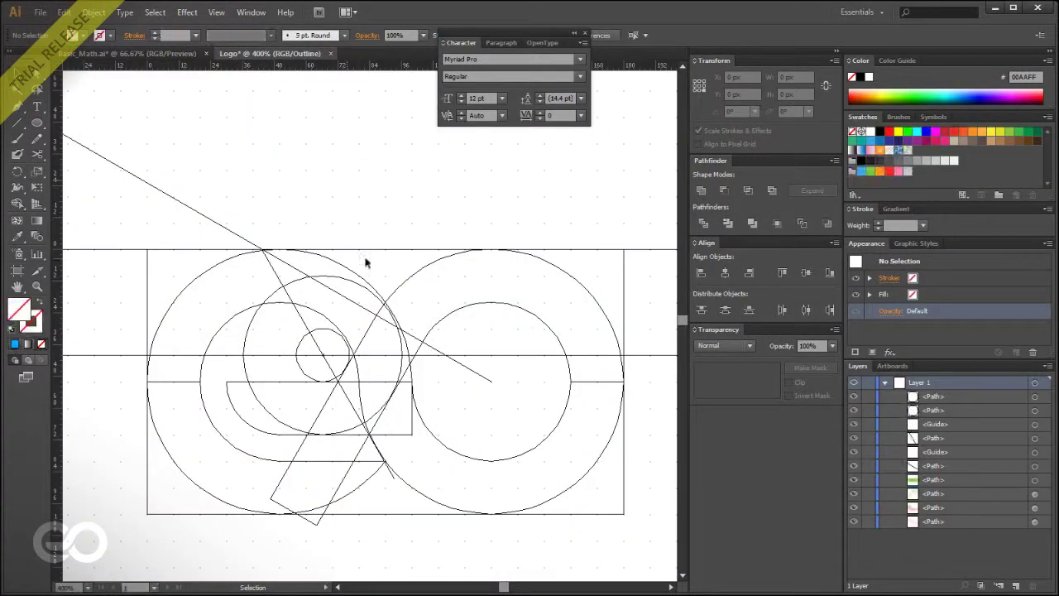
pyautogui.hotkey('ctrl', 'y')
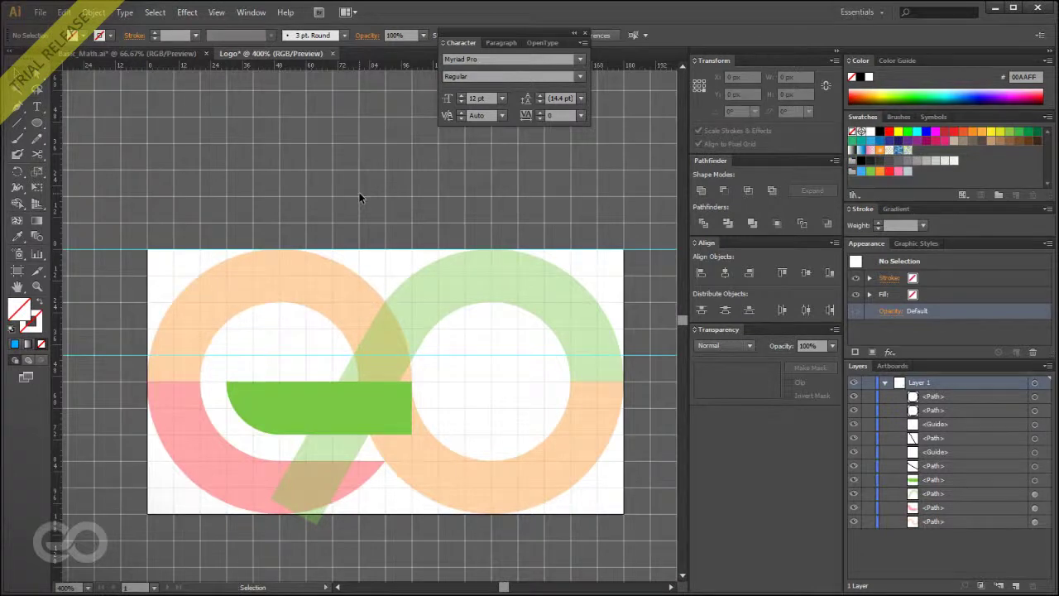
# Fill the 20 px and 60 px circles with a tan swatch.
pyautogui.click(311, 378)
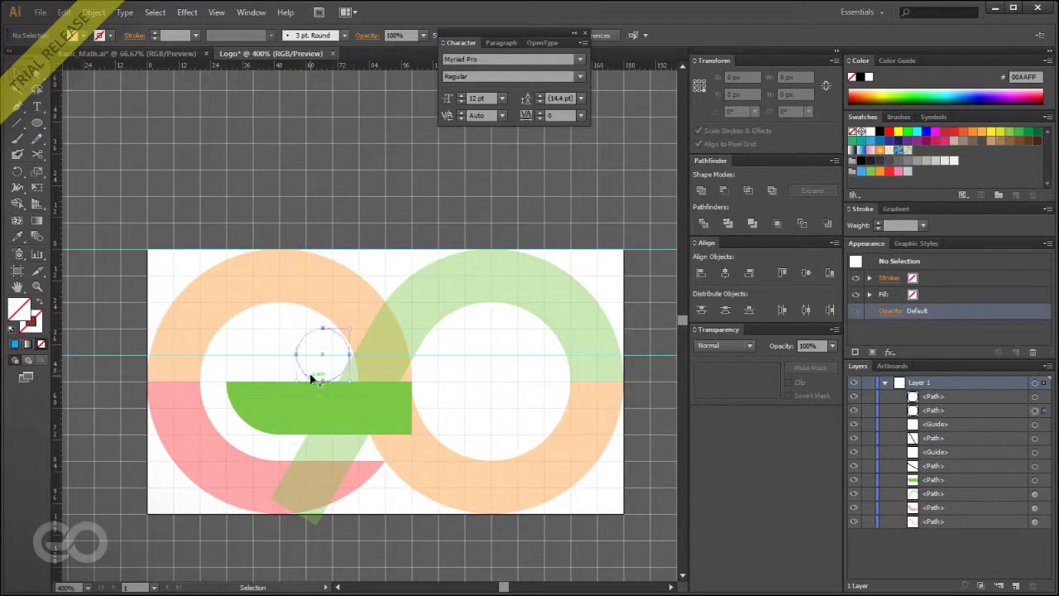
pyautogui.click(311, 378)
pyautogui.keyDown('shift'); pyautogui.click(242, 345); pyautogui.keyUp('shift')
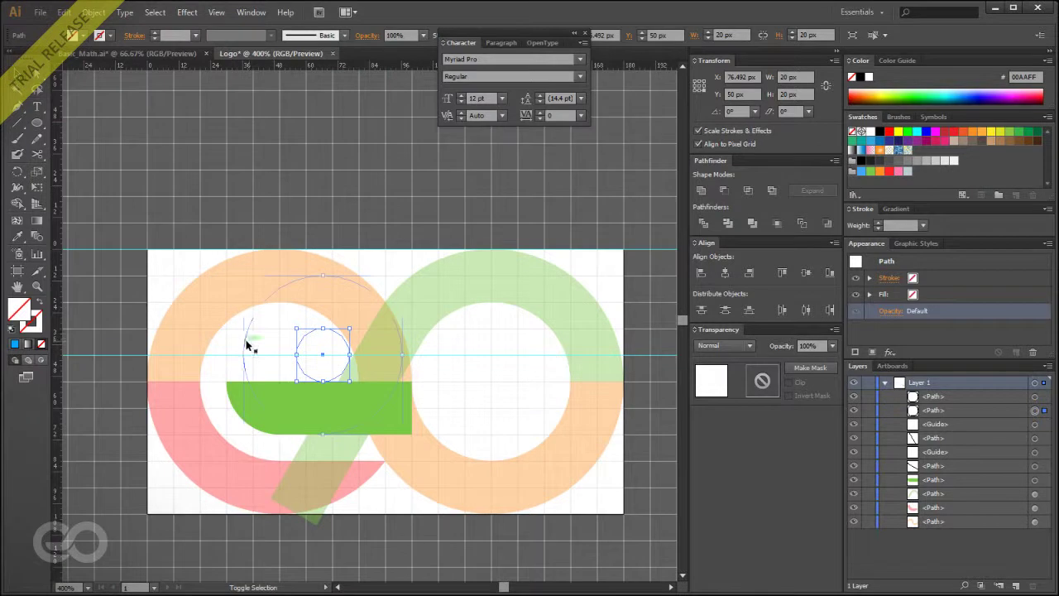
pyautogui.click(964, 145)
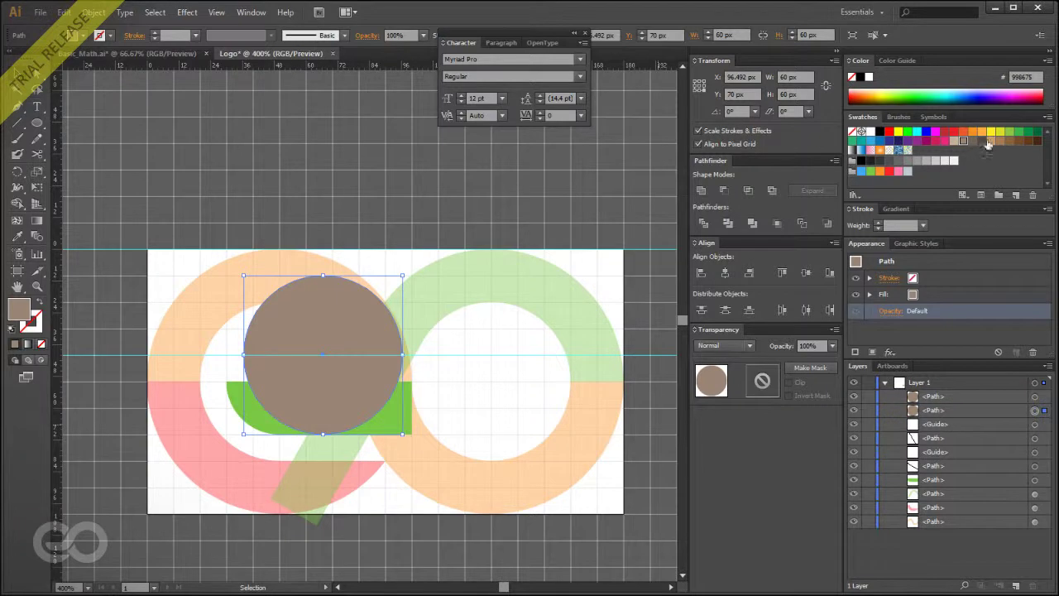
pyautogui.click(985, 143)
pyautogui.click(251, 184)
# Trim the green band's lower end flush with the bar using a rectangle and Minus Front.
pyautogui.scroll(-1, 152, 202)
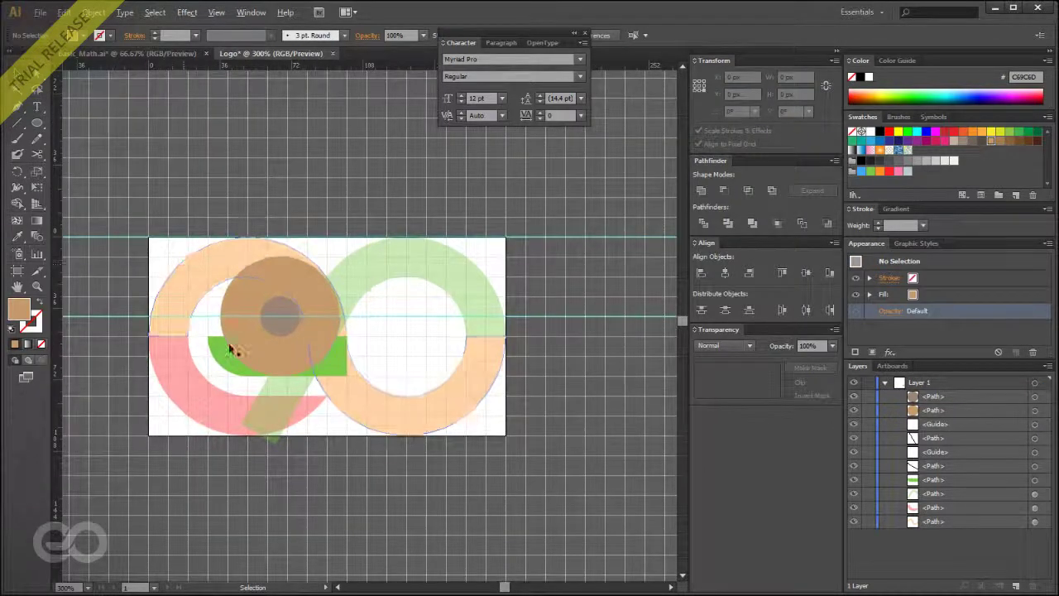
pyautogui.scroll(2, 234, 349)
pyautogui.click(339, 434)
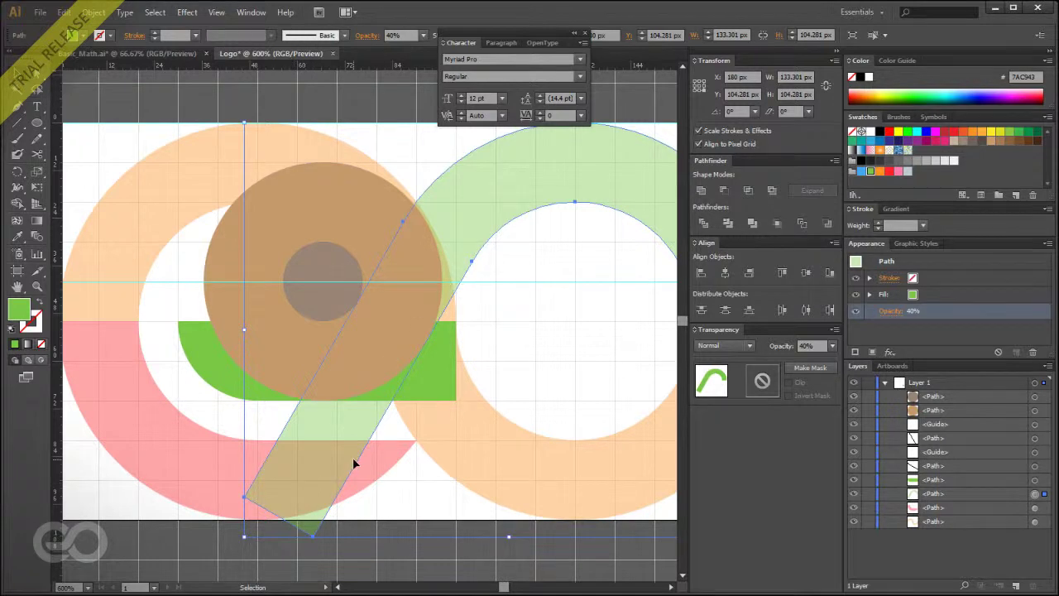
pyautogui.moveTo(37, 123); pyautogui.dragTo(83, 118)
pyautogui.moveTo(511, 574)
pyautogui.mouseDown()
pyautogui.moveTo(348, 425)
pyautogui.moveTo(170, 401)
pyautogui.mouseUp()
pyautogui.click(20, 73)
pyautogui.keyDown('shift'); pyautogui.click(520, 187); pyautogui.keyUp('shift')
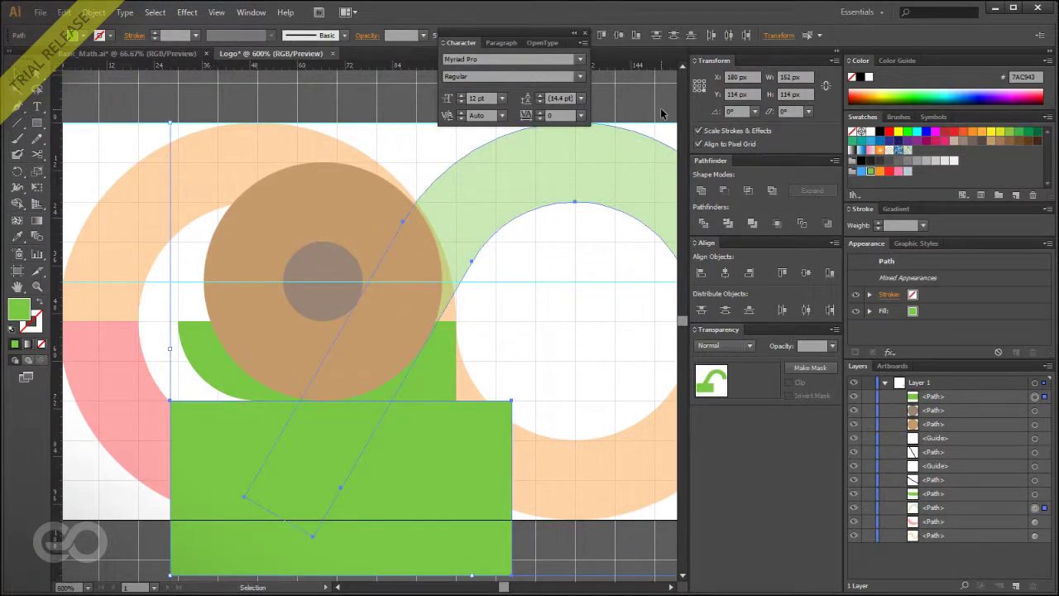
pyautogui.click(724, 191)
pyautogui.click(231, 96)
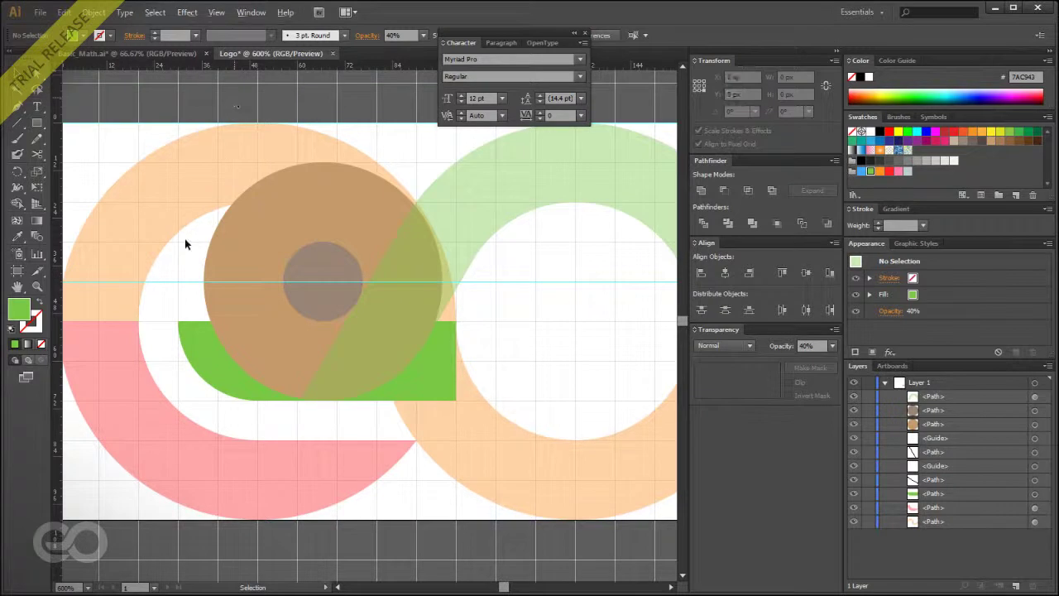
pyautogui.scroll(-1, 330, 319)
pyautogui.hscroll(1, 331, 319)
pyautogui.click(357, 344)
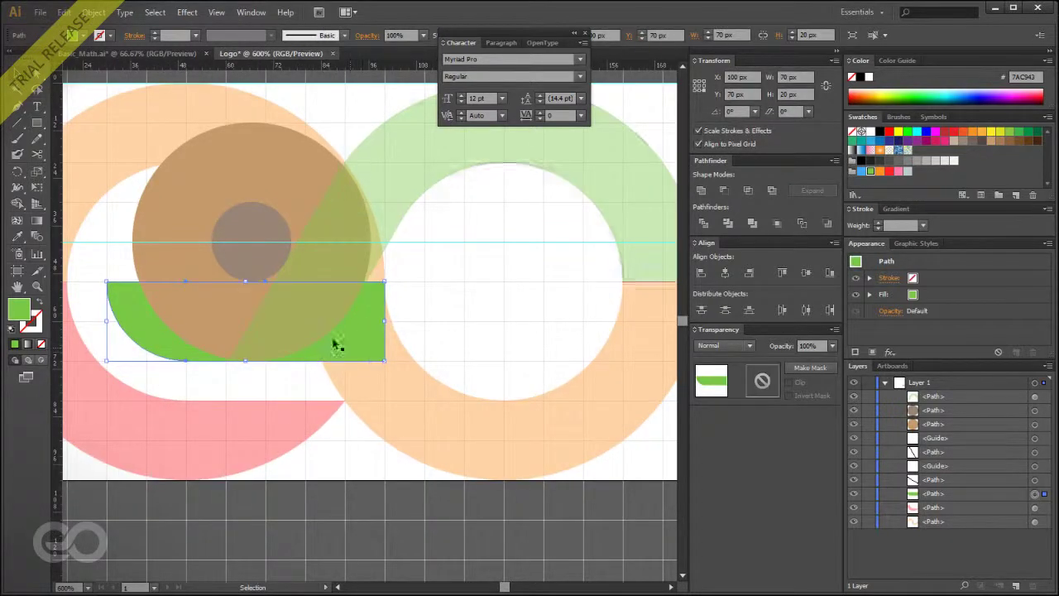
# Cut off the green bar's right end with a rectangle and Minus Front.
pyautogui.press('m')
pyautogui.moveTo(484, 266); pyautogui.dragTo(305, 425)
pyautogui.press('v')
pyautogui.keyDown('shift'); pyautogui.click(130, 320); pyautogui.keyUp('shift')
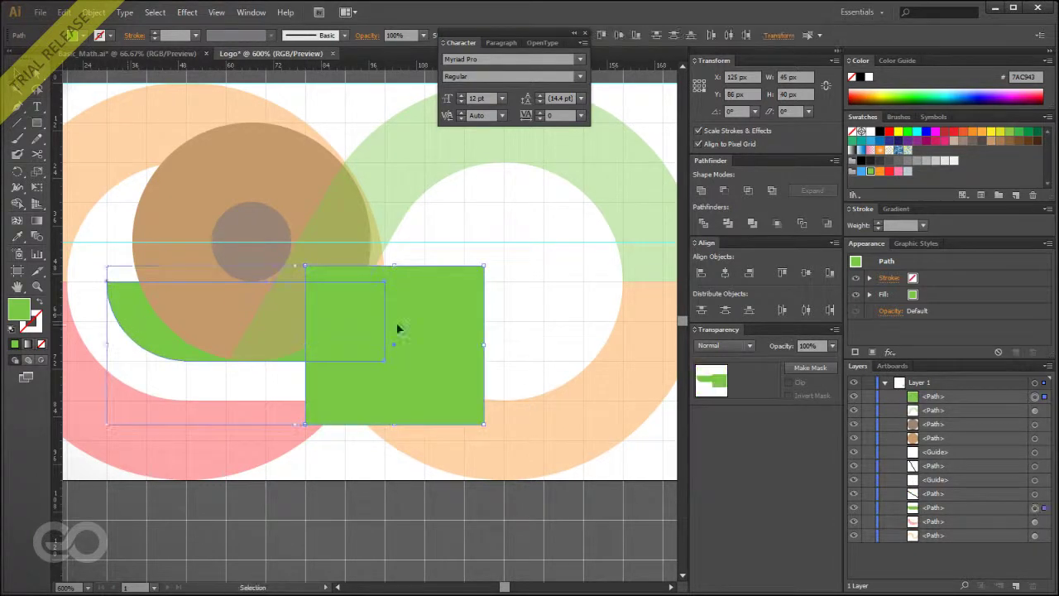
pyautogui.click(724, 190)
pyautogui.click(373, 536)
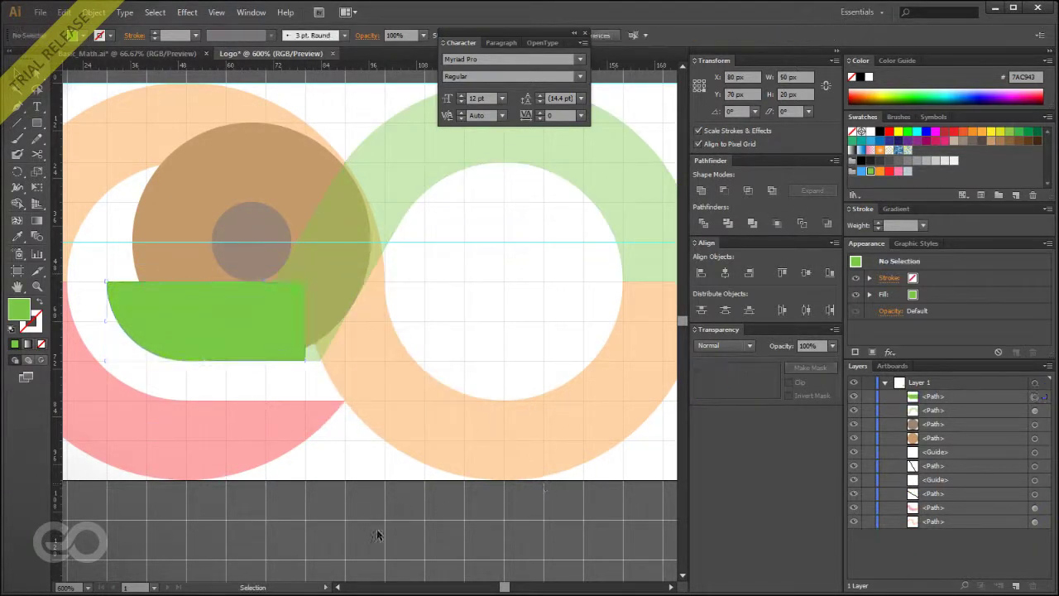
# Unite the trimmed green bar and diagonal band into one S-shaped path.
pyautogui.click(199, 311)
pyautogui.keyDown('shift'); pyautogui.click(396, 196); pyautogui.keyUp('shift')
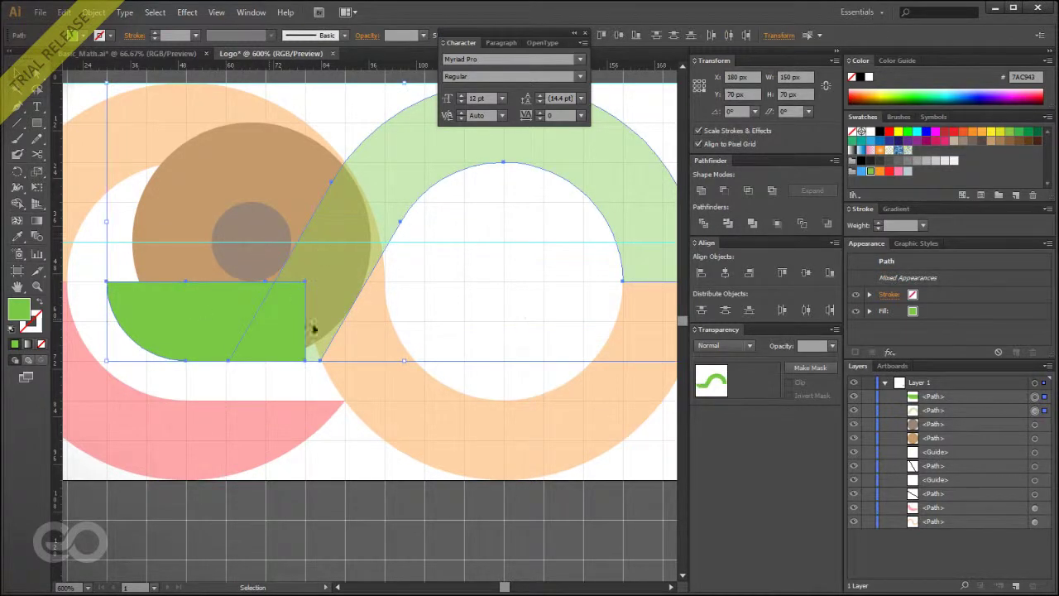
pyautogui.click(700, 191)
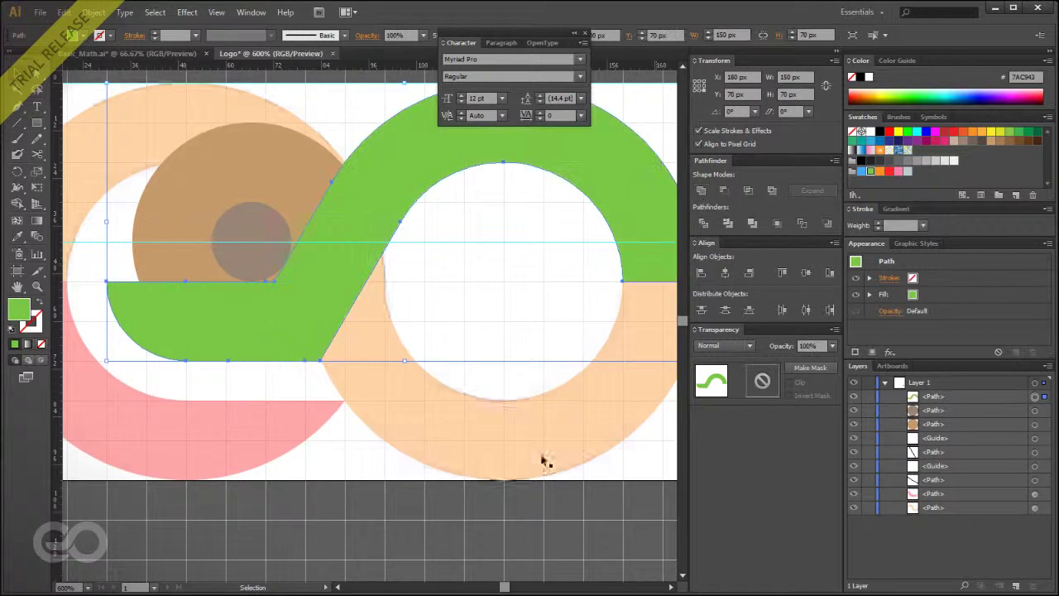
pyautogui.click(343, 539)
pyautogui.scroll(-1, 345, 536)
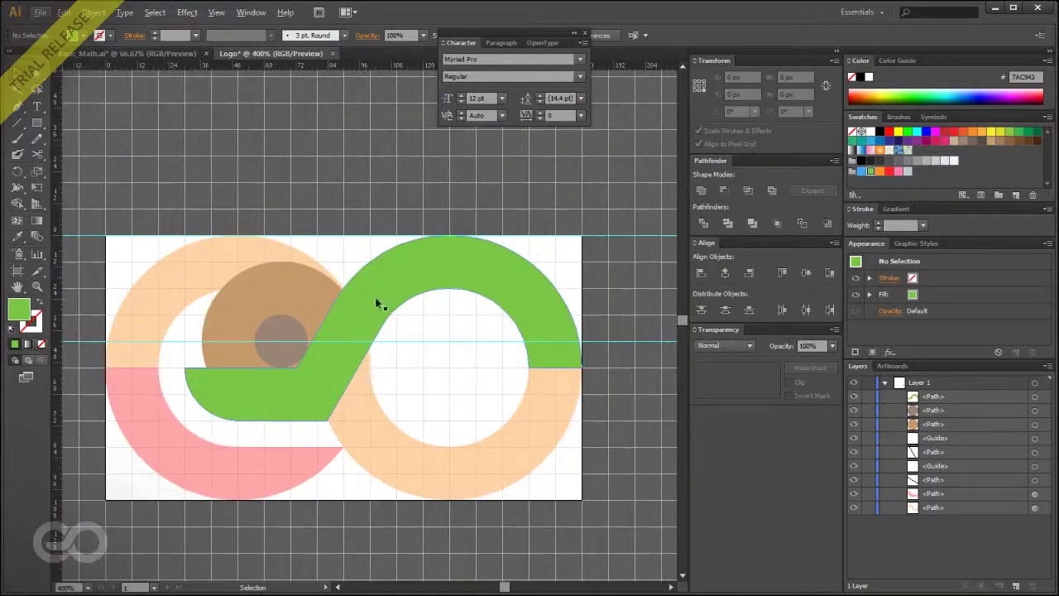
# Set the green S-shape's opacity to 30%.
pyautogui.click(335, 397)
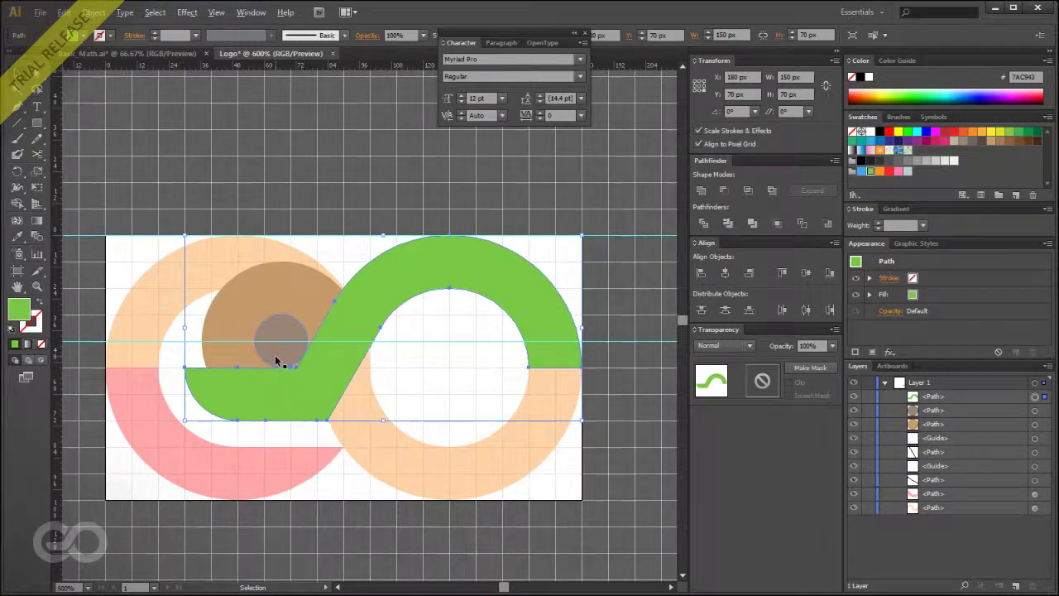
pyautogui.scroll(4, 298, 366)
pyautogui.scroll(-1, 316, 323)
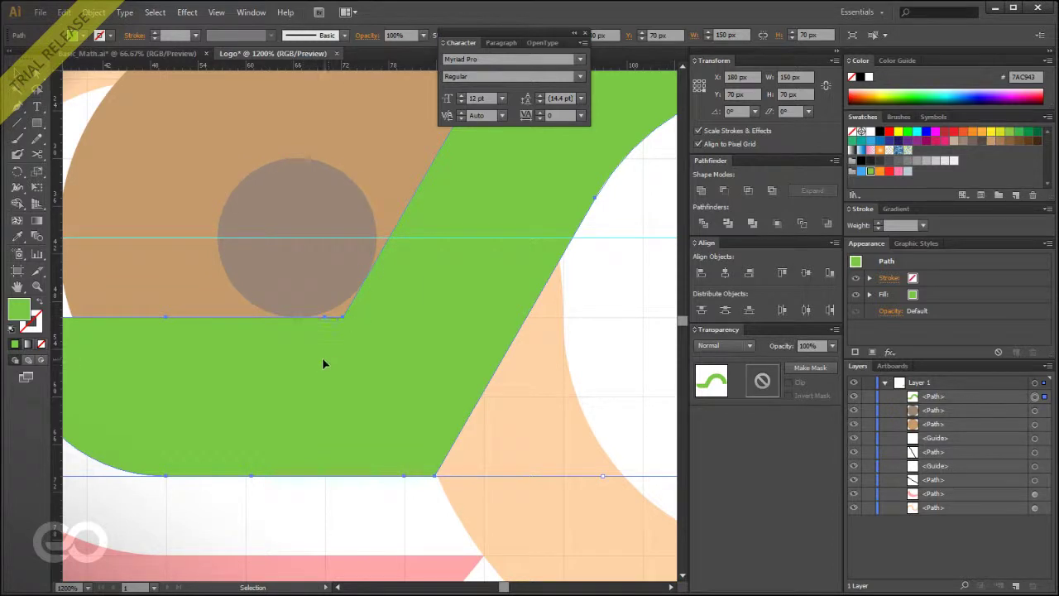
pyautogui.scroll(-1, 301, 359)
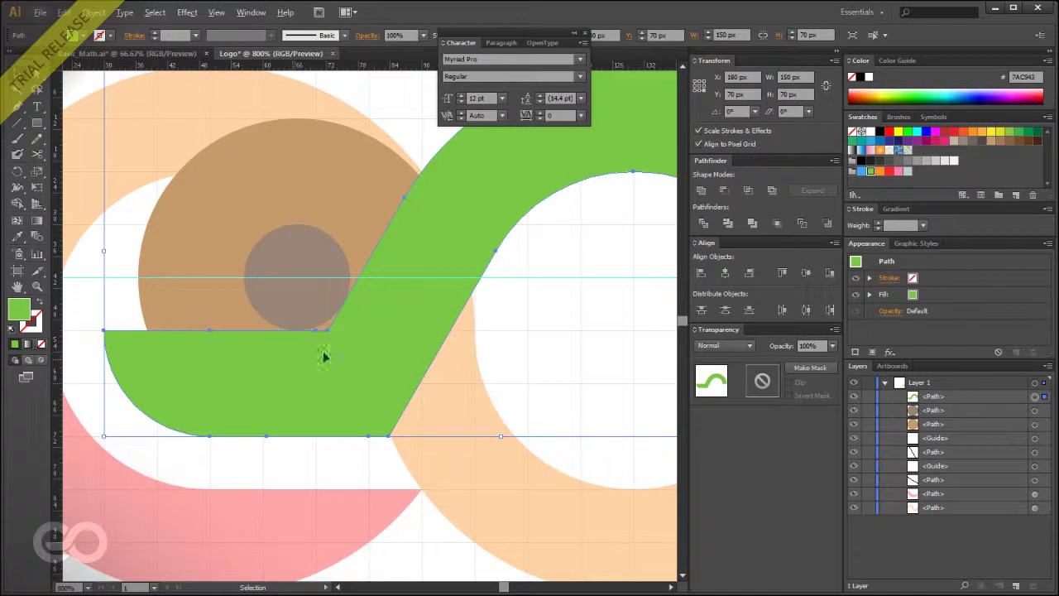
pyautogui.click(832, 345)
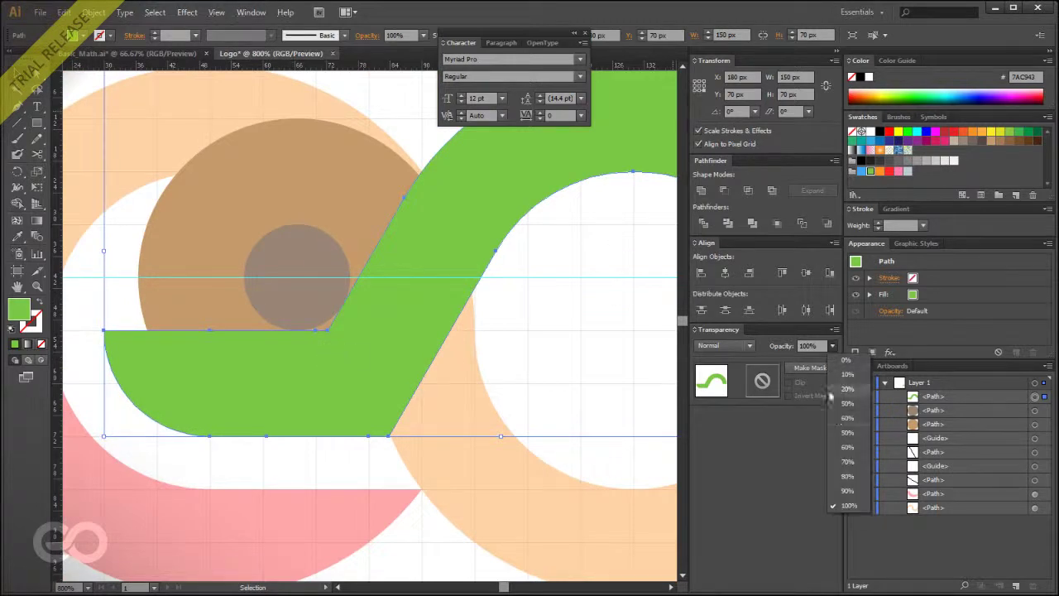
pyautogui.click(835, 415)
pyautogui.scroll(-1, 346, 361)
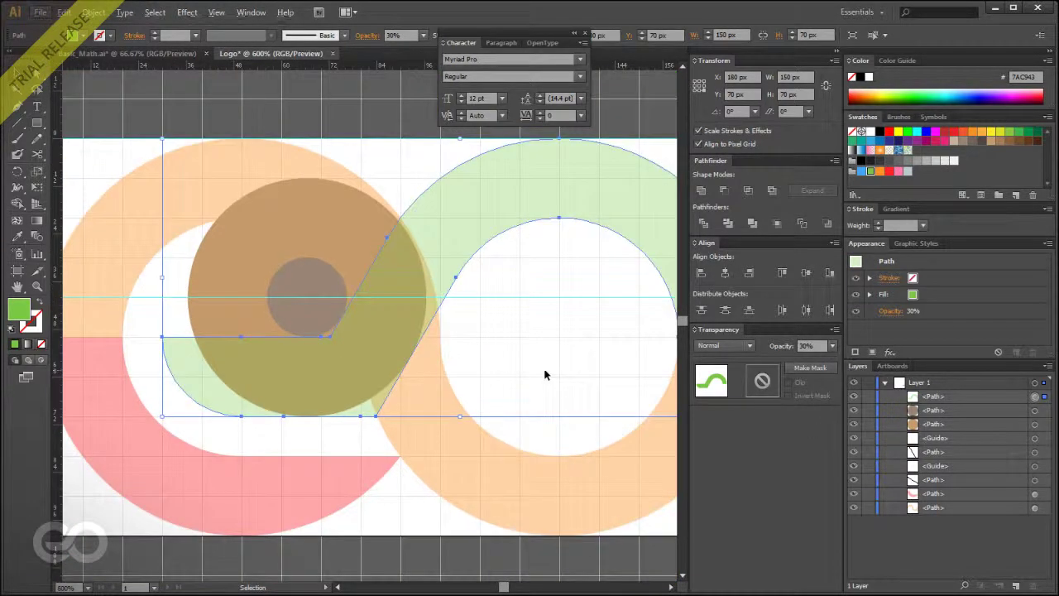
pyautogui.click(543, 371)
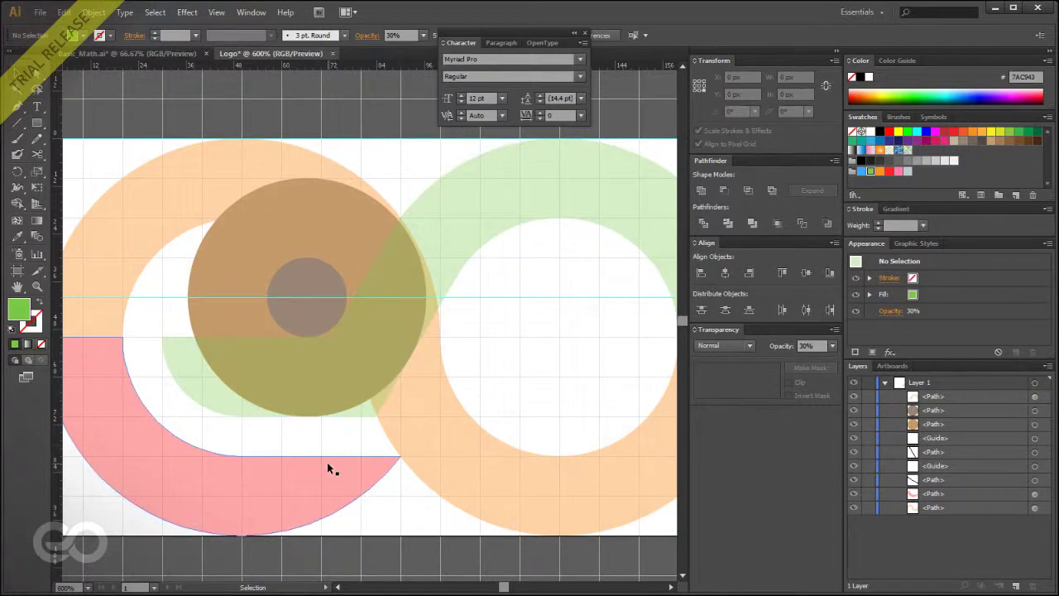
# Draw a circle from the S-band's lower corner anchor with the Ellipse tool.
pyautogui.scroll(1, 341, 426)
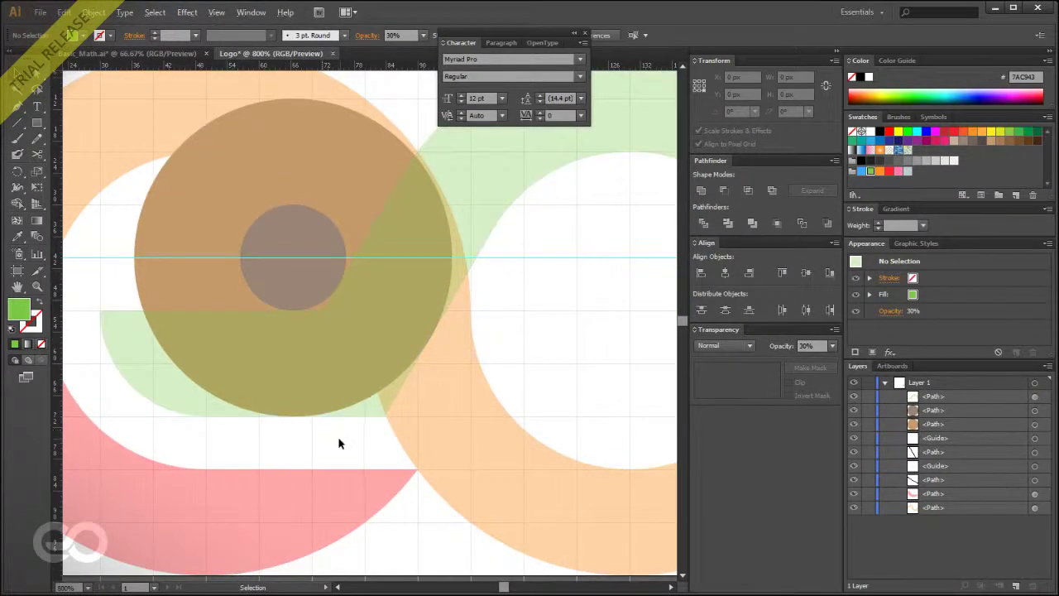
pyautogui.moveTo(37, 122); pyautogui.dragTo(94, 154)
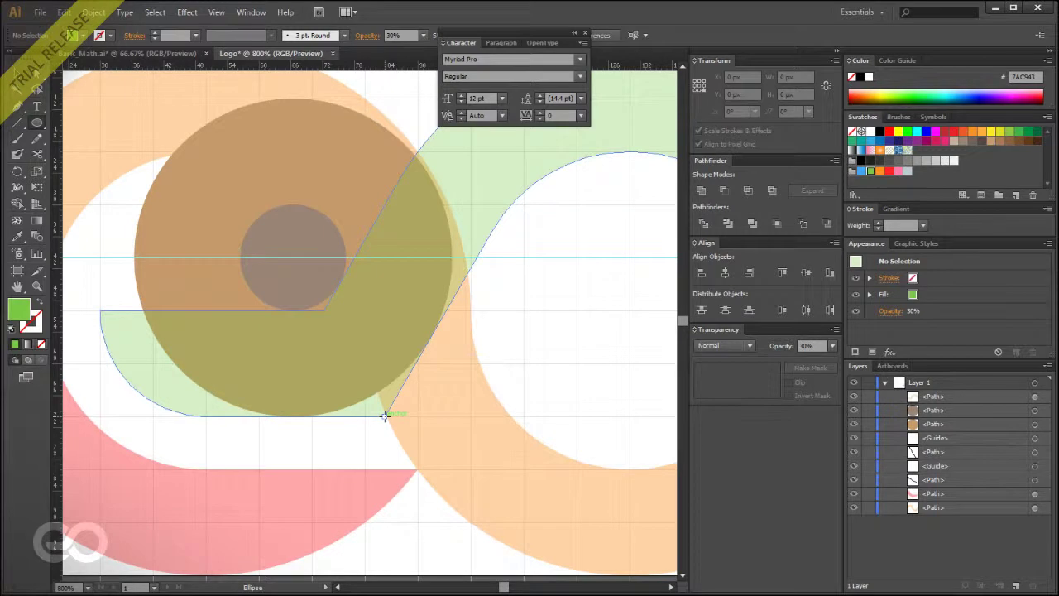
pyautogui.moveTo(384, 415); pyautogui.dragTo(293, 424)
# Subtract the big brown circle from the green circle, leaving a crescent.
pyautogui.press('v')
pyautogui.keyDown('shift'); pyautogui.click(173, 203); pyautogui.keyUp('shift')
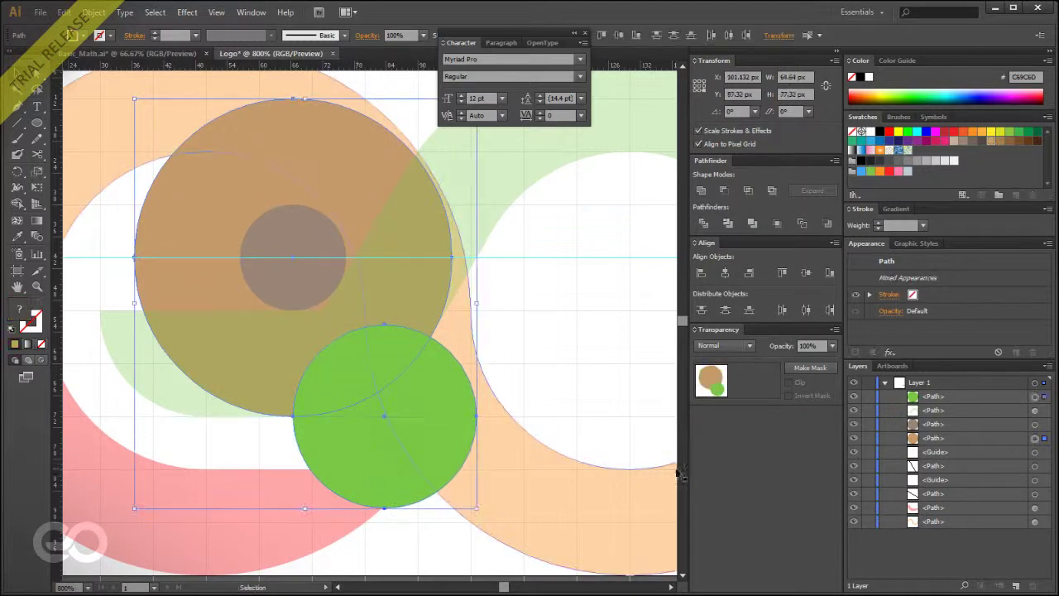
pyautogui.moveTo(980, 397); pyautogui.dragTo(974, 445)
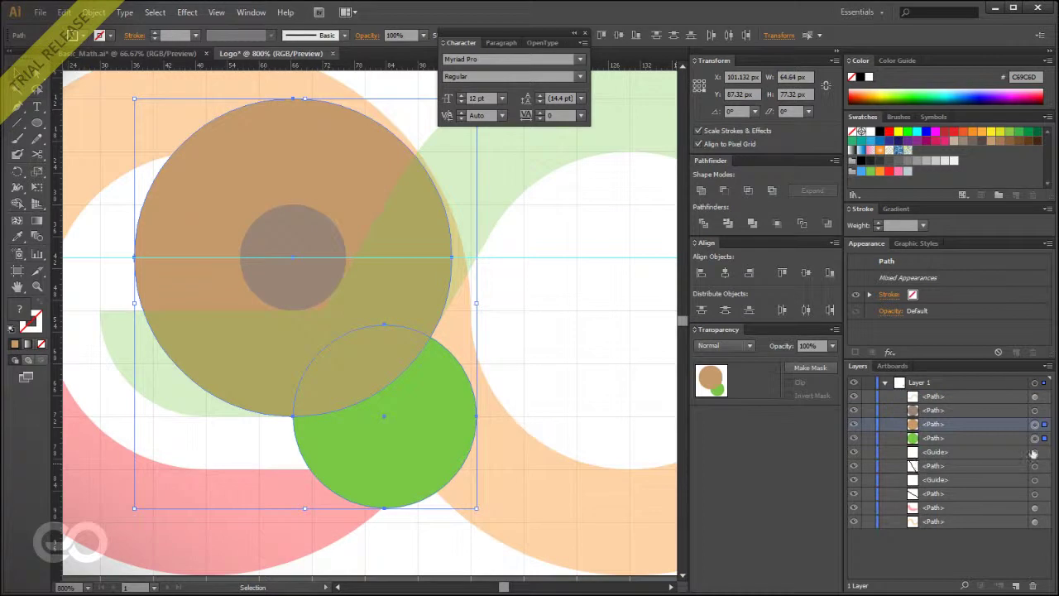
pyautogui.click(724, 190)
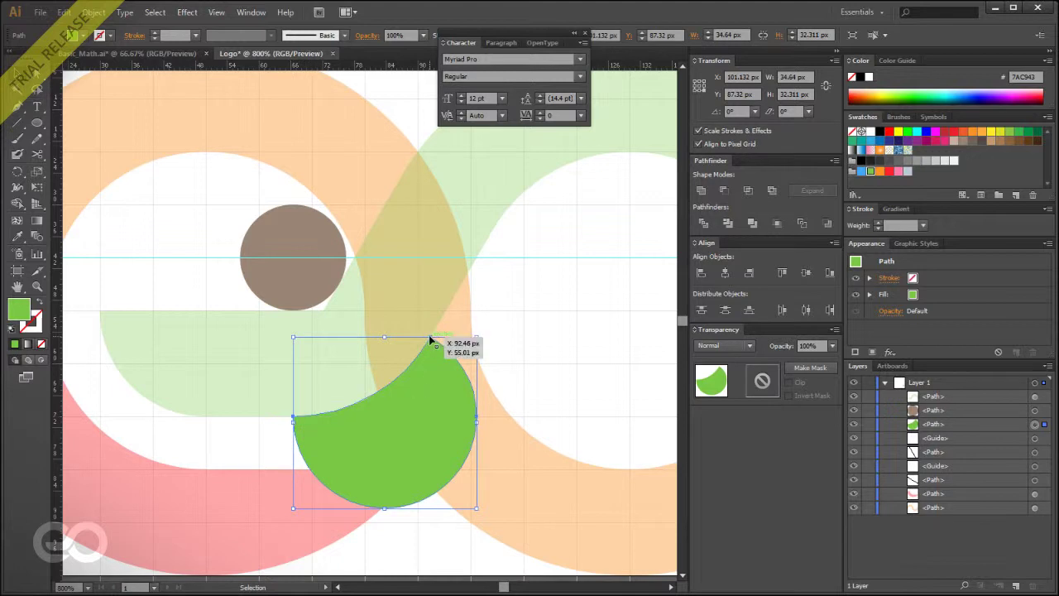
# Stack the crescent above the band and cut it out with Minus Front, rounding the corner.
pyautogui.keyDown('shift'); pyautogui.click(417, 329); pyautogui.keyUp('shift')
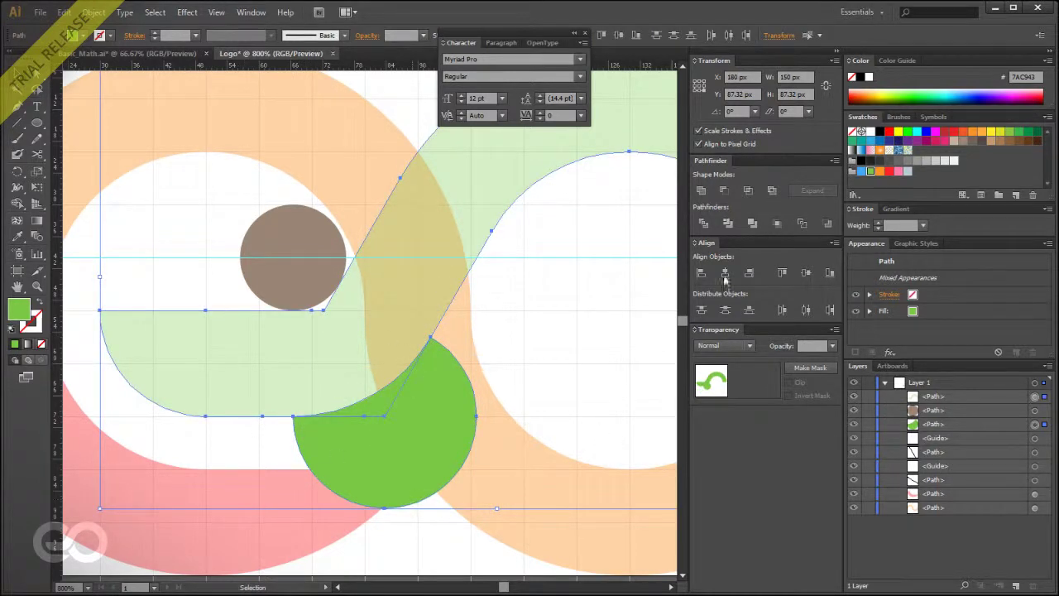
pyautogui.click(724, 191)
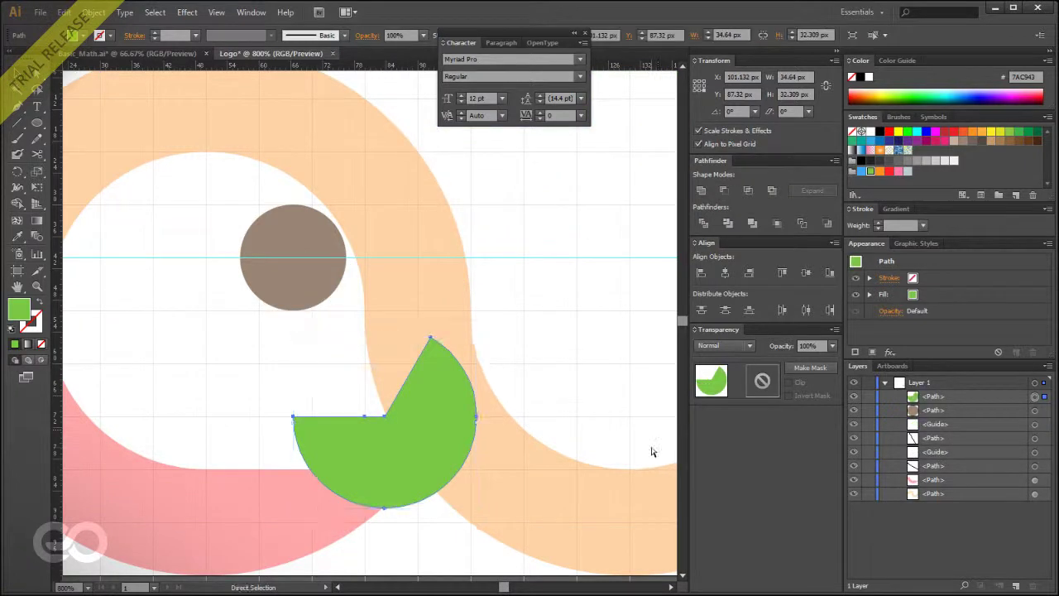
pyautogui.hotkey('ctrl', 'z')
pyautogui.moveTo(991, 426); pyautogui.dragTo(998, 392)
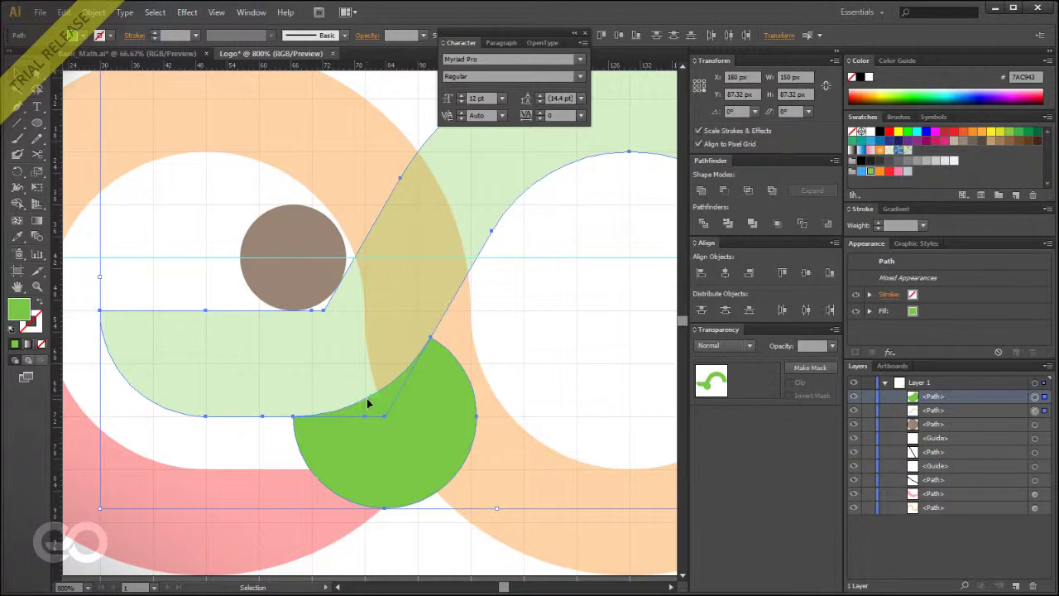
pyautogui.click(724, 190)
pyautogui.click(563, 344)
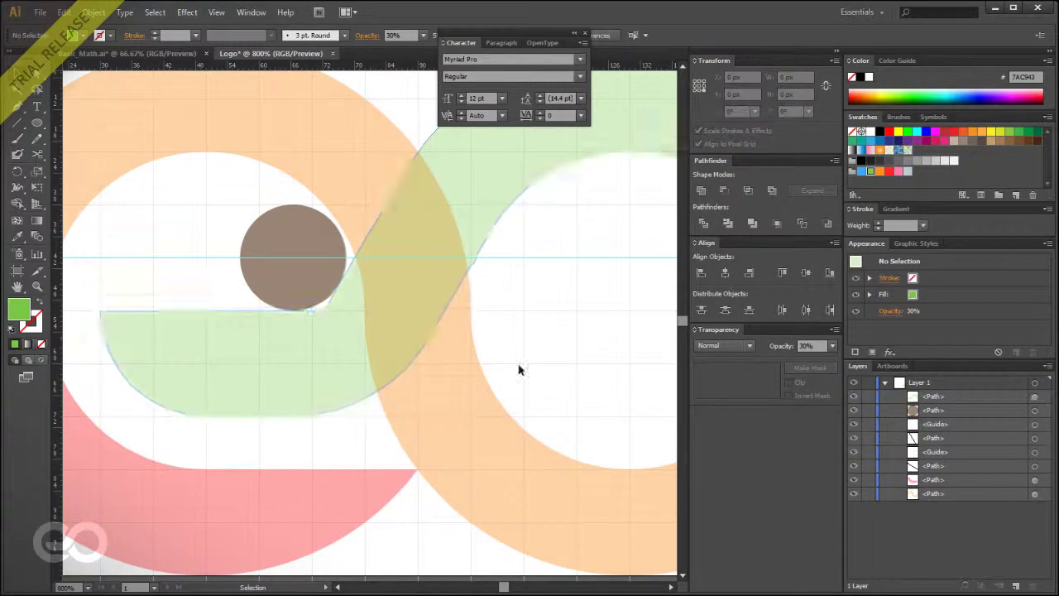
pyautogui.click(421, 344)
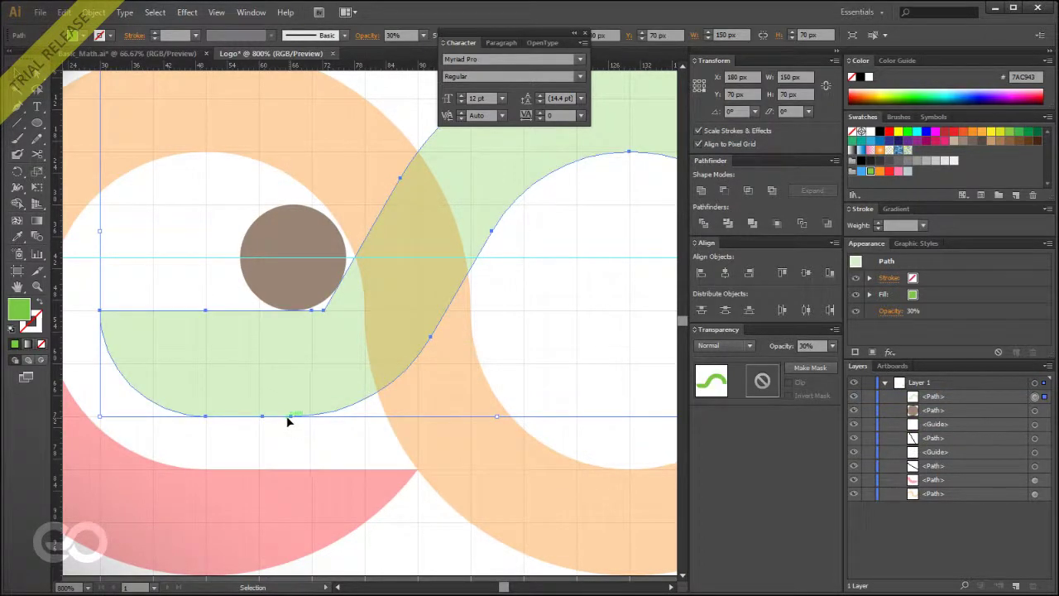
pyautogui.click(291, 458)
# Draw a small circle at the S-band's upper inner corner.
pyautogui.hotkey('ctrl', '-')
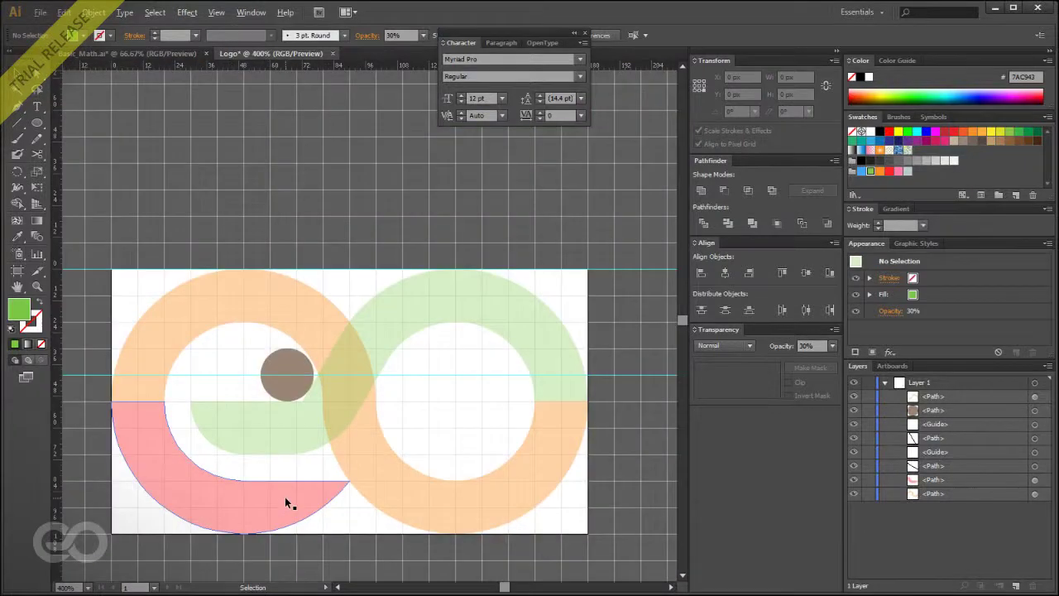
pyautogui.scroll(3, 257, 394)
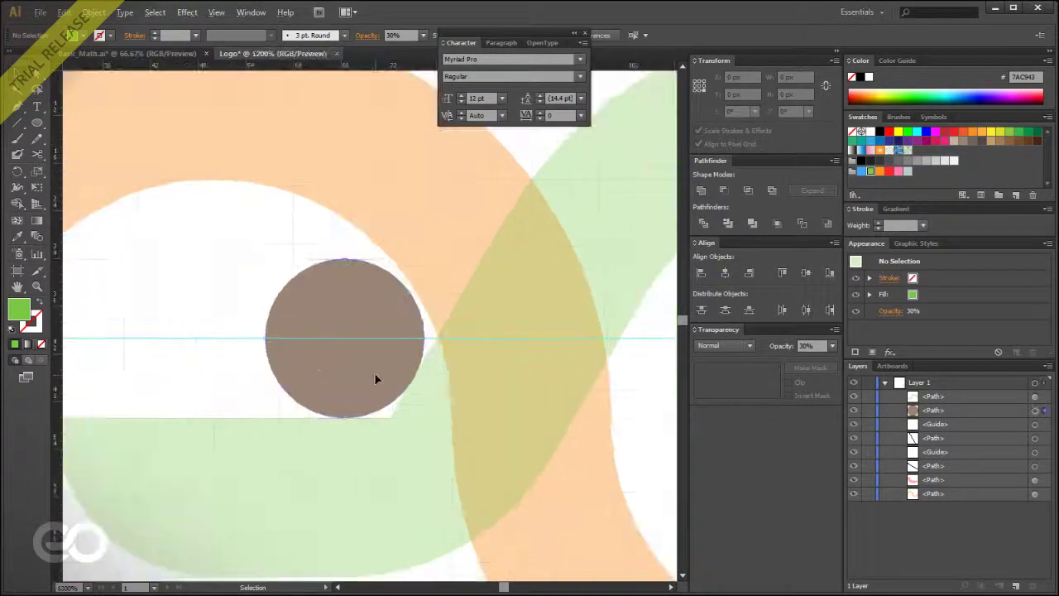
pyautogui.click(373, 374)
pyautogui.scroll(-2, 317, 328)
pyautogui.scroll(3, 320, 340)
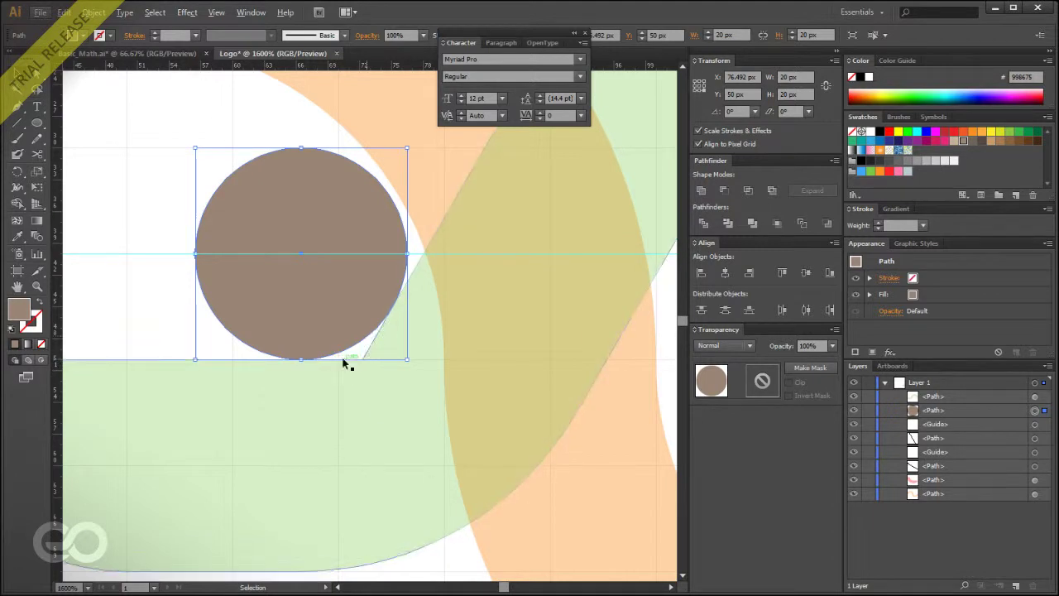
pyautogui.click(354, 437)
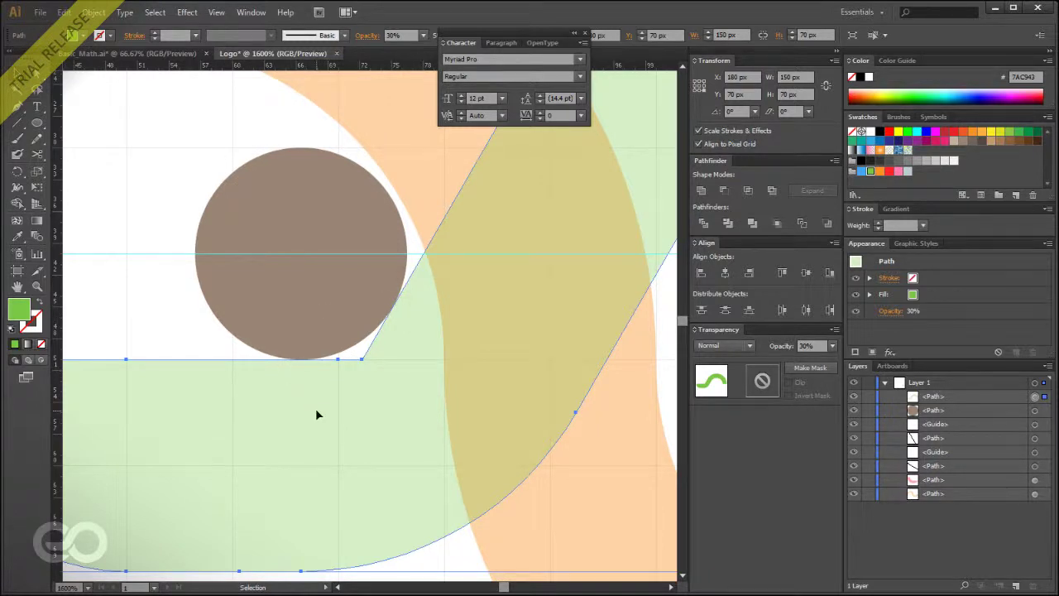
pyautogui.click(37, 123)
pyautogui.moveTo(361, 359); pyautogui.dragTo(301, 359)
pyautogui.press('v')
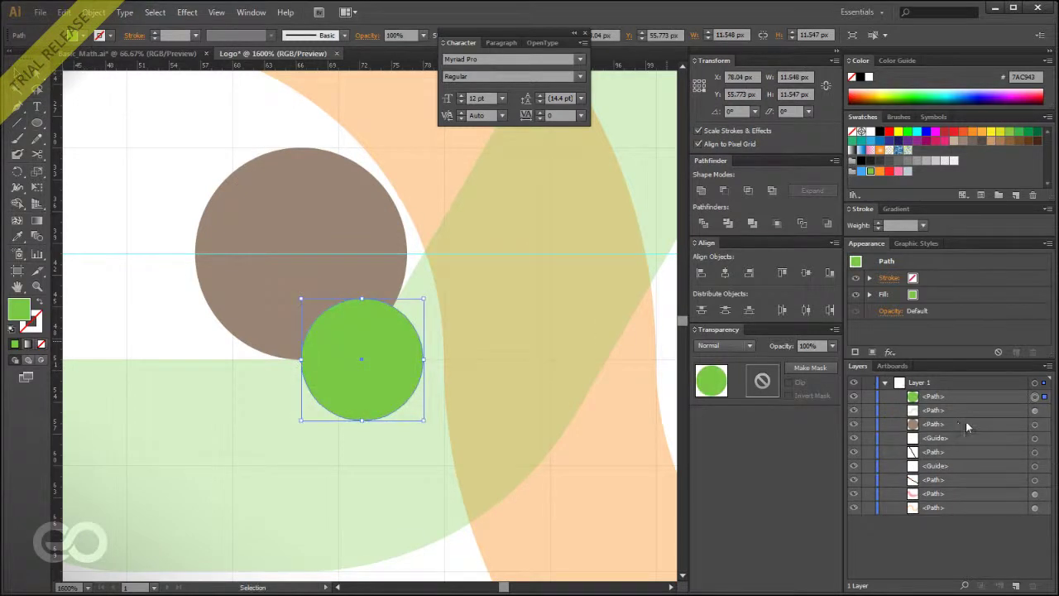
# Subtract the brown circle from the small circle, then unite the leftover piece with the band.
pyautogui.moveTo(972, 429); pyautogui.dragTo(986, 392)
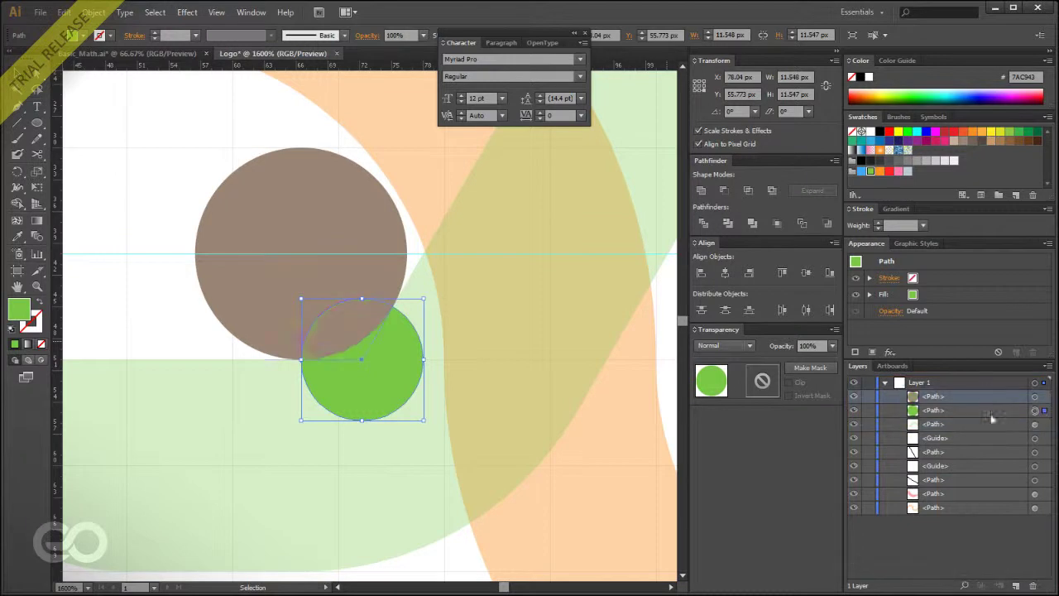
pyautogui.click(395, 243)
pyautogui.keyDown('shift'); pyautogui.click(381, 351); pyautogui.keyUp('shift')
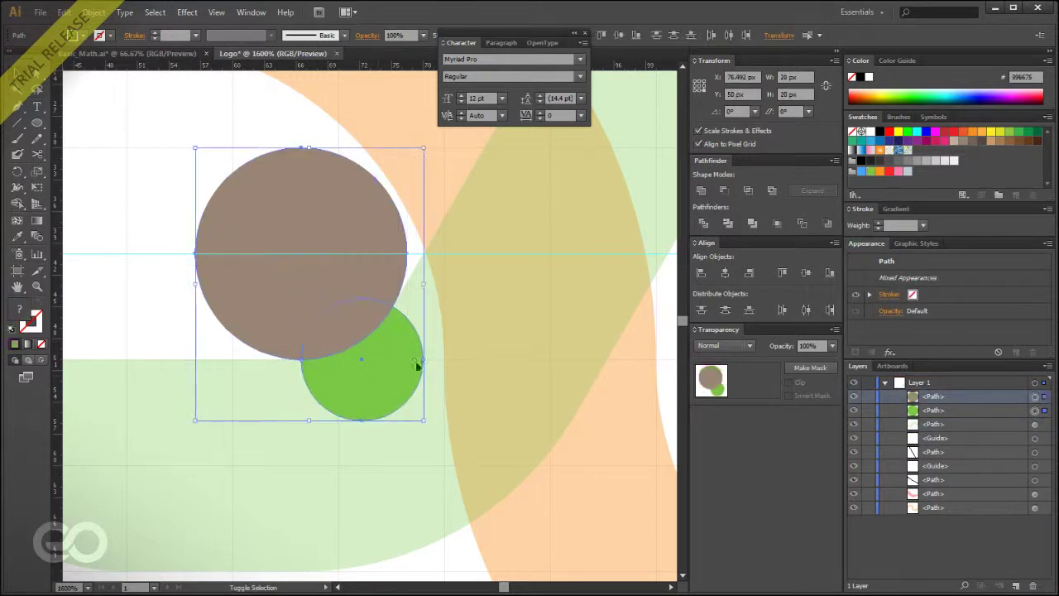
pyautogui.click(724, 191)
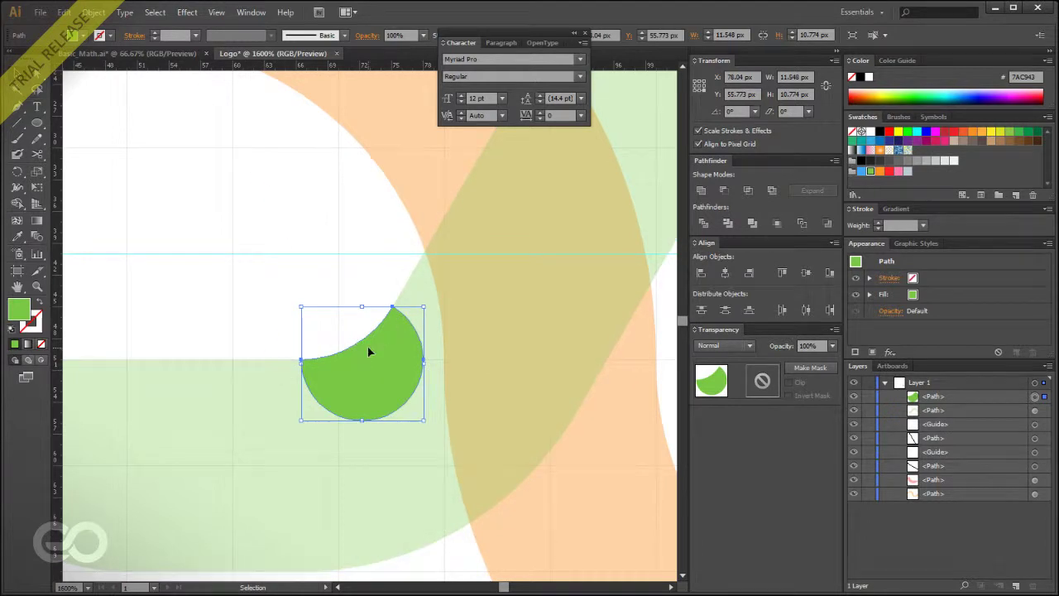
pyautogui.hotkey('ctrl', '-')
pyautogui.keyDown('shift'); pyautogui.click(477, 308); pyautogui.keyUp('shift')
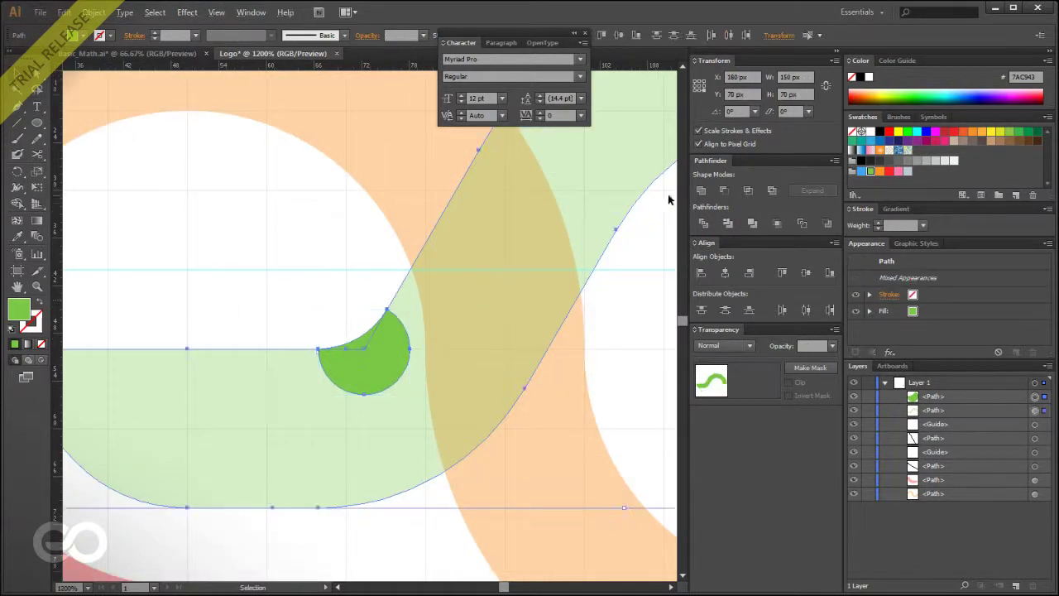
pyautogui.click(703, 190)
pyautogui.hotkey('ctrl', '-')
pyautogui.hotkey('ctrl', '-')
# Fit the Logo artboard in view, then check the diagonal bar in Basic_Math.ai's construction diagram.
pyautogui.hotkey('ctrl', '-')
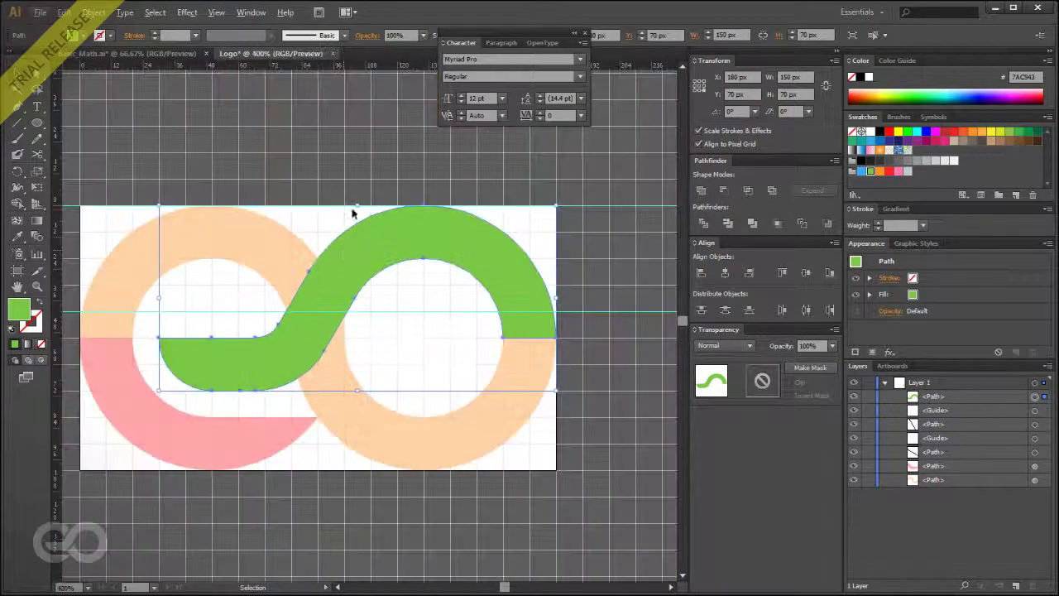
pyautogui.hotkey('ctrl', 'shift', 'a')
pyautogui.hotkey('ctrl', '-')
pyautogui.hotkey('ctrl', '-')
pyautogui.hotkey('ctrl', '+')
pyautogui.hotkey('ctrl', '+')
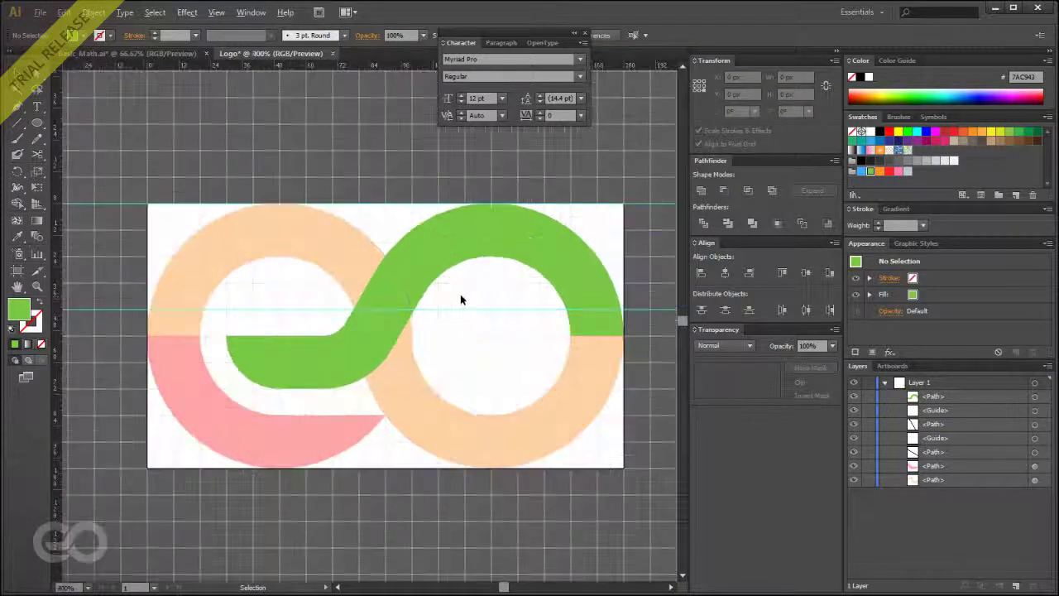
pyautogui.moveTo(414, 289); pyautogui.dragTo(411, 213)
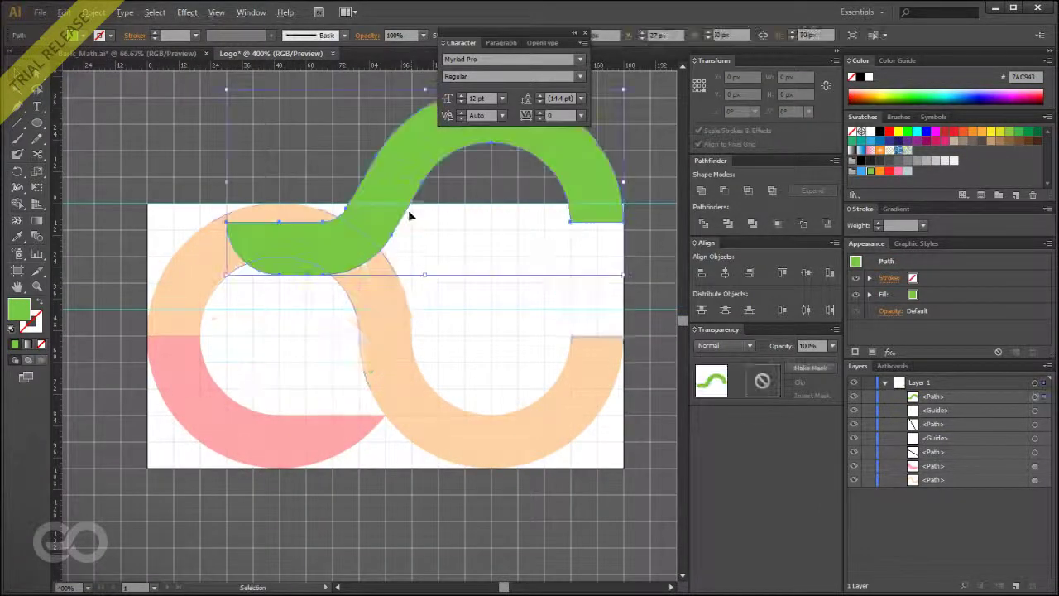
pyautogui.hotkey('ctrl', 'z')
pyautogui.click(381, 496)
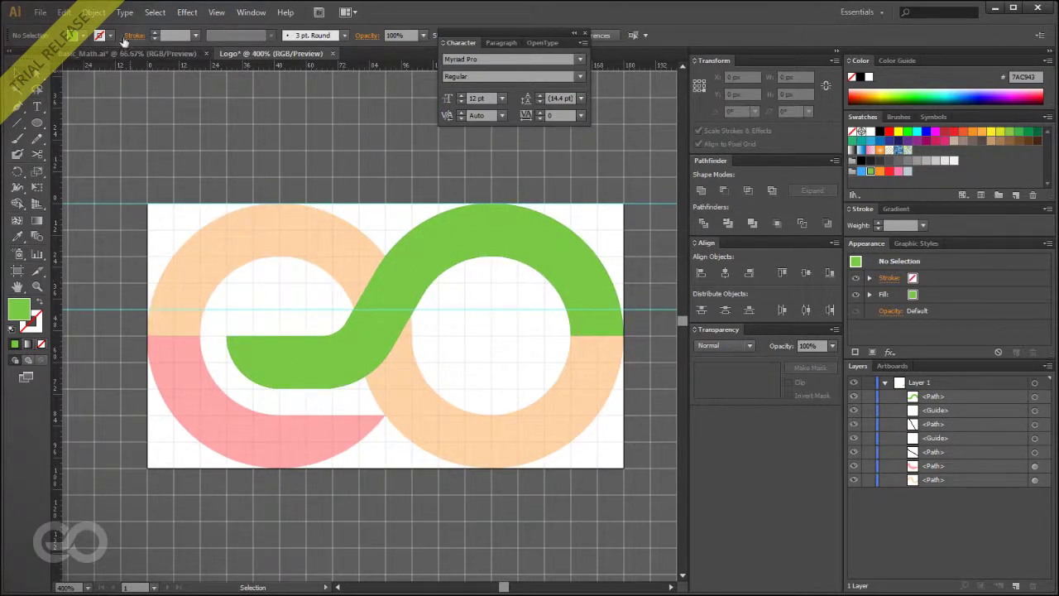
pyautogui.click(153, 53)
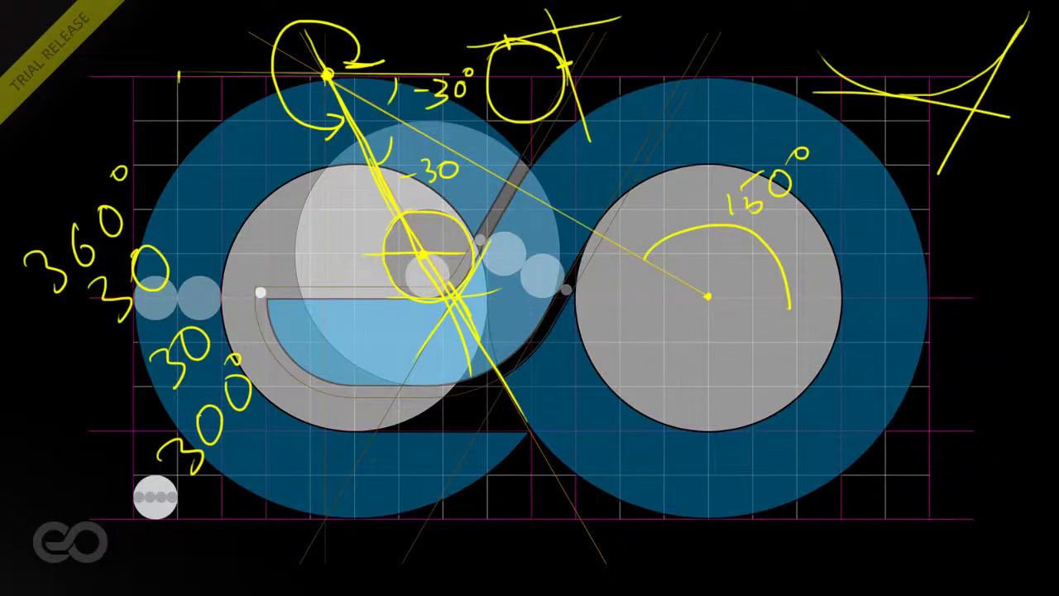
pyautogui.moveTo(513, 179); pyautogui.dragTo(477, 240)
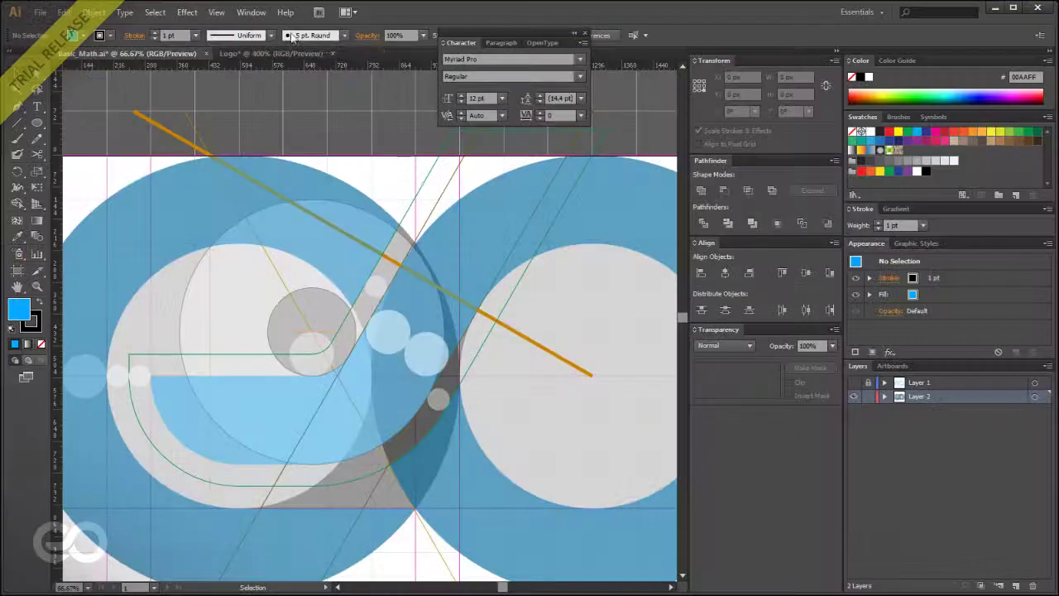
# Back in the Logo document, give the peach ring an opacity mask with Make Mask.
pyautogui.click(248, 53)
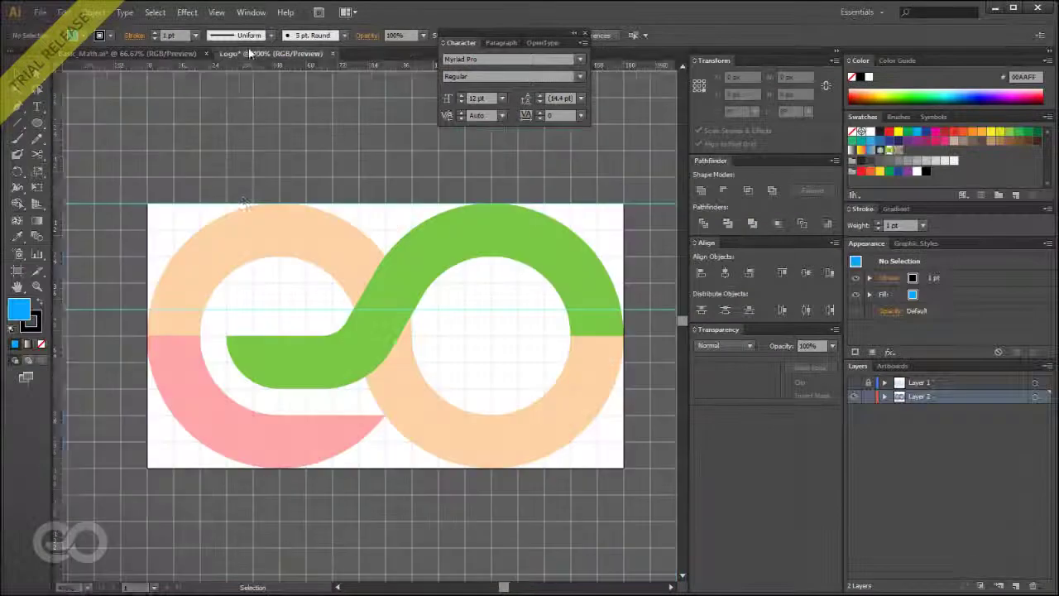
pyautogui.moveTo(430, 270); pyautogui.dragTo(390, 181)
pyautogui.hotkey('ctrl', 'z')
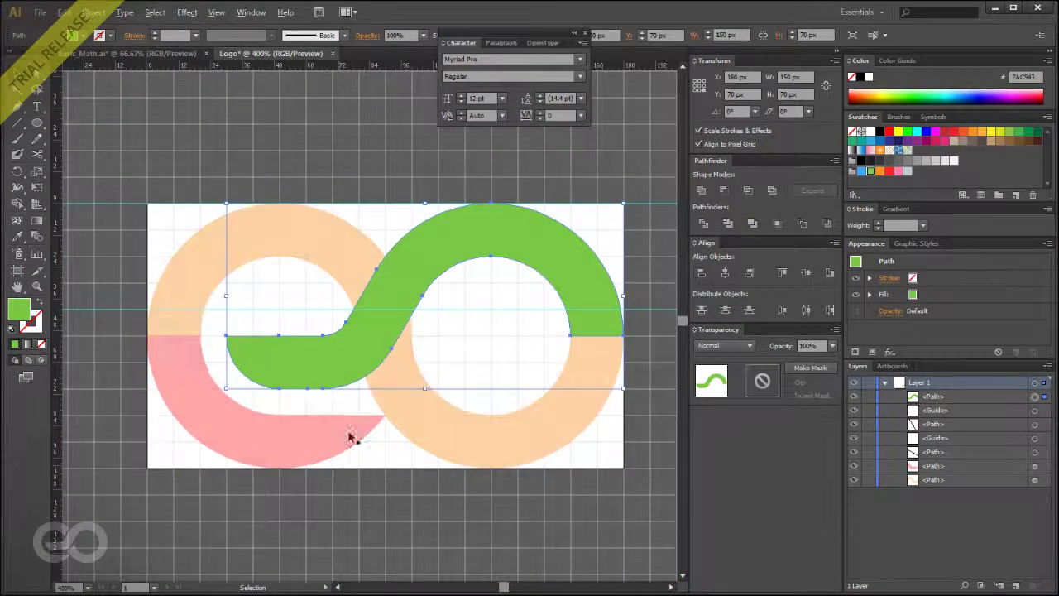
pyautogui.scroll(2, 350, 371)
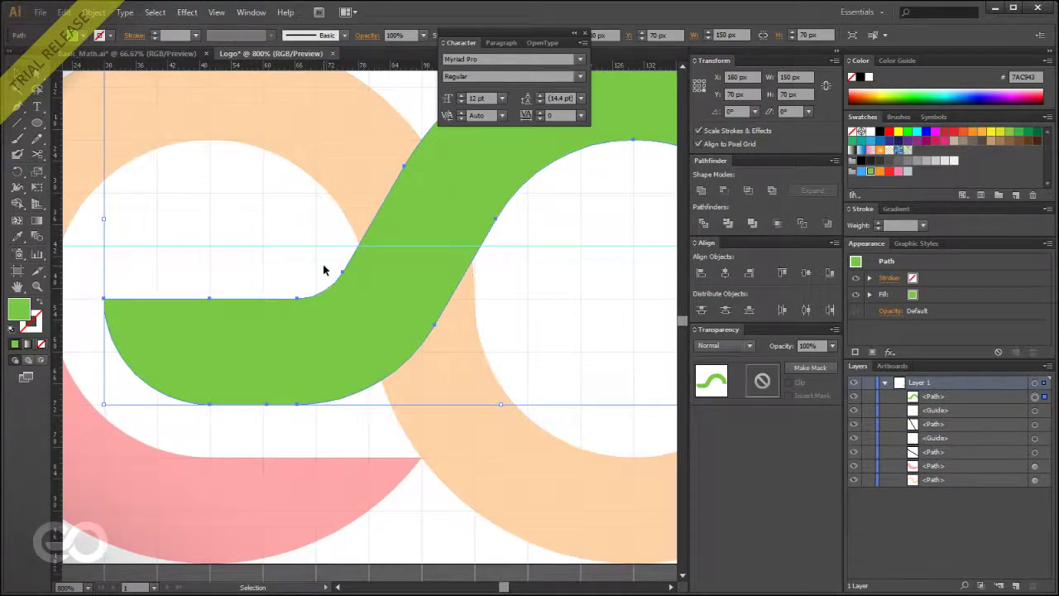
pyautogui.scroll(-1, 323, 267)
pyautogui.click(284, 159)
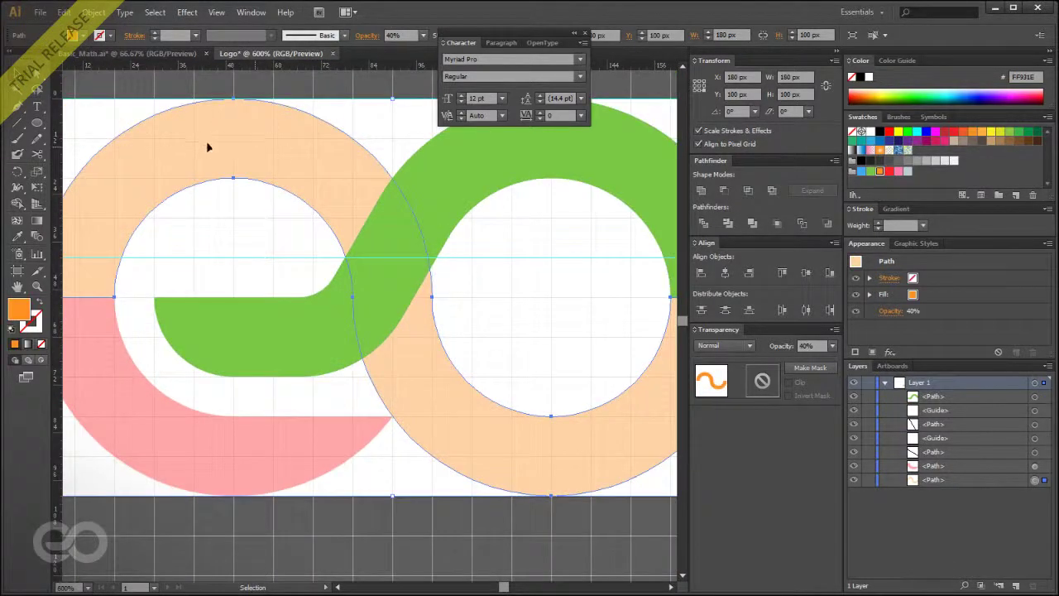
pyautogui.scroll(-1, 193, 282)
pyautogui.click(408, 492)
pyautogui.click(397, 193)
pyautogui.press('a')
pyautogui.press('v')
pyautogui.click(172, 188)
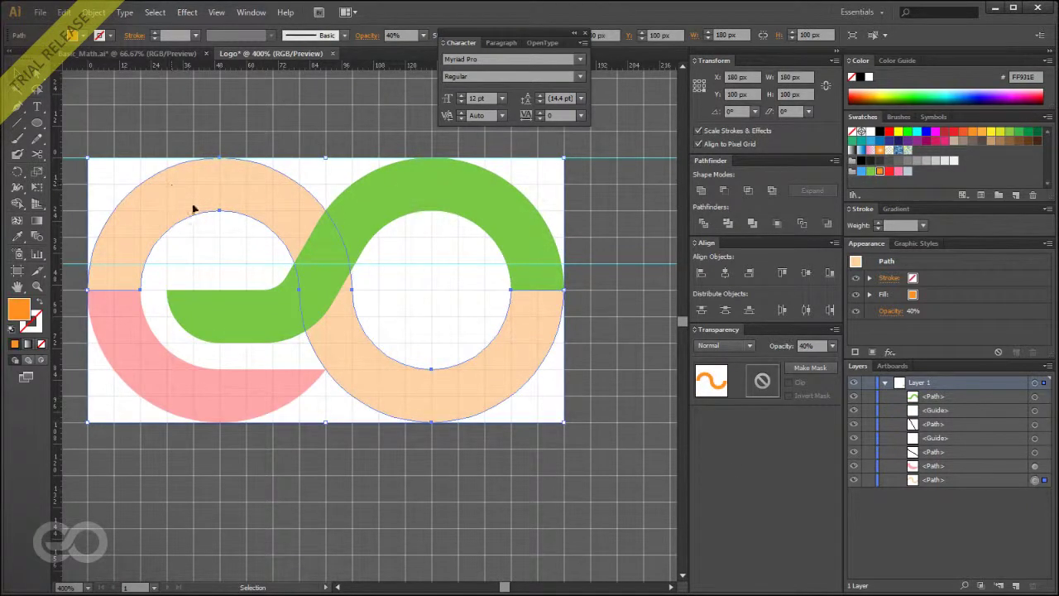
pyautogui.click(803, 367)
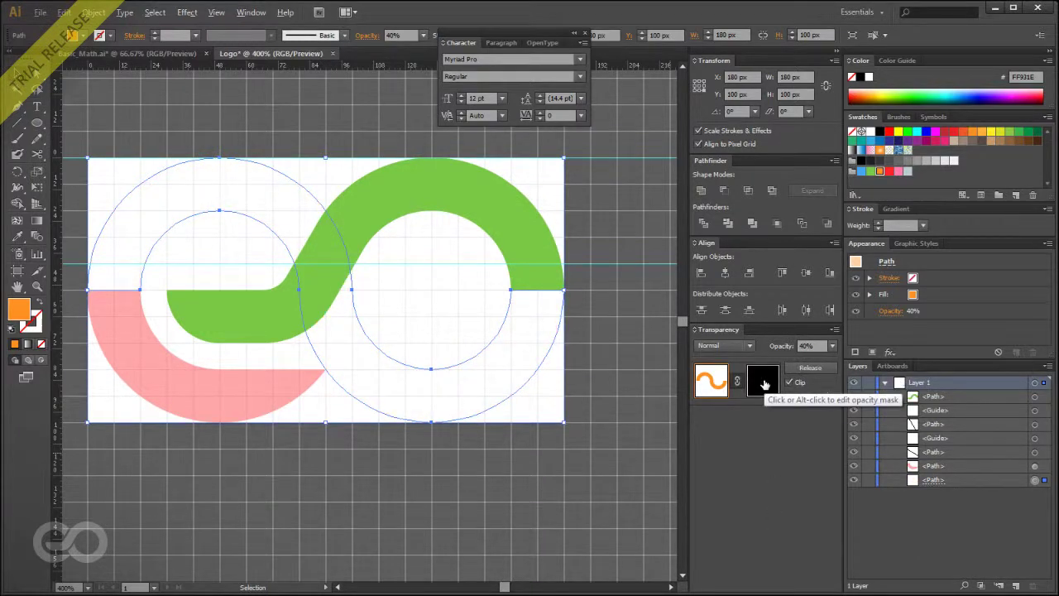
# Fill the ring's opacity mask with a white 180 × 100 px rectangle.
pyautogui.click(763, 382)
pyautogui.moveTo(39, 124); pyautogui.dragTo(82, 119)
pyautogui.moveTo(87, 157); pyautogui.dragTo(563, 421)
pyautogui.click(982, 300)
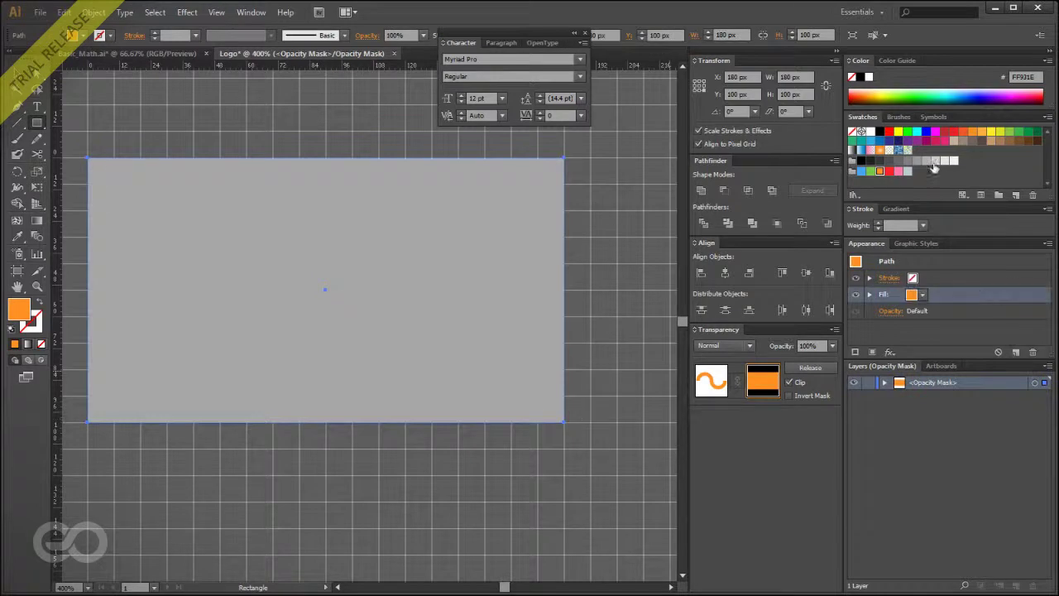
pyautogui.click(866, 76)
pyautogui.click(717, 385)
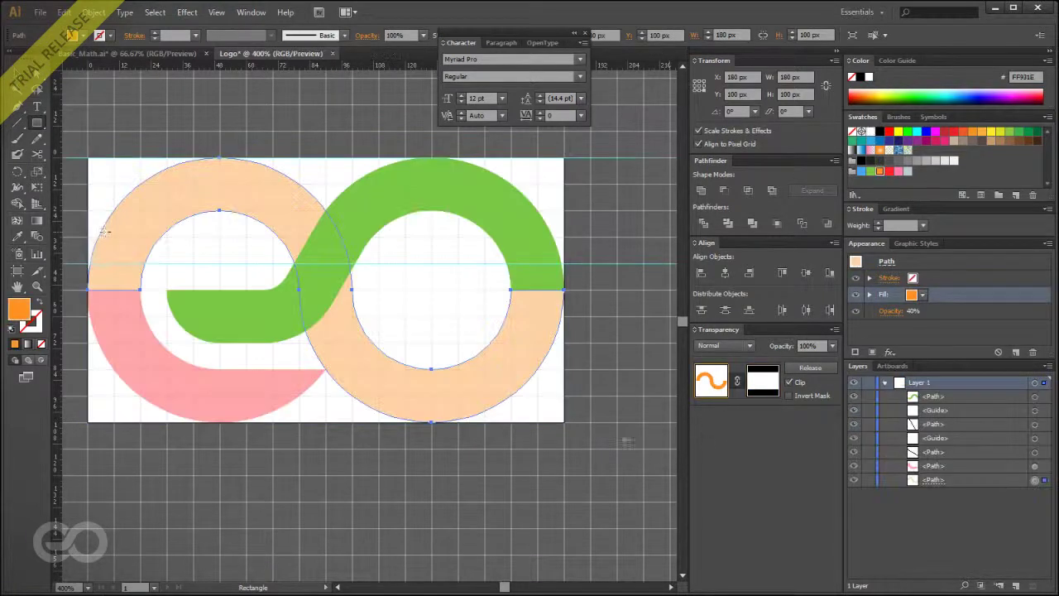
# Test and delete a black ellipse in the mask, then Paste in Front the S-band copy.
pyautogui.keyDown('alt'); pyautogui.click(764, 385); pyautogui.keyUp('alt')
pyautogui.moveTo(36, 122); pyautogui.dragTo(82, 151)
pyautogui.moveTo(169, 191); pyautogui.dragTo(265, 273)
pyautogui.click(860, 78)
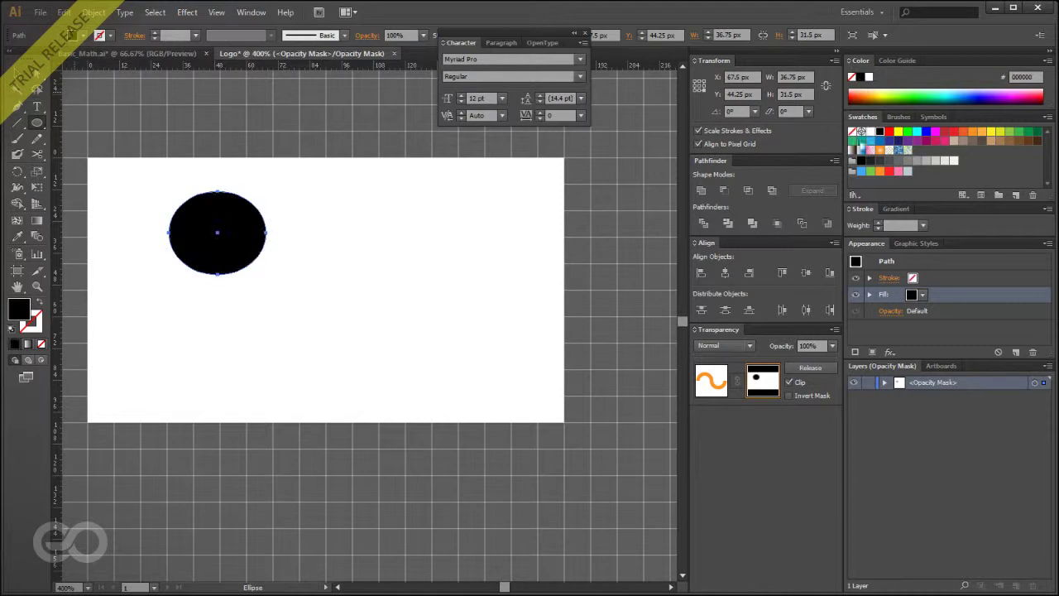
pyautogui.click(711, 382)
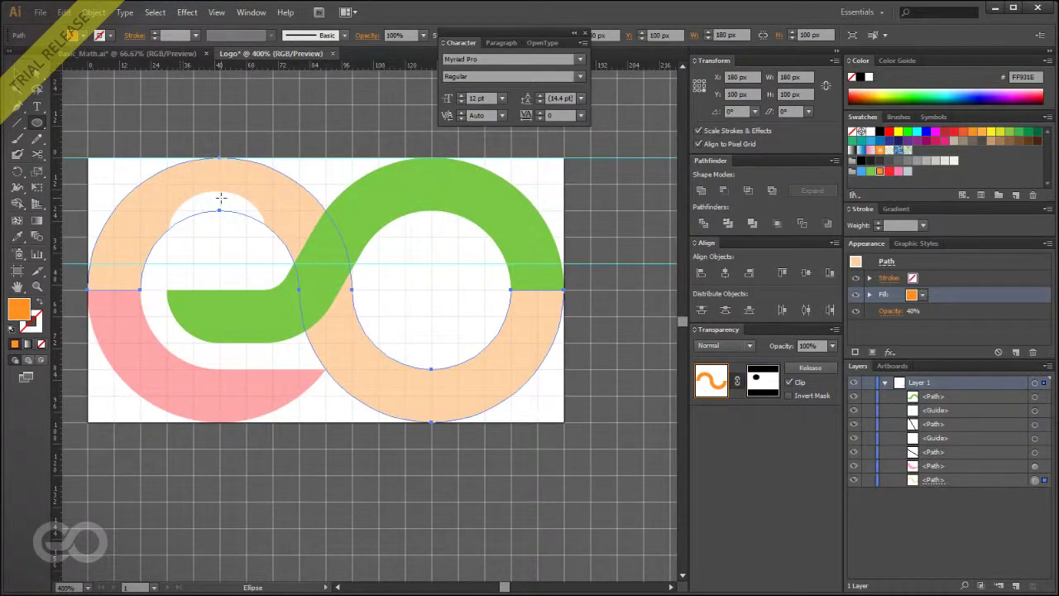
pyautogui.click(762, 380)
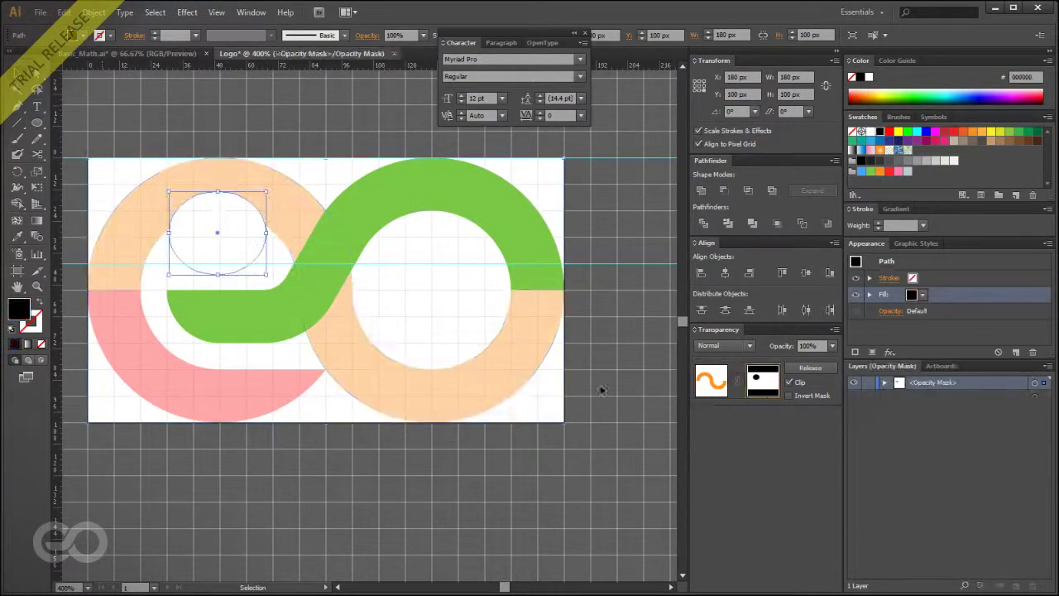
pyautogui.moveTo(239, 223); pyautogui.dragTo(215, 227)
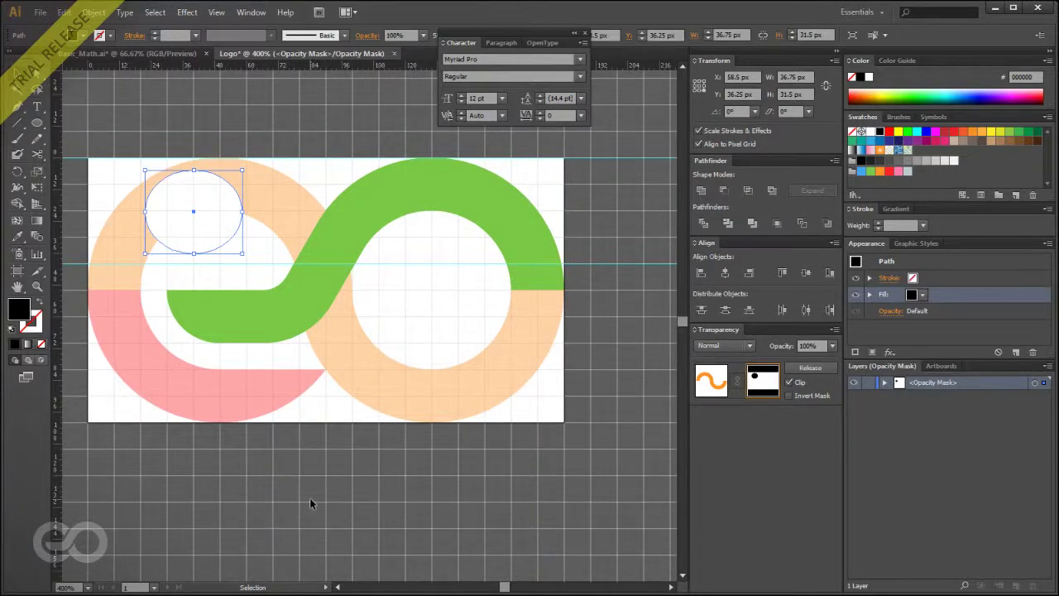
pyautogui.press('Delete')
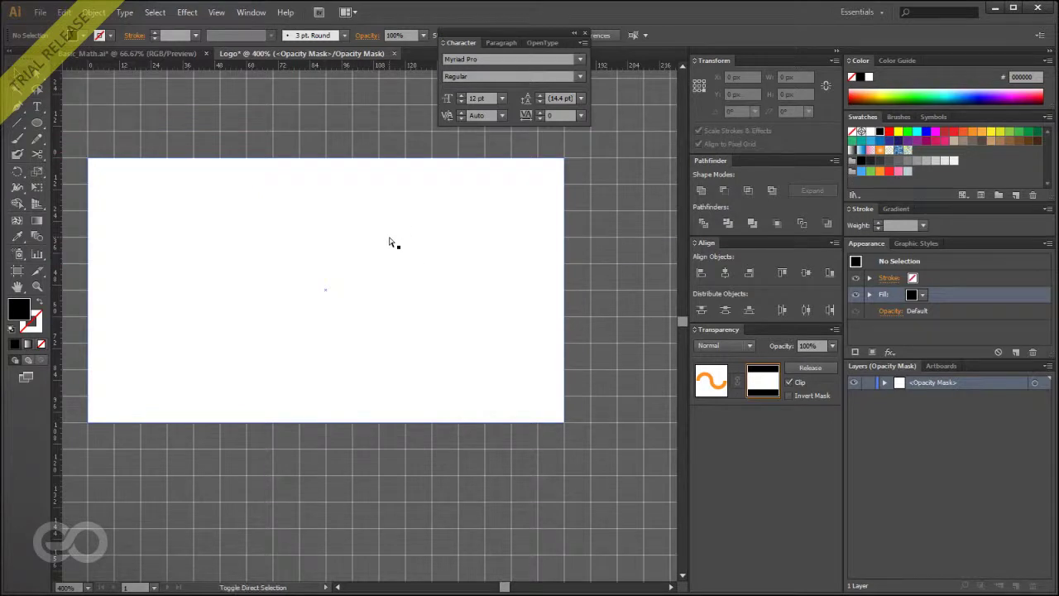
pyautogui.hotkey('ctrl', 'f')
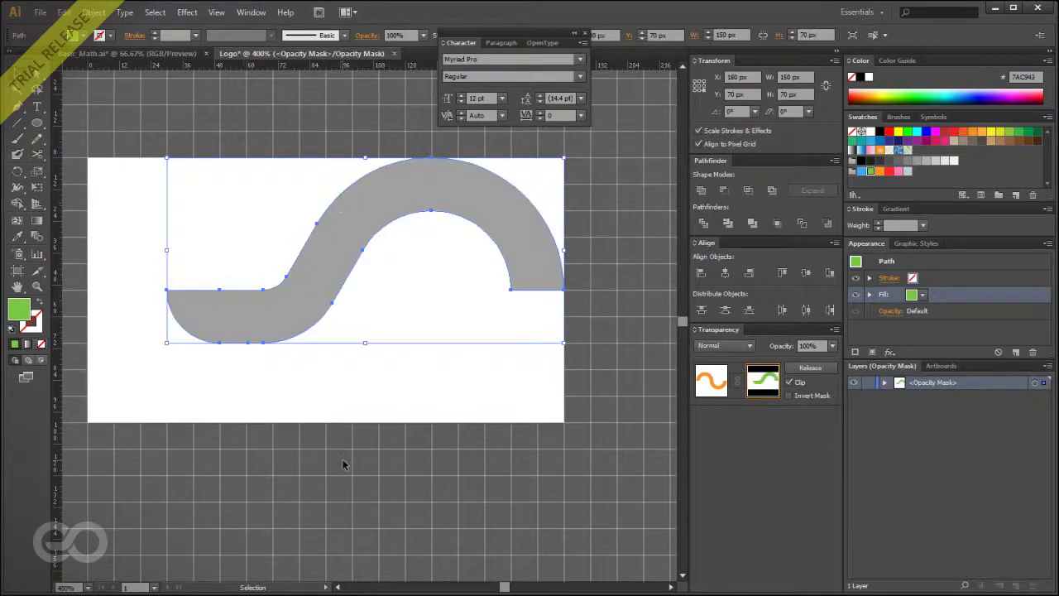
# Fill the pasted S-band black in the ring's mask, then inspect the ring with the green S hidden.
pyautogui.click(860, 77)
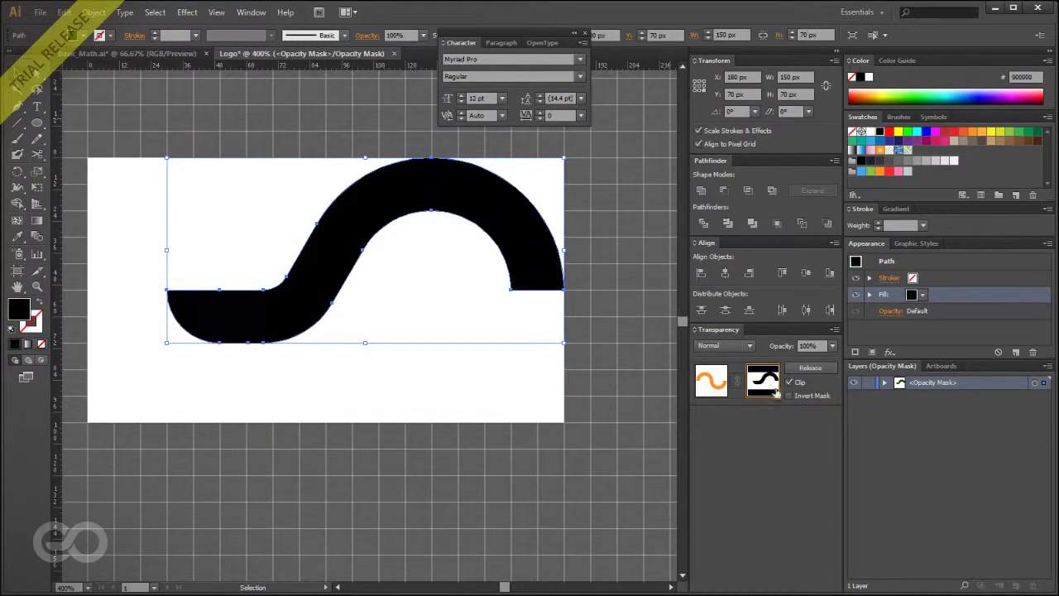
pyautogui.click(711, 382)
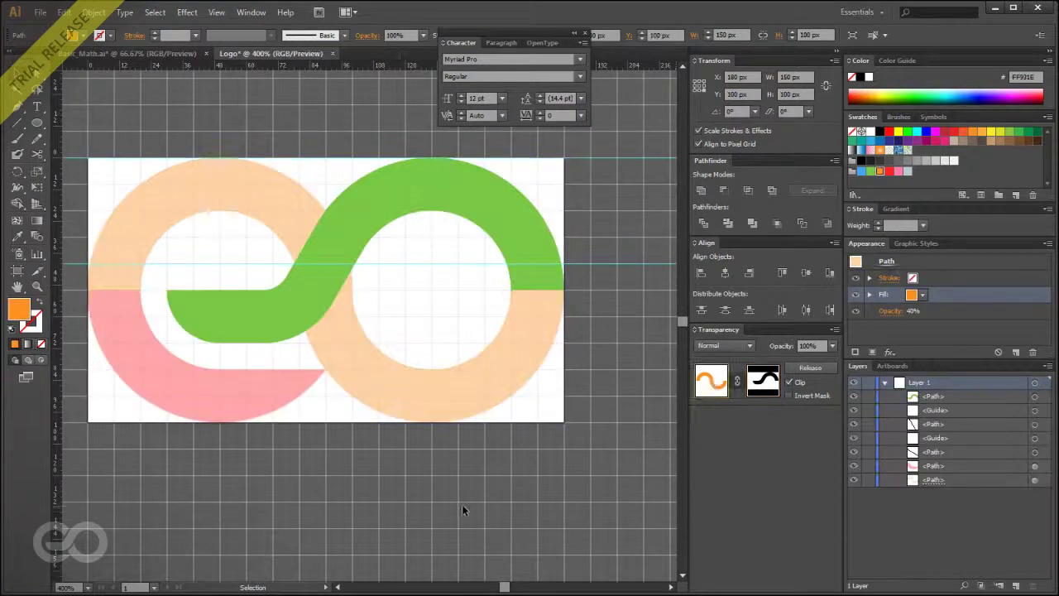
pyautogui.click(460, 506)
pyautogui.click(853, 396)
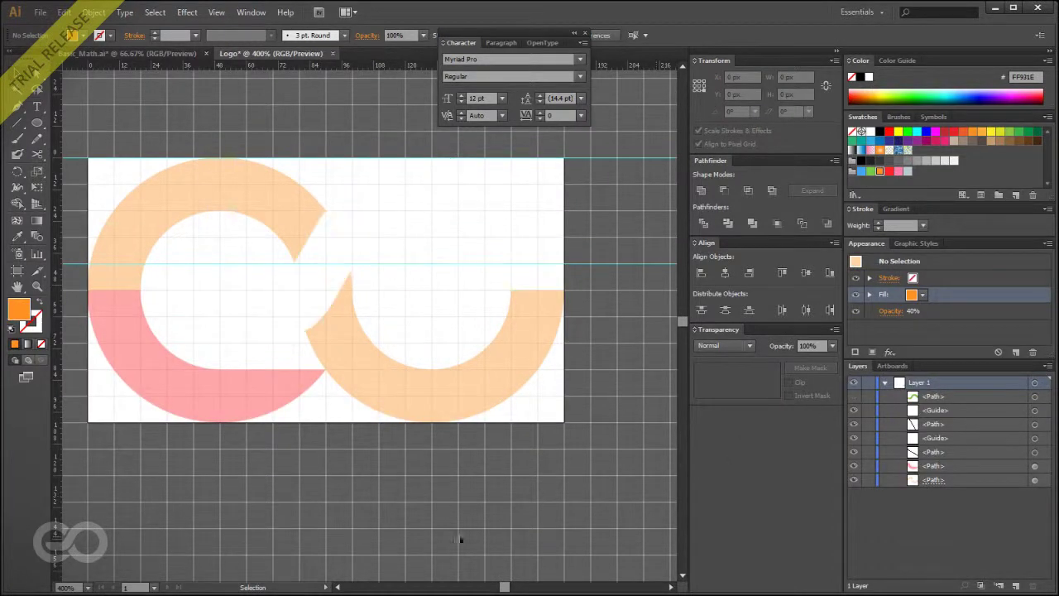
pyautogui.click(300, 251)
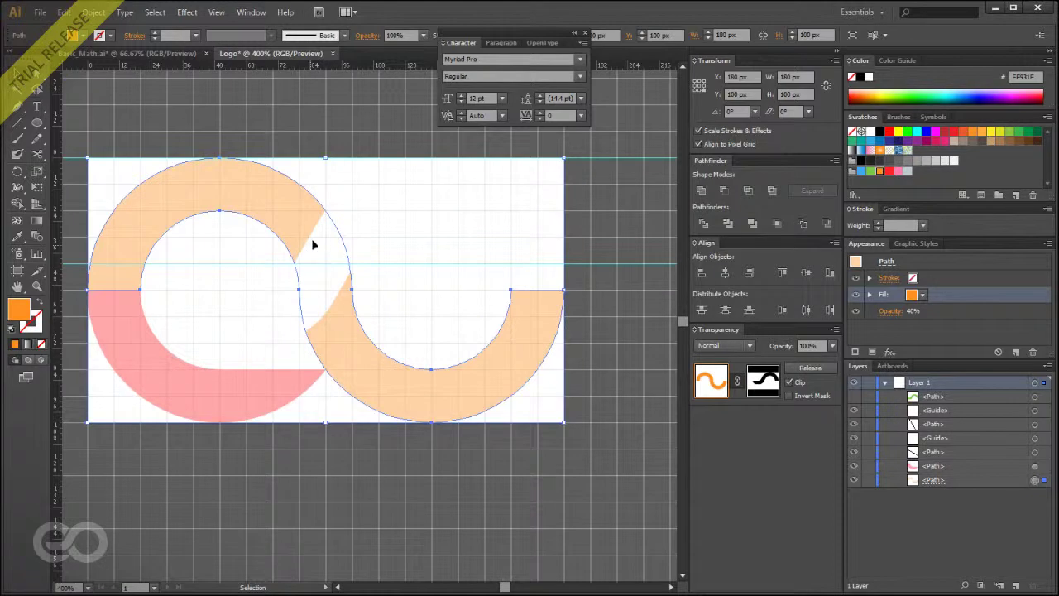
pyautogui.click(470, 564)
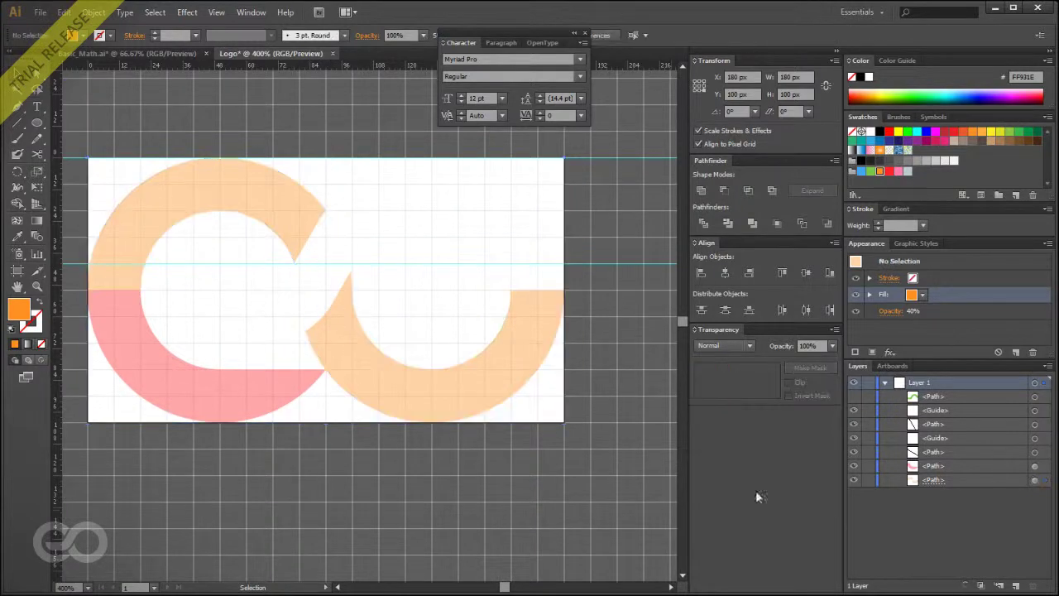
pyautogui.click(854, 395)
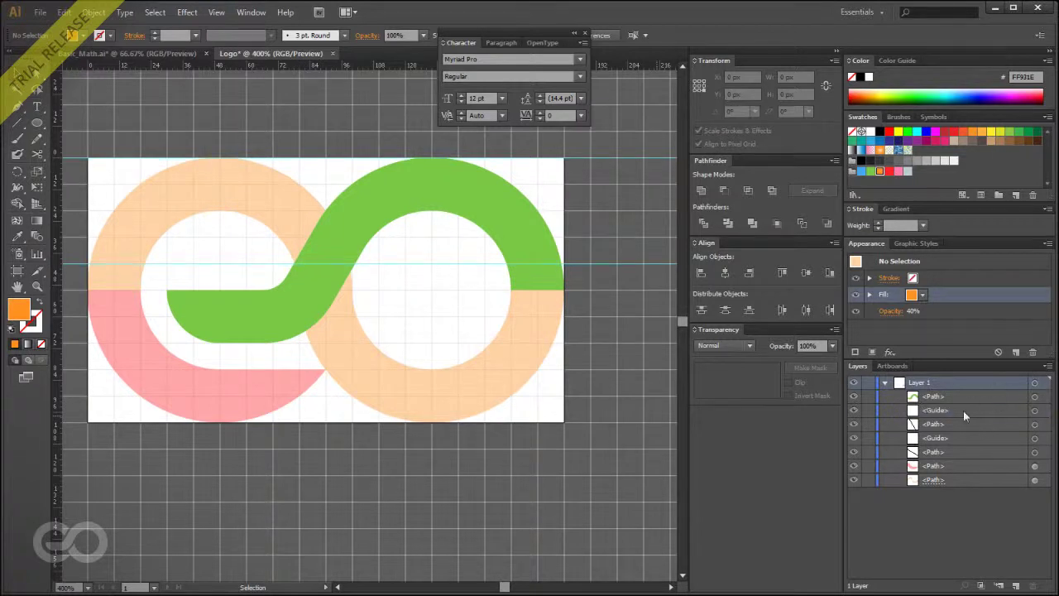
# Give the black S-band in the ring's opacity mask a 10 pt stroke and check the gap.
pyautogui.click(280, 192)
pyautogui.click(761, 382)
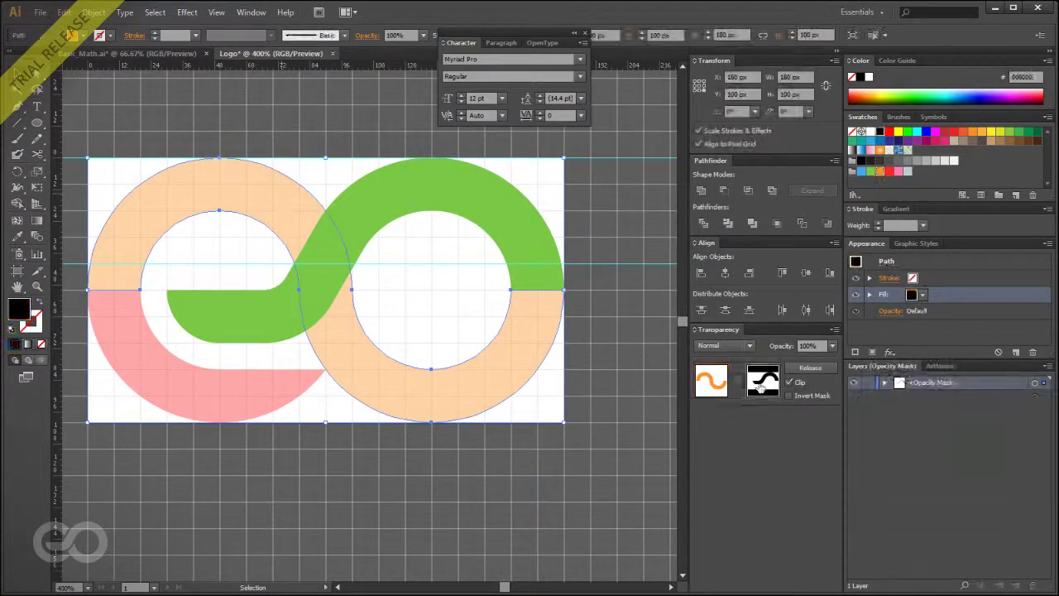
pyautogui.click(350, 478)
pyautogui.click(330, 272)
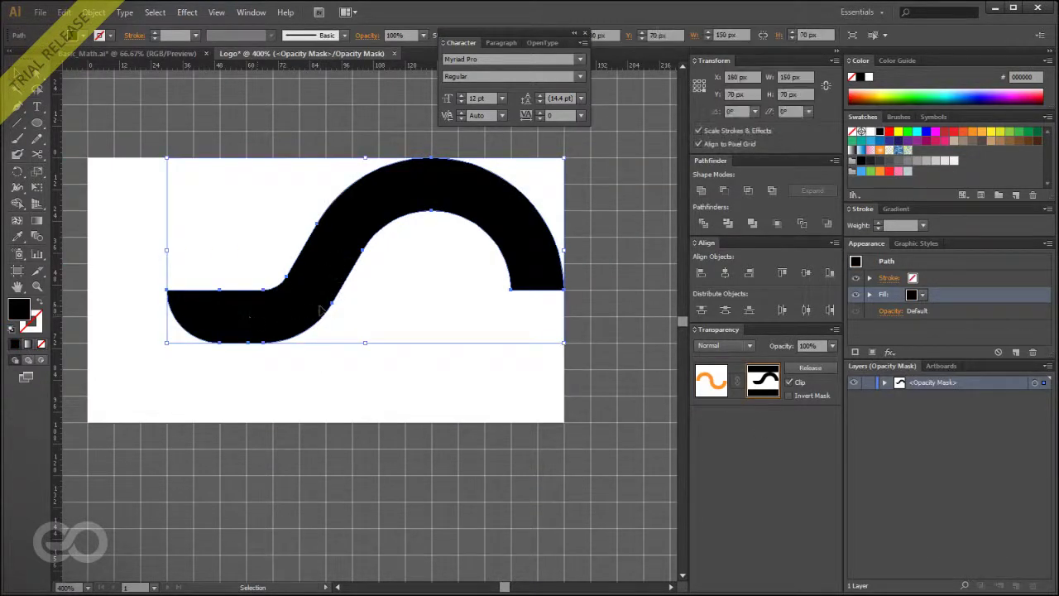
pyautogui.click(893, 278)
pyautogui.click(976, 279)
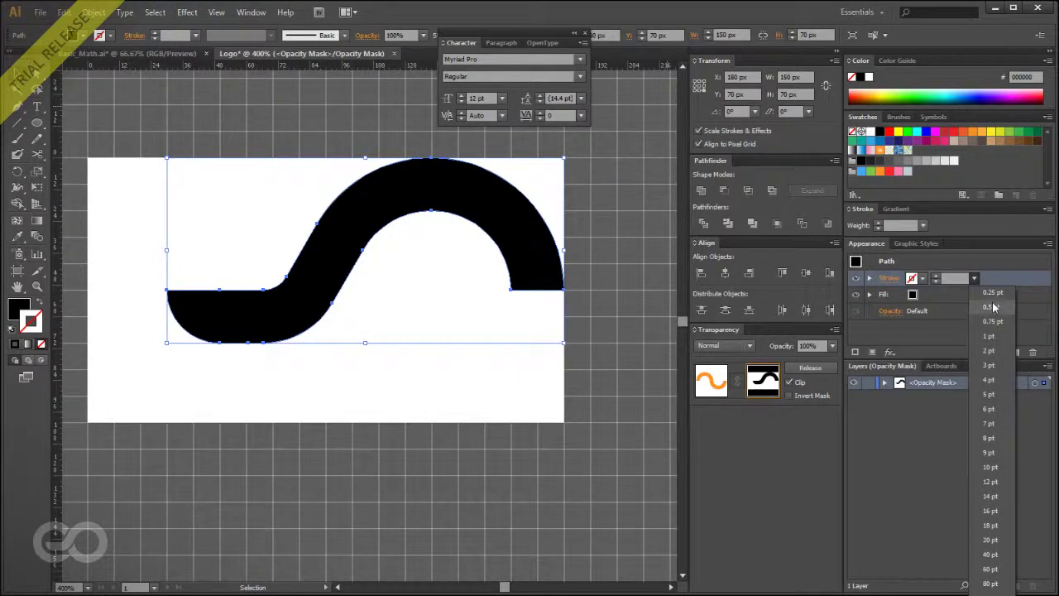
pyautogui.click(991, 307)
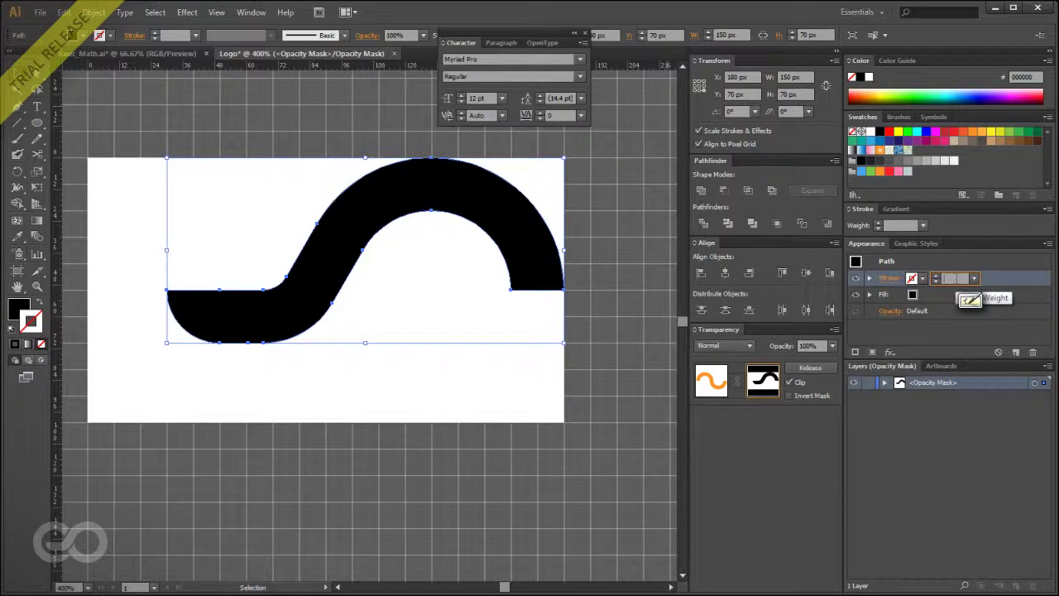
pyautogui.write('10')
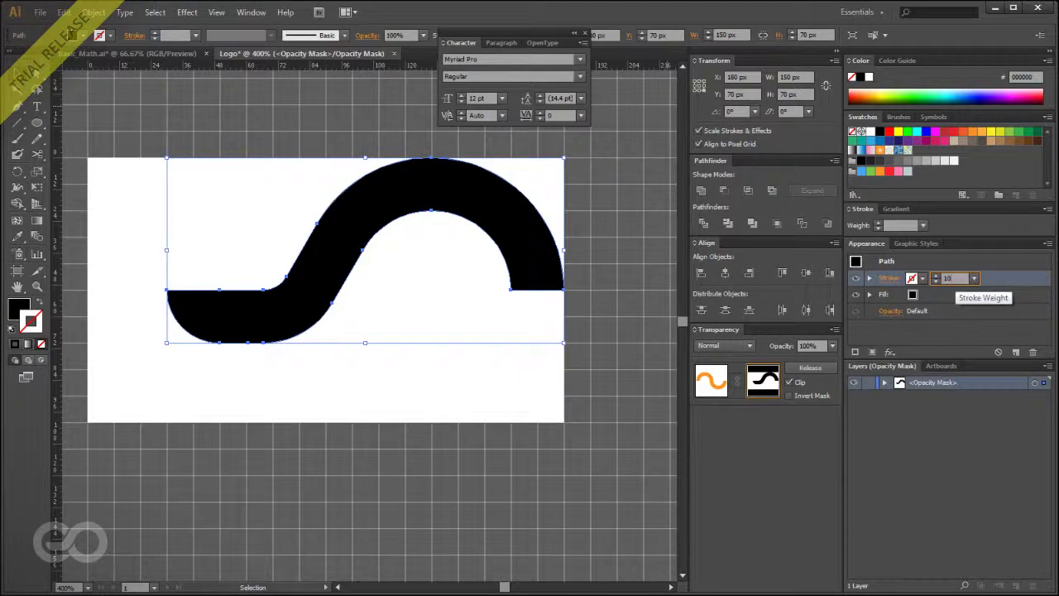
pyautogui.press('Return')
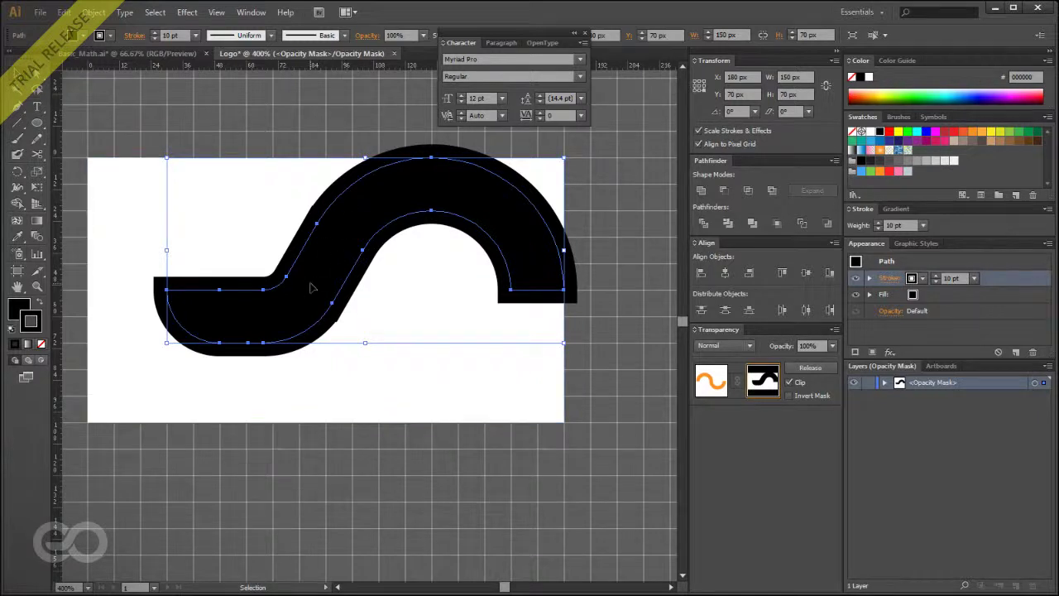
pyautogui.click(711, 381)
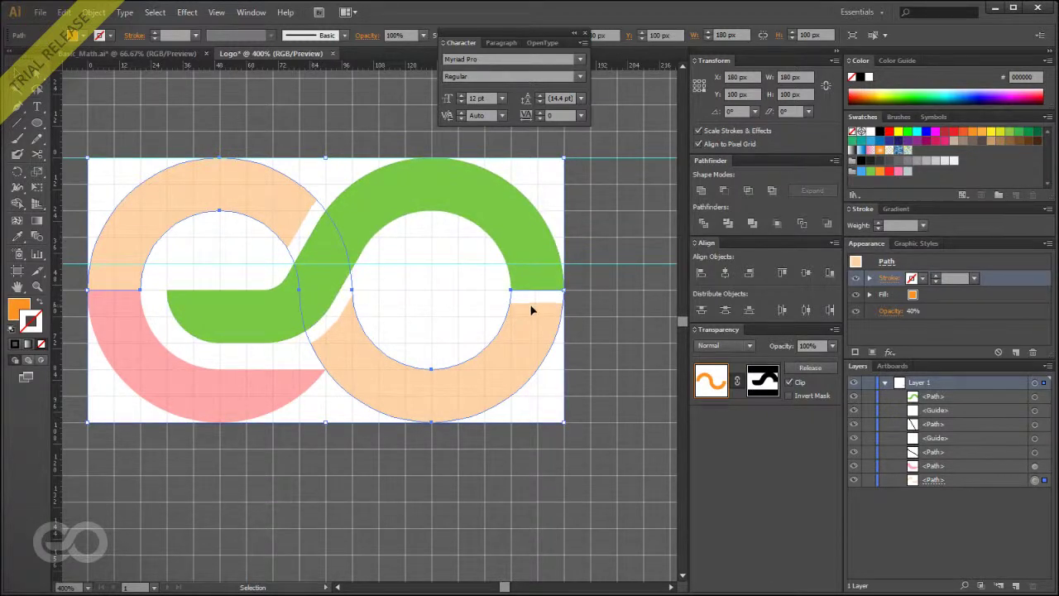
pyautogui.click(762, 381)
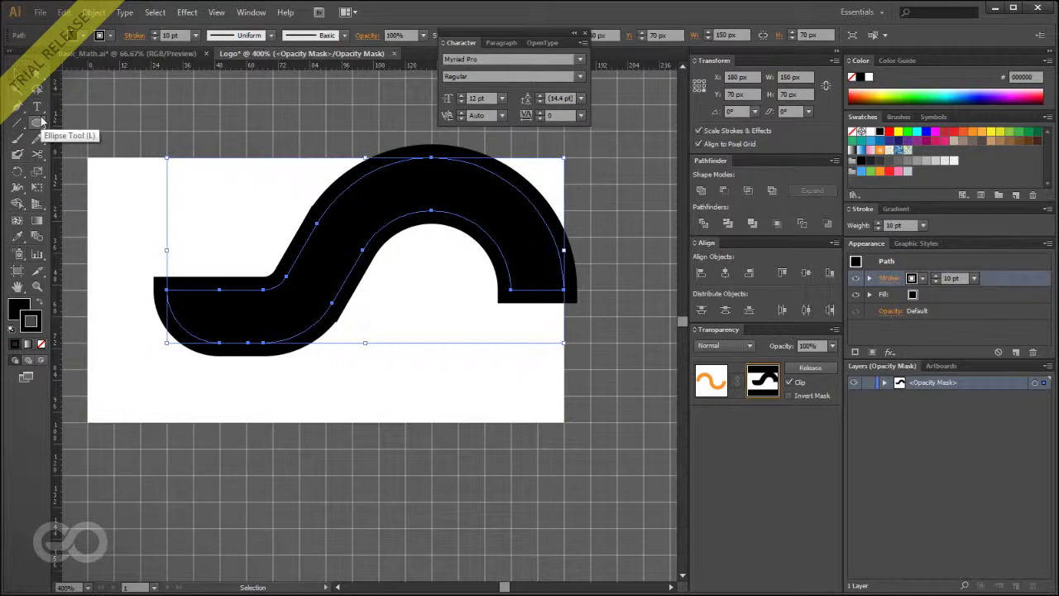
# Draw a rectangle over the S-band's right end and subtract it with Minus Front.
pyautogui.moveTo(40, 118); pyautogui.dragTo(70, 123)
pyautogui.moveTo(641, 123); pyautogui.dragTo(434, 395)
pyautogui.press('v')
pyautogui.keyDown('shift'); pyautogui.click(350, 267); pyautogui.keyUp('shift')
pyautogui.click(724, 189)
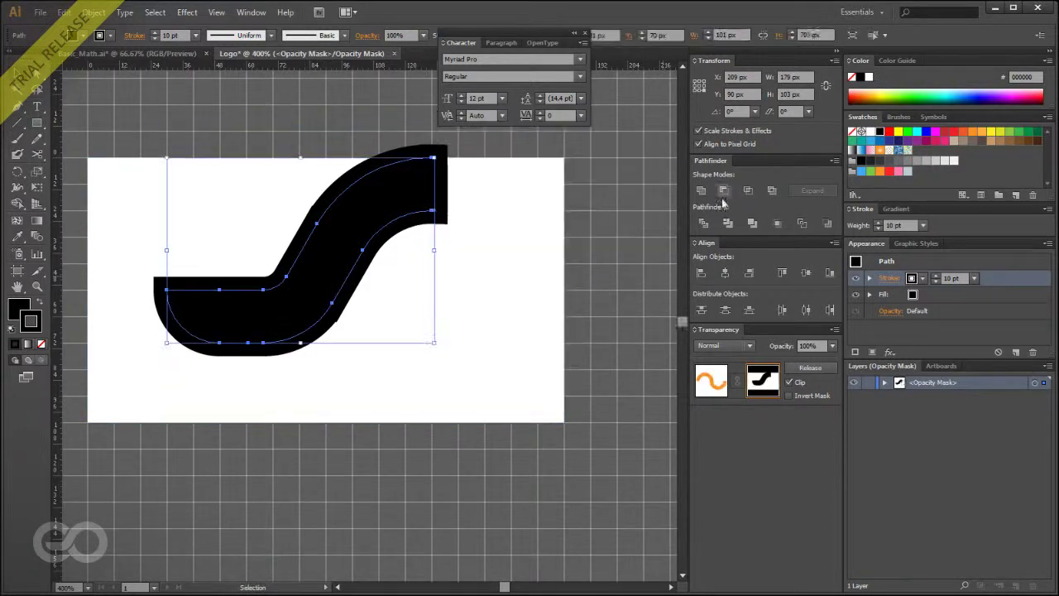
pyautogui.click(553, 429)
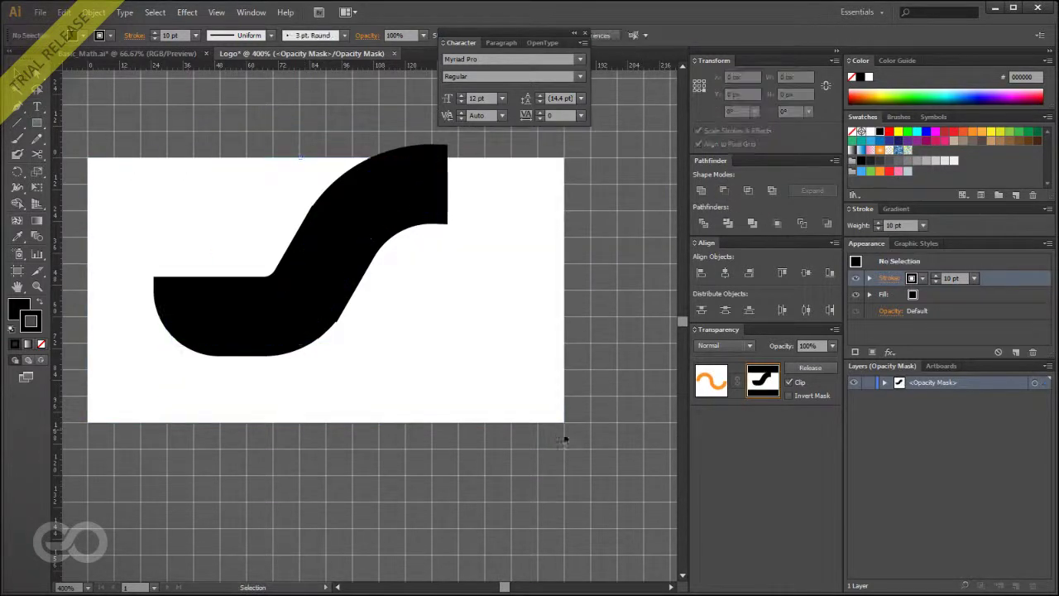
pyautogui.click(338, 269)
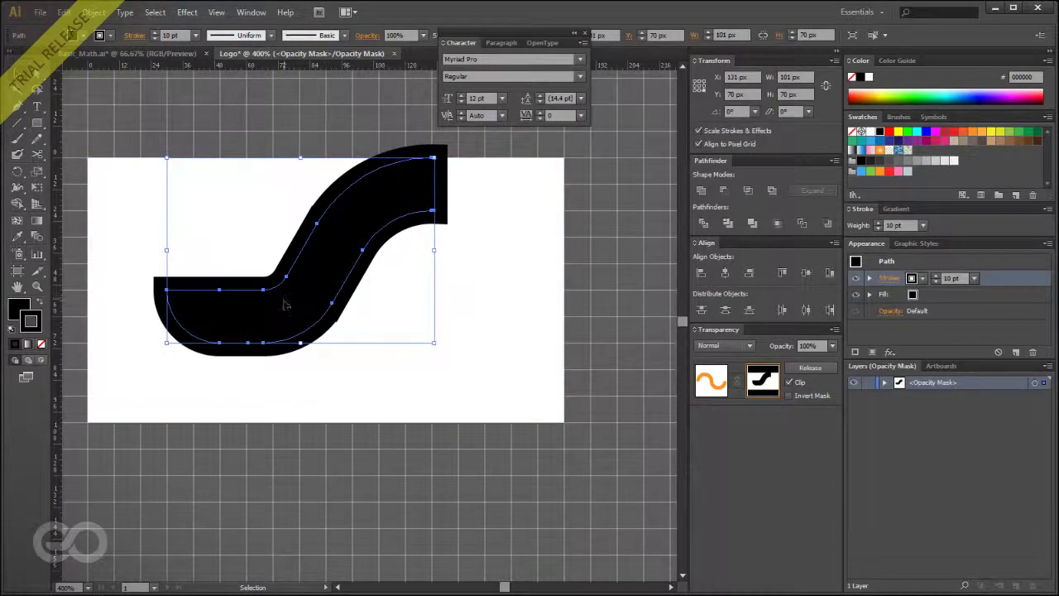
pyautogui.scroll(5, 284, 302)
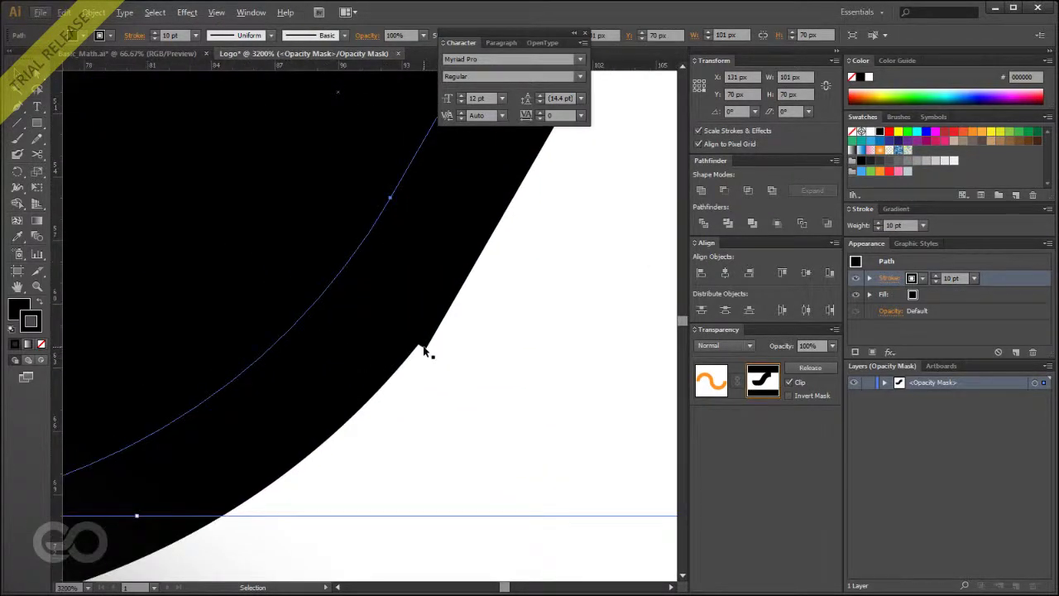
pyautogui.scroll(-5, 402, 461)
pyautogui.scroll(6, 365, 228)
pyautogui.scroll(-6, 356, 249)
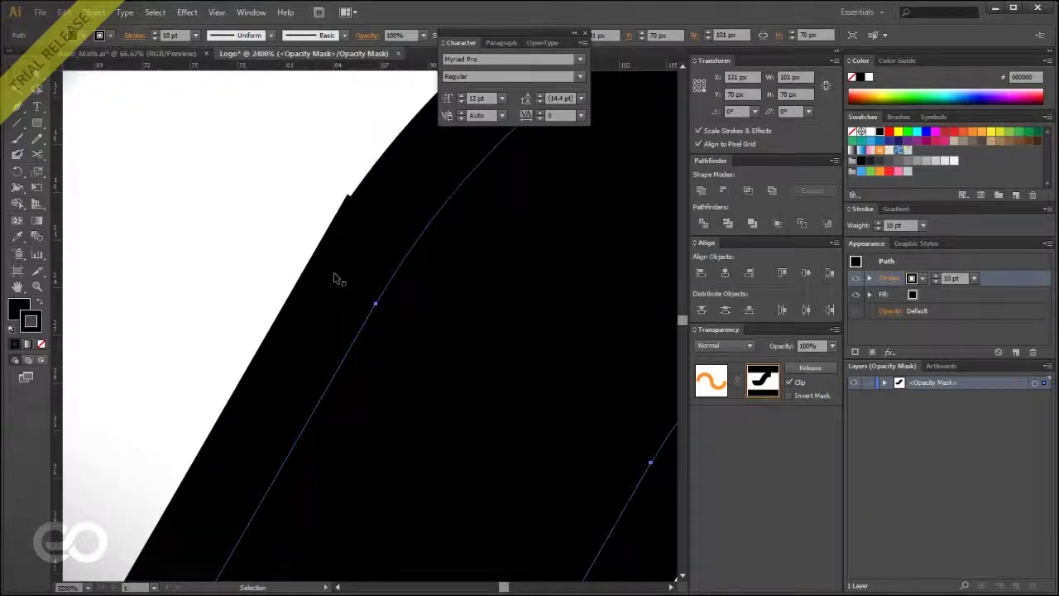
pyautogui.scroll(2, 343, 289)
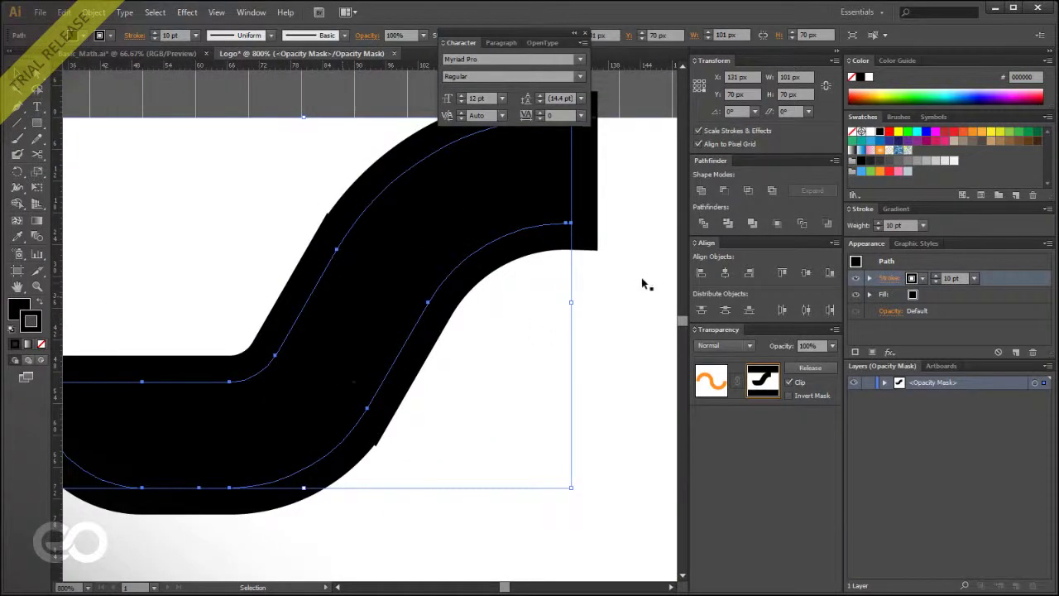
# Give the S-band stroke round corners and re-enter the peach ring's opacity mask.
pyautogui.click(850, 208)
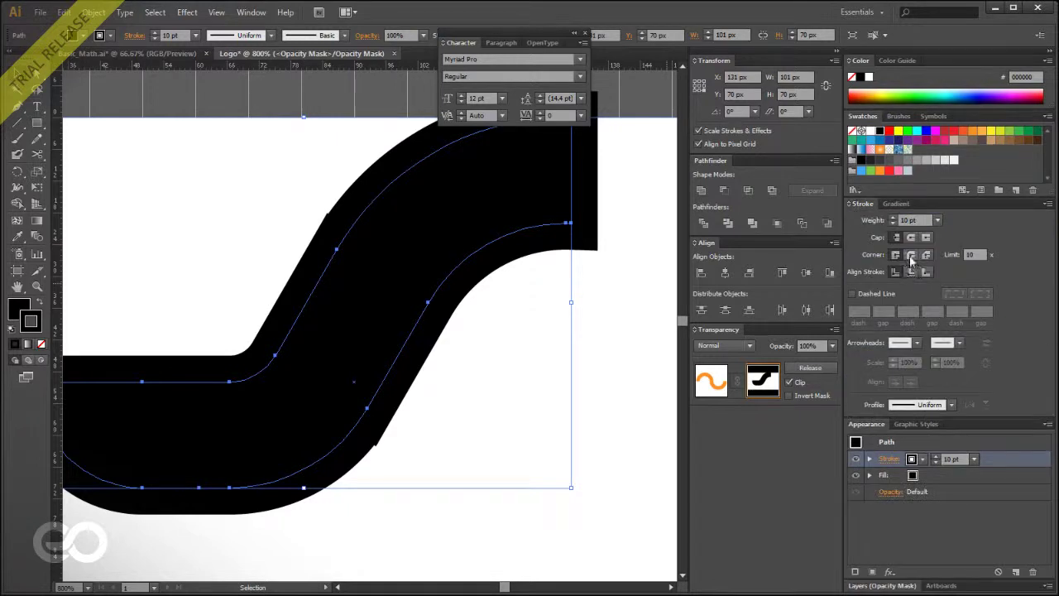
pyautogui.click(911, 256)
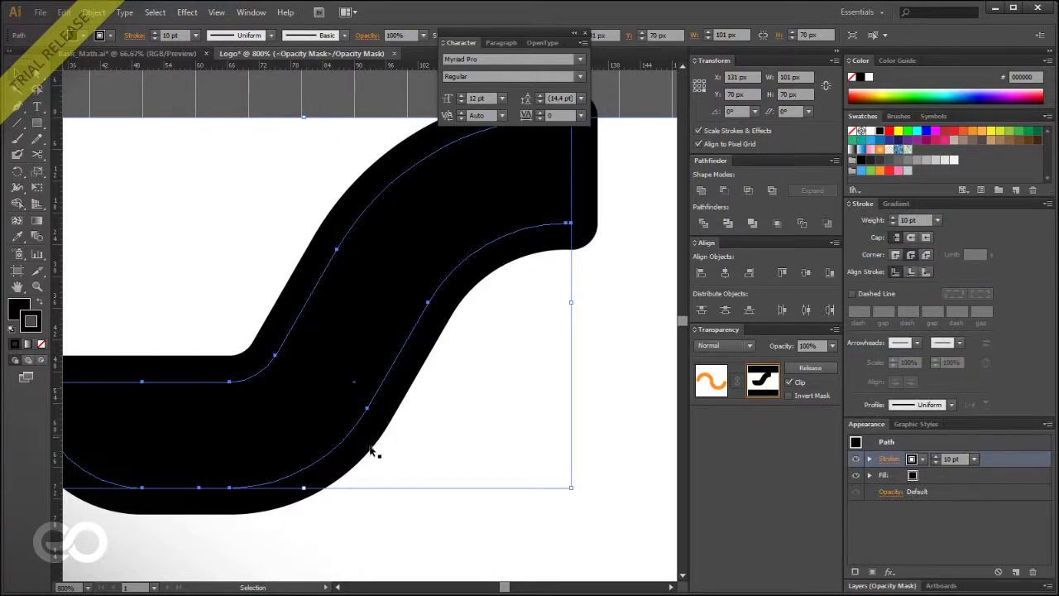
pyautogui.click(709, 380)
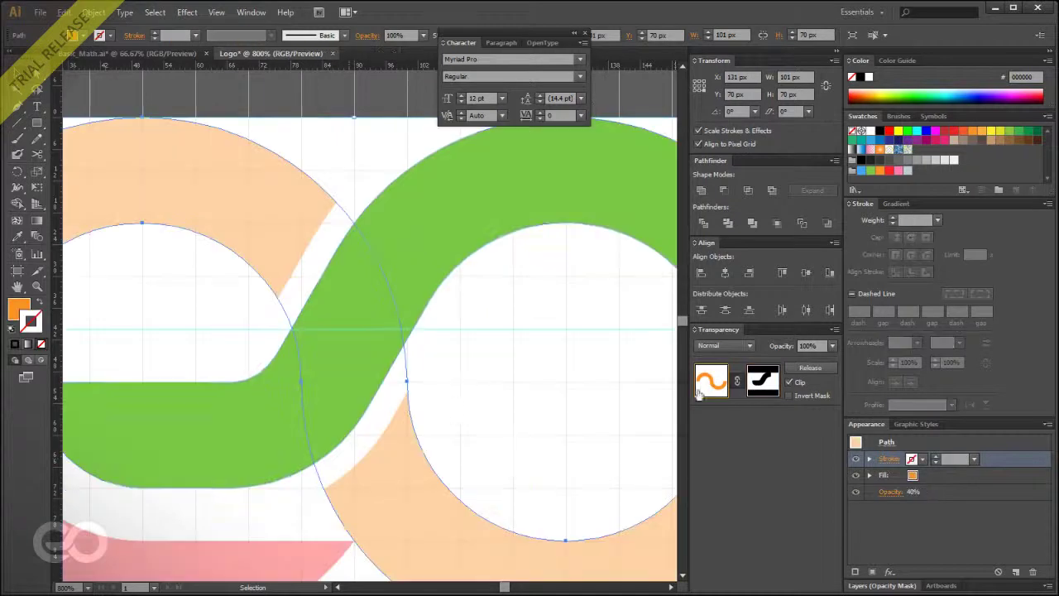
pyautogui.hotkey('ctrl', '-')
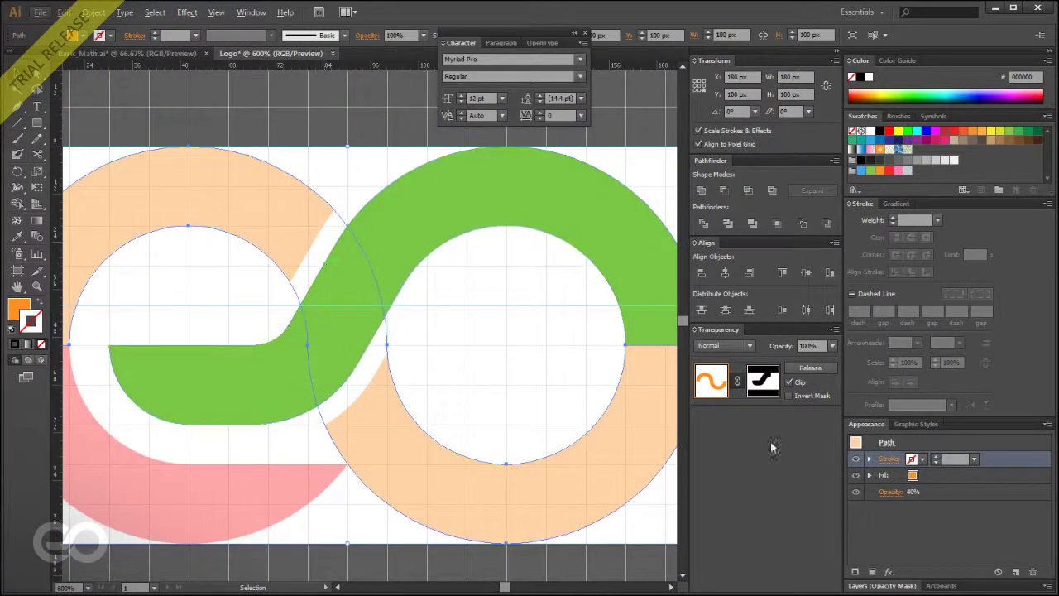
pyautogui.click(343, 355)
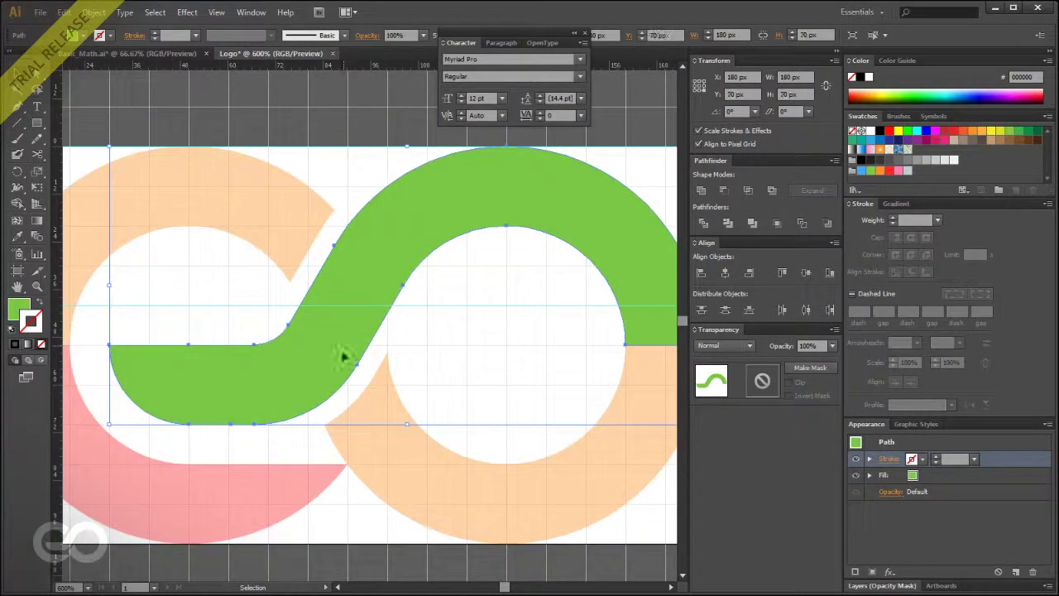
pyautogui.click(208, 198)
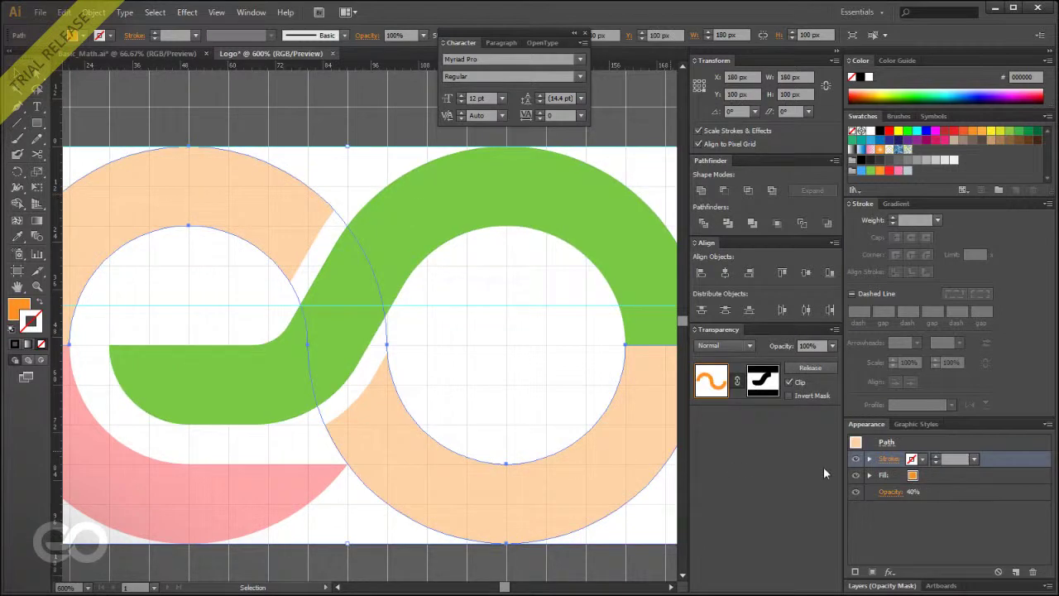
pyautogui.click(763, 382)
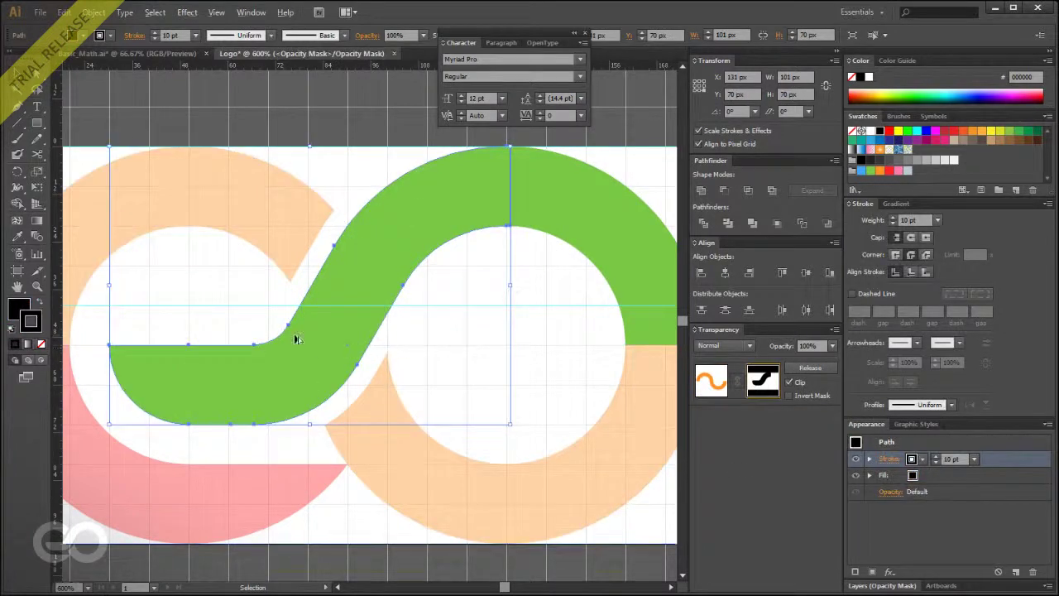
pyautogui.hotkey('ctrl', '-')
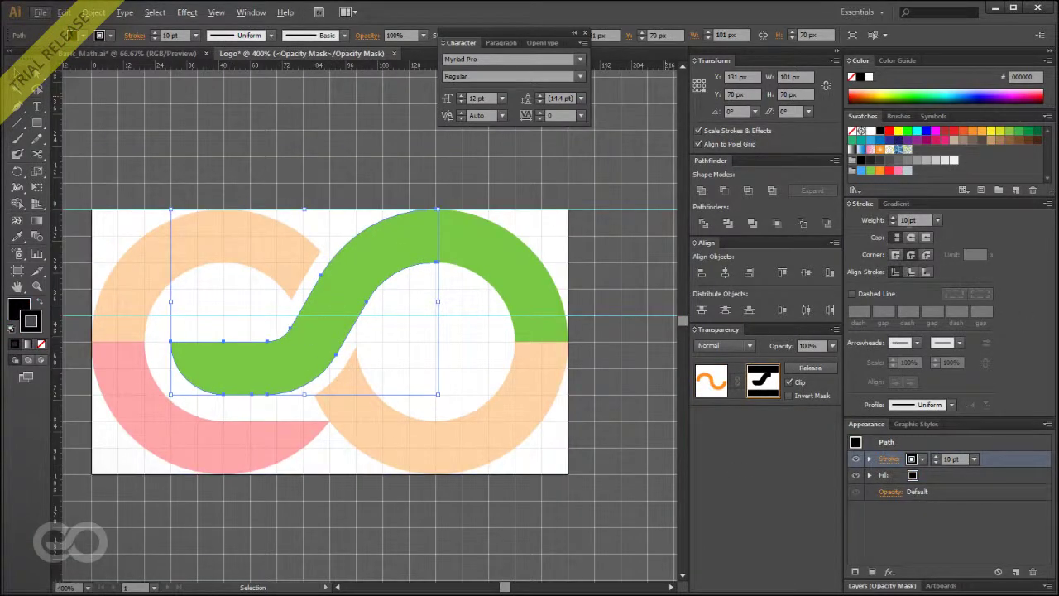
# Trim the S mask shape again with the front rectangle using Minus Front.
pyautogui.click(914, 220)
pyautogui.scroll(-10, 926, 242)
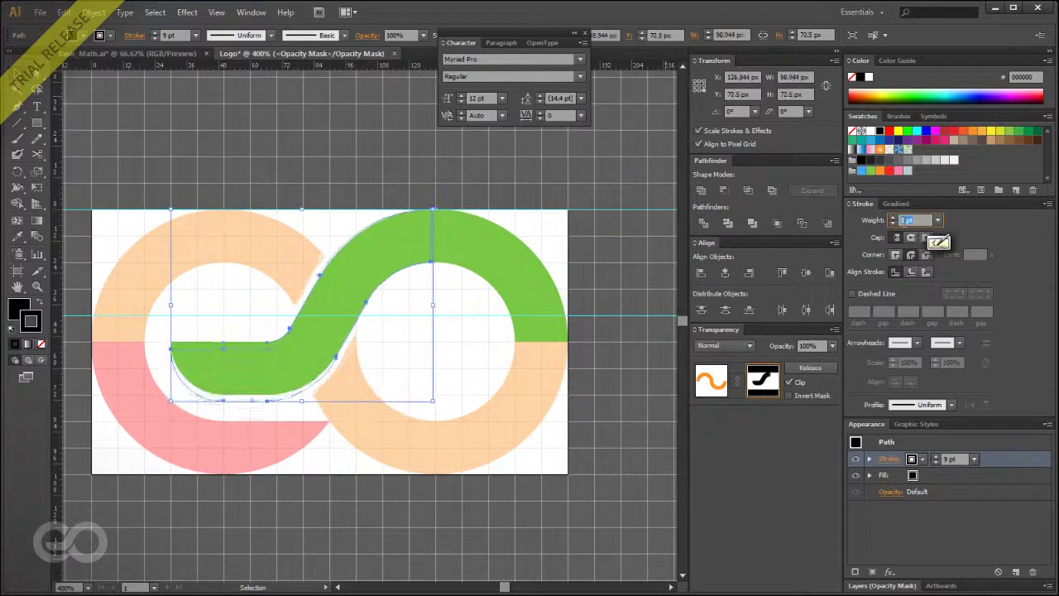
pyautogui.scroll(10, 926, 241)
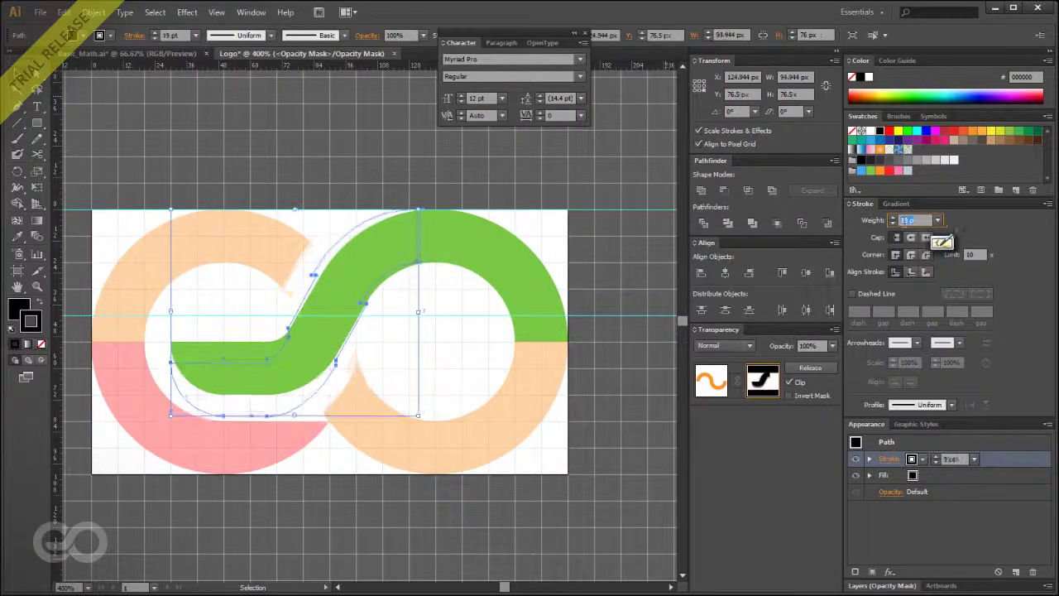
pyautogui.scroll(2, 941, 241)
pyautogui.scroll(-3, 364, 331)
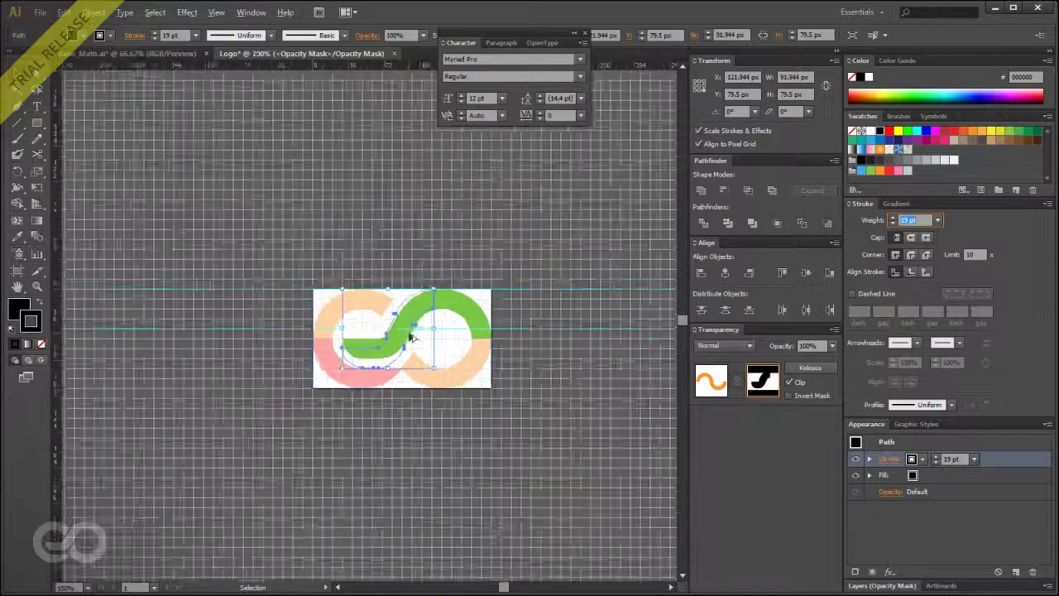
pyautogui.scroll(5, 364, 331)
pyautogui.press('a')
pyautogui.scroll(-2, 390, 325)
pyautogui.scroll(-12, 439, 336)
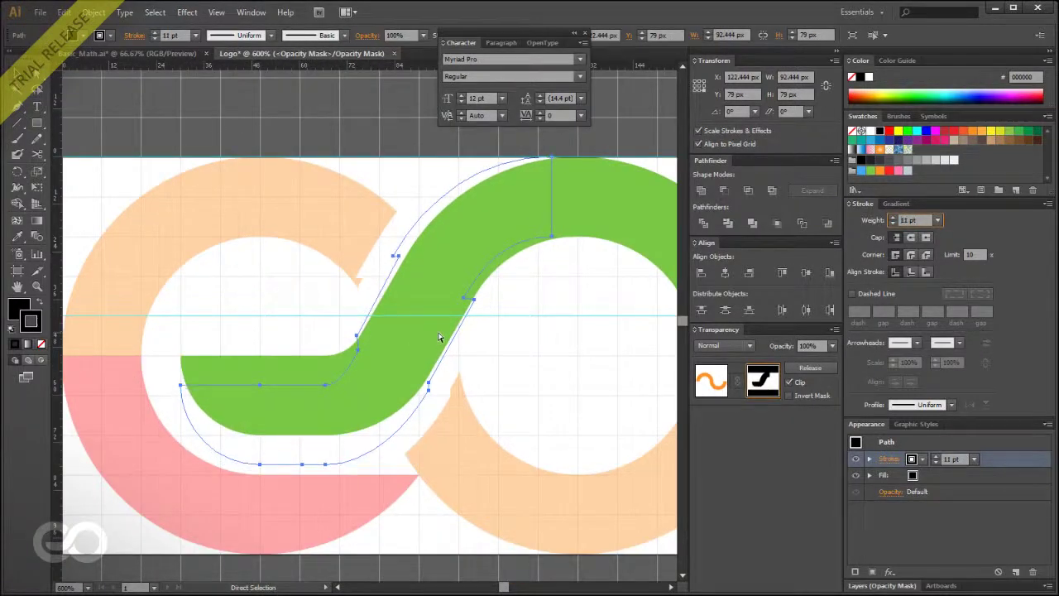
pyautogui.scroll(-2, 439, 337)
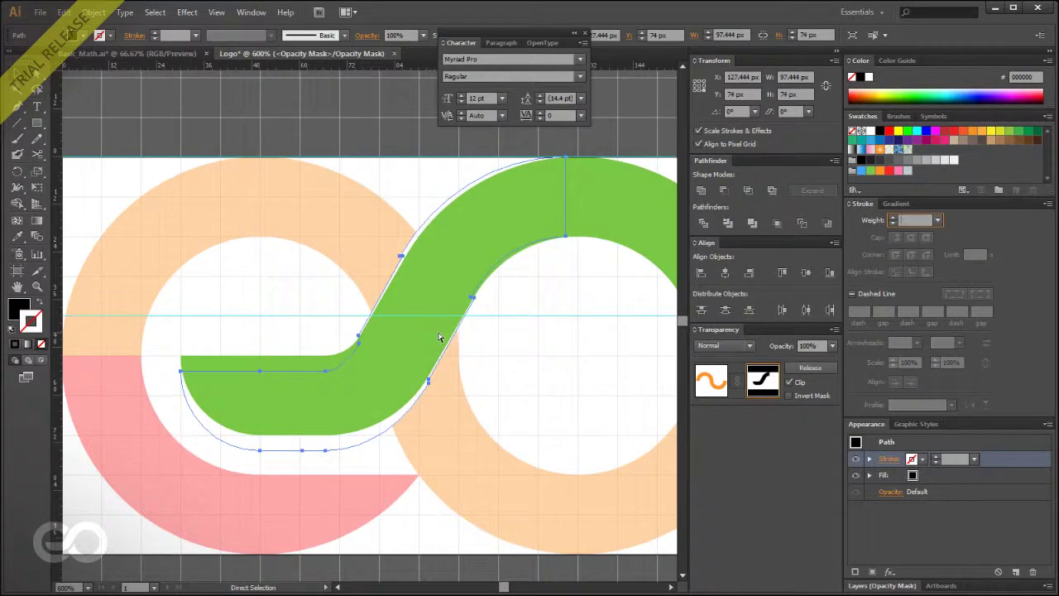
pyautogui.scroll(-2, 439, 336)
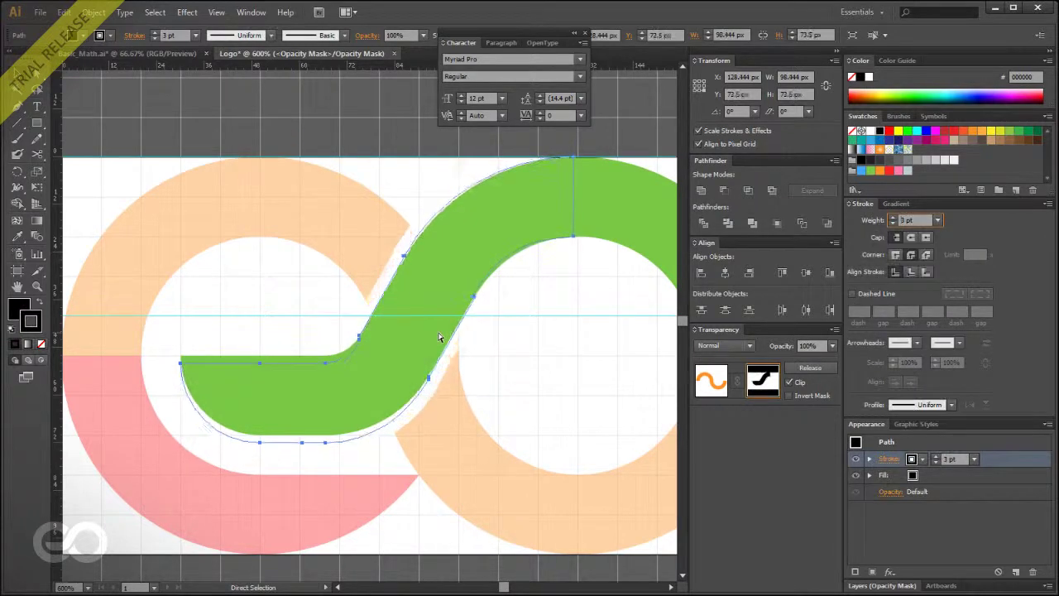
pyautogui.scroll(9, 439, 337)
pyautogui.press('v')
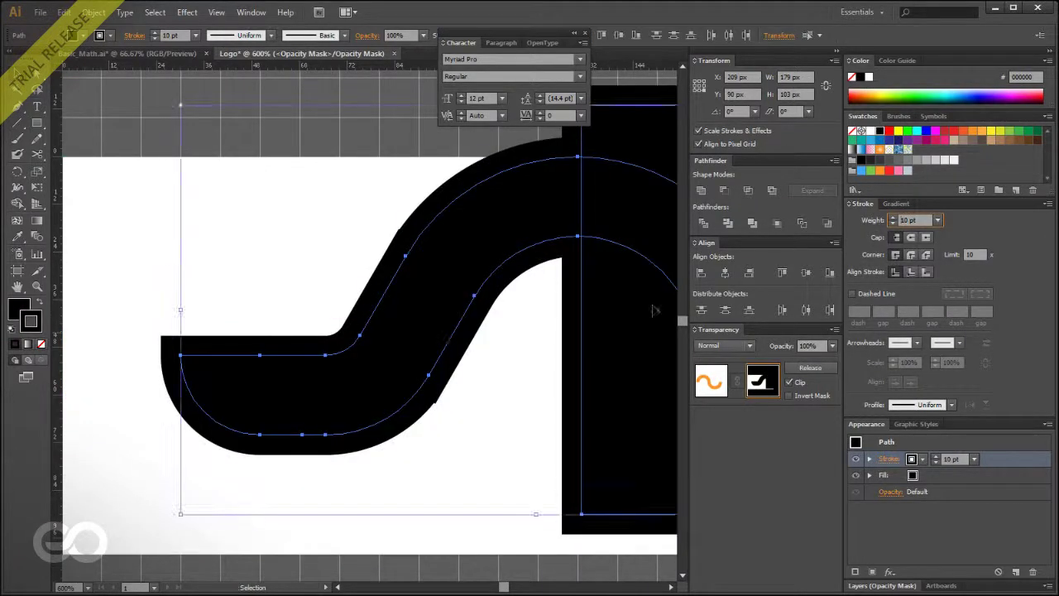
pyautogui.click(723, 189)
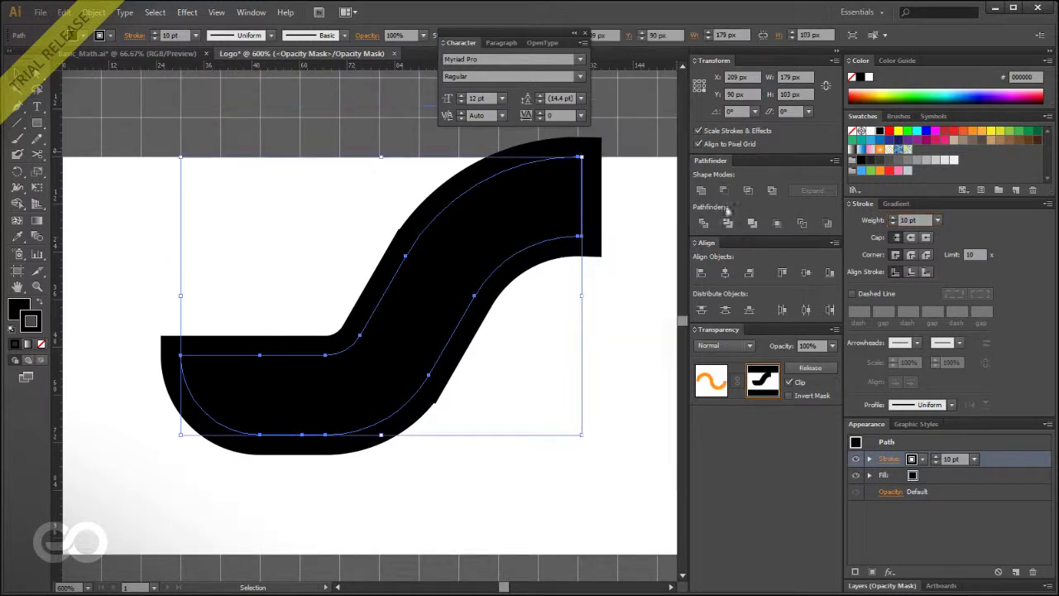
# Set Round Join and a 5 pt stroke weight on the S-shaped mask path.
pyautogui.click(712, 380)
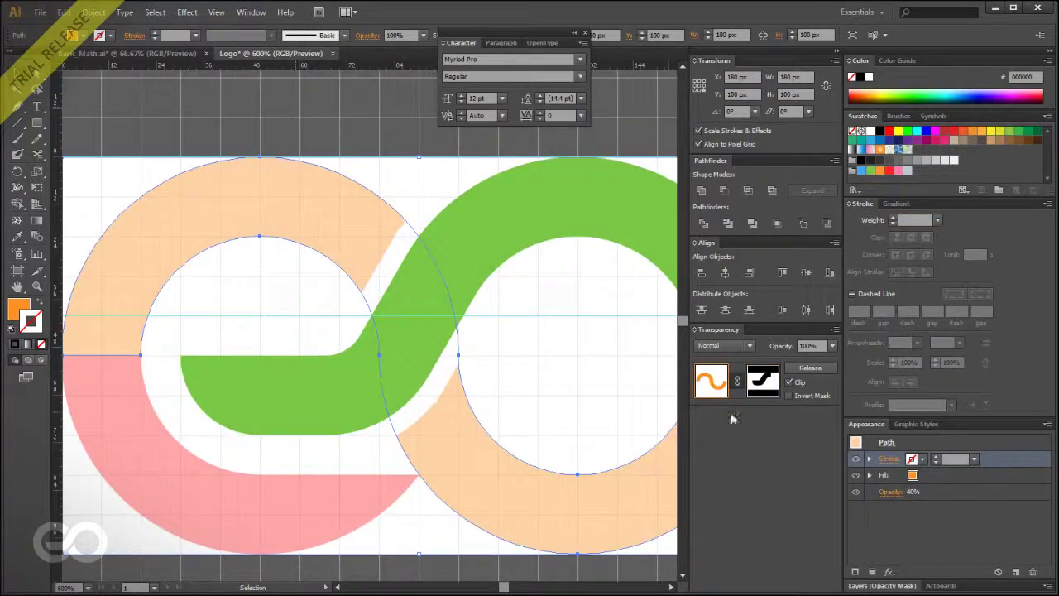
pyautogui.click(762, 380)
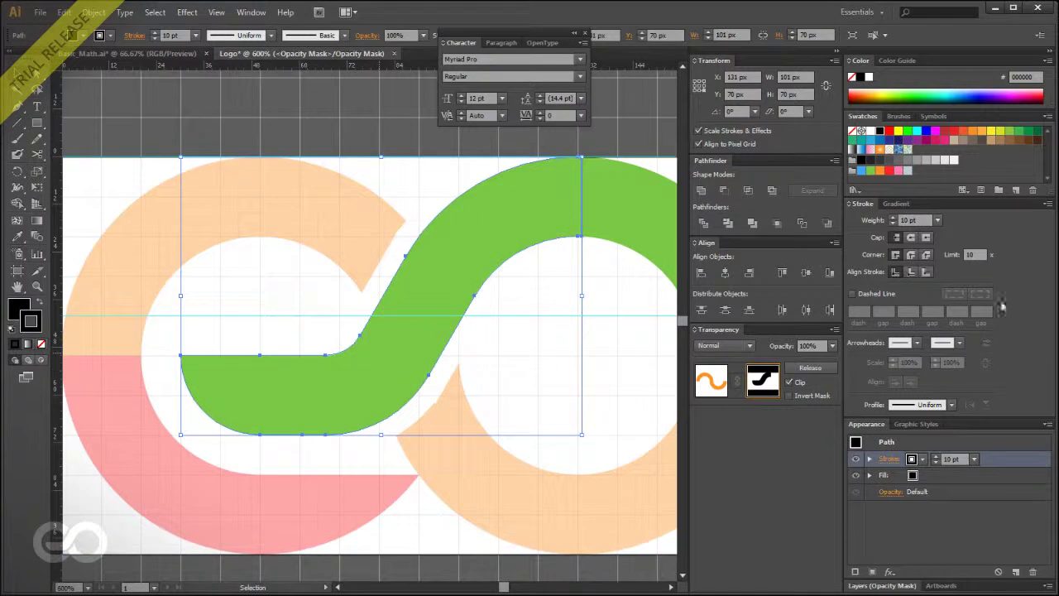
pyautogui.click(909, 254)
pyautogui.click(336, 108)
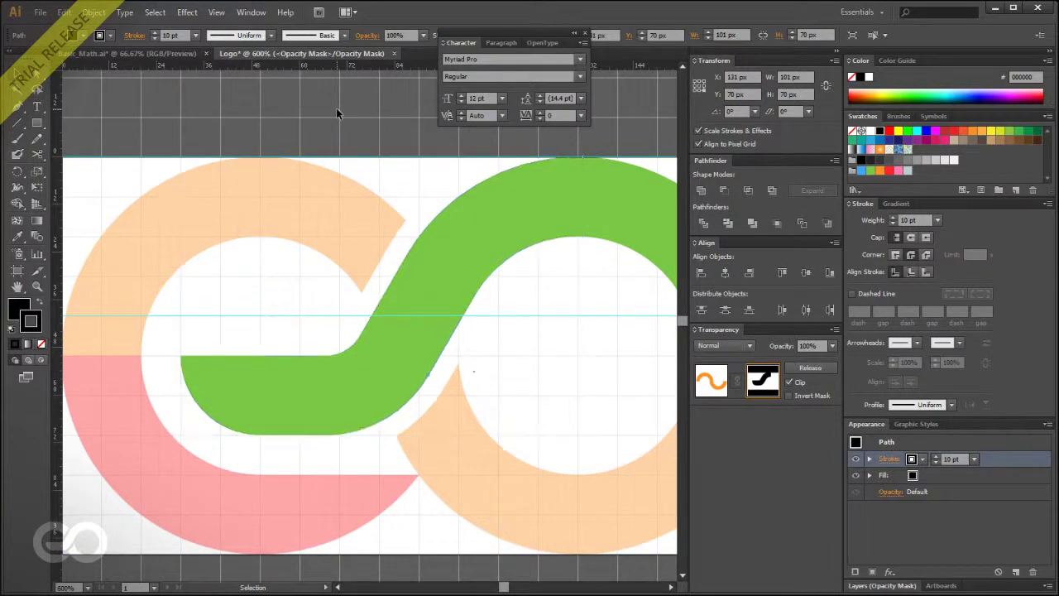
pyautogui.click(425, 304)
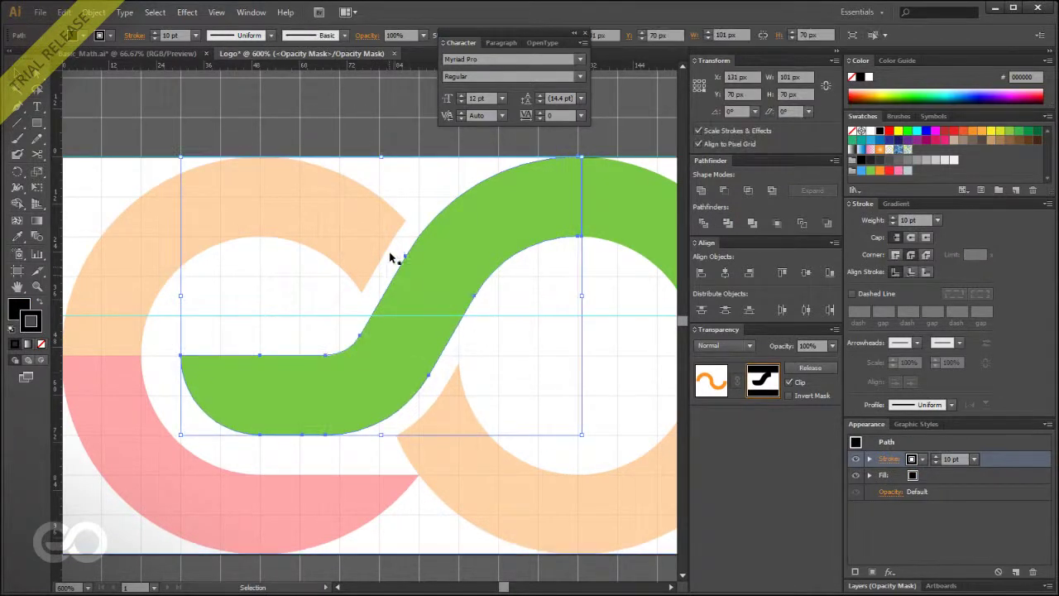
pyautogui.click(906, 220)
pyautogui.write('5')
pyautogui.press('Return')
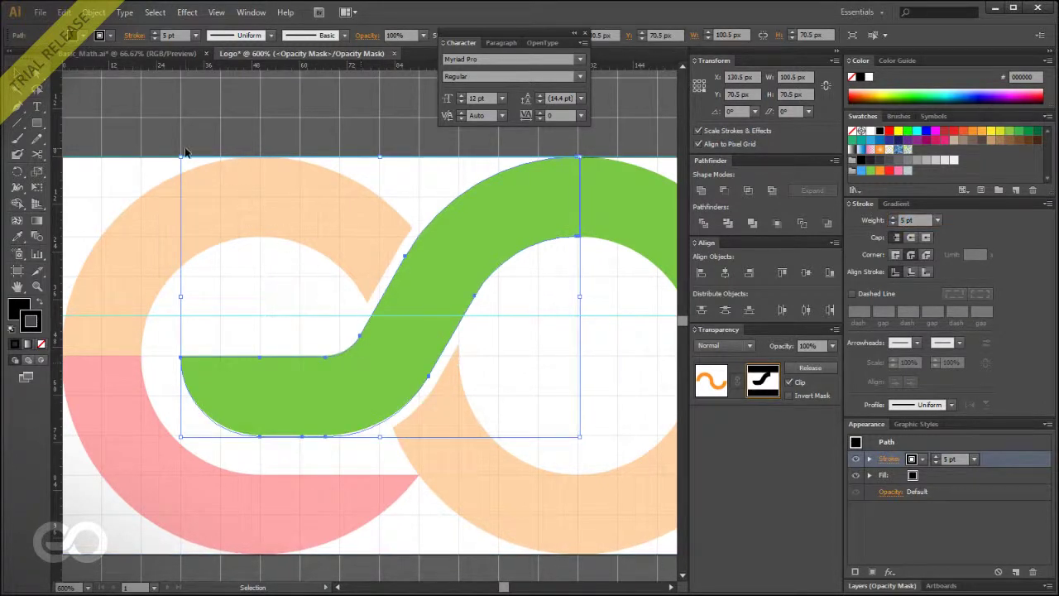
# Leave opacity mask editing and zoom out to view the narrowed gap on the whole logo.
pyautogui.click(112, 100)
pyautogui.hotkey('ctrl', '-')
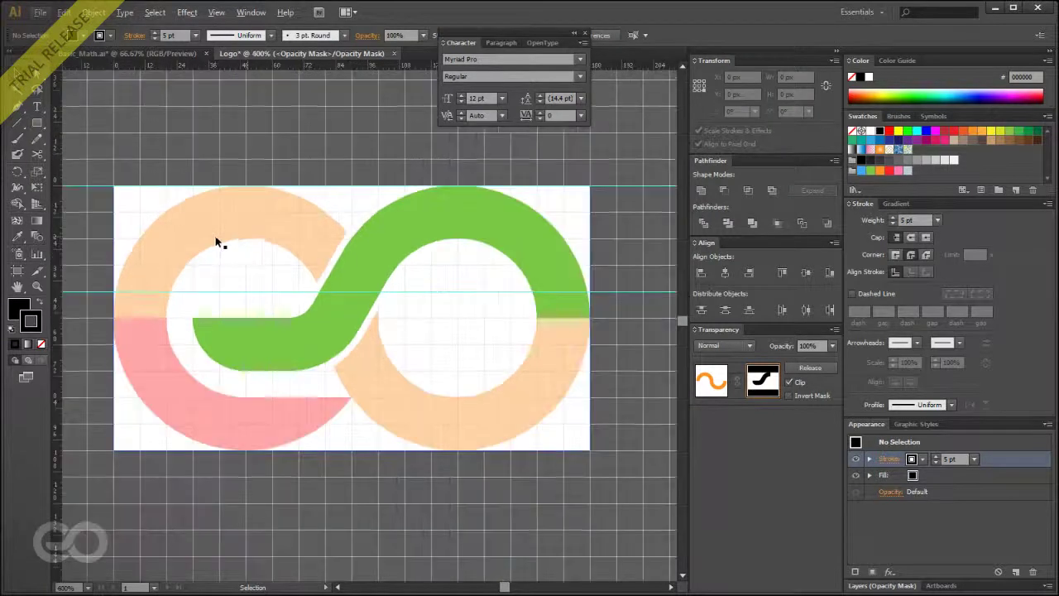
pyautogui.click(229, 245)
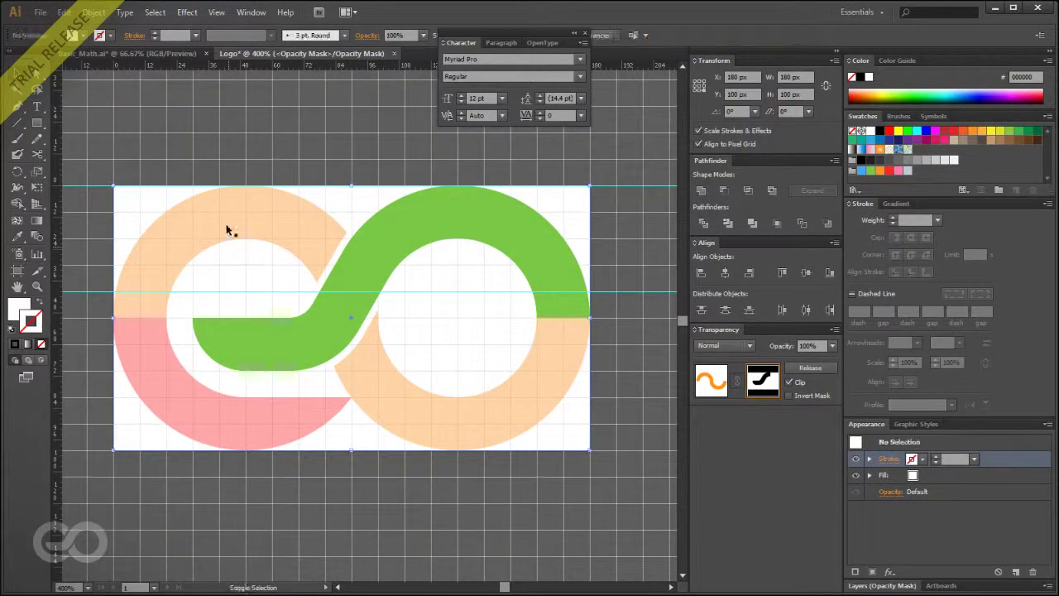
pyautogui.click(343, 288)
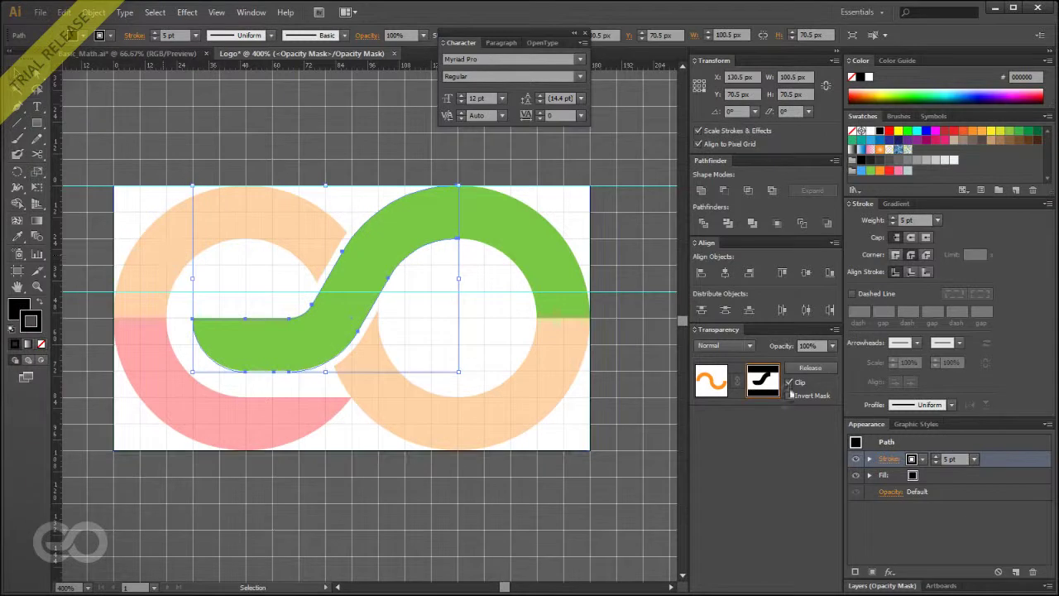
pyautogui.click(711, 383)
pyautogui.hotkey('ctrl', '-')
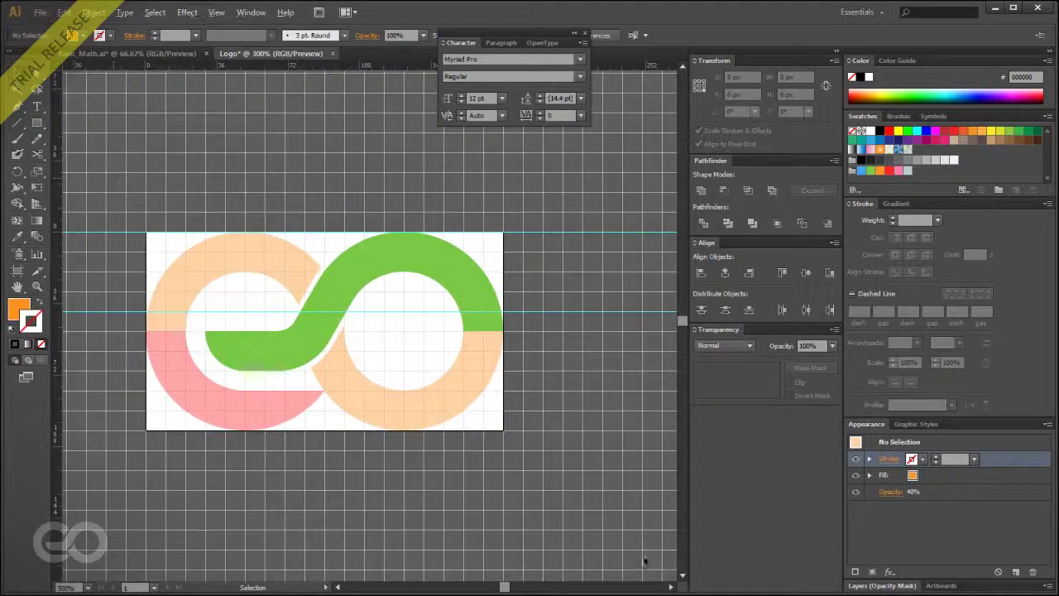
# Select all logo pieces, set 100% opacity, remove the outline and fill them with 3FA9F5 blue.
pyautogui.hotkey('ctrl', 'a')
pyautogui.click(832, 345)
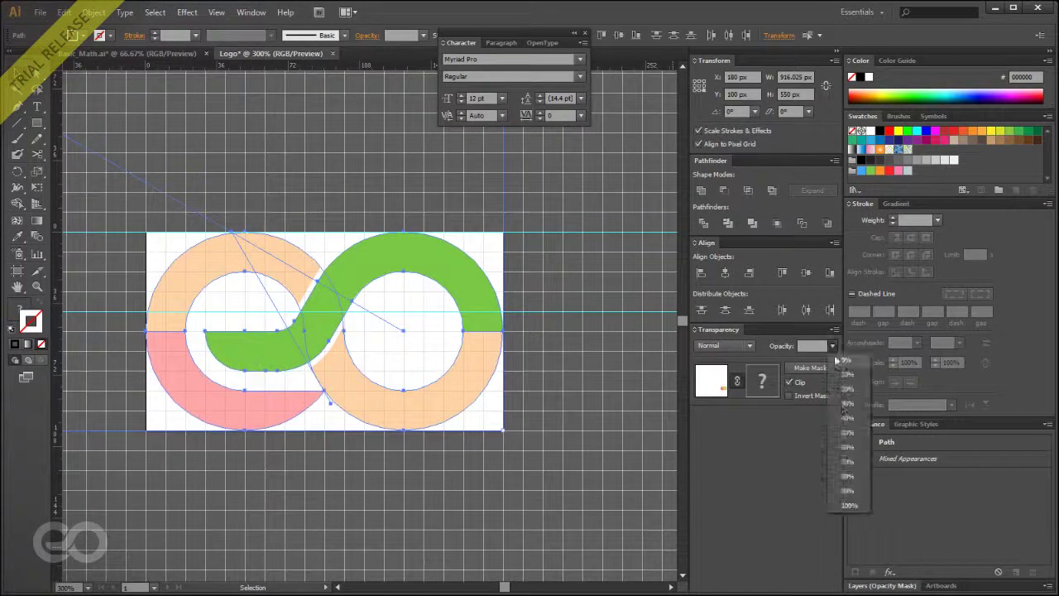
pyautogui.click(848, 506)
pyautogui.click(861, 169)
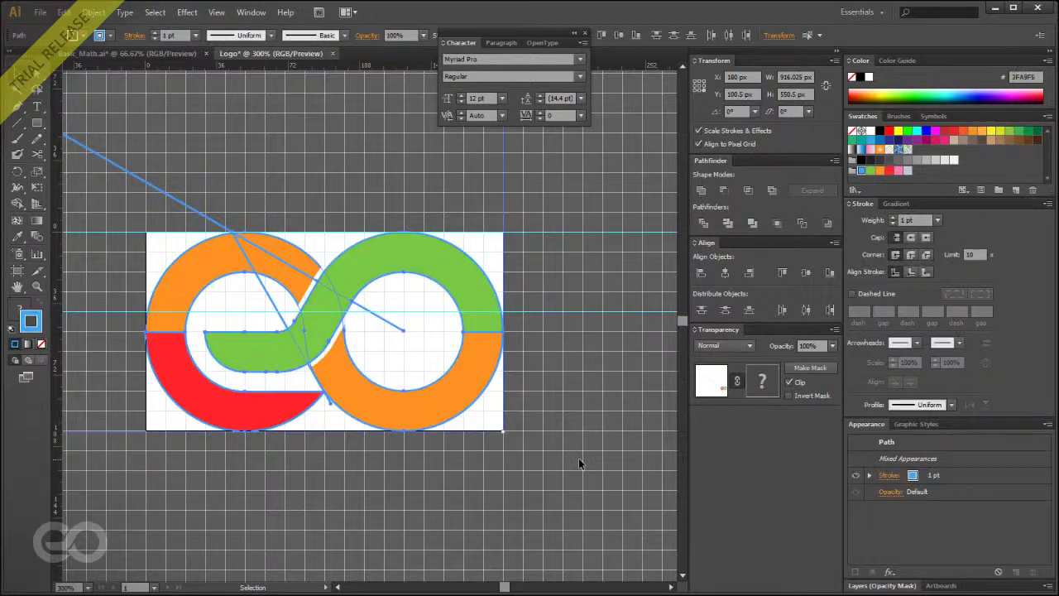
pyautogui.hotkey('ctrl', 'z')
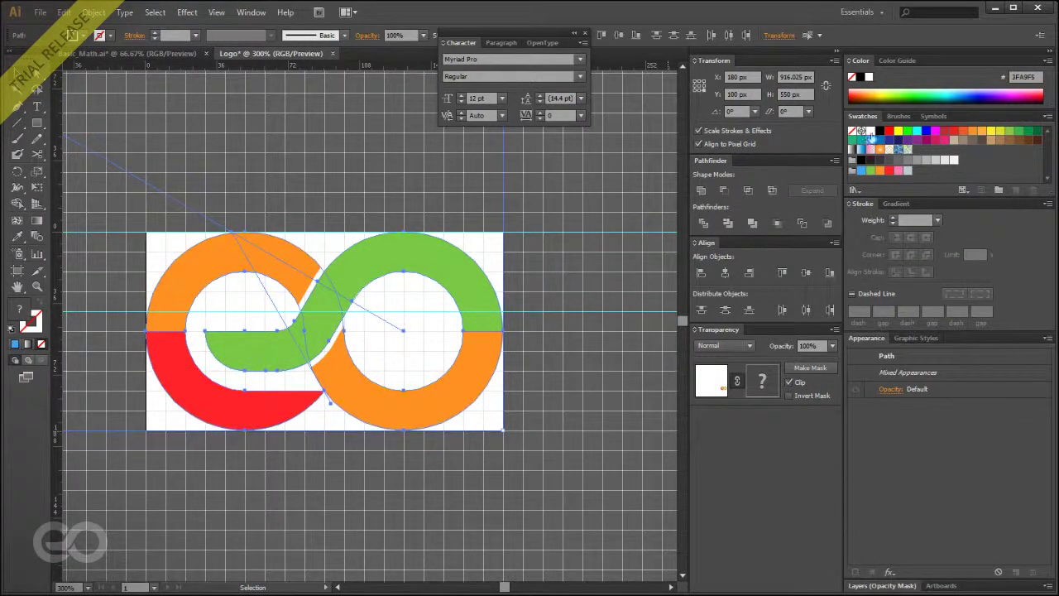
pyautogui.click(861, 170)
pyautogui.click(548, 474)
pyautogui.scroll(-1, 546, 372)
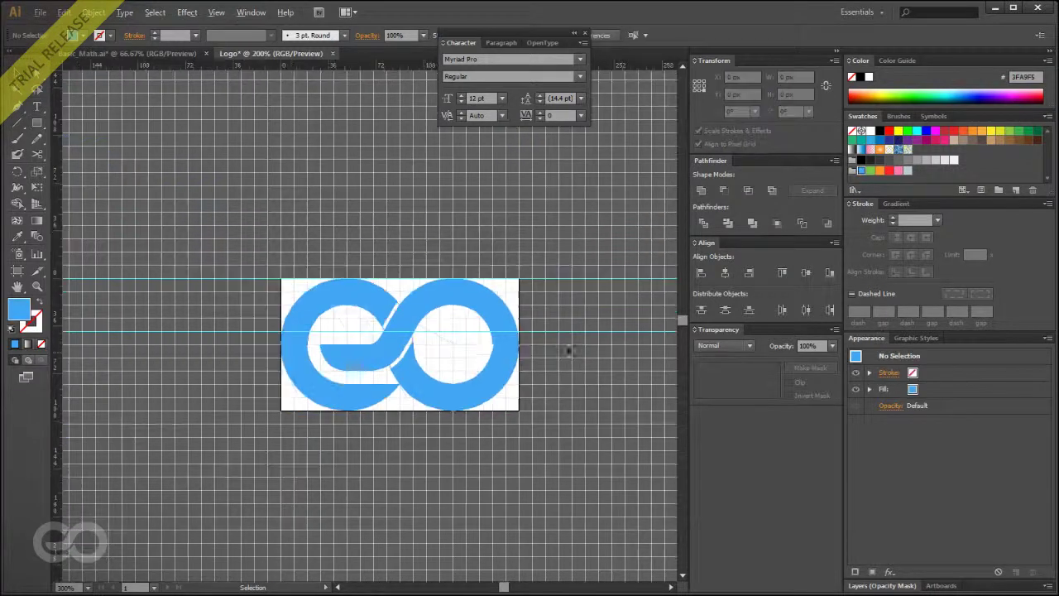
pyautogui.scroll(2, 441, 375)
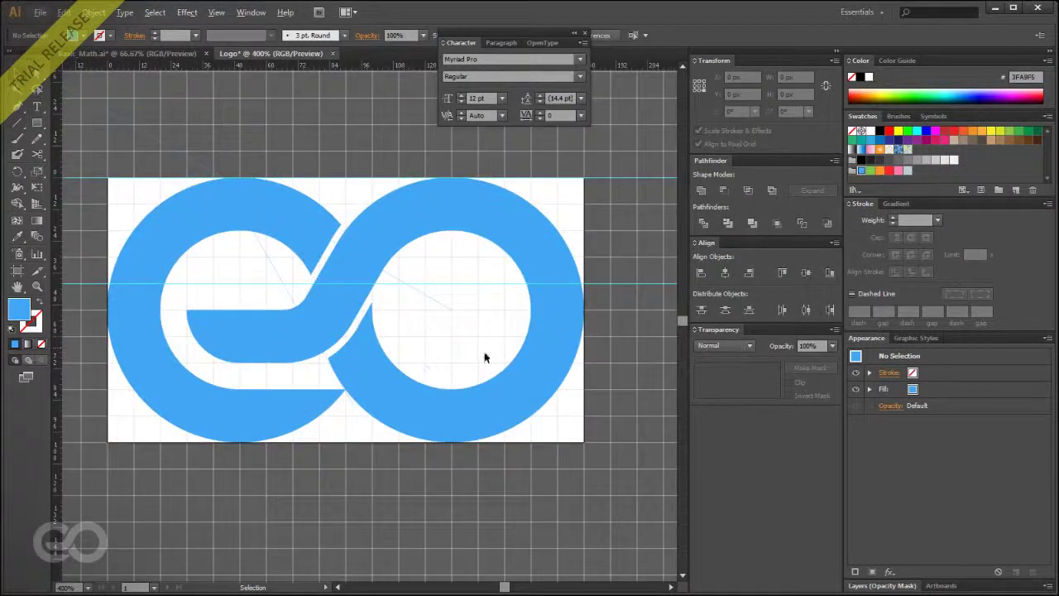
# Select the blue logo and release its opacity mask in the Transparency panel.
pyautogui.click(887, 587)
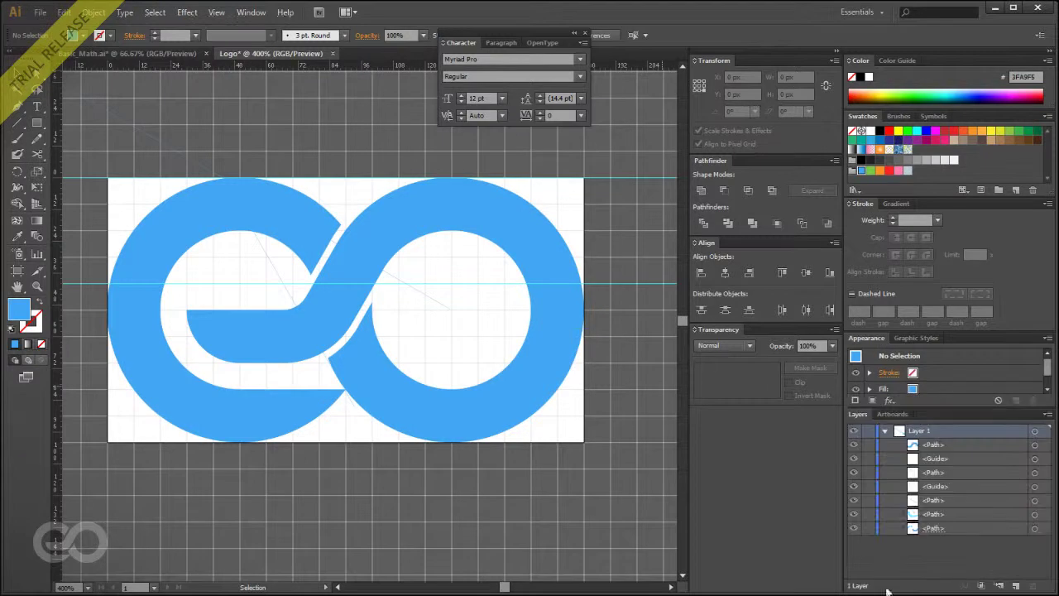
pyautogui.click(984, 527)
pyautogui.click(976, 473)
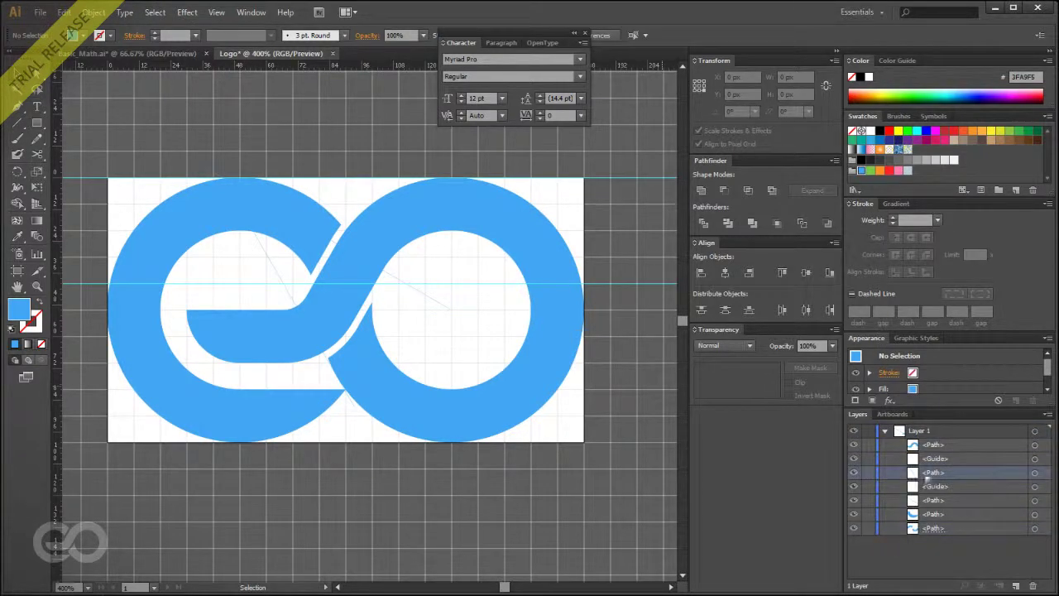
pyautogui.click(300, 272)
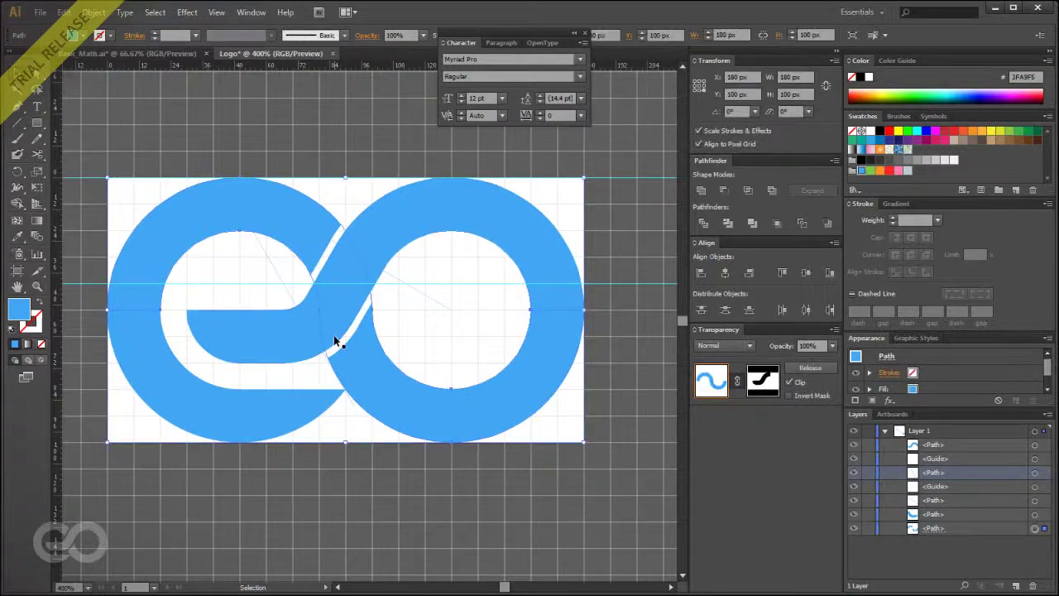
pyautogui.scroll(1, 310, 214)
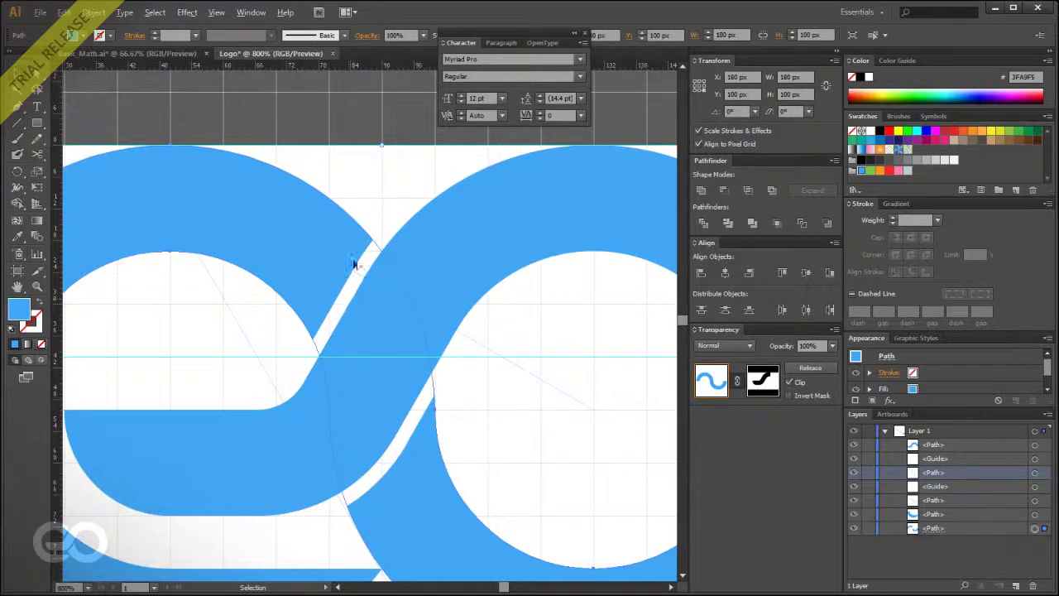
pyautogui.scroll(-1, 355, 240)
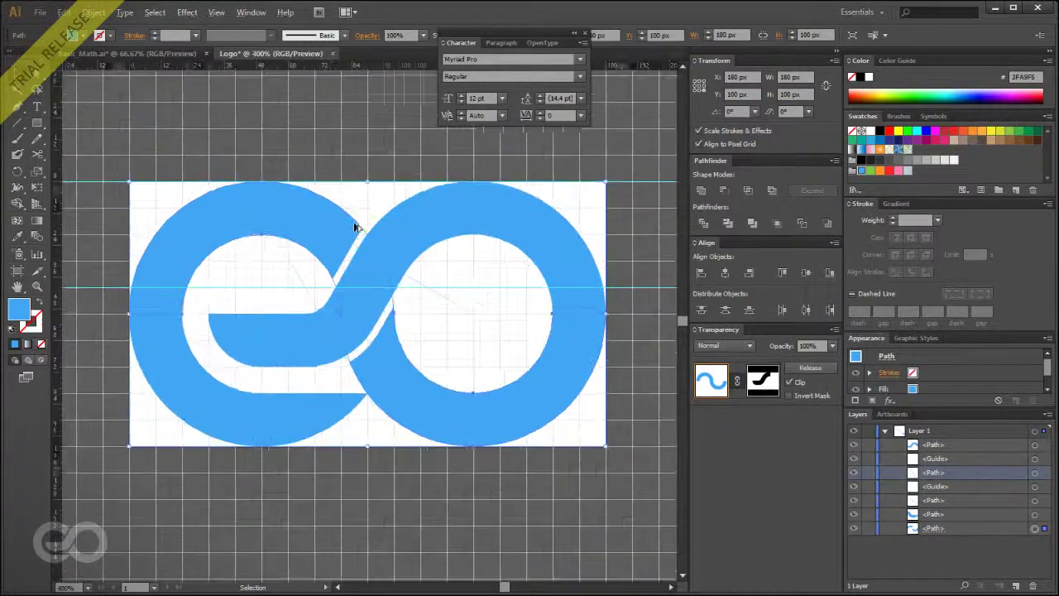
pyautogui.scroll(1, 355, 228)
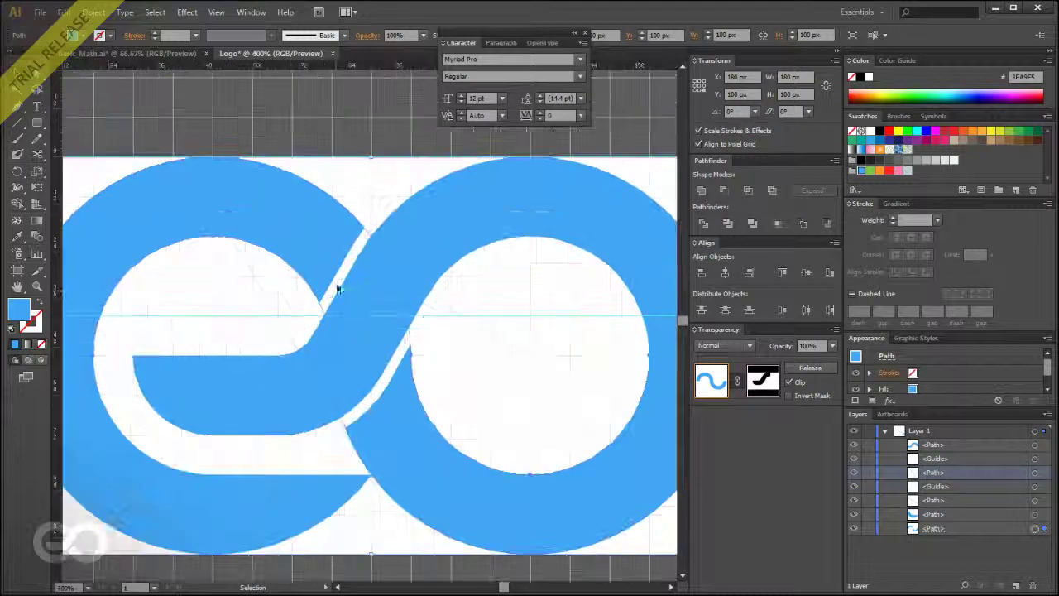
pyautogui.click(810, 367)
pyautogui.scroll(-1, 364, 343)
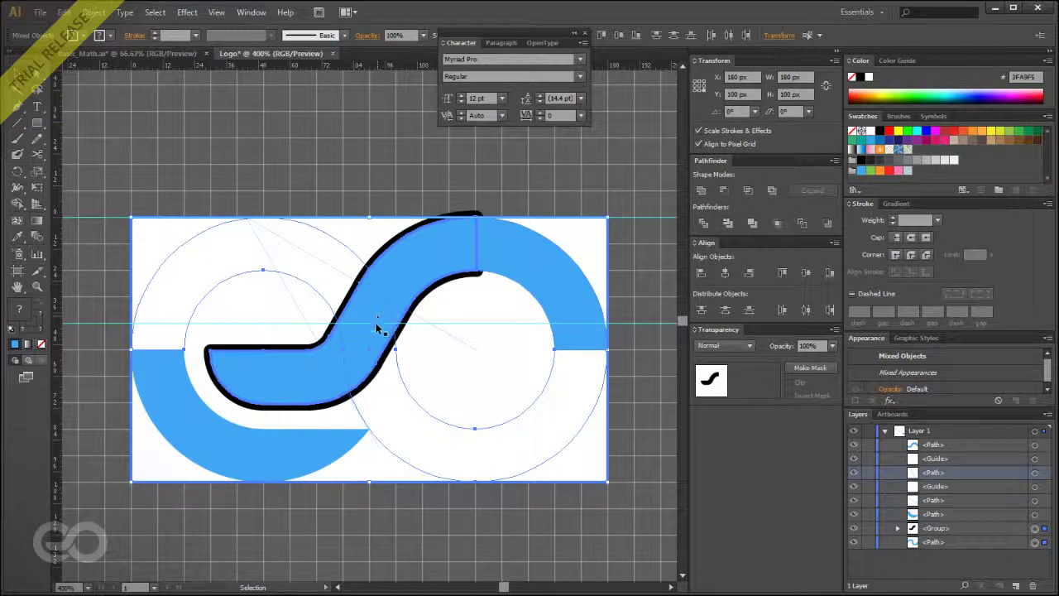
pyautogui.scroll(1, 377, 327)
pyautogui.scroll(-1, 380, 355)
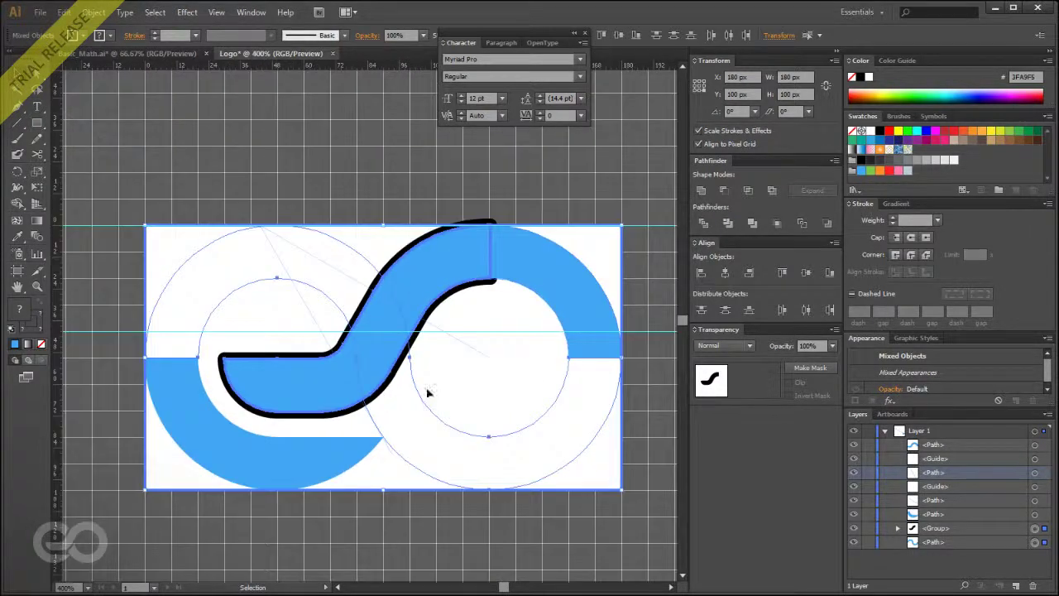
pyautogui.click(557, 534)
# Toggle visibility of the ring path, blue arcs and S-band layers, then switch to Outline view.
pyautogui.moveTo(425, 272); pyautogui.dragTo(490, 337)
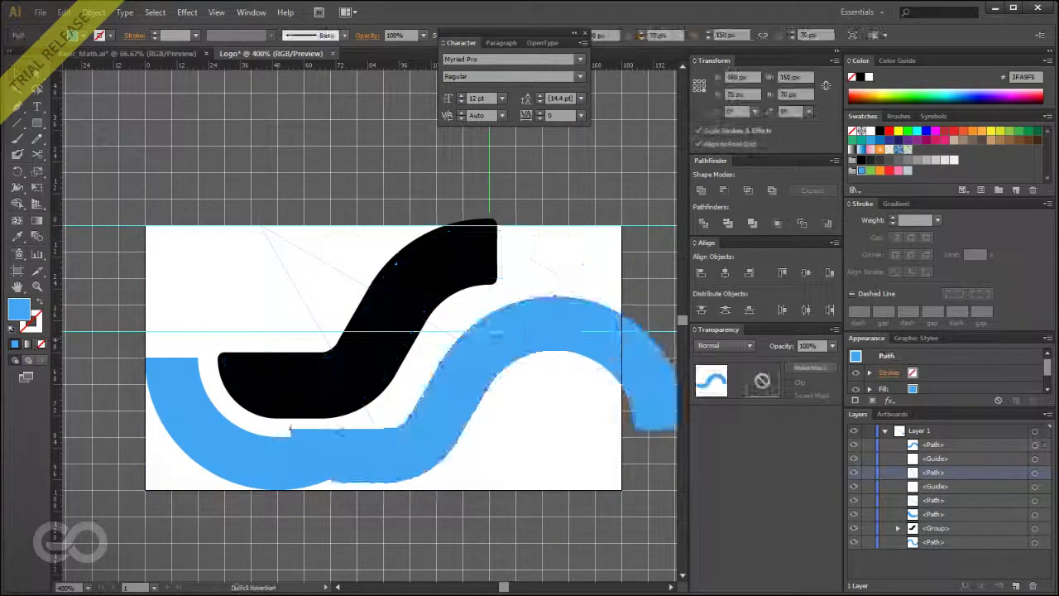
pyautogui.click(1033, 541)
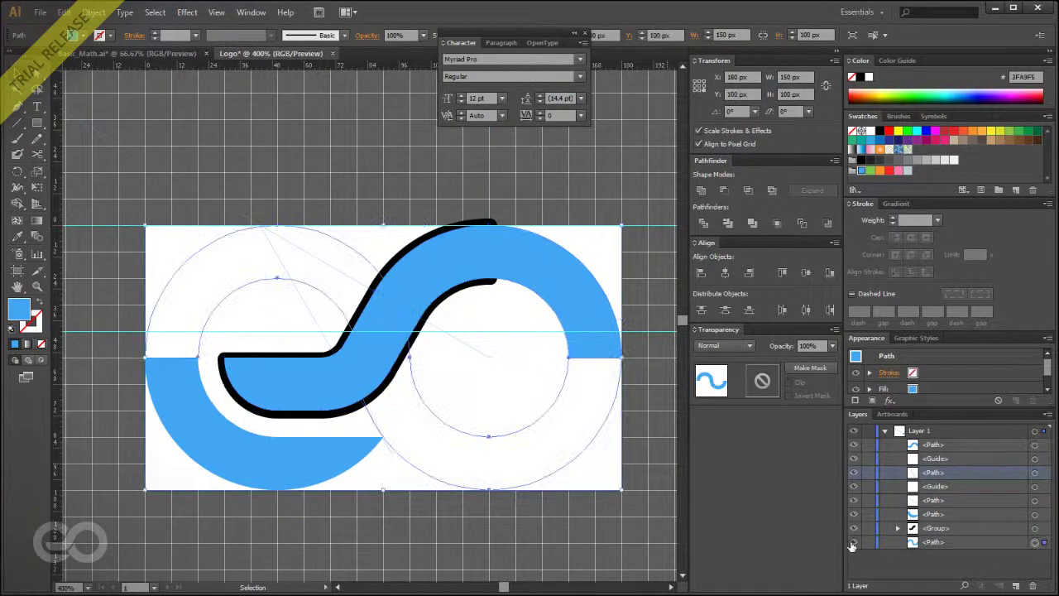
pyautogui.moveTo(852, 542); pyautogui.dragTo(855, 530)
pyautogui.click(855, 514)
pyautogui.click(854, 528)
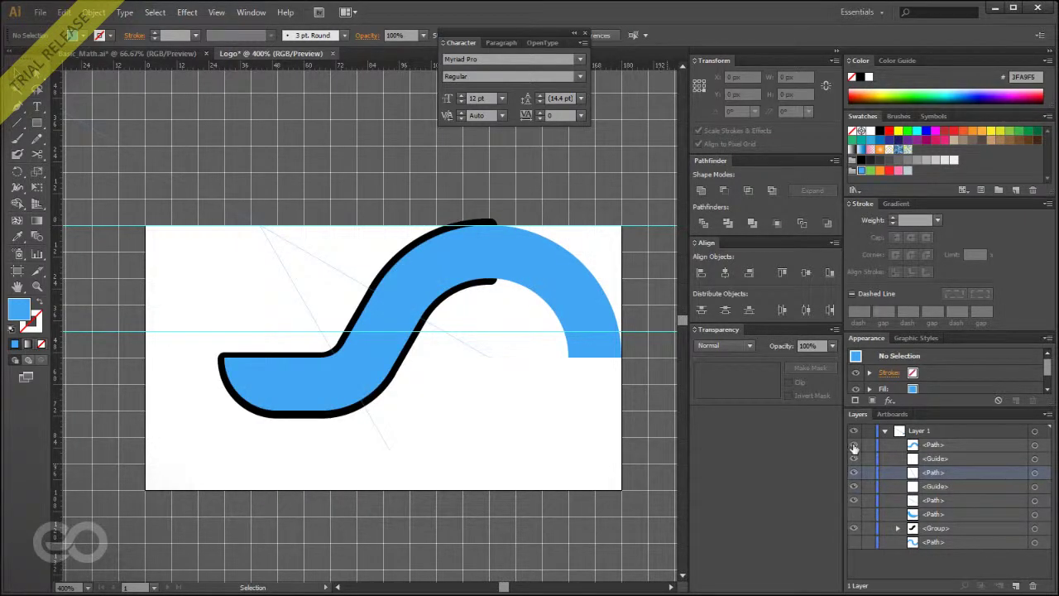
pyautogui.click(854, 445)
pyautogui.hotkey('ctrl', 'a')
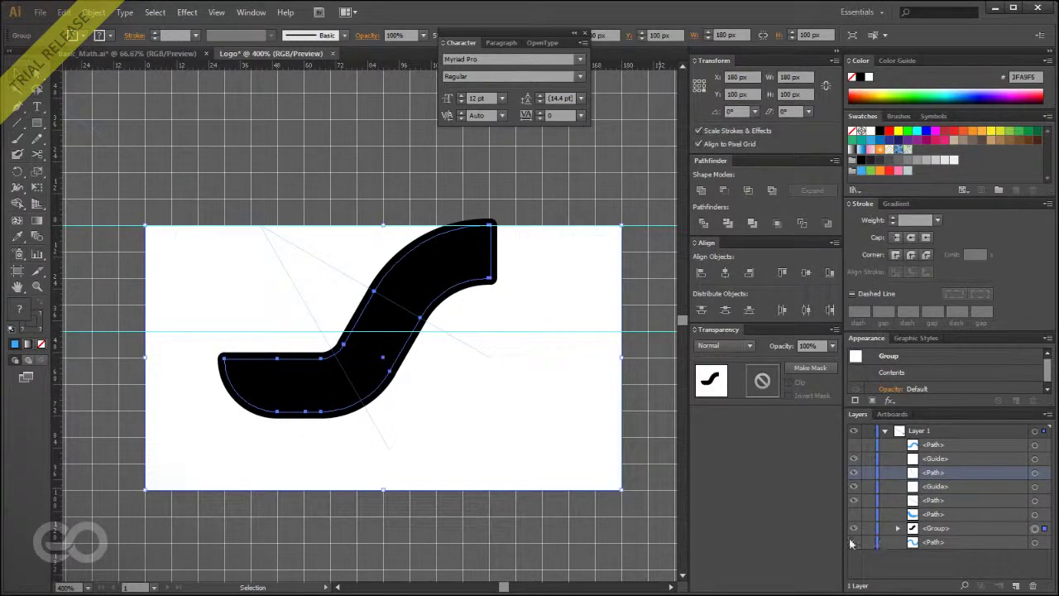
pyautogui.click(852, 515)
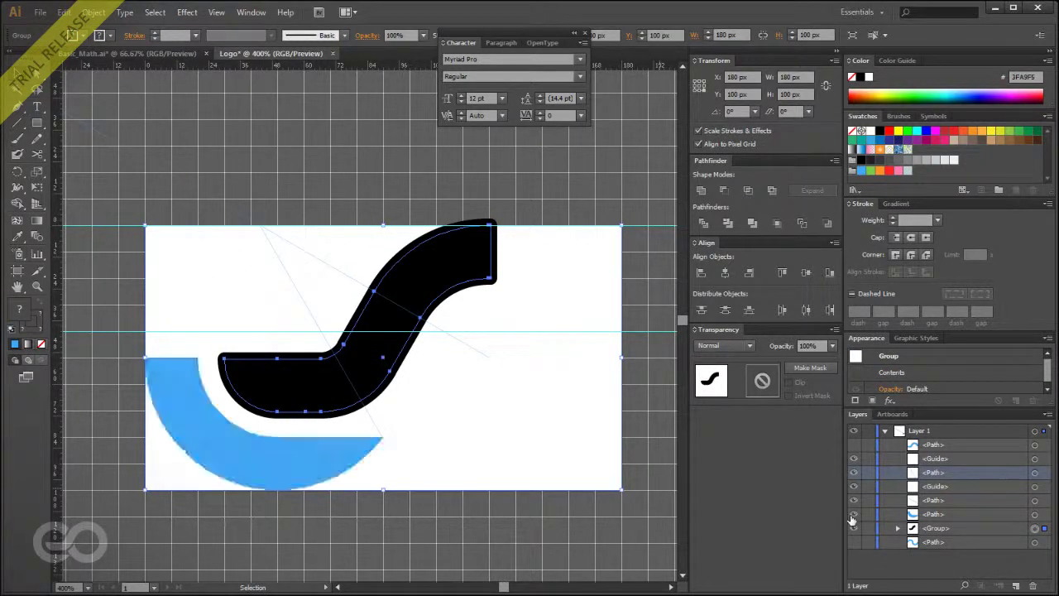
pyautogui.click(852, 515)
pyautogui.click(852, 521)
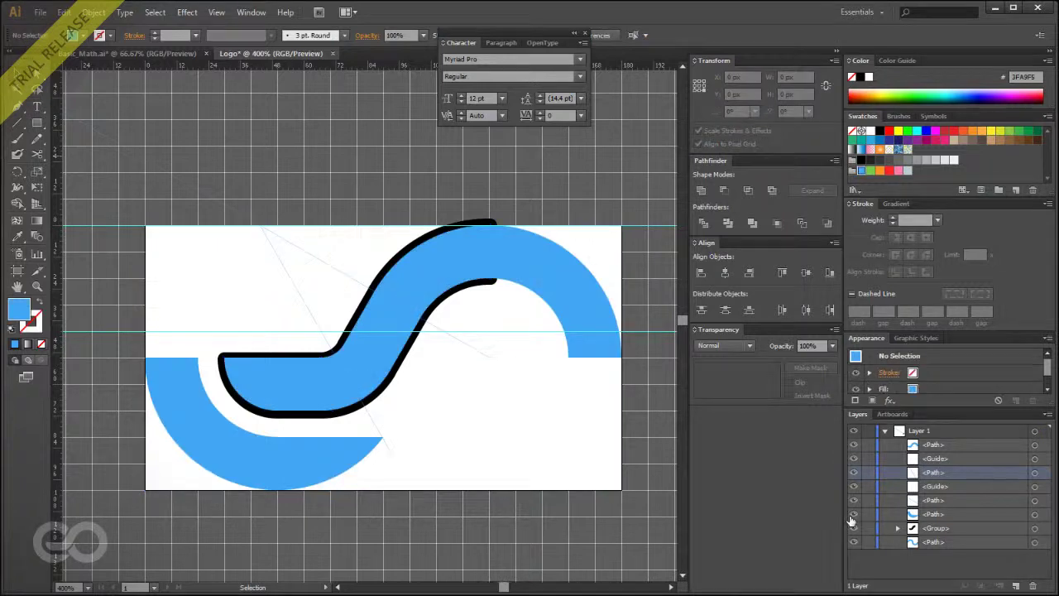
pyautogui.hotkey('ctrl', 'y')
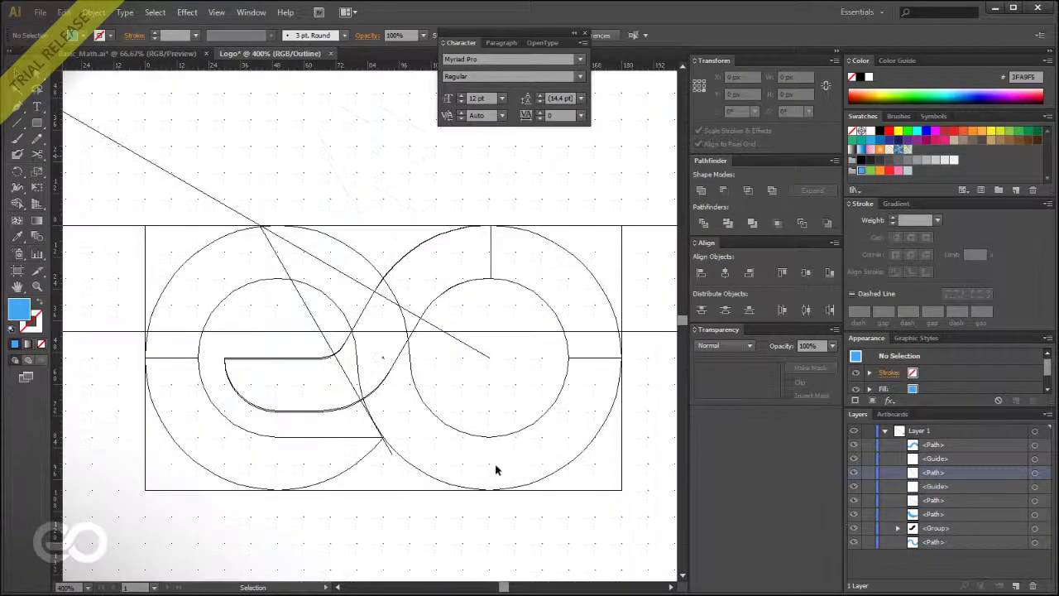
# Return to colour preview, ungroup the S-band group and delete its white fill path.
pyautogui.click(539, 456)
pyautogui.hotkey('ctrl', 'y')
pyautogui.press('v')
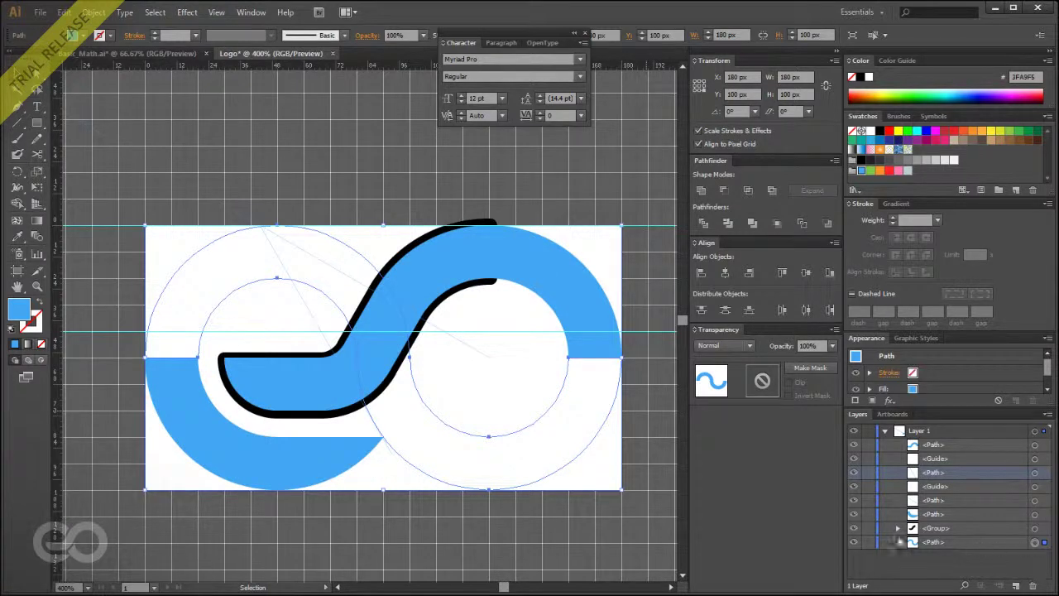
pyautogui.click(1034, 528)
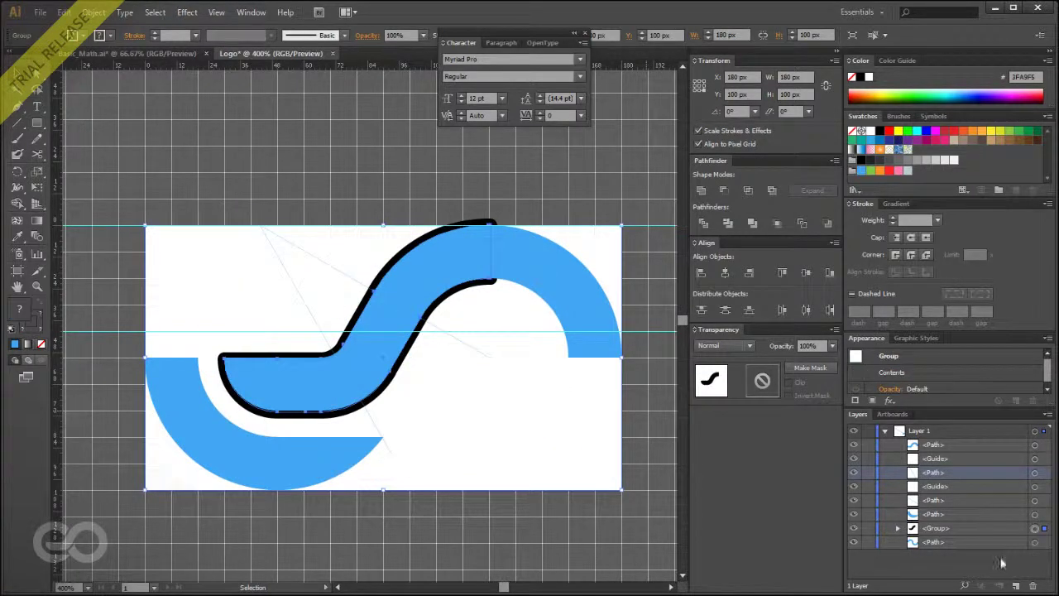
pyautogui.hotkey('shift', 'ctrl', 'g')
pyautogui.click(1033, 542)
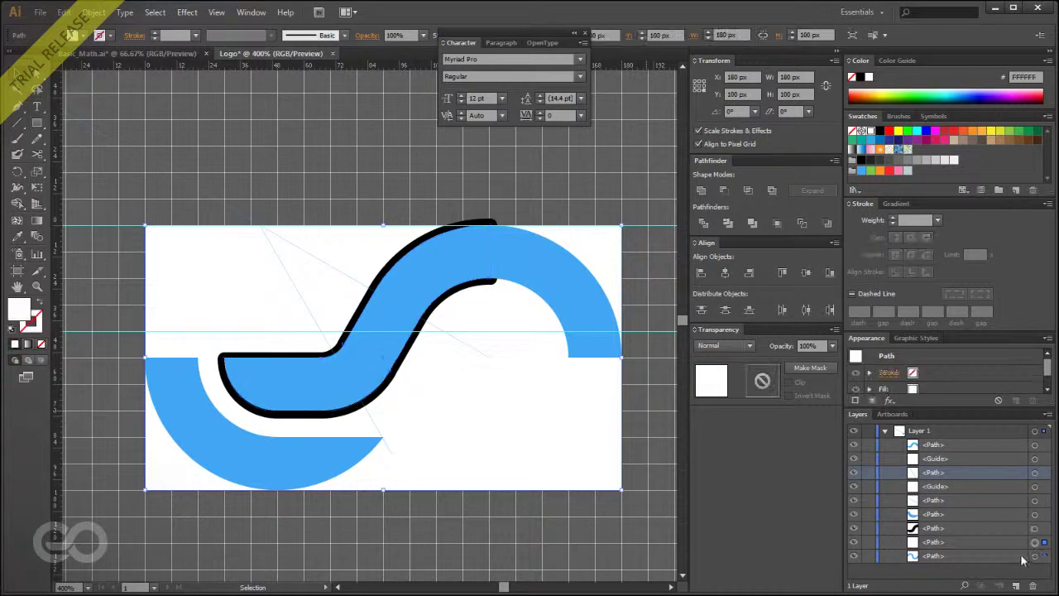
pyautogui.press('Delete')
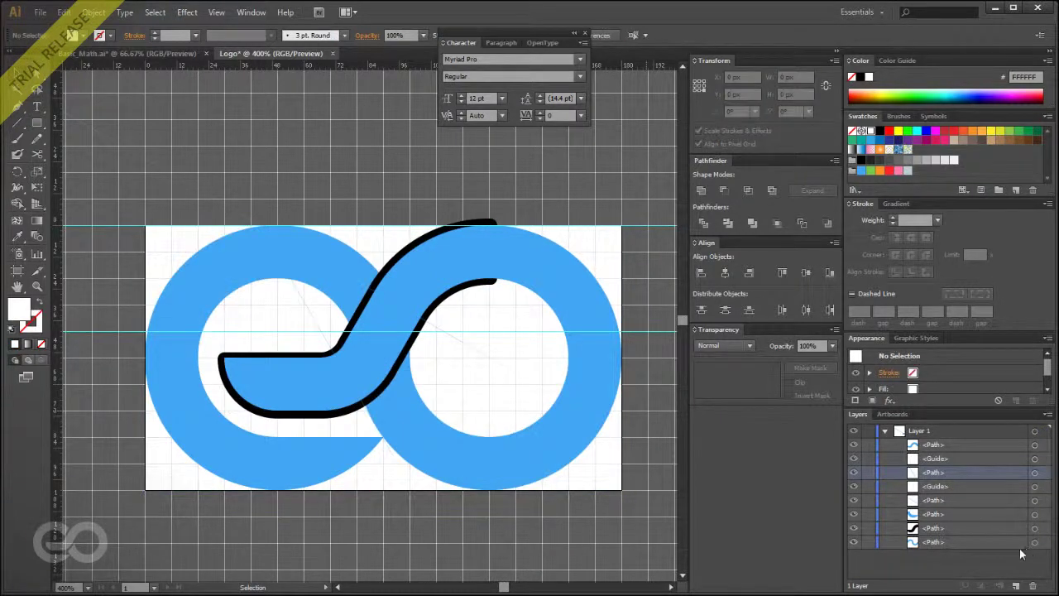
# Select the black S stroke path, comparing it against the blue rings path.
pyautogui.click(1034, 527)
pyautogui.scroll(1, 222, 365)
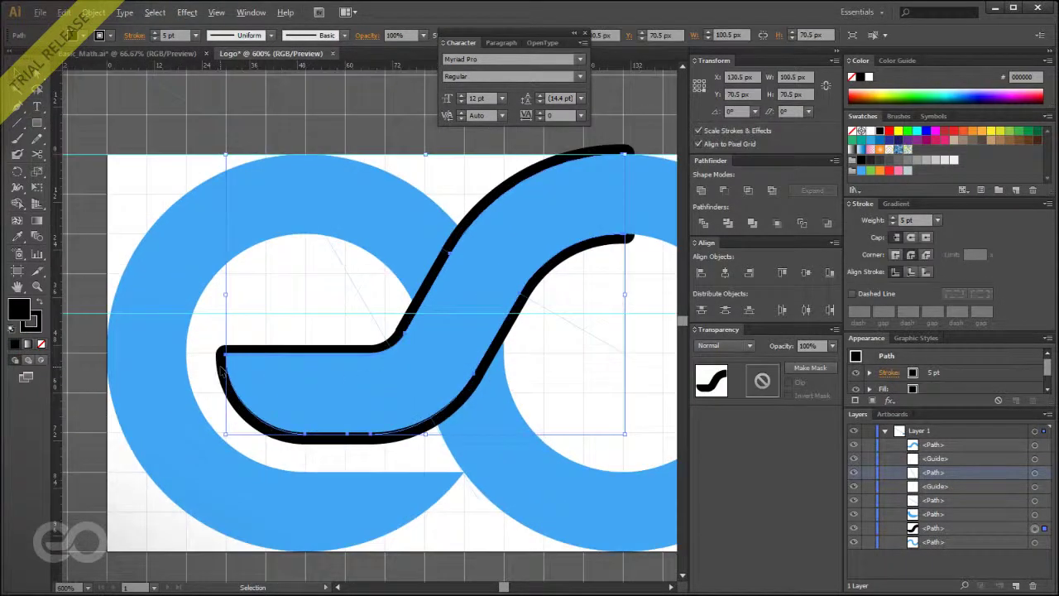
pyautogui.click(394, 195)
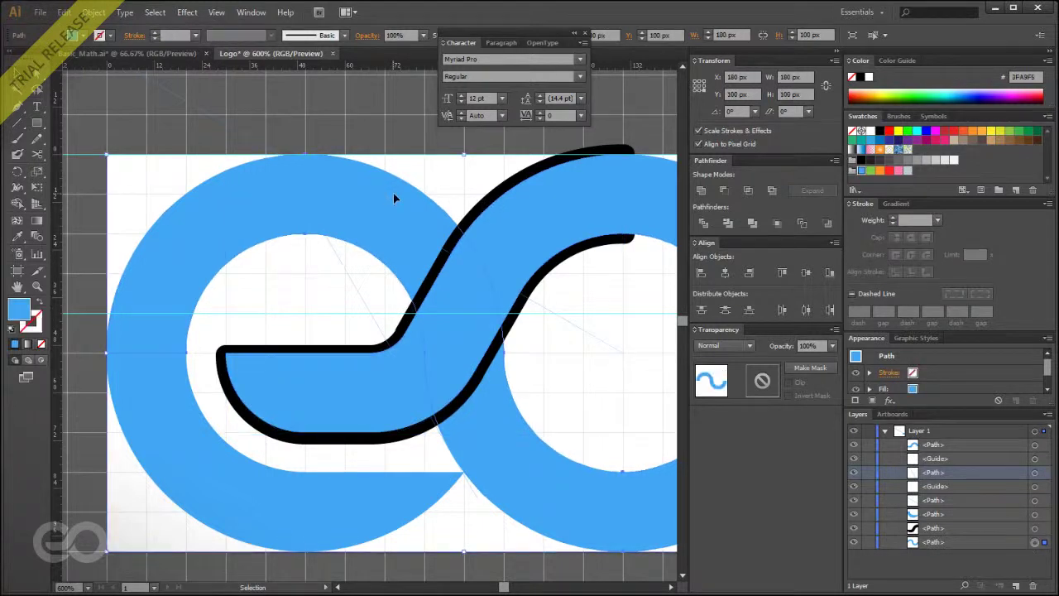
pyautogui.click(519, 315)
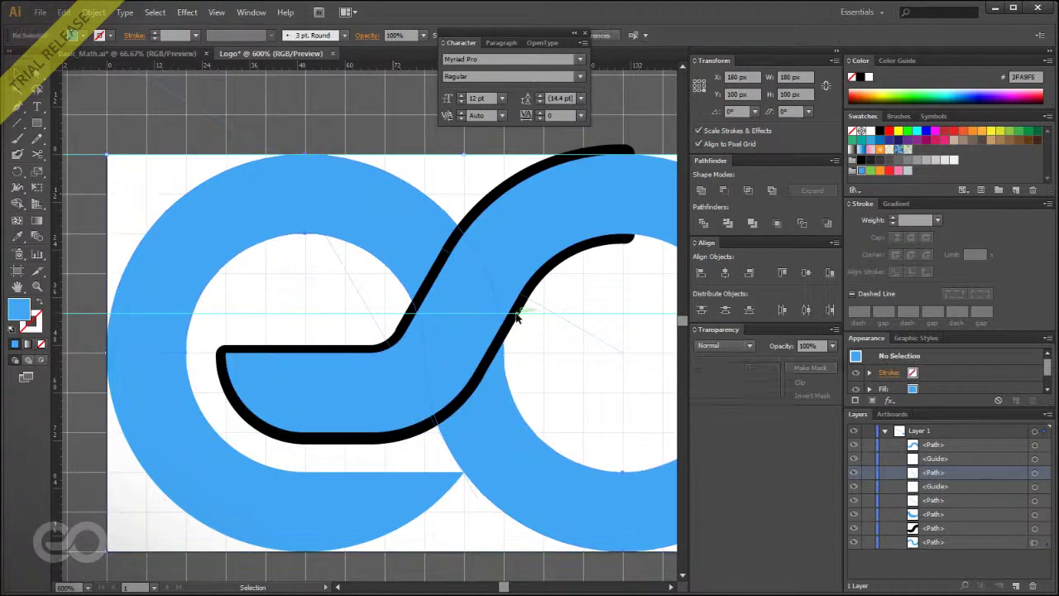
pyautogui.click(1034, 528)
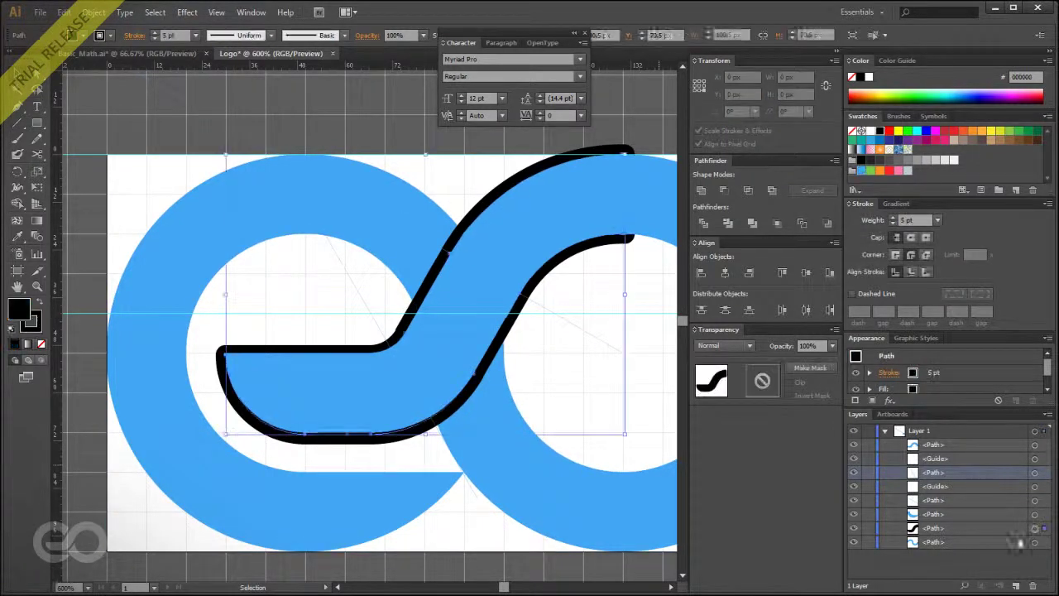
pyautogui.click(162, 238)
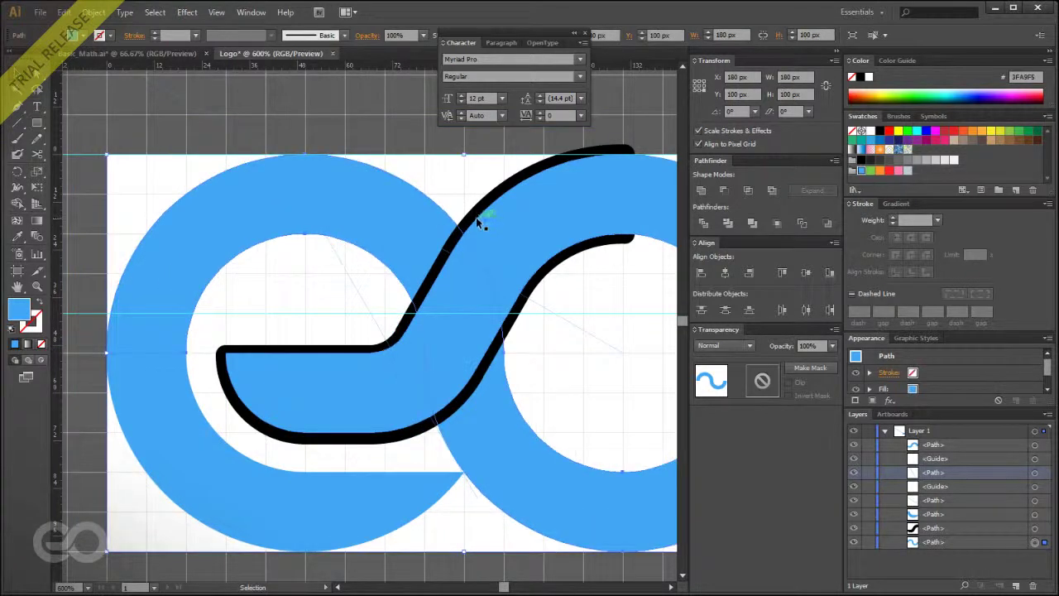
pyautogui.click(1034, 528)
pyautogui.click(93, 13)
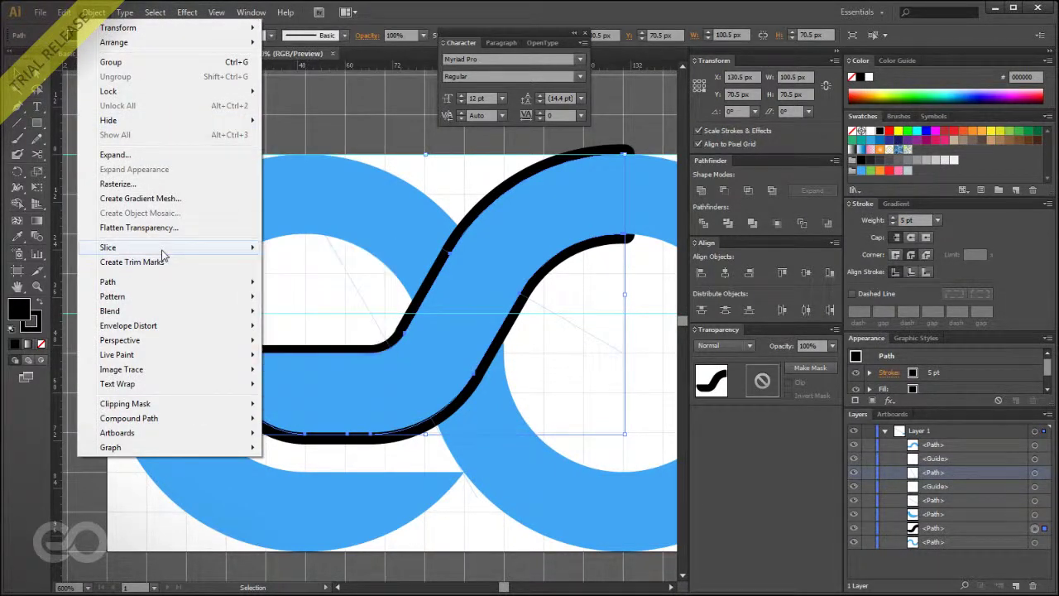
# Convert the black S stroke into a filled shape with Outline Stroke, undoing an accidental move.
pyautogui.moveTo(204, 282)
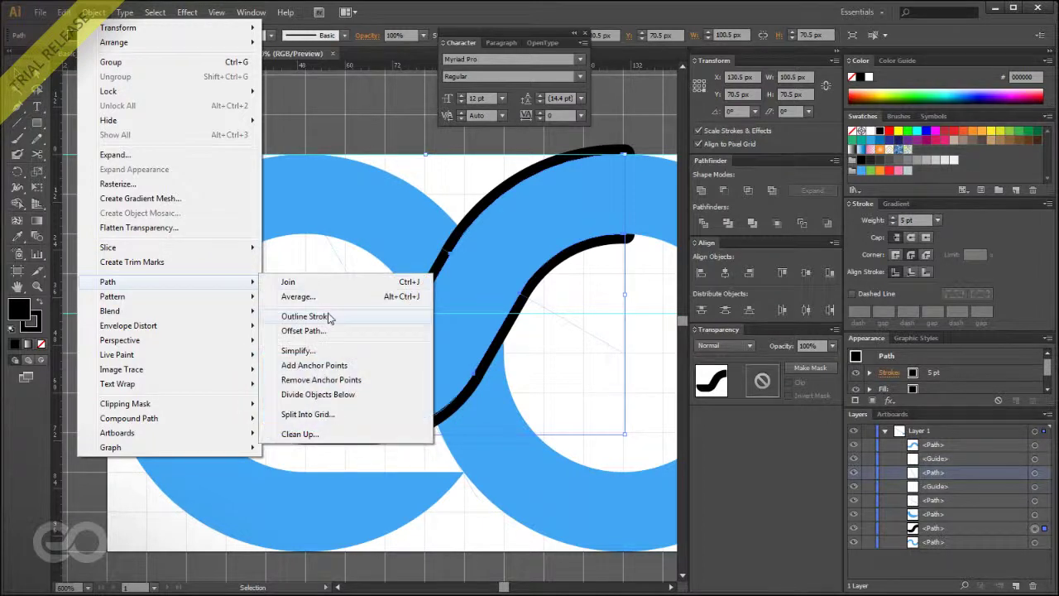
pyautogui.click(328, 317)
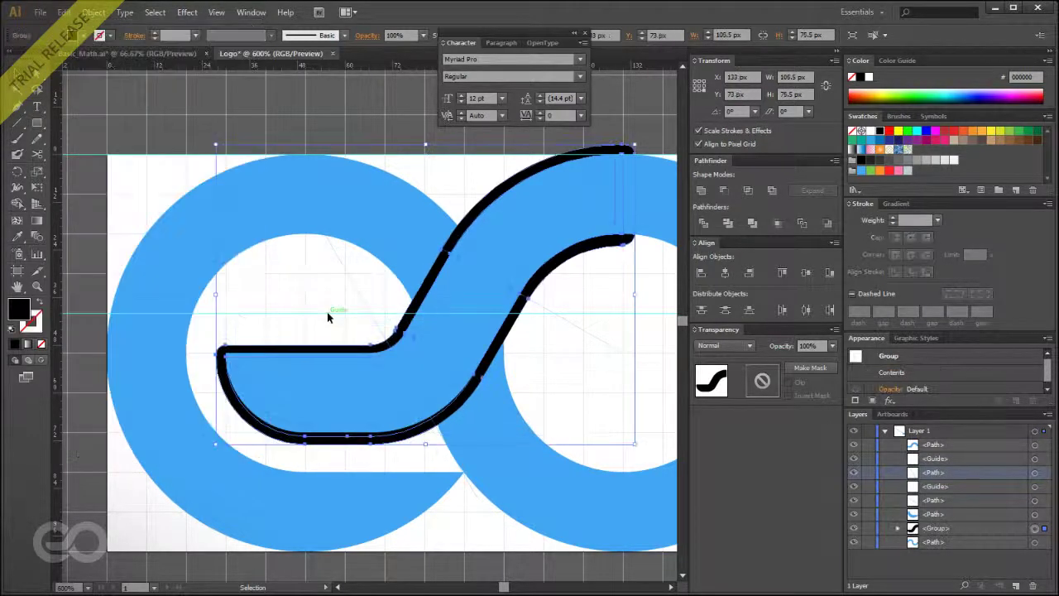
pyautogui.moveTo(464, 229); pyautogui.dragTo(412, 191)
pyautogui.press('a')
pyautogui.hotkey('ctrl', 'z')
# Subtract the outlined S from the blue rings with Minus Front, leaving a white gap.
pyautogui.keyDown('shift'); pyautogui.click(187, 259); pyautogui.keyUp('shift')
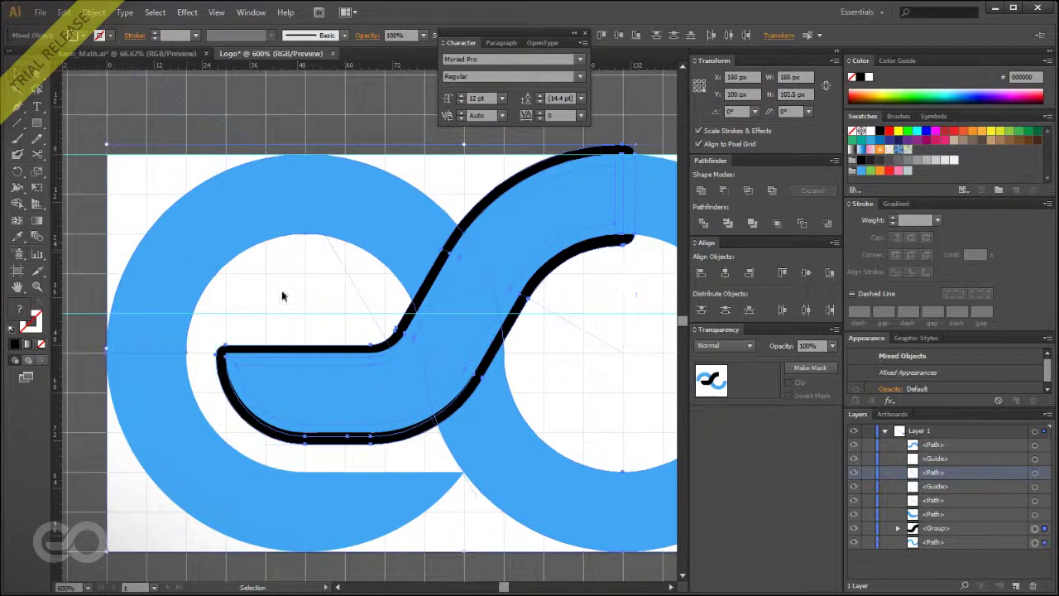
pyautogui.click(725, 190)
pyautogui.scroll(-2, 556, 349)
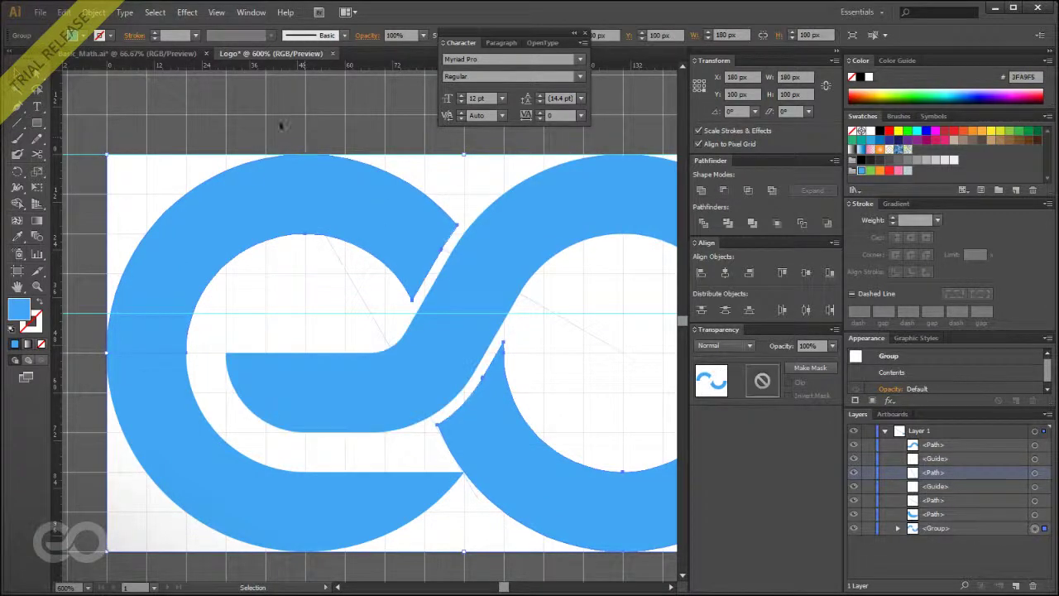
pyautogui.click(141, 189)
pyautogui.scroll(-1, 338, 295)
pyautogui.scroll(2, 357, 258)
pyautogui.click(357, 258)
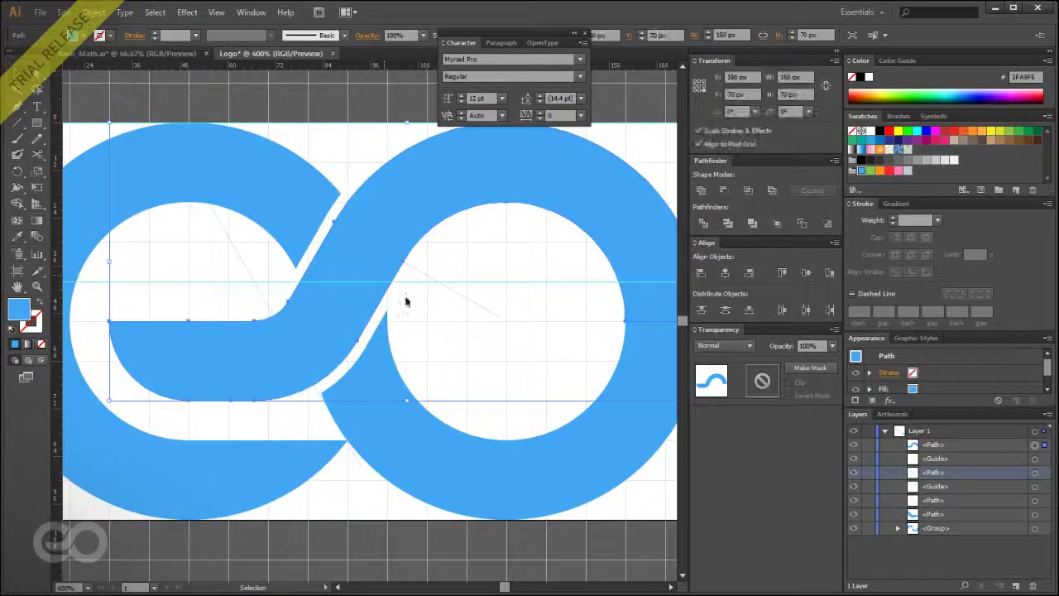
pyautogui.scroll(-1, 437, 295)
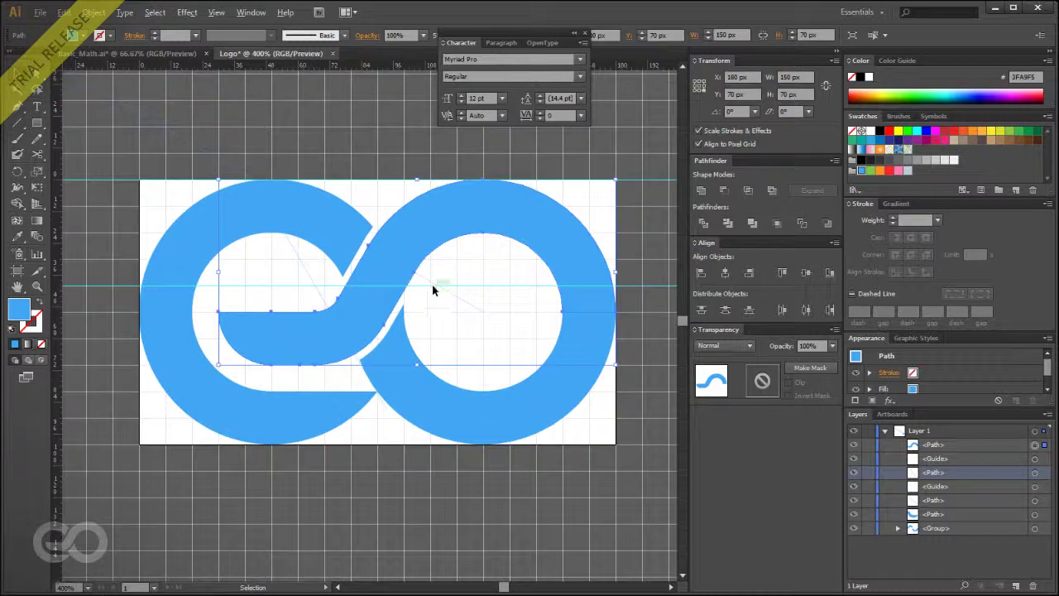
pyautogui.click(343, 126)
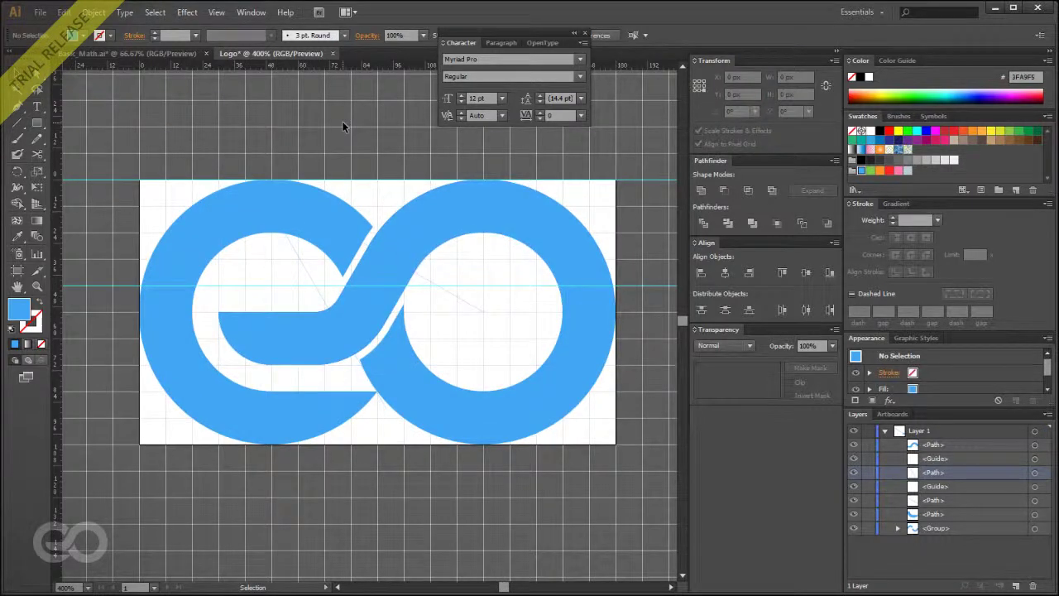